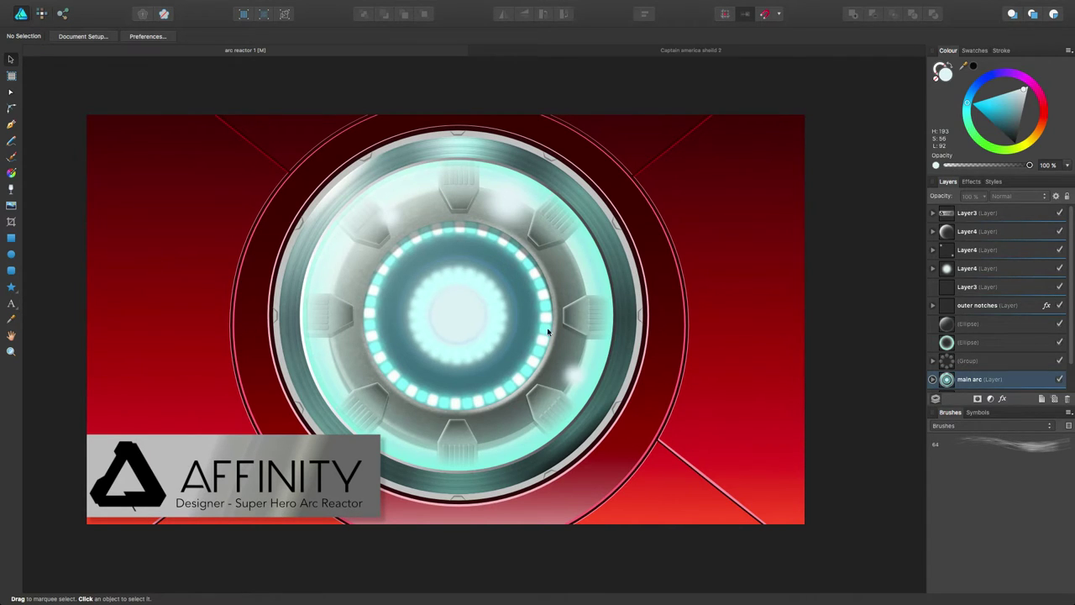
Compare the arc reactor with the Captain america shield 2 document, ending on the arc reactor.
{"action": "left_click", "coordinate": [694, 52]}
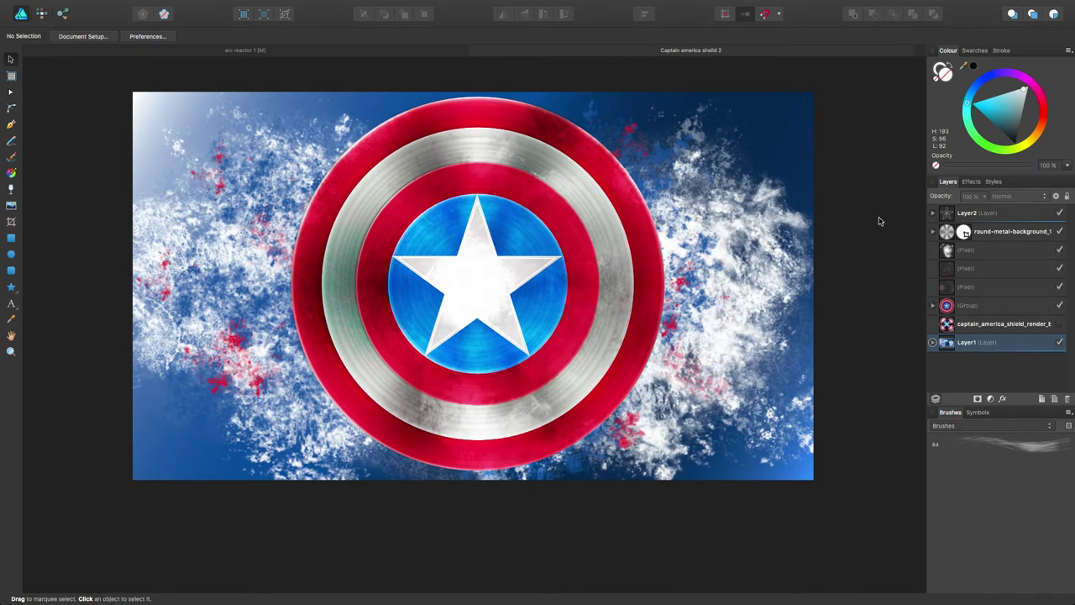
{"action": "left_click", "coordinate": [327, 52]}
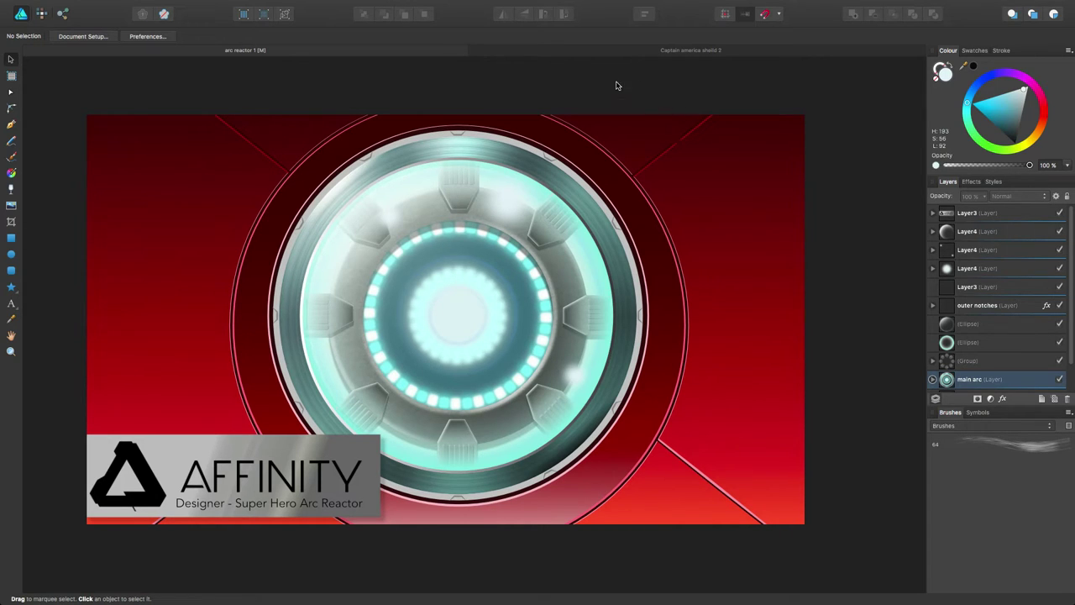
{"action": "left_click", "coordinate": [714, 51]}
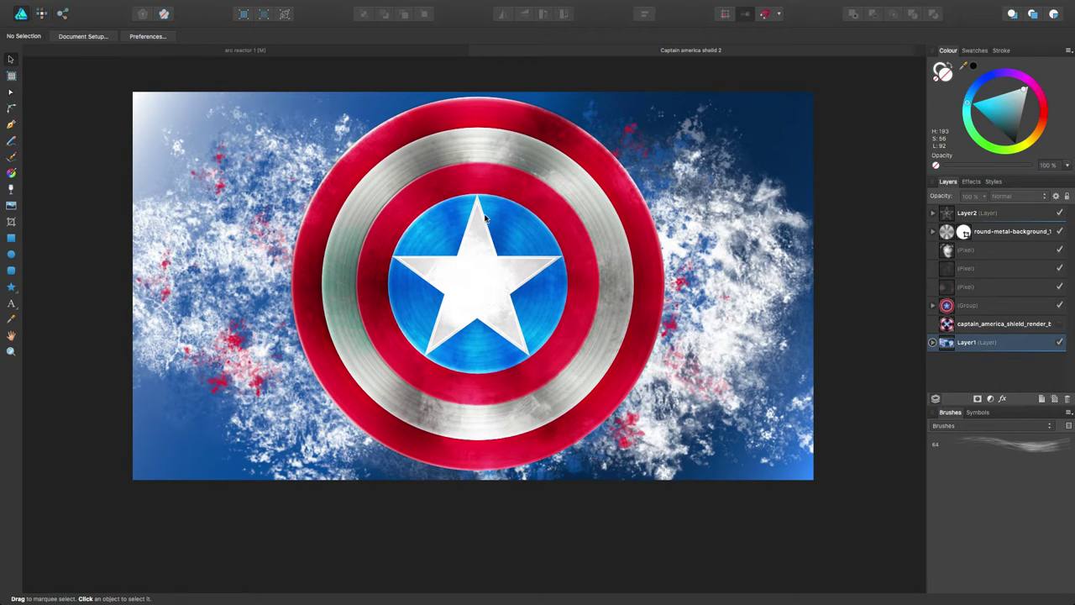
{"action": "left_click", "coordinate": [332, 51]}
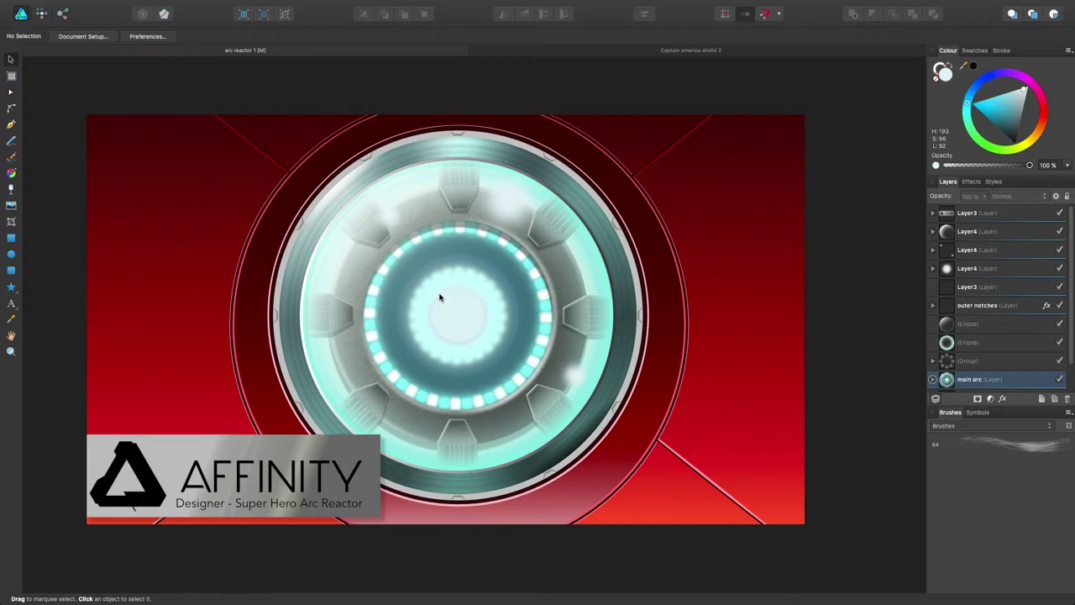
{"action": "left_click", "coordinate": [657, 50]}
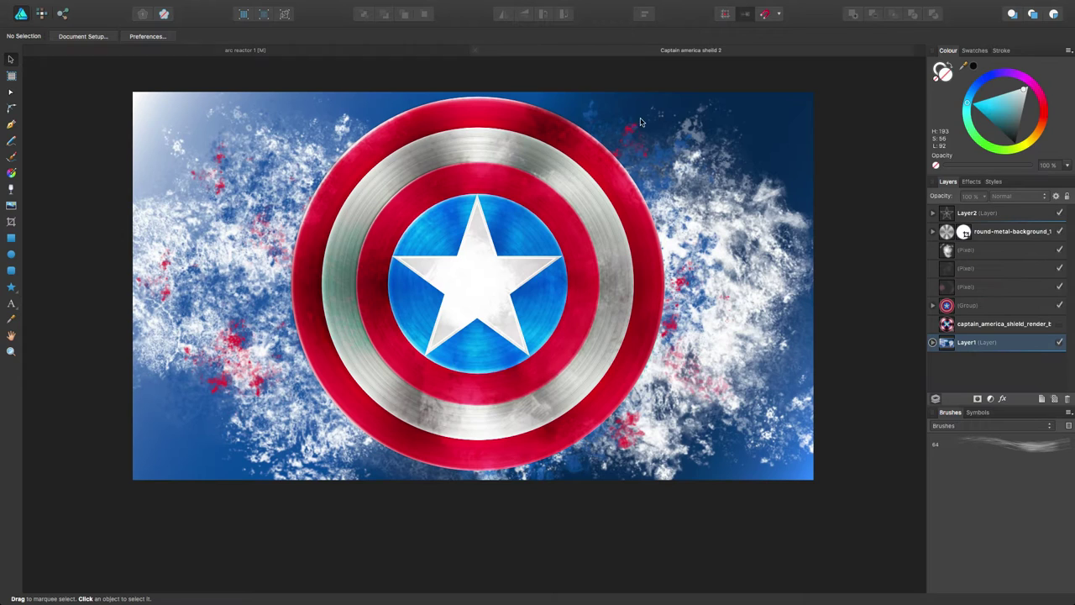
{"action": "left_click", "coordinate": [305, 52]}
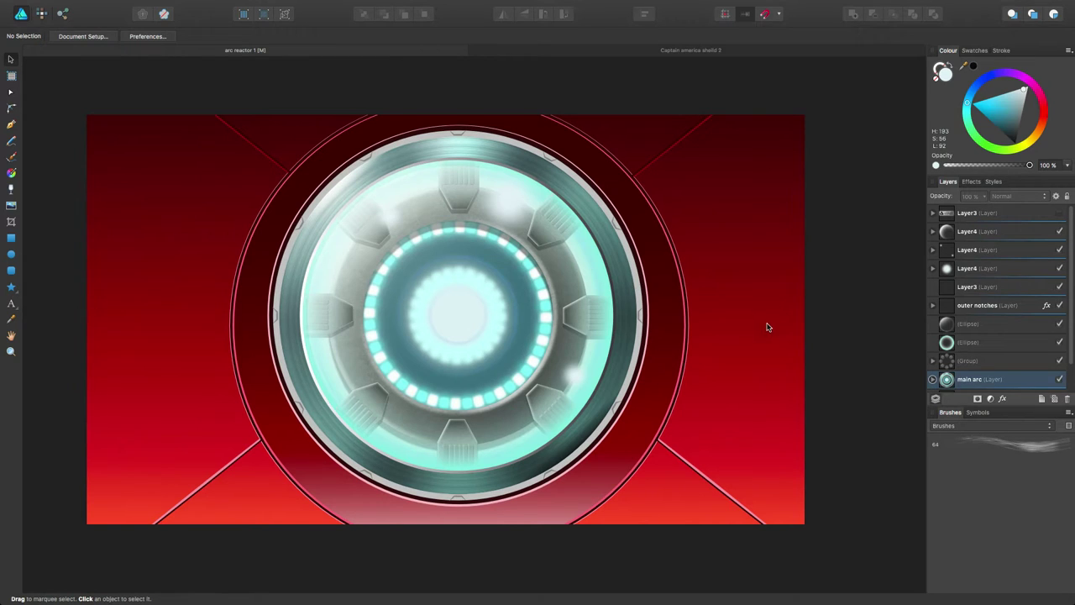
{"action": "scroll", "coordinate": [992, 320], "scroll_direction": "down", "scroll_amount": 2}
{"action": "scroll", "coordinate": [1000, 324], "scroll_direction": "up", "scroll_amount": 1}
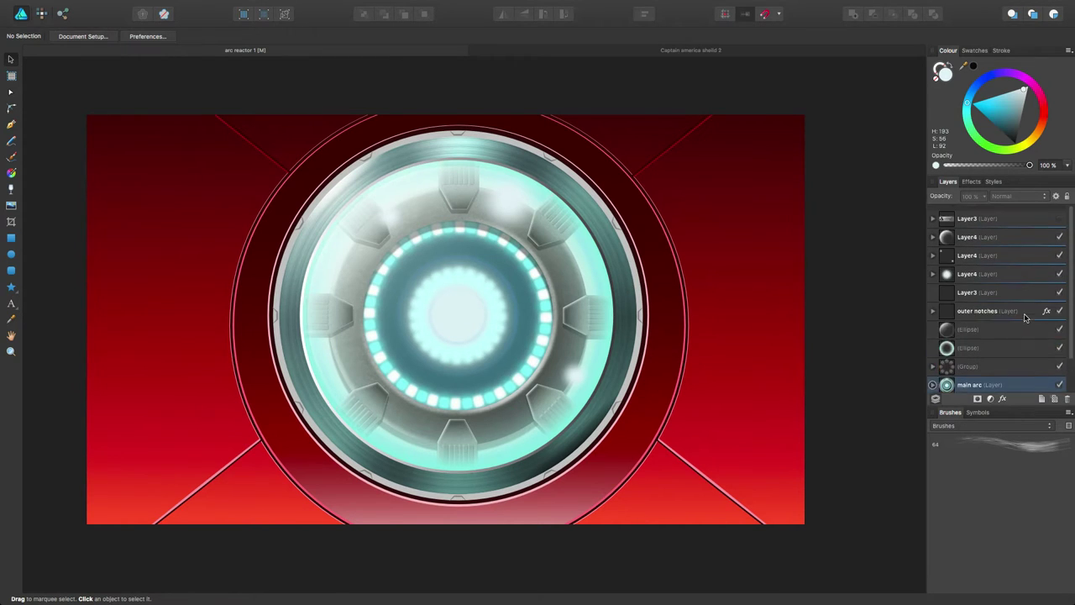
Select the notch group, zoom to the Layer2 symbol and expand it to show its rounded rectangles.
{"action": "left_click", "coordinate": [979, 347]}
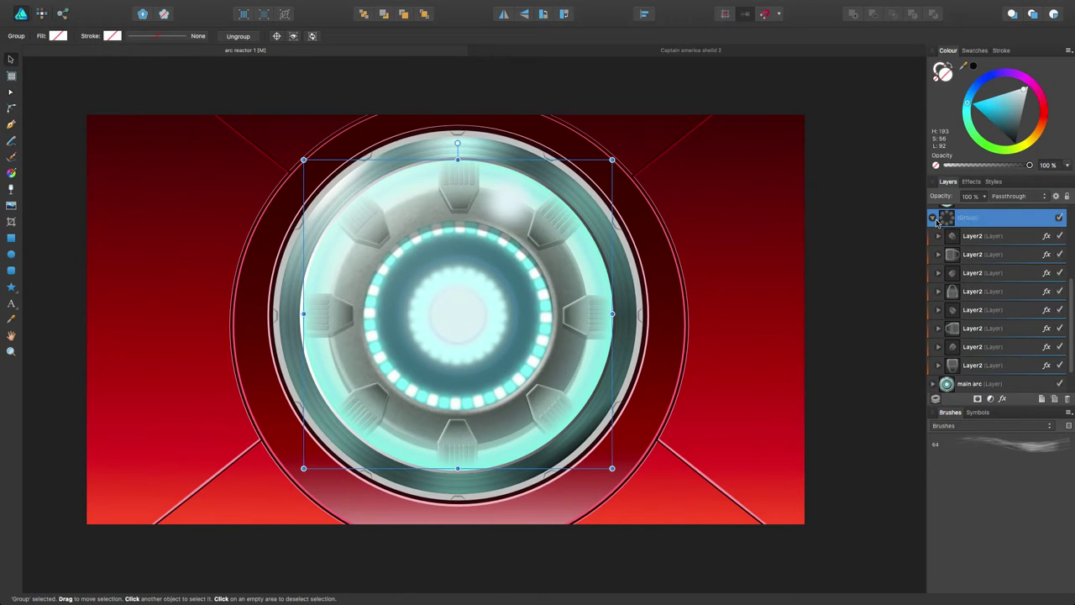
{"action": "left_click", "coordinate": [978, 412]}
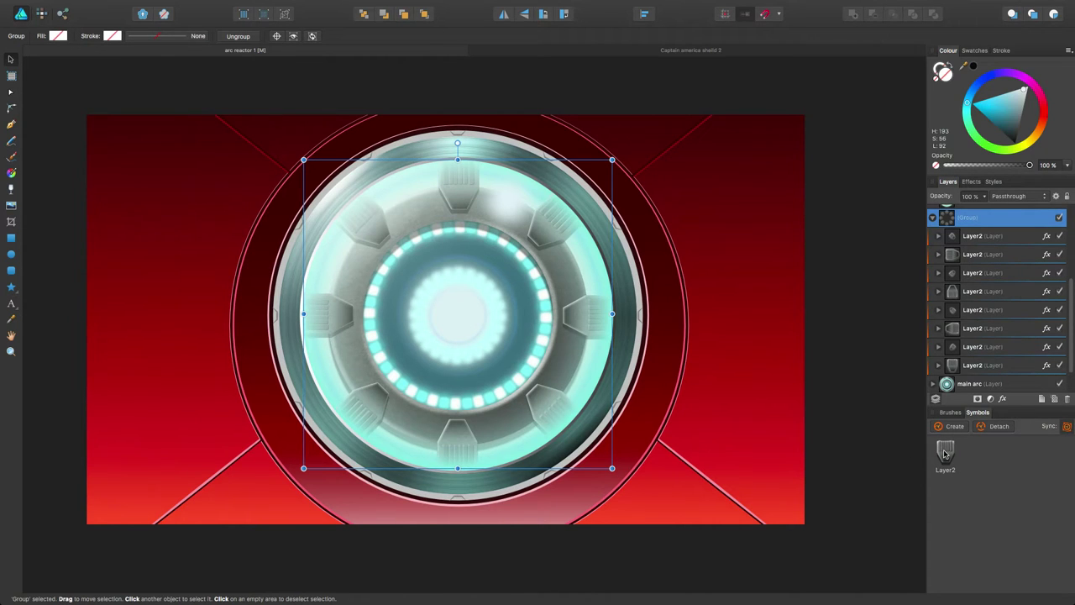
{"action": "scroll", "coordinate": [1020, 343], "scroll_direction": "down", "scroll_amount": 2}
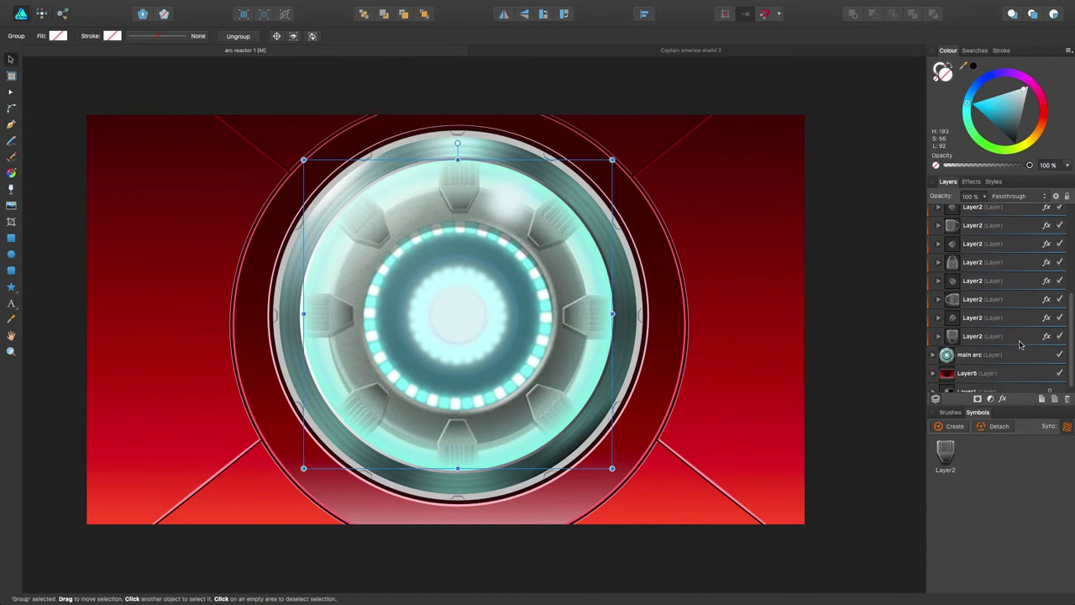
{"action": "left_click", "coordinate": [963, 341]}
{"action": "key", "text": "super+alt+0"}
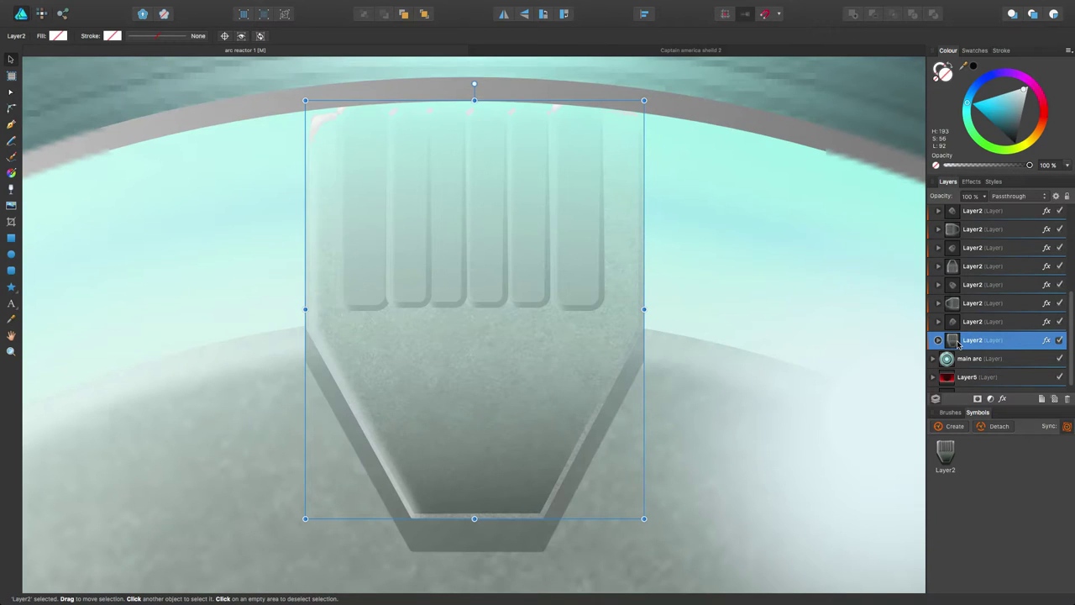
{"action": "left_click", "coordinate": [938, 340]}
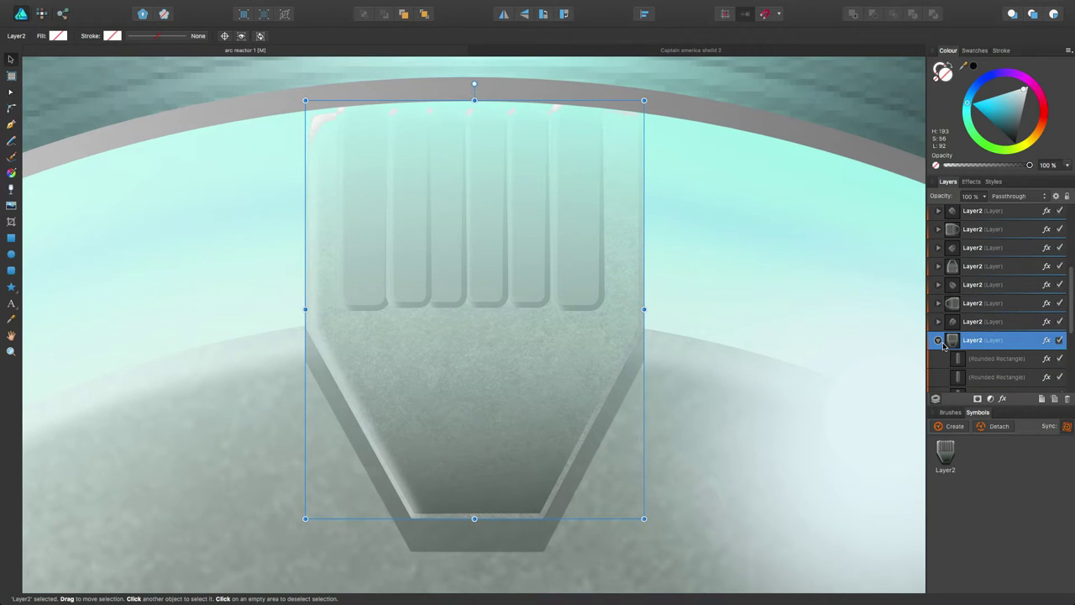
{"action": "scroll", "coordinate": [990, 278], "scroll_direction": "down", "scroll_amount": 5}
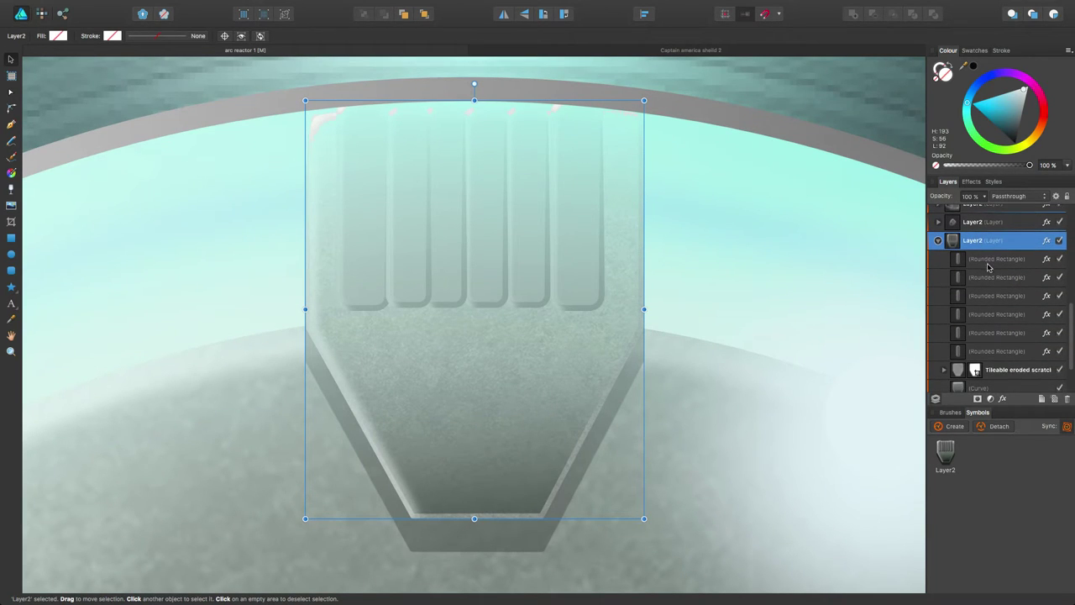
Colour all six rounded-rectangle ribs green, then deselect them and collapse Layer2.
{"action": "left_click", "coordinate": [989, 262]}
{"action": "left_click", "coordinate": [989, 351], "text": "shift"}
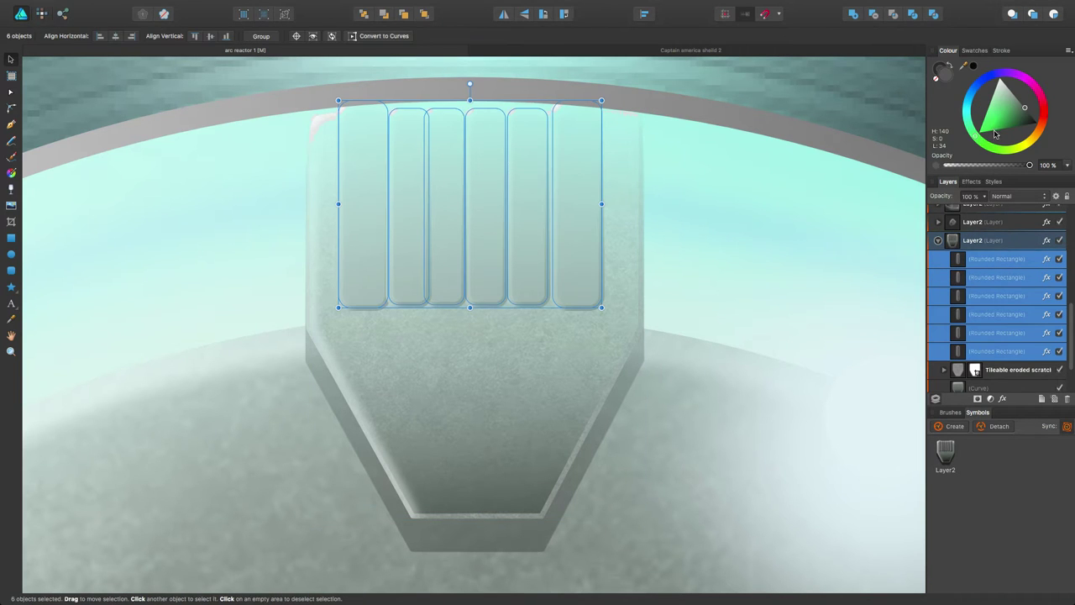
{"action": "left_click_drag", "start_coordinate": [996, 128], "coordinate": [987, 133]}
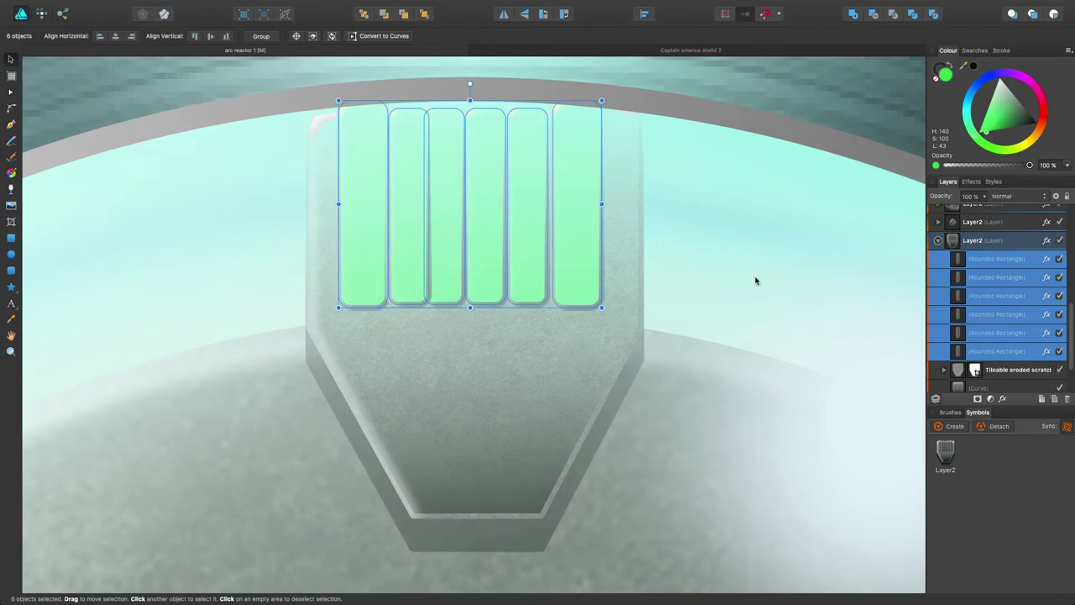
{"action": "scroll", "coordinate": [728, 290], "scroll_direction": "down", "scroll_amount": 2}
{"action": "scroll", "coordinate": [729, 290], "scroll_direction": "down", "scroll_amount": 5}
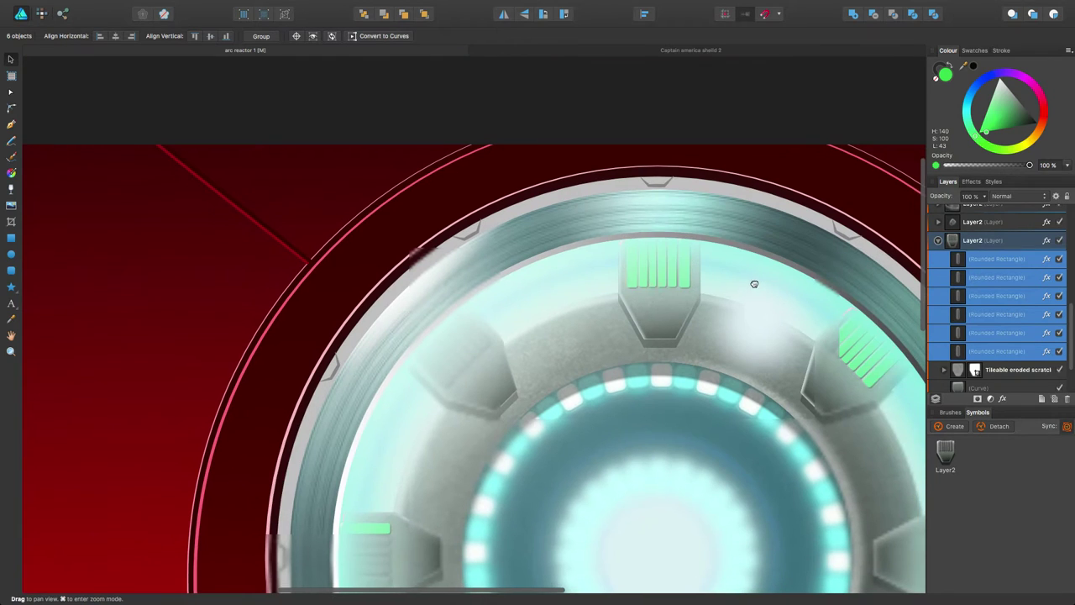
{"action": "scroll", "coordinate": [662, 210], "scroll_direction": "up", "scroll_amount": 2}
{"action": "scroll", "coordinate": [662, 210], "scroll_direction": "down", "scroll_amount": 4}
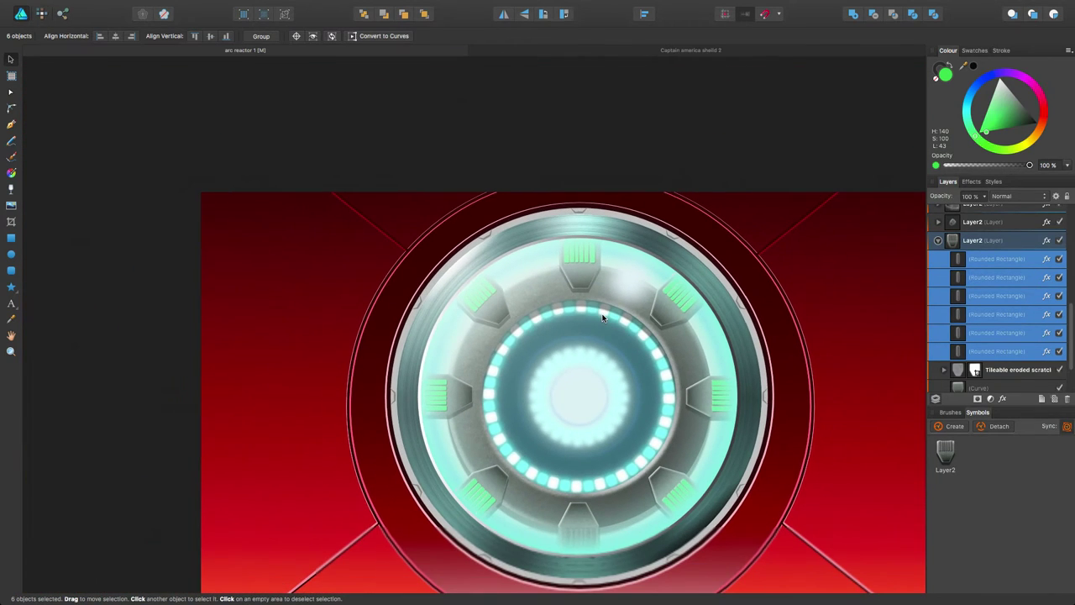
{"action": "left_click", "coordinate": [693, 164]}
{"action": "scroll", "coordinate": [713, 197], "scroll_direction": "down", "scroll_amount": 5}
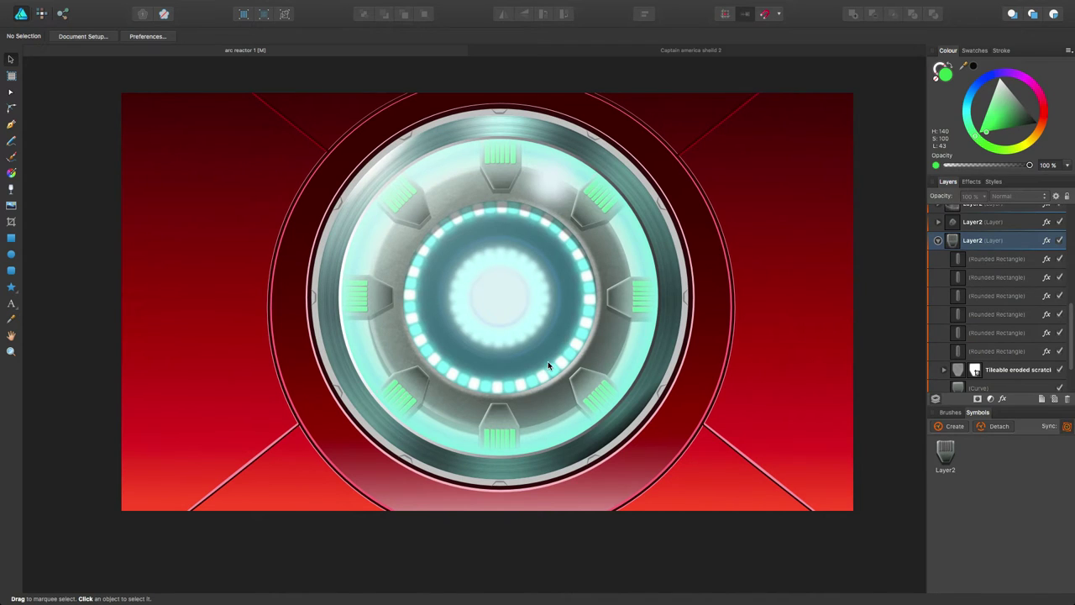
{"action": "left_click", "coordinate": [938, 241]}
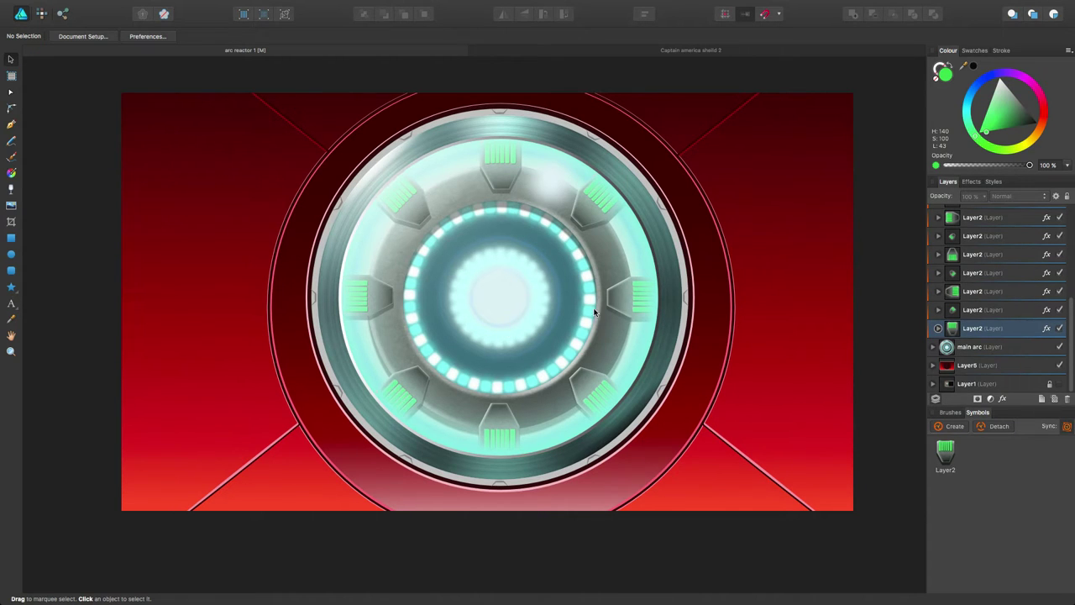
Create a new document 3.5 in wide by 2 in high at 300 DPI.
{"action": "left_click_drag", "start_coordinate": [557, 236], "coordinate": [559, 272]}
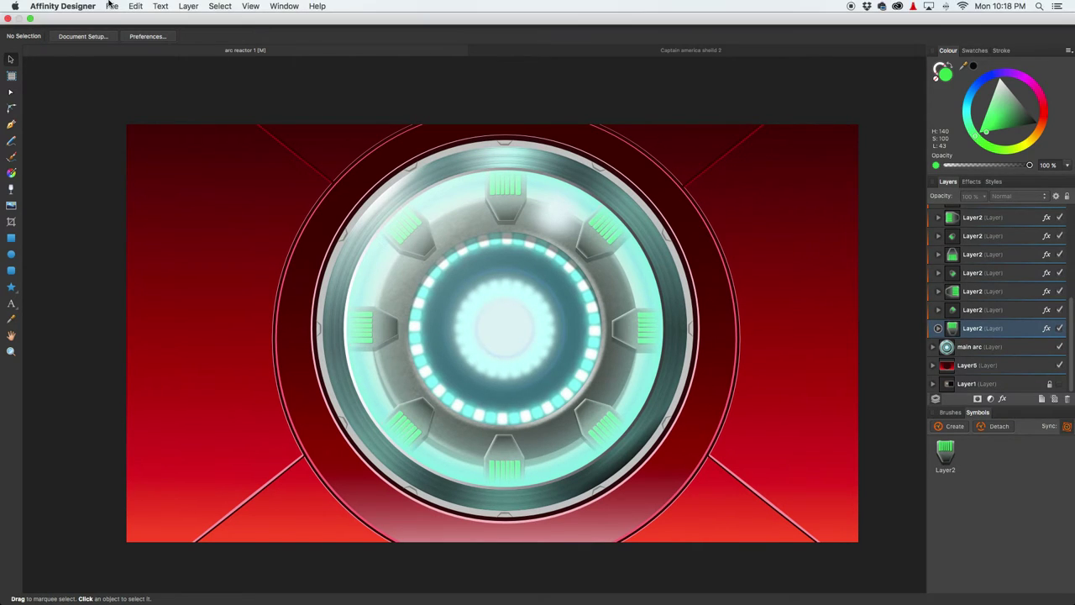
{"action": "left_click", "coordinate": [110, 9]}
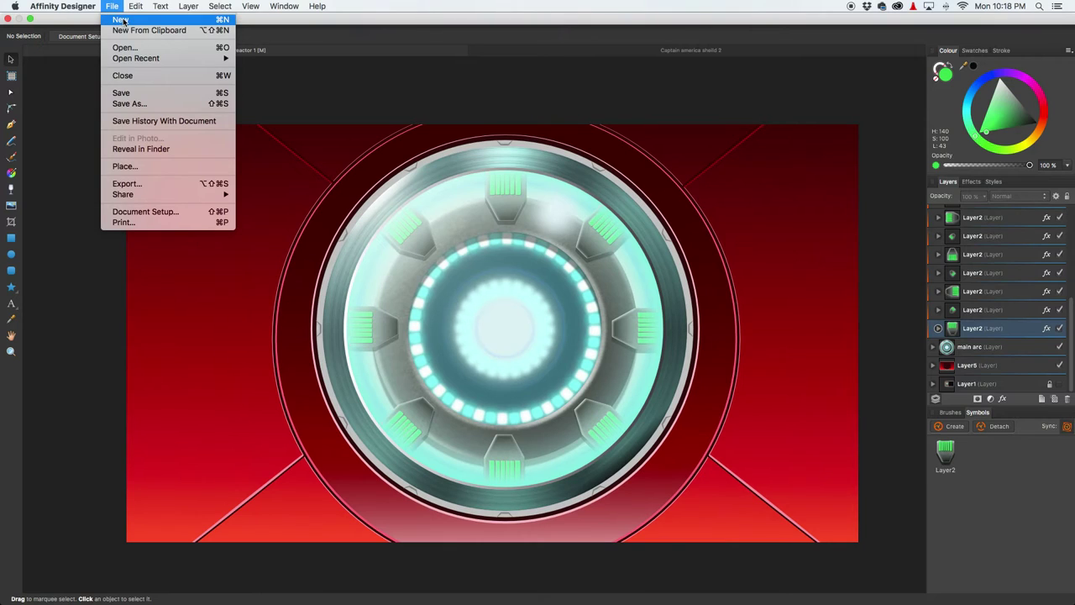
{"action": "left_click", "coordinate": [121, 20]}
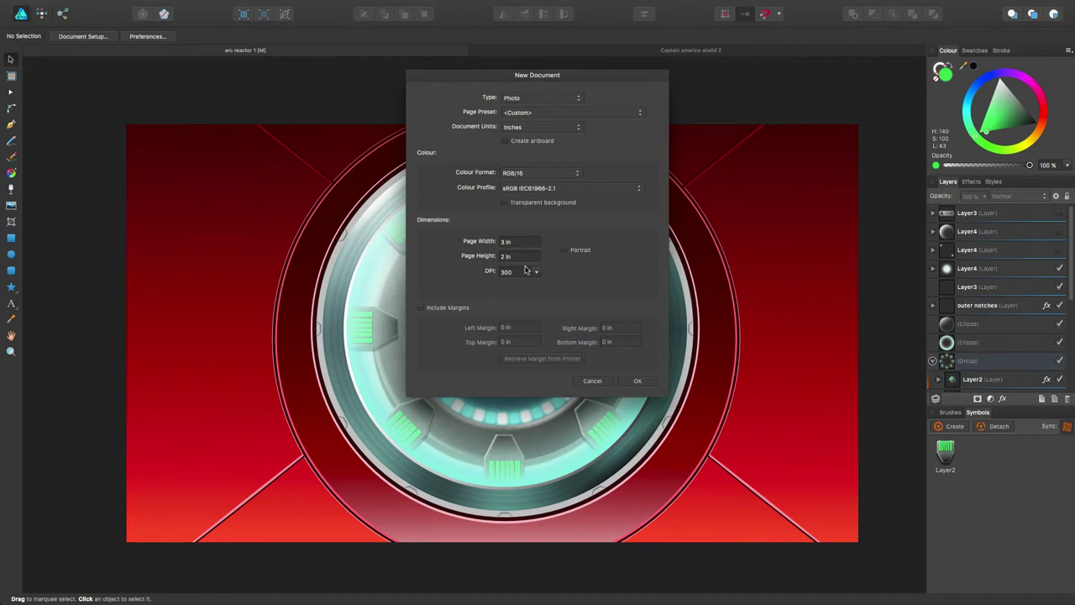
{"action": "left_click", "coordinate": [502, 241]}
{"action": "key", "text": "Left"}
{"action": "key", "text": "Left"}
{"action": "key", "text": "Left"}
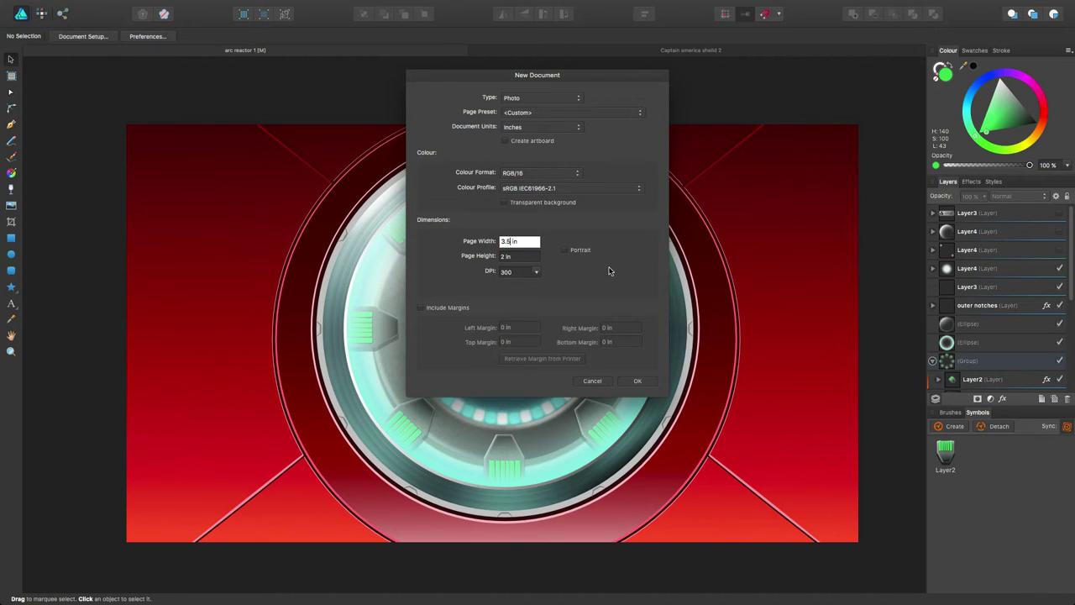
{"action": "left_click", "coordinate": [643, 382]}
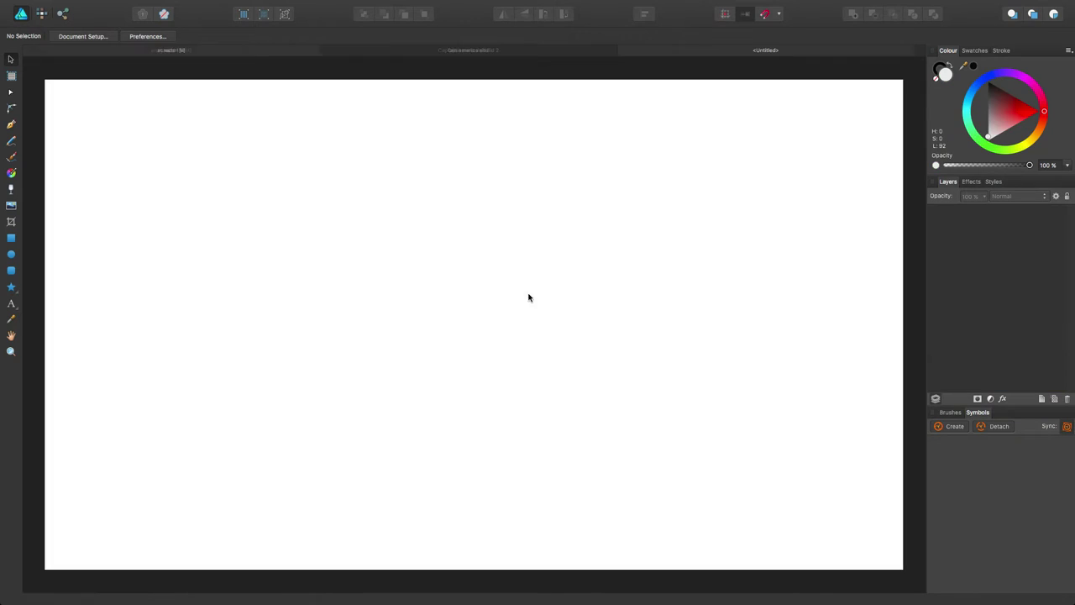
Close the Captain america shield 2 document and place the 'Tony starks arc' reference image on the untitled page.
{"action": "scroll", "coordinate": [506, 272], "scroll_direction": "down", "scroll_amount": 3}
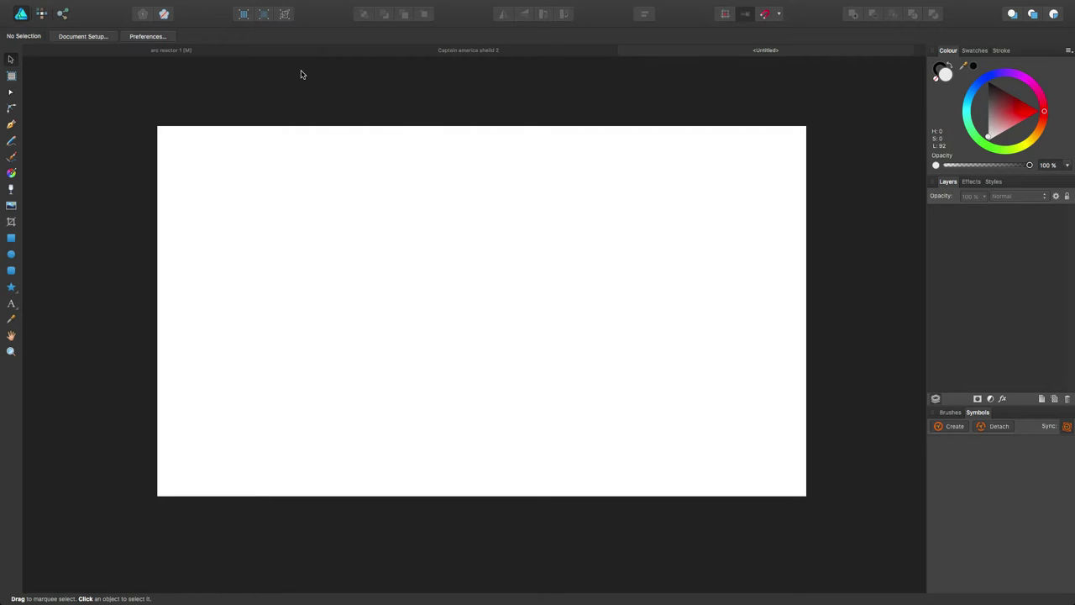
{"action": "left_click", "coordinate": [538, 53]}
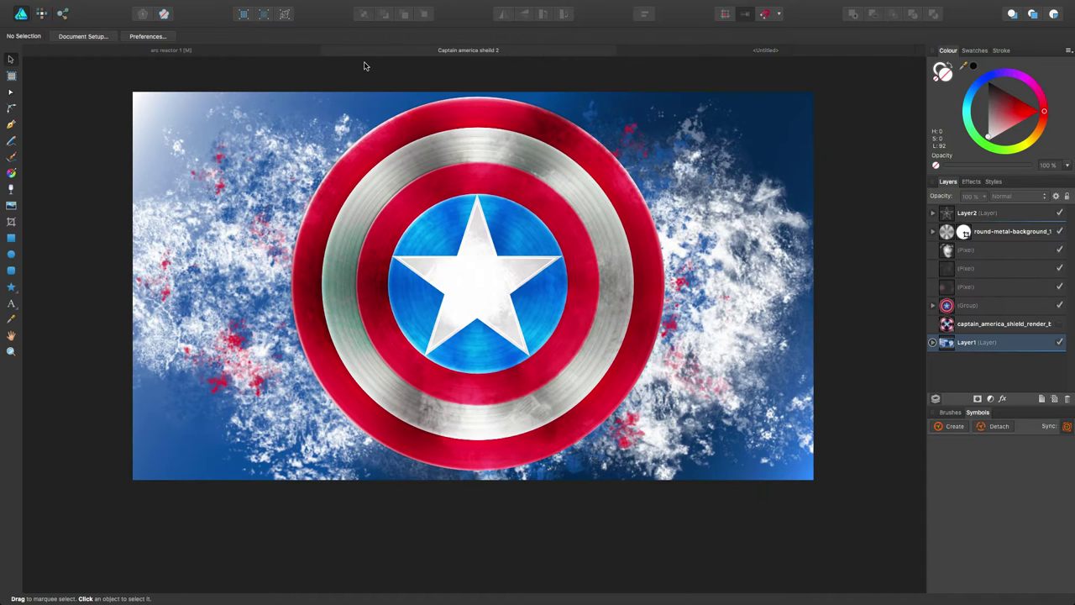
{"action": "left_click", "coordinate": [327, 53]}
{"action": "left_click", "coordinate": [283, 53]}
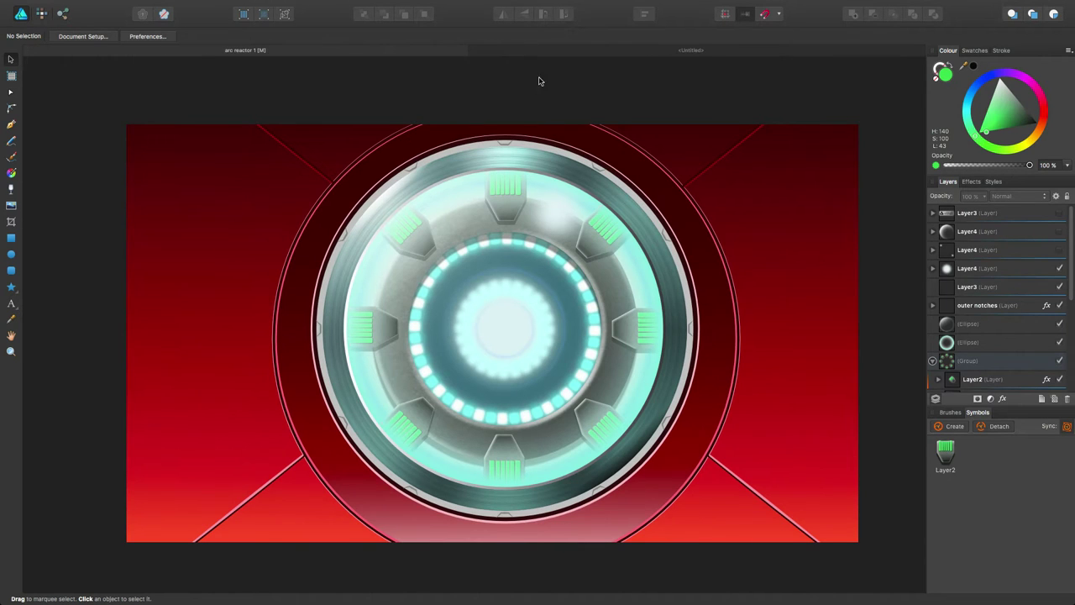
{"action": "left_click", "coordinate": [584, 57]}
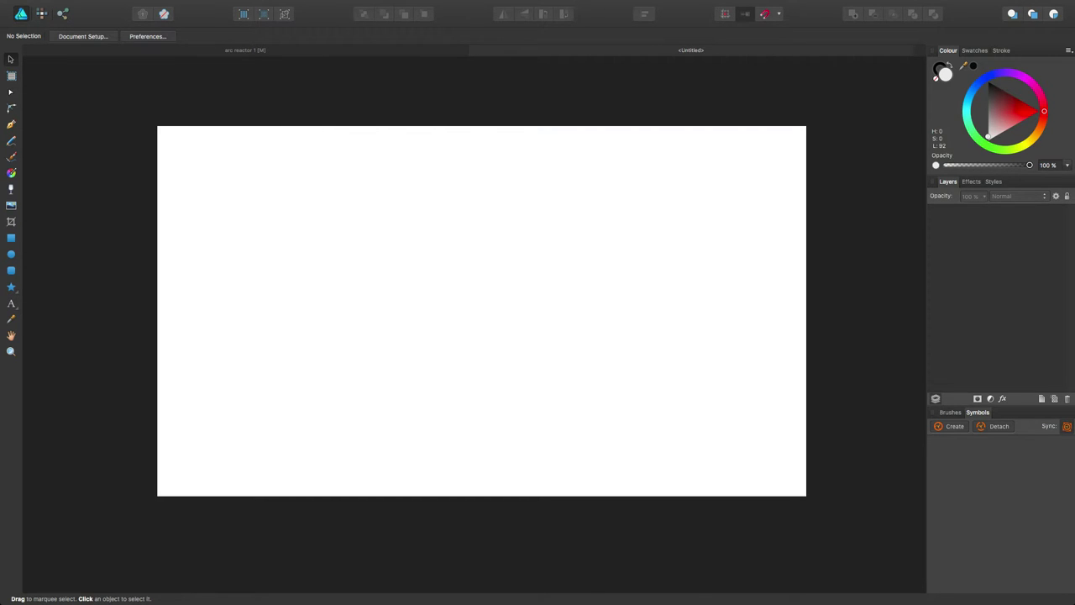
{"action": "left_click_drag", "start_coordinate": [468, 320], "coordinate": [363, 267]}
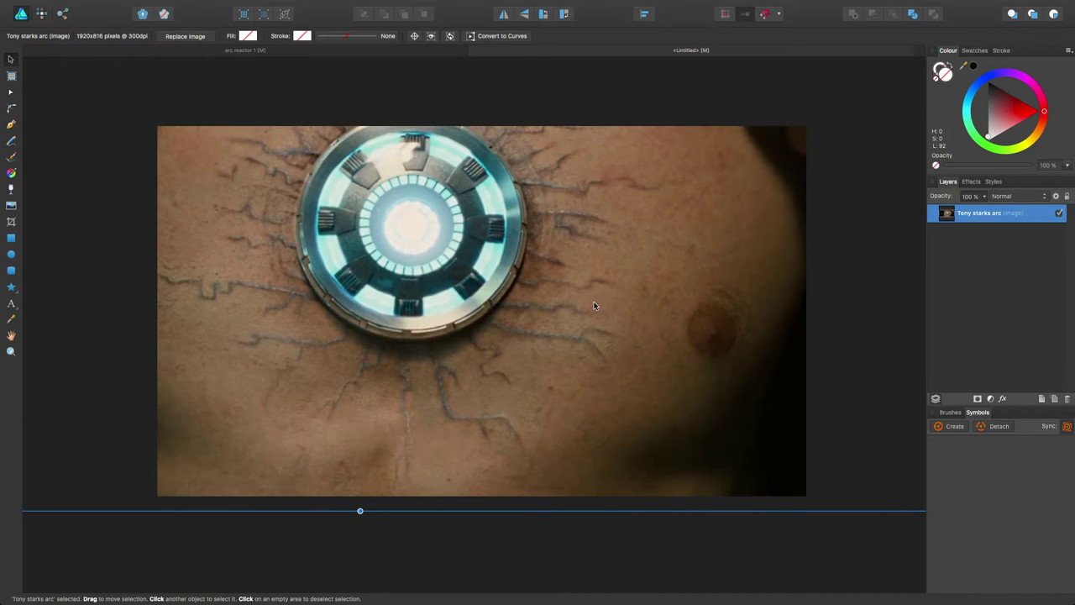
Scale the reference photo from its corners and move it onto the artboard.
{"action": "scroll", "coordinate": [593, 305], "scroll_direction": "down", "scroll_amount": 5}
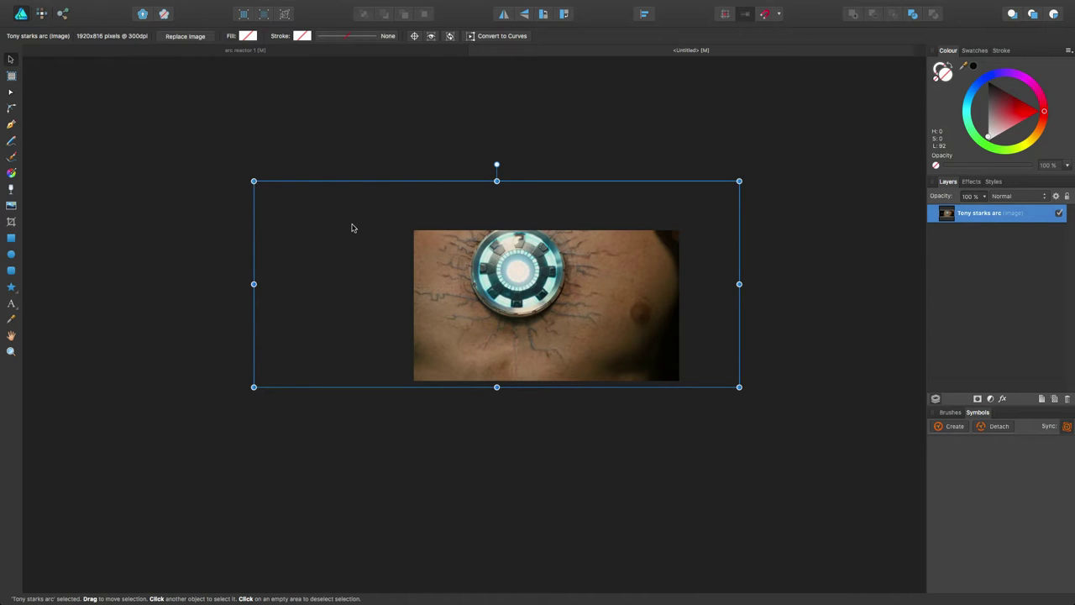
{"action": "left_click_drag", "start_coordinate": [254, 182], "coordinate": [478, 277]}
{"action": "left_click_drag", "start_coordinate": [561, 320], "coordinate": [434, 271]}
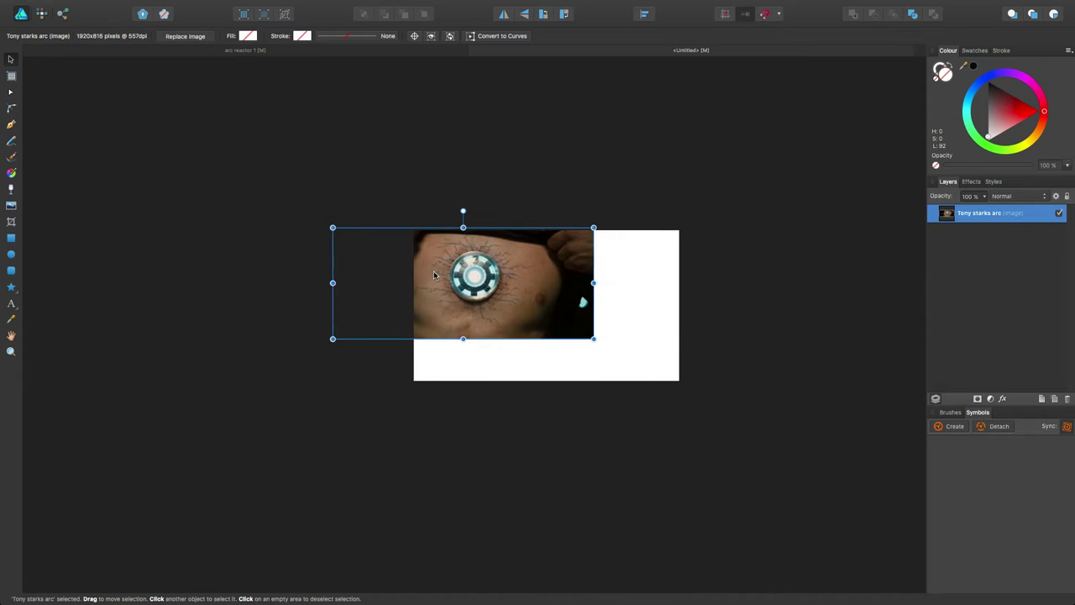
{"action": "left_click", "coordinate": [629, 324]}
{"action": "scroll", "coordinate": [569, 312], "scroll_direction": "right", "scroll_amount": 2}
{"action": "scroll", "coordinate": [569, 312], "scroll_direction": "down", "scroll_amount": 1}
{"action": "scroll", "coordinate": [502, 301], "scroll_direction": "up", "scroll_amount": 5, "text": "ctrl"}
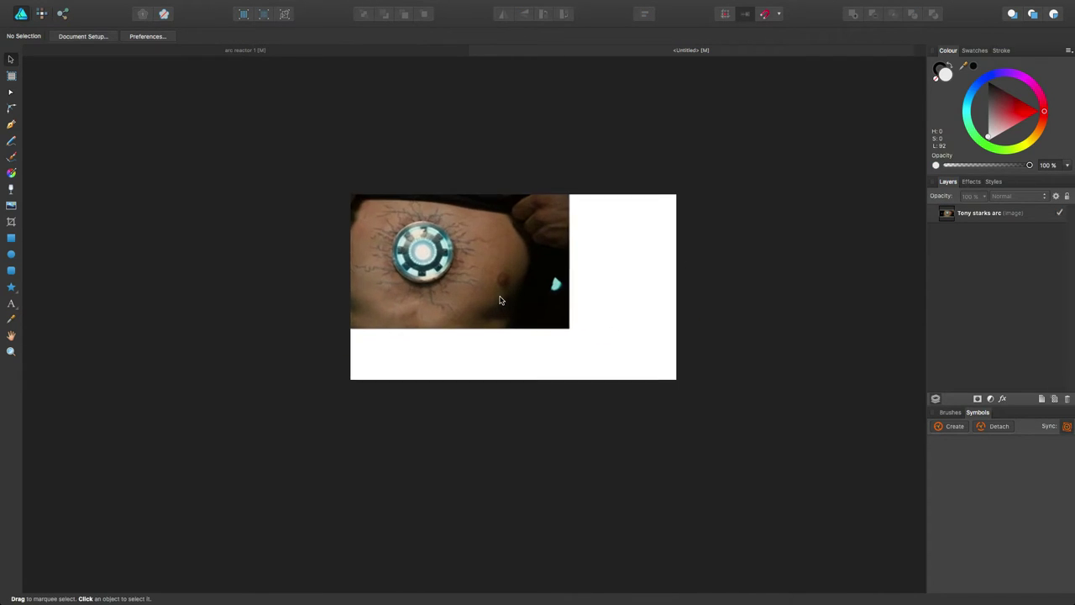
{"action": "left_click_drag", "start_coordinate": [420, 207], "coordinate": [352, 182]}
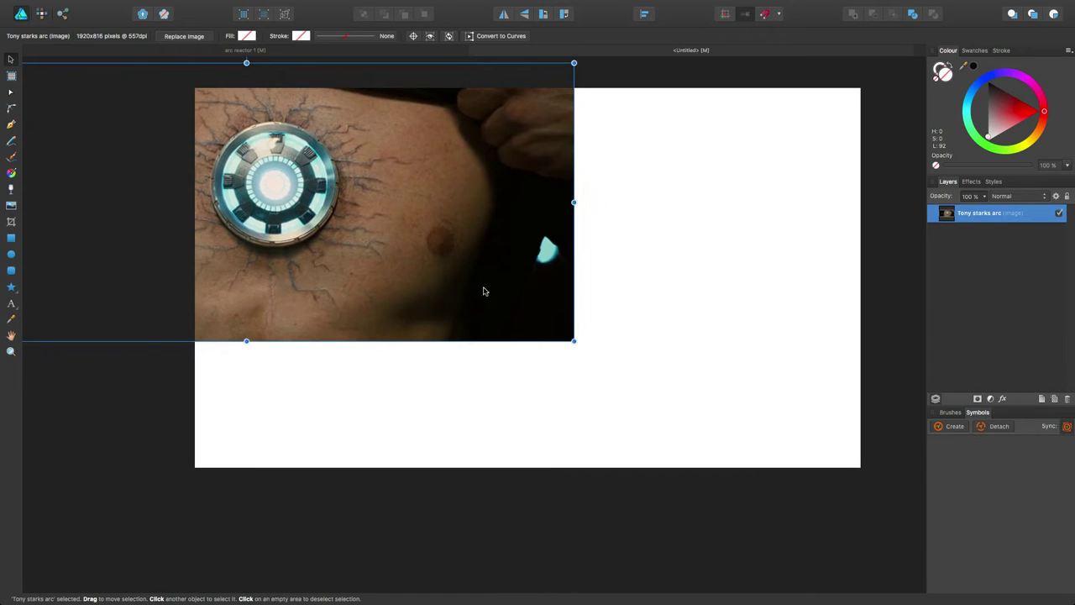
{"action": "left_click_drag", "start_coordinate": [574, 342], "coordinate": [832, 598]}
{"action": "left_click_drag", "start_coordinate": [667, 297], "coordinate": [502, 307]}
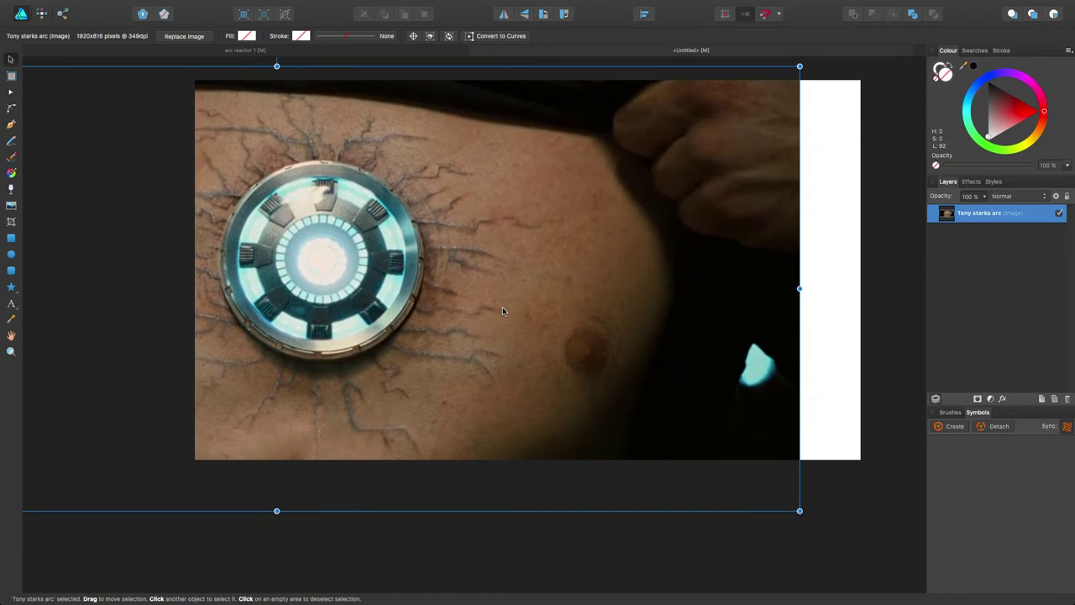
{"action": "left_click_drag", "start_coordinate": [798, 510], "coordinate": [878, 544]}
{"action": "left_click_drag", "start_coordinate": [612, 292], "coordinate": [559, 269]}
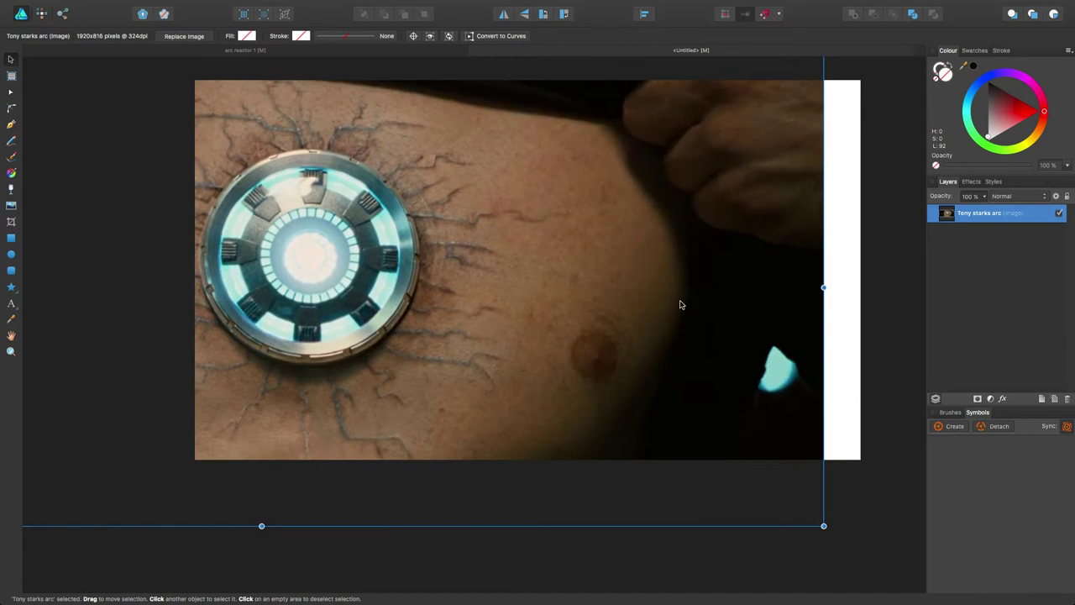
Enlarge and fine-tune the photo so the reactor is framed, then add an empty Layer1 above it.
{"action": "scroll", "coordinate": [622, 353], "scroll_direction": "down", "scroll_amount": 3}
{"action": "scroll", "coordinate": [622, 353], "scroll_direction": "down", "scroll_amount": 2}
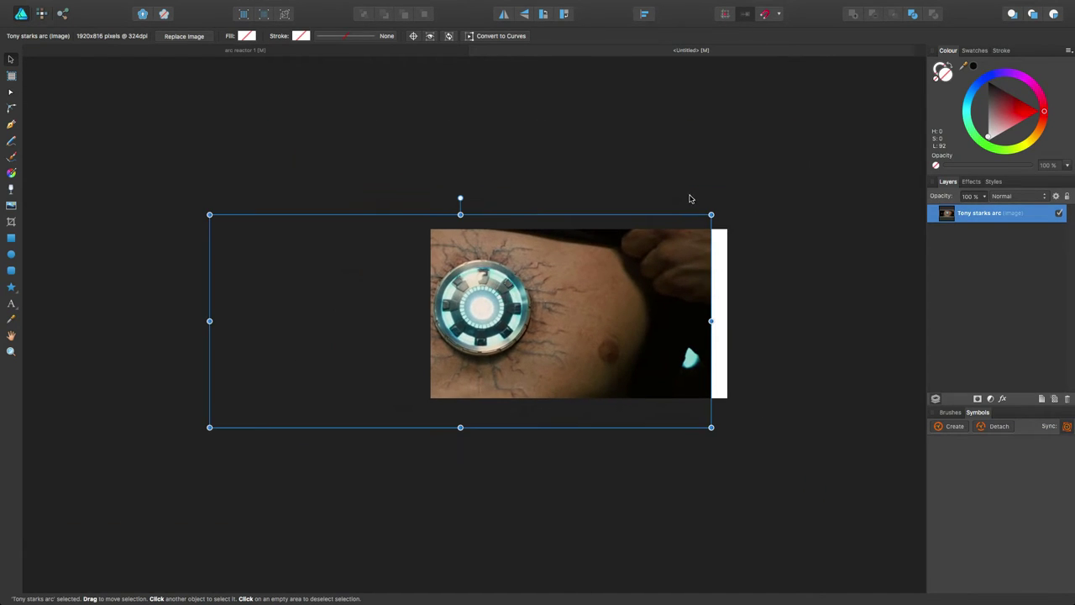
{"action": "left_click_drag", "start_coordinate": [711, 214], "coordinate": [942, 52]}
{"action": "left_click_drag", "start_coordinate": [763, 139], "coordinate": [626, 236]}
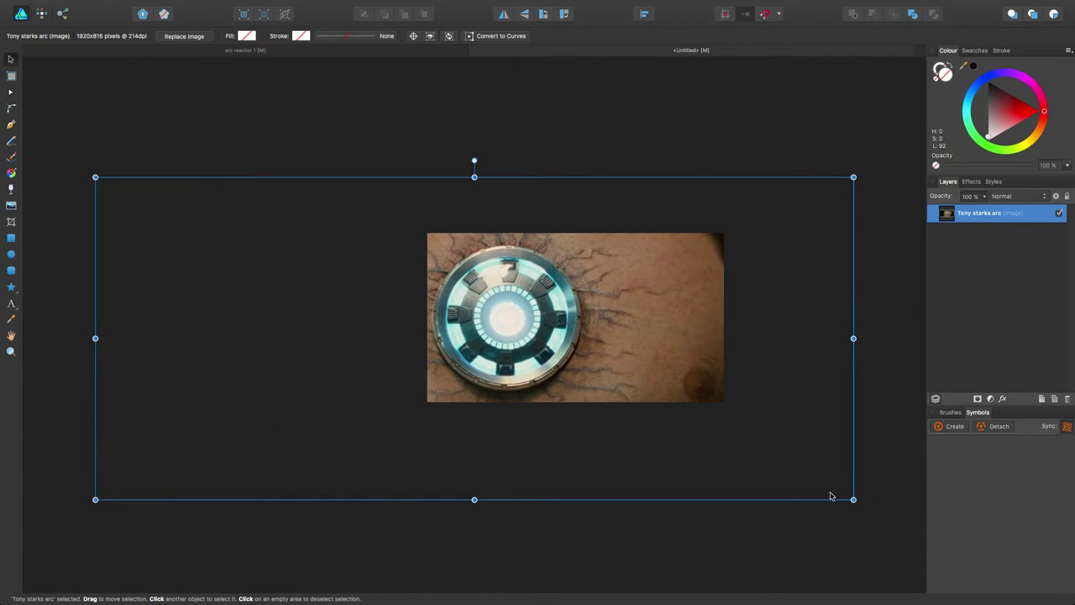
{"action": "left_click_drag", "start_coordinate": [854, 498], "coordinate": [799, 476]}
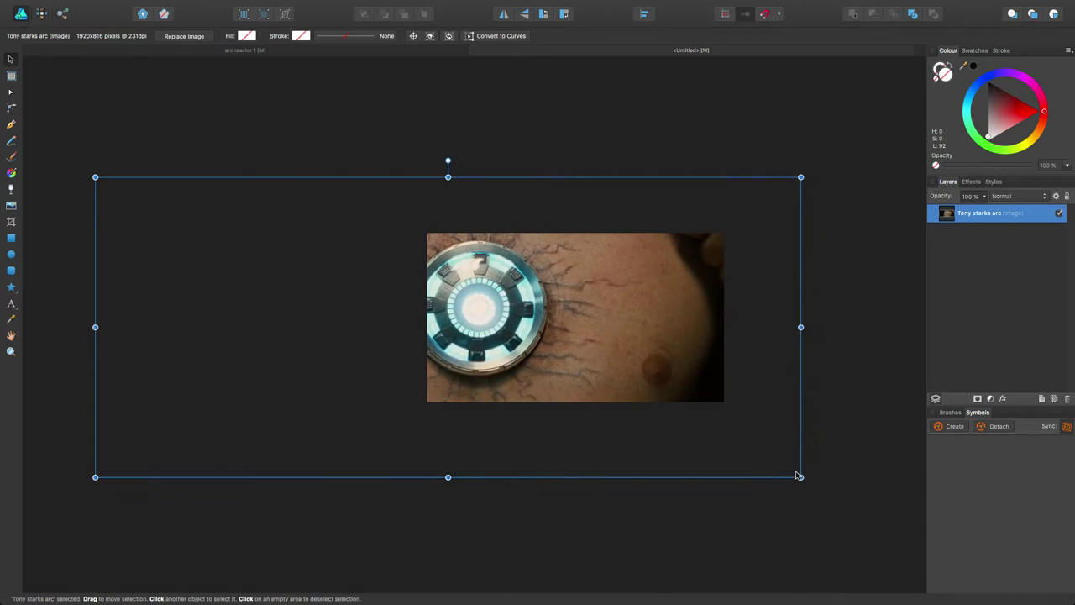
{"action": "left_click_drag", "start_coordinate": [501, 321], "coordinate": [526, 335]}
{"action": "left_click_drag", "start_coordinate": [519, 333], "coordinate": [524, 333]}
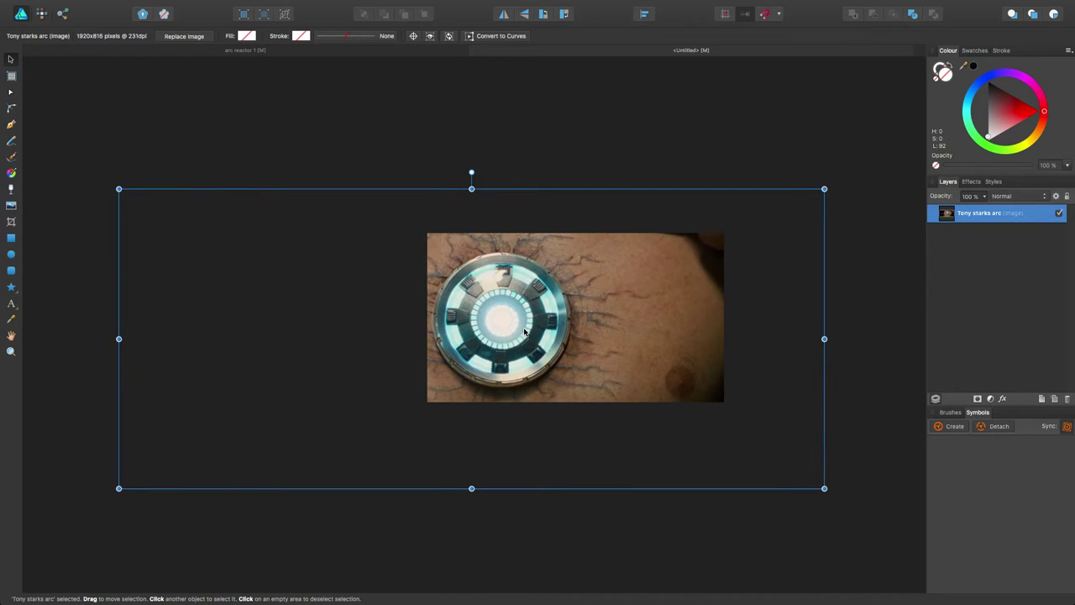
{"action": "left_click", "coordinate": [711, 119]}
{"action": "left_click", "coordinate": [1010, 215]}
{"action": "left_click", "coordinate": [1042, 398]}
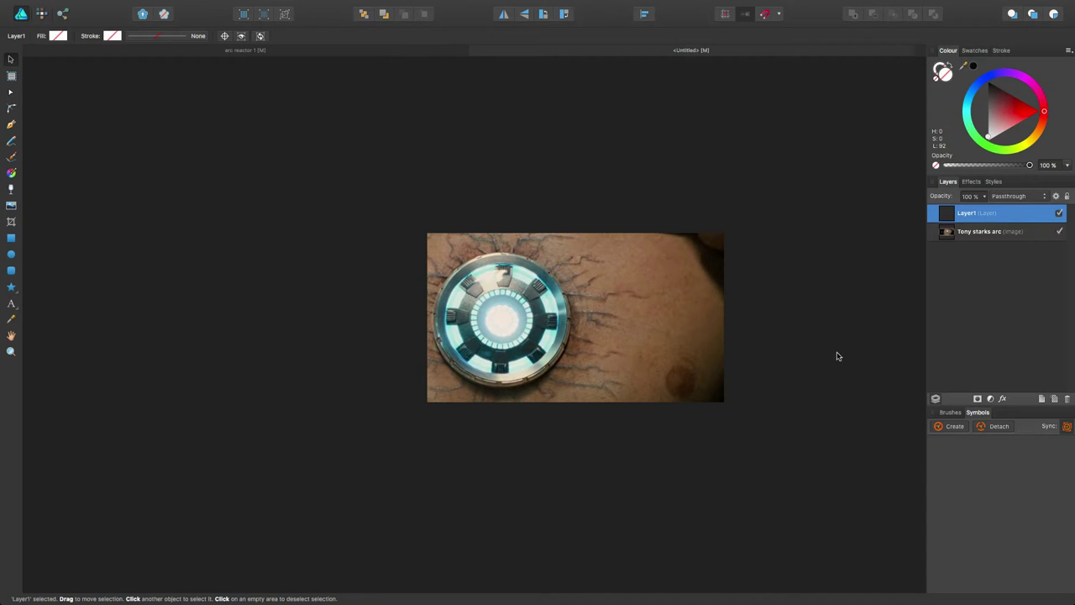
Draw a black-filled rectangle over the artboard's right half.
{"action": "left_click", "coordinate": [13, 240]}
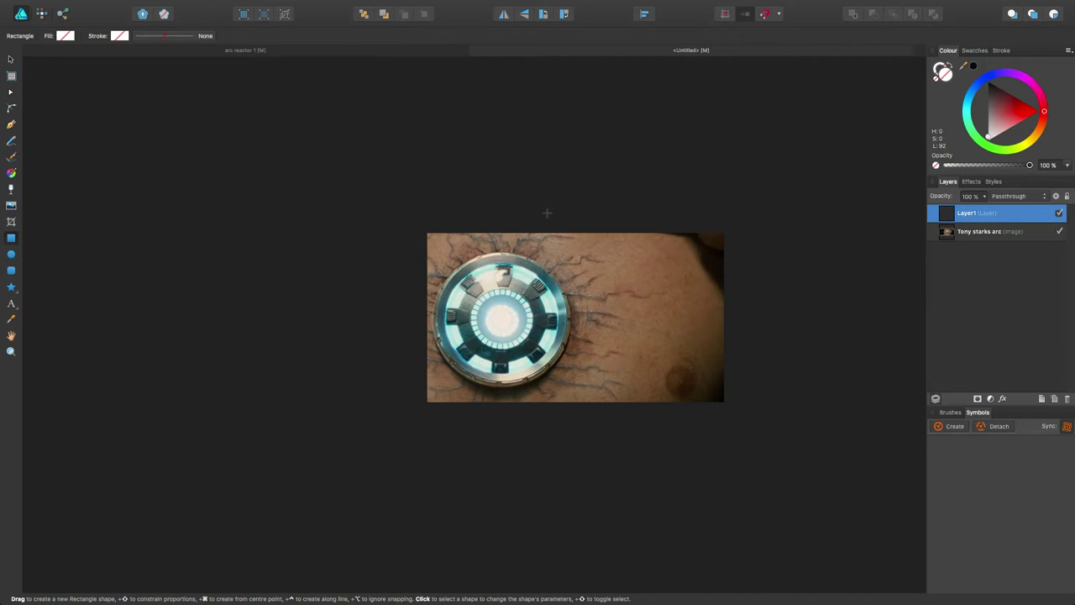
{"action": "left_click_drag", "start_coordinate": [578, 198], "coordinate": [738, 436]}
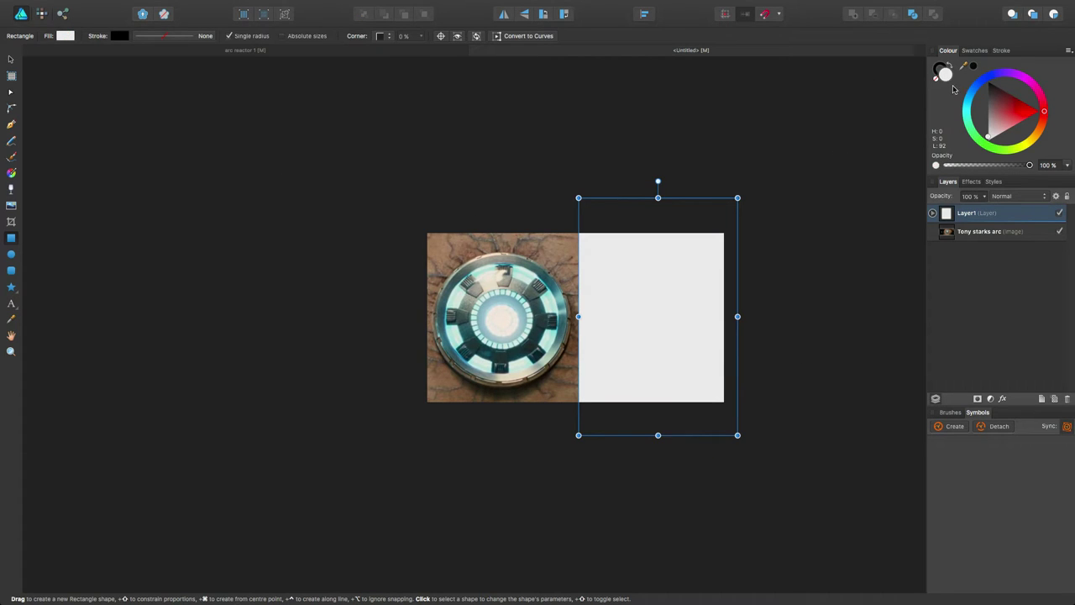
{"action": "left_click_drag", "start_coordinate": [995, 99], "coordinate": [973, 78]}
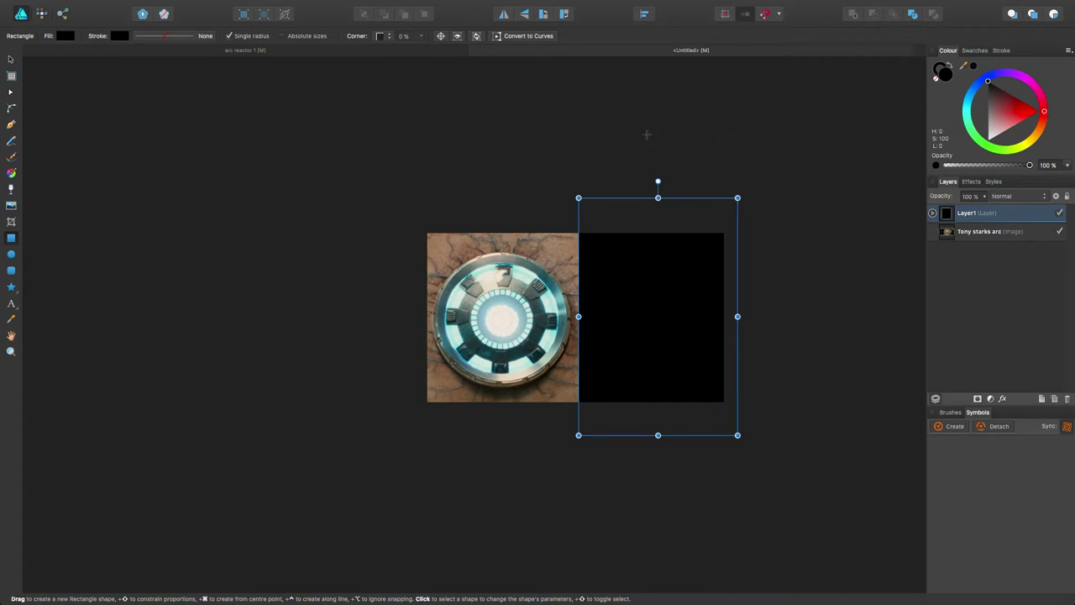
Group Layer1 with the reference photo and lock the group.
{"action": "left_click", "coordinate": [11, 60]}
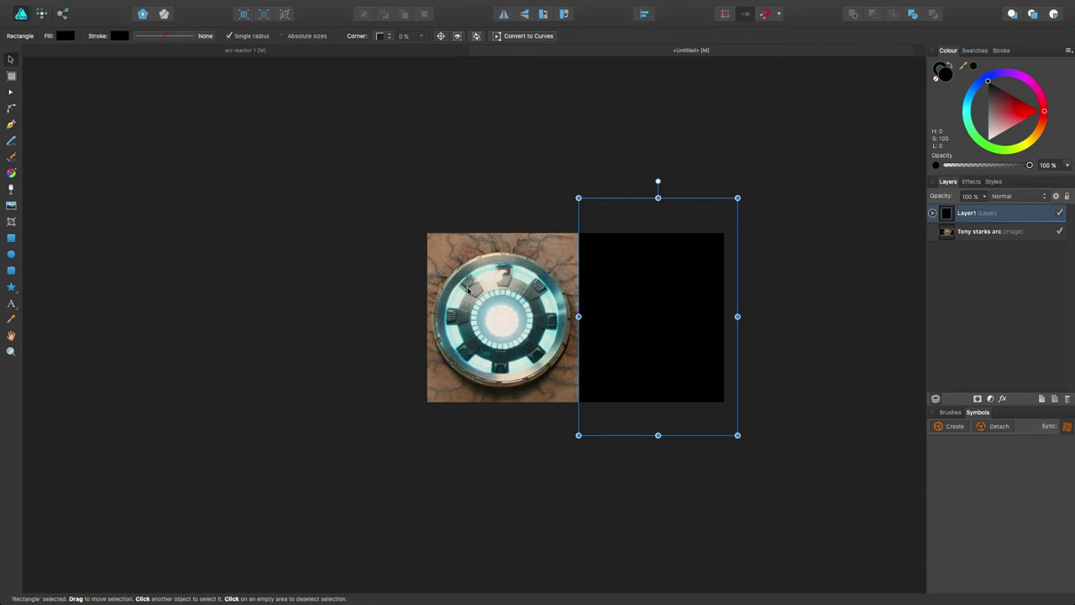
{"action": "left_click", "coordinate": [805, 284]}
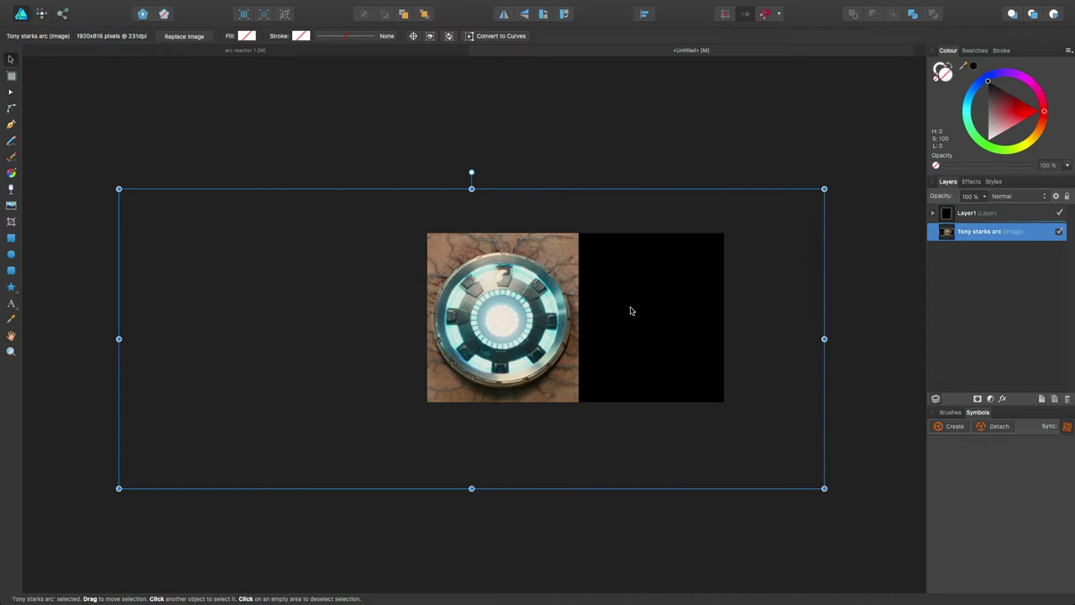
{"action": "left_click", "coordinate": [1026, 214]}
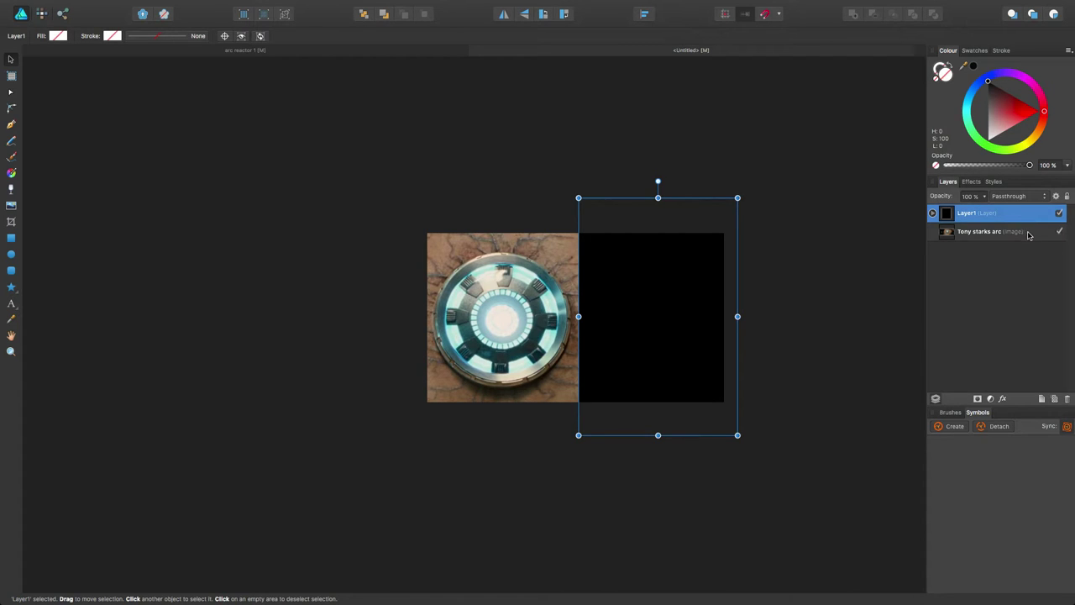
{"action": "left_click", "coordinate": [1026, 233], "text": "shift"}
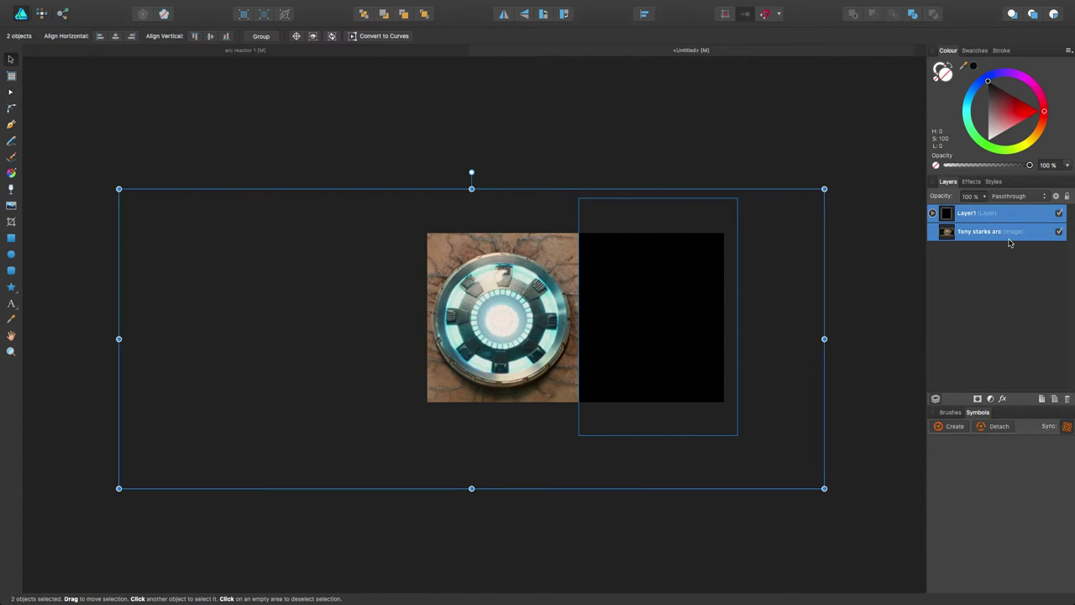
{"action": "key", "text": "super+g"}
{"action": "right_click", "coordinate": [1015, 218]}
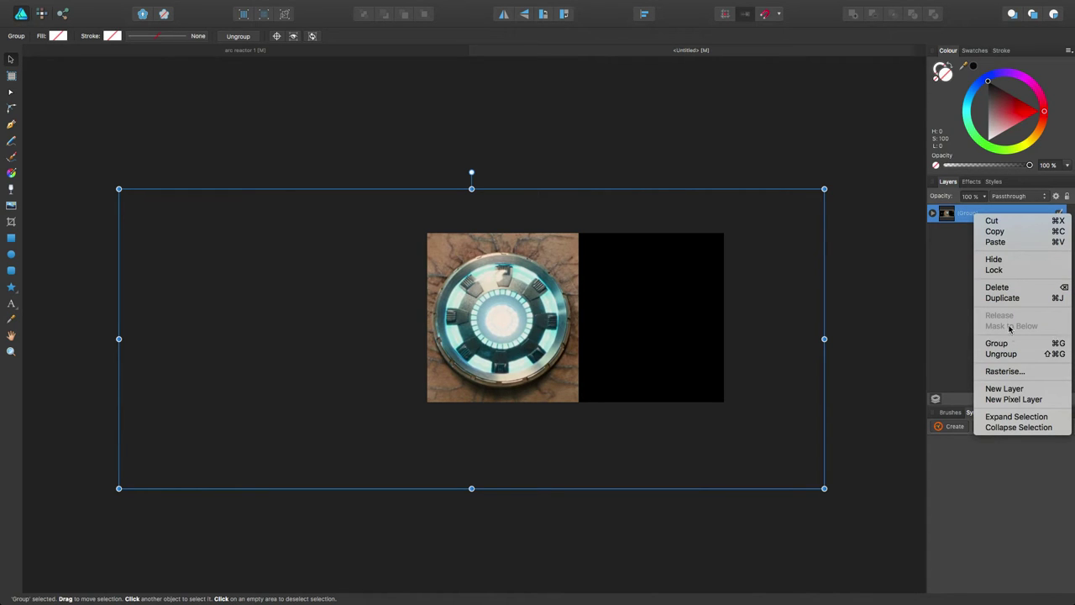
{"action": "left_click", "coordinate": [1006, 270]}
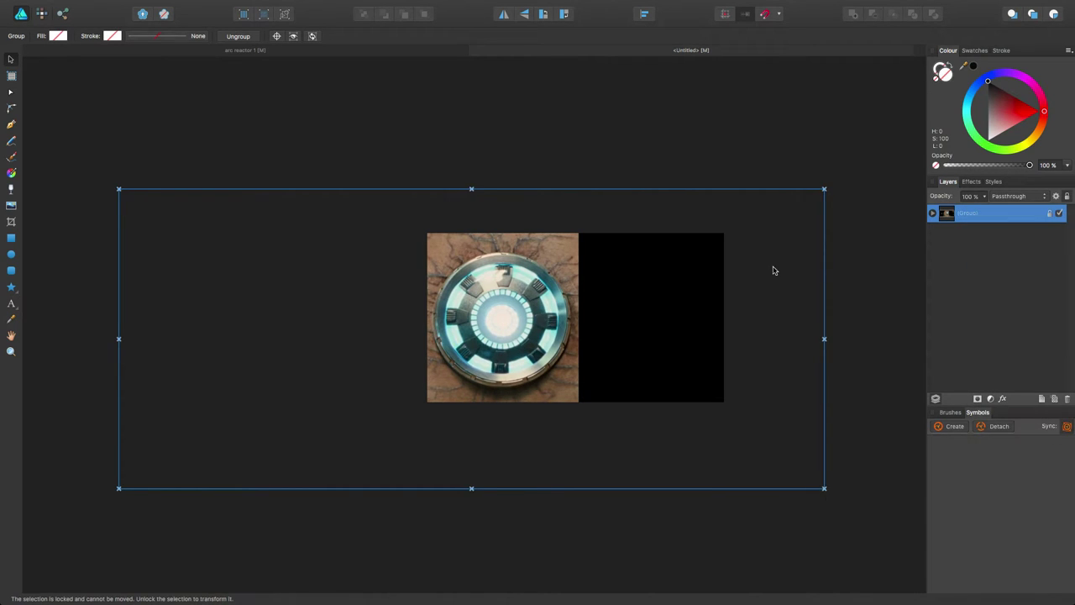
{"action": "left_click", "coordinate": [783, 155]}
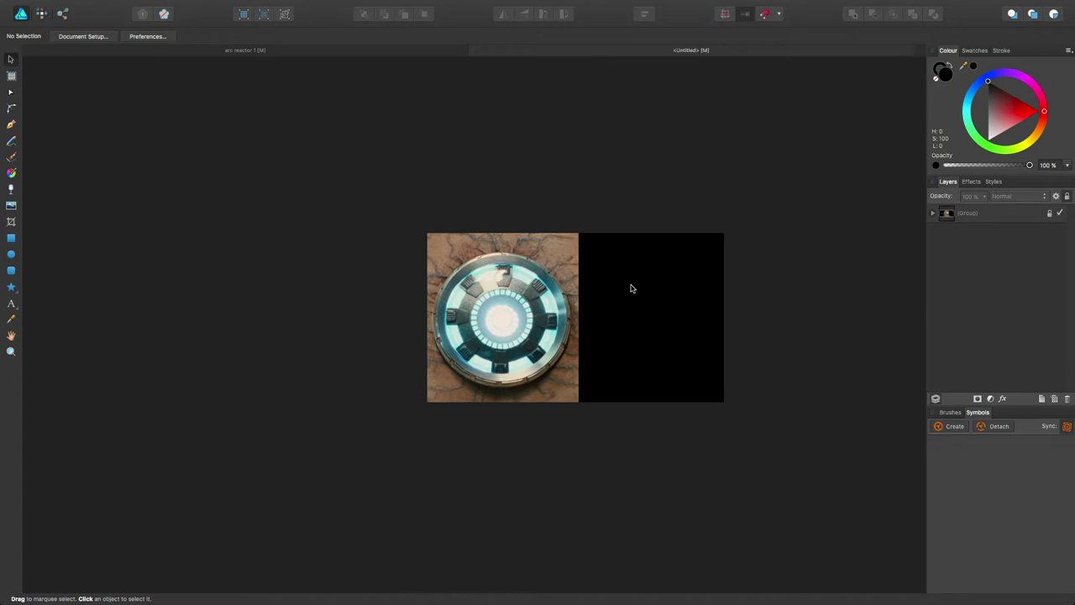
Zoom in on the reactor and add an empty Layer2 above the locked group.
{"action": "key", "text": "z"}
{"action": "scroll", "coordinate": [521, 278], "scroll_direction": "right", "scroll_amount": 3}
{"action": "left_click", "coordinate": [454, 275]}
{"action": "left_click", "coordinate": [454, 275]}
{"action": "key", "text": "v"}
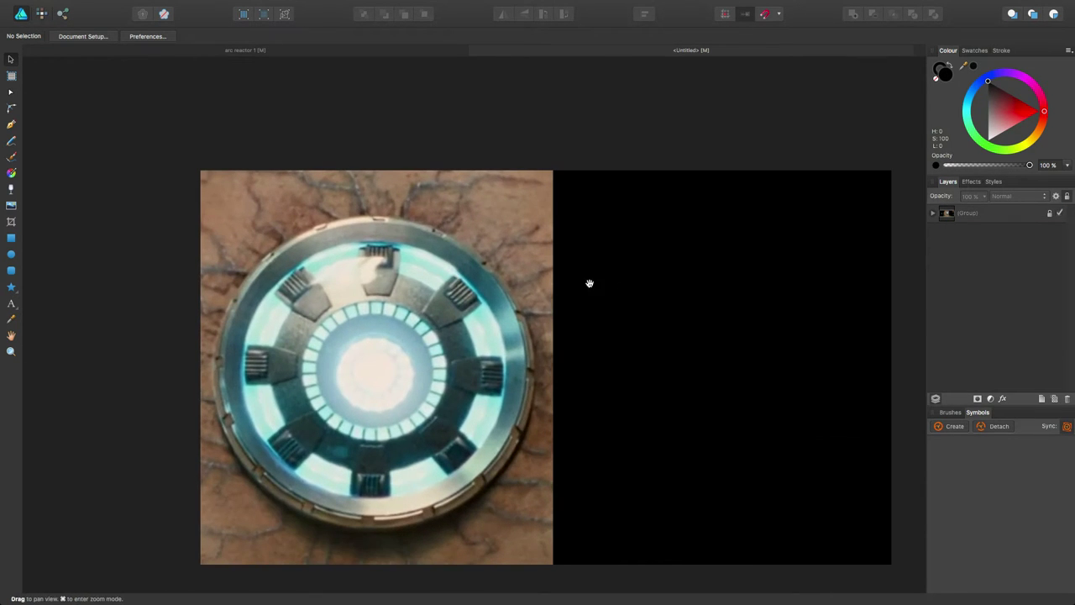
{"action": "scroll", "coordinate": [505, 249], "scroll_direction": "down", "scroll_amount": 2}
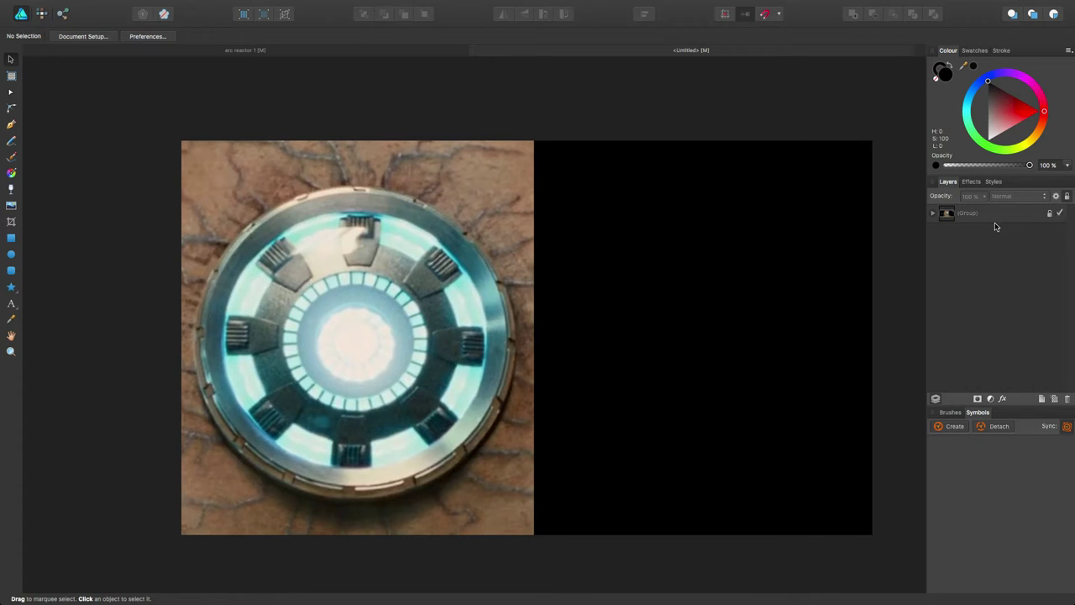
{"action": "left_click", "coordinate": [1043, 400]}
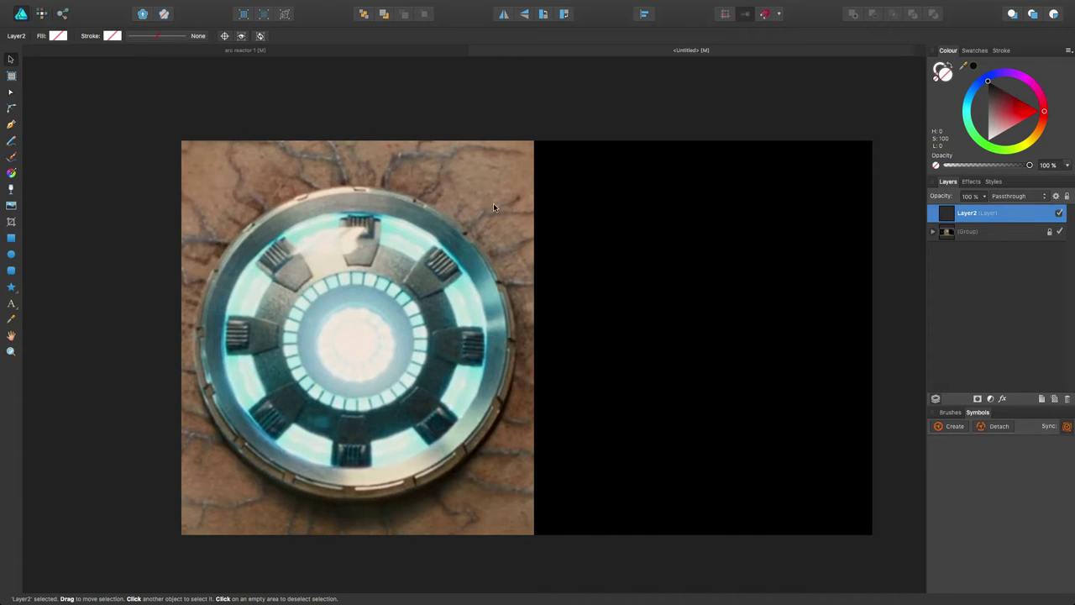
Draw a large grey-filled ellipse over the black right half.
{"action": "left_click", "coordinate": [11, 255]}
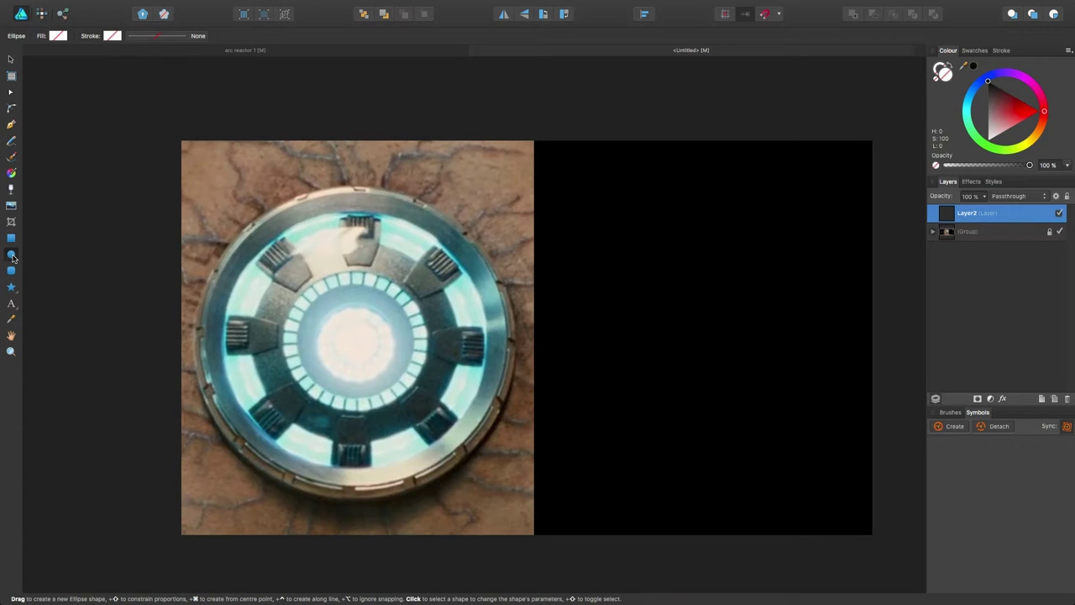
{"action": "left_click", "coordinate": [58, 36]}
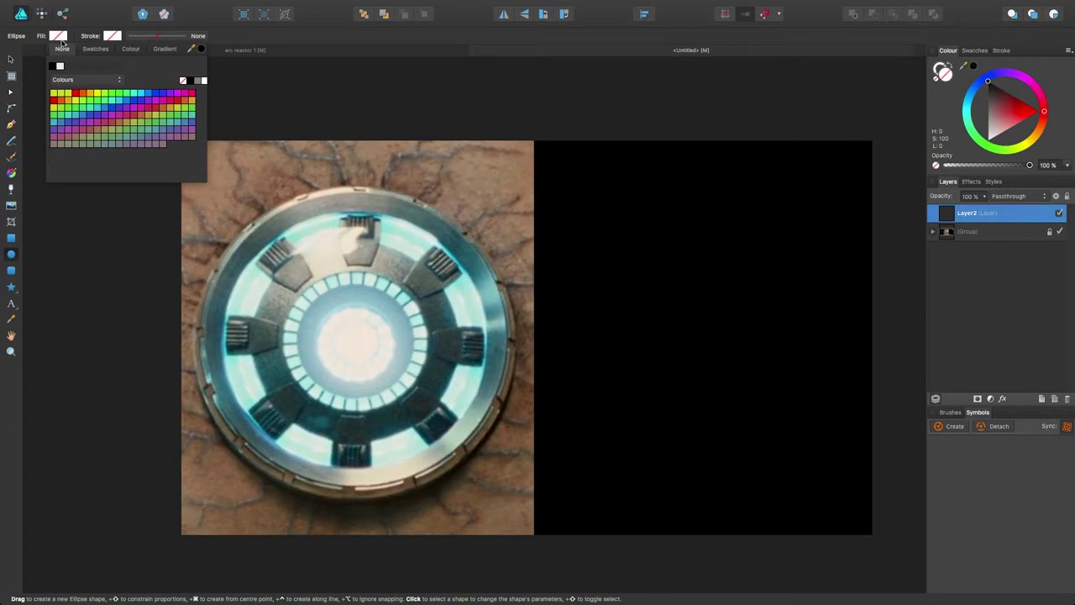
{"action": "left_click", "coordinate": [196, 82]}
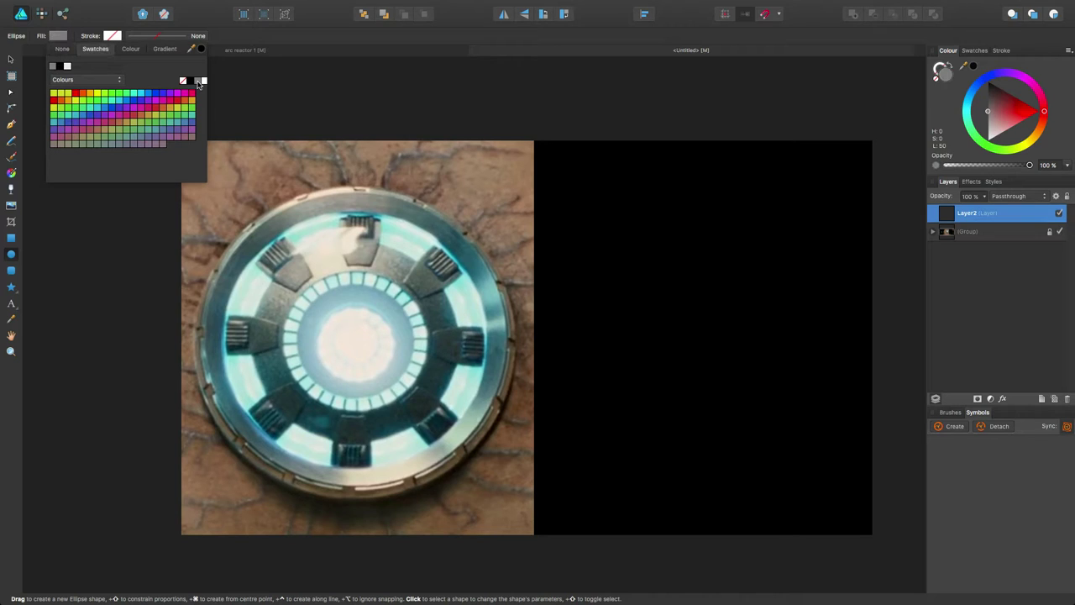
{"action": "left_click", "coordinate": [92, 21]}
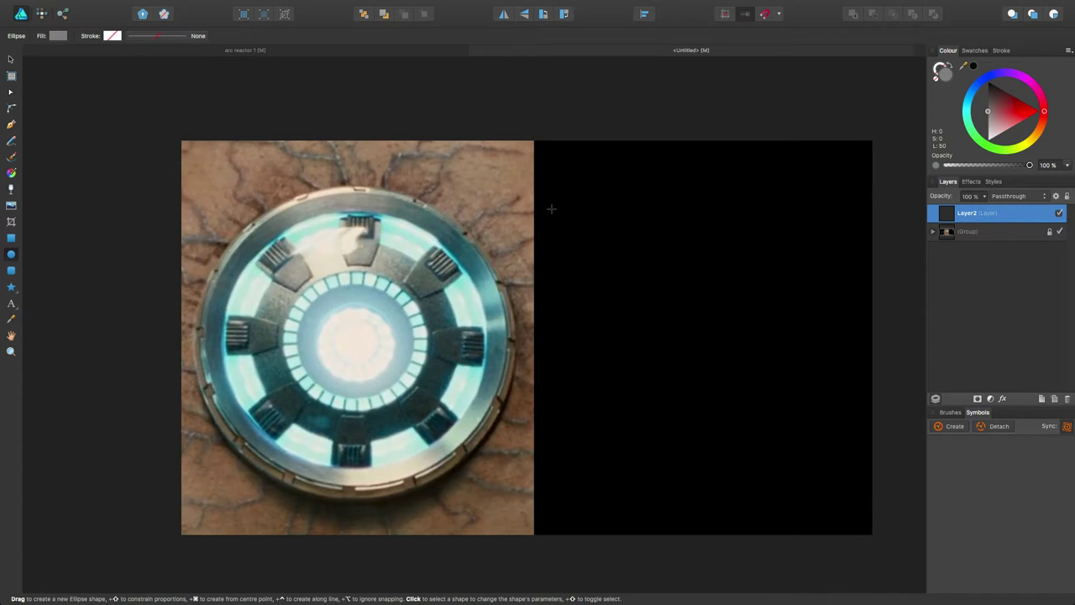
{"action": "left_click_drag", "start_coordinate": [546, 200], "coordinate": [896, 505]}
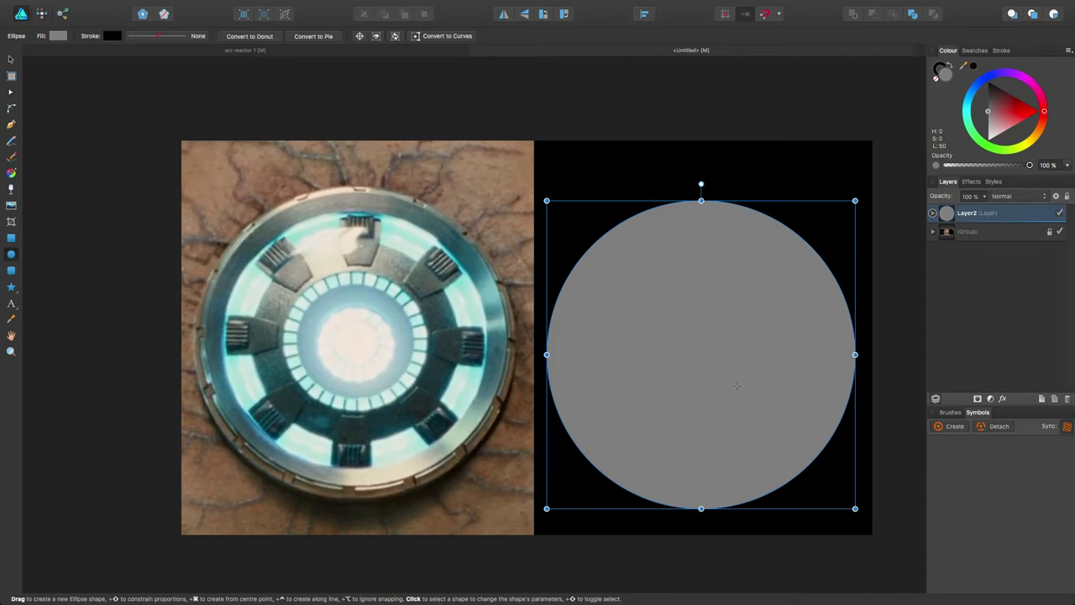
Nudge the grey circle slightly upward and deselect it.
{"action": "key", "text": "v"}
{"action": "left_click_drag", "start_coordinate": [709, 359], "coordinate": [707, 346]}
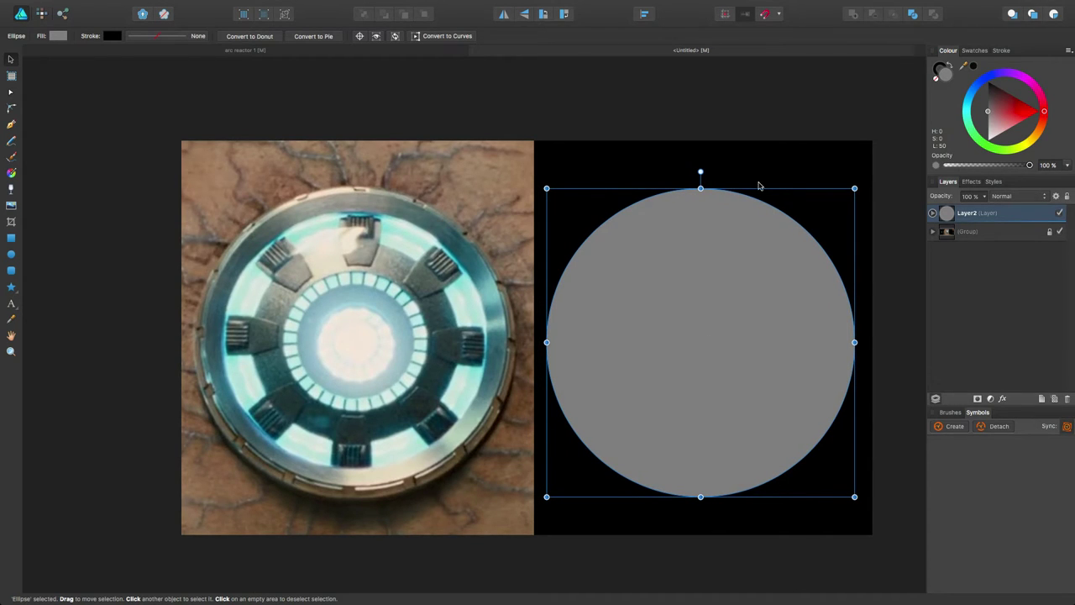
{"action": "left_click", "coordinate": [770, 123]}
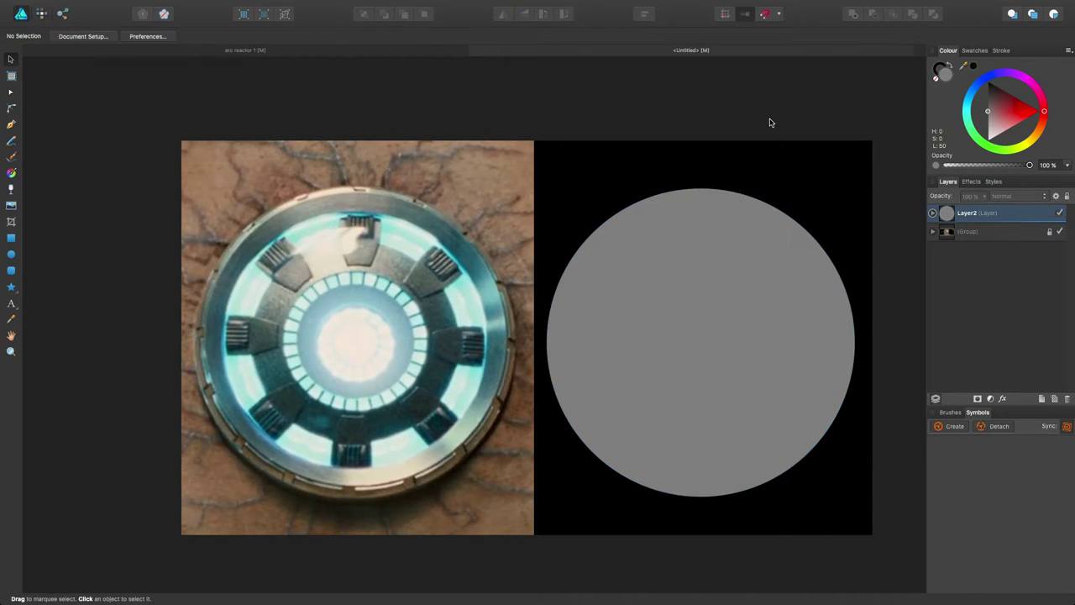
Lighten the grey circle's fill.
{"action": "left_click", "coordinate": [702, 269]}
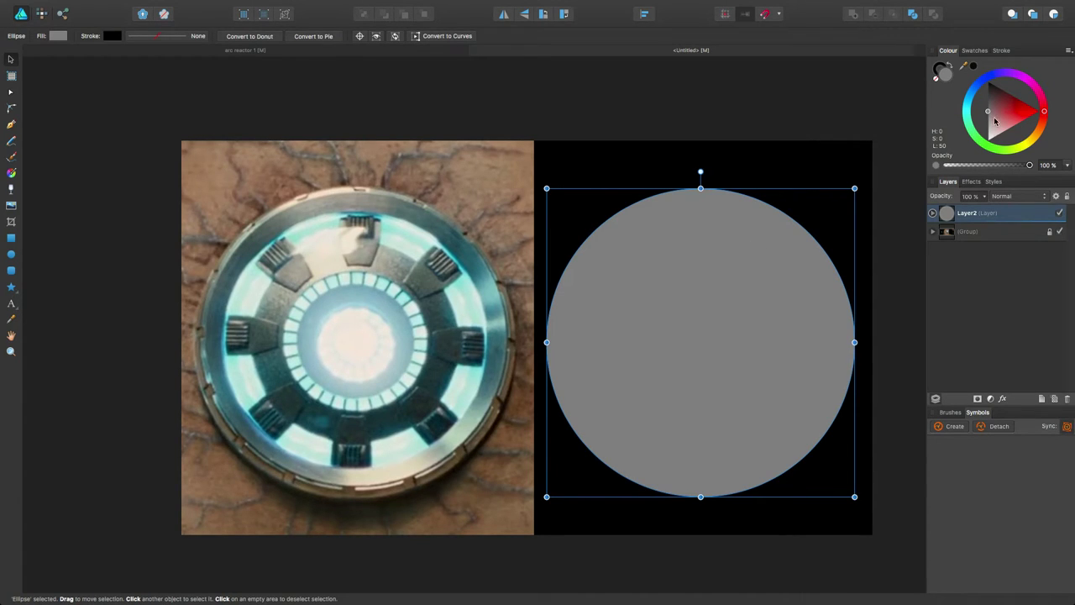
{"action": "left_click_drag", "start_coordinate": [988, 114], "coordinate": [988, 117]}
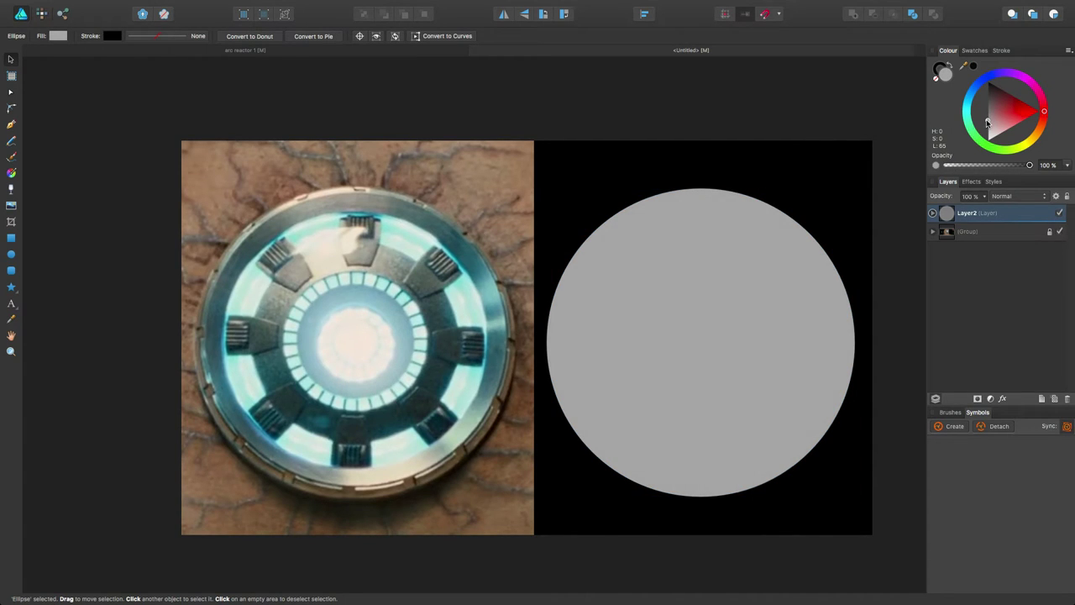
{"action": "left_click_drag", "start_coordinate": [988, 123], "coordinate": [988, 123]}
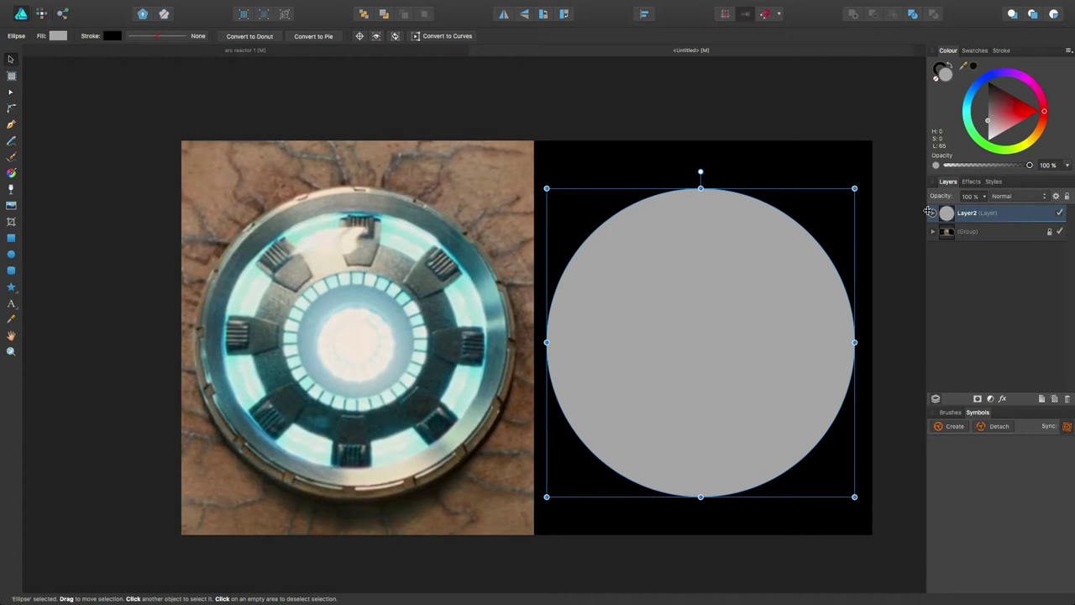
Darken the top ellipse and shrink it to sit just inside the light circle, then select both.
{"action": "left_click", "coordinate": [933, 213]}
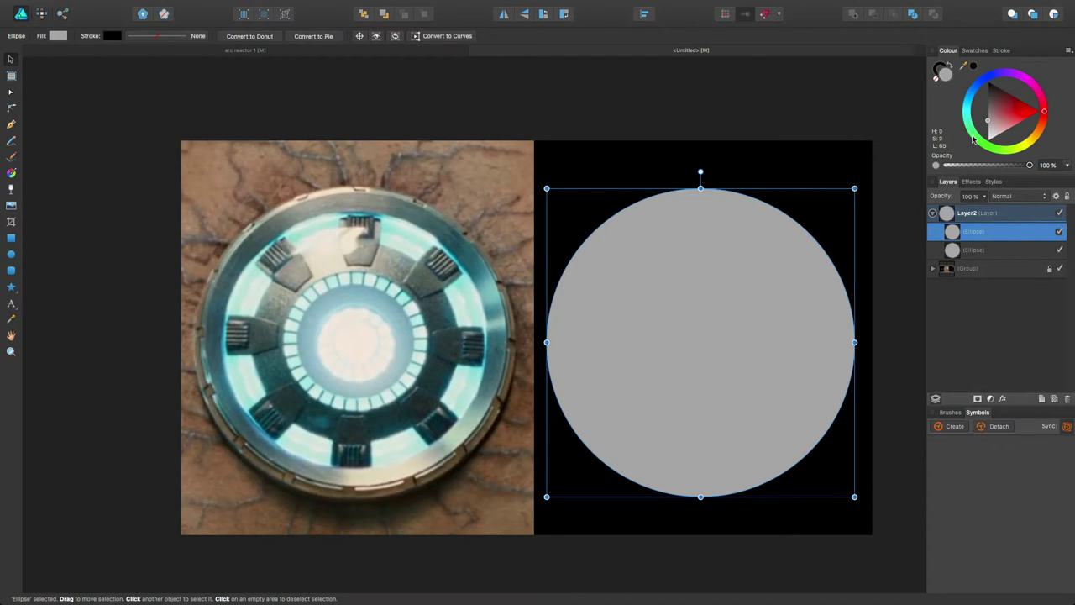
{"action": "left_click_drag", "start_coordinate": [988, 122], "coordinate": [988, 109]}
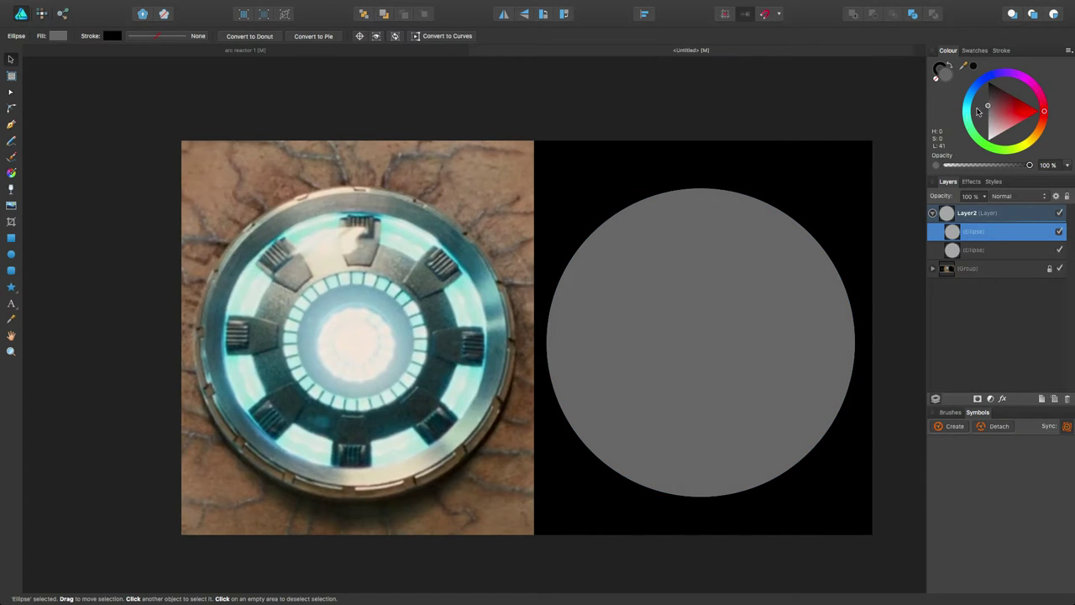
{"action": "left_click_drag", "start_coordinate": [986, 108], "coordinate": [986, 108]}
{"action": "left_click_drag", "start_coordinate": [851, 193], "coordinate": [834, 213]}
{"action": "left_click_drag", "start_coordinate": [669, 381], "coordinate": [682, 372]}
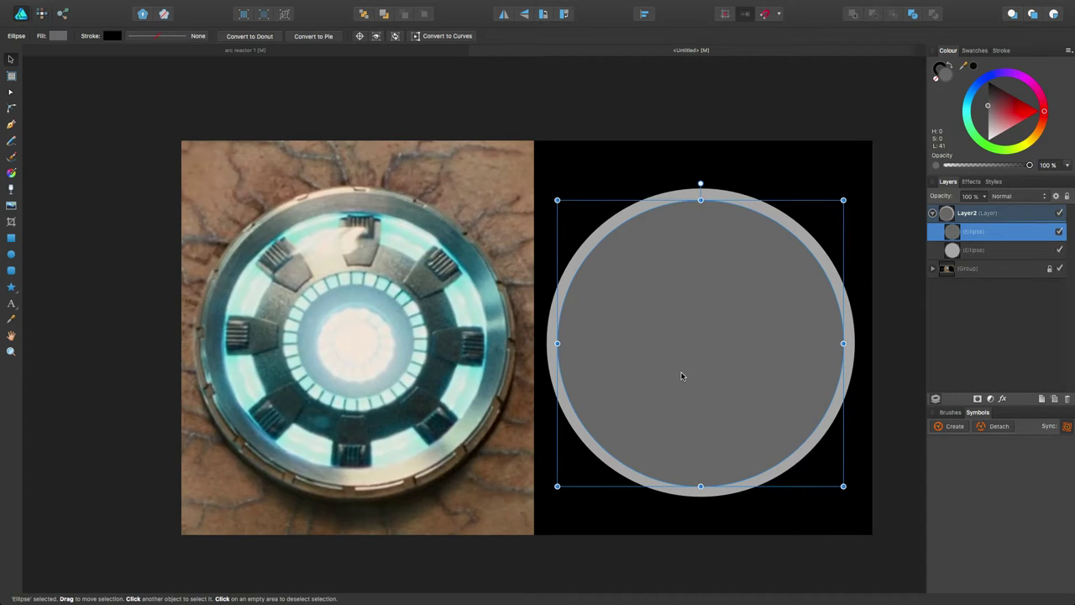
{"action": "left_click_drag", "start_coordinate": [842, 201], "coordinate": [847, 197]}
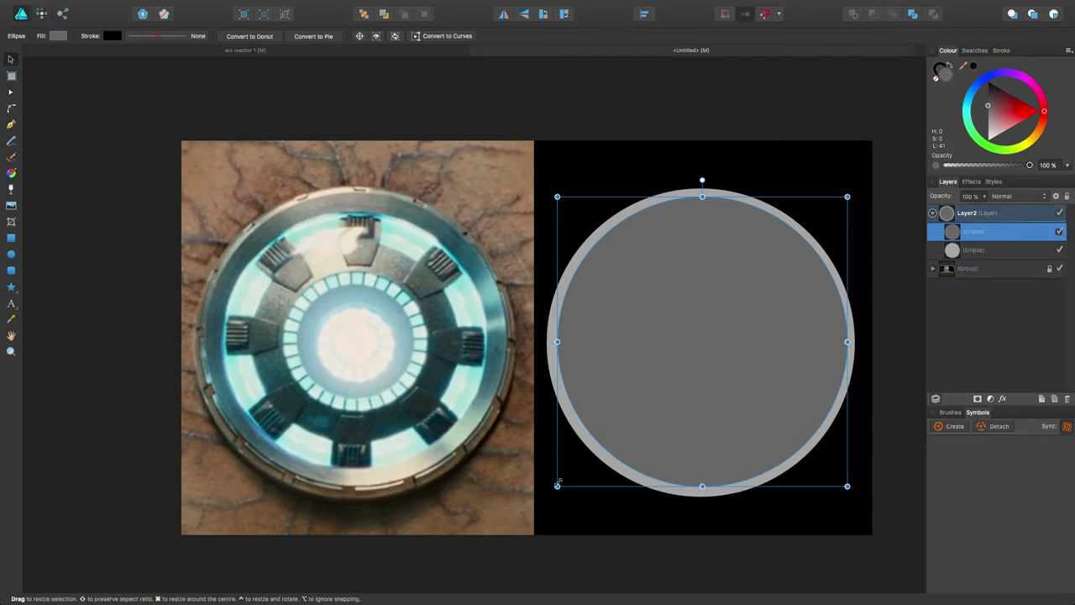
{"action": "left_click_drag", "start_coordinate": [557, 486], "coordinate": [555, 488]}
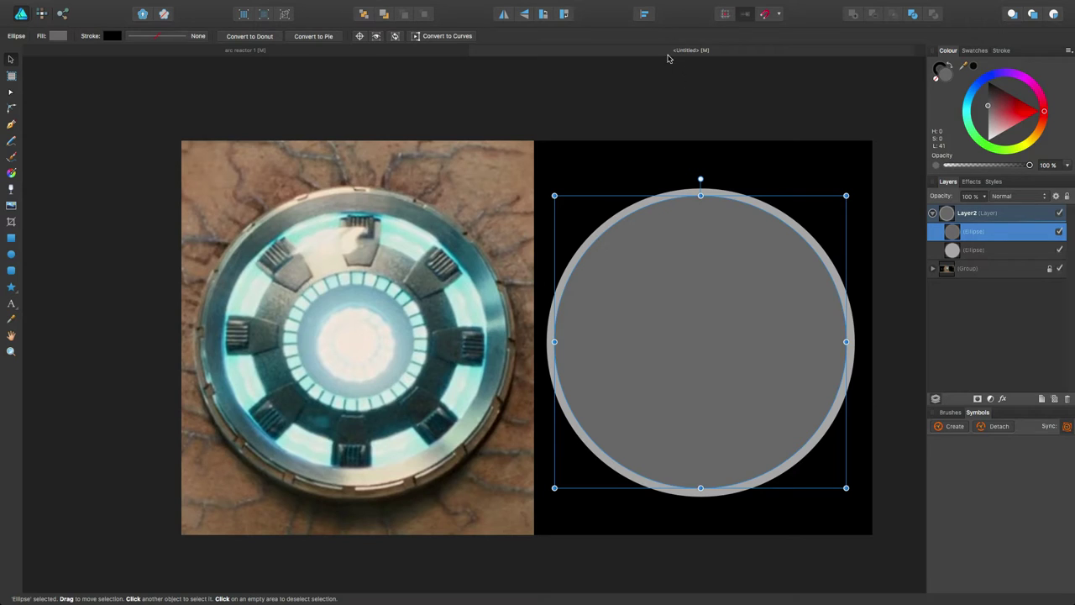
{"action": "left_click", "coordinate": [985, 250], "text": "shift"}
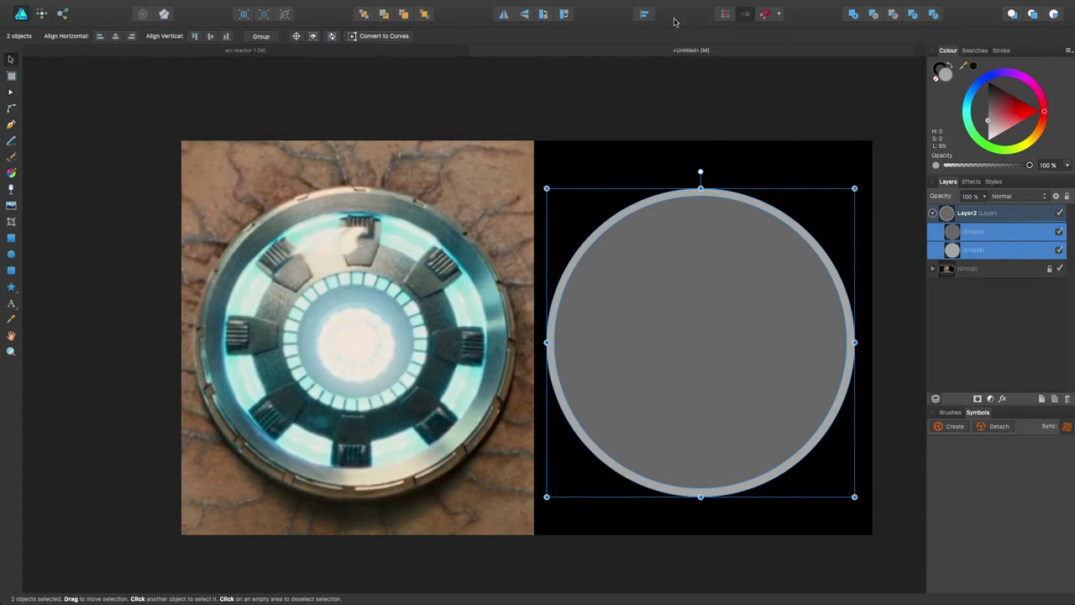
Align the two circles by centre and middle, then select the dark grey circle.
{"action": "left_click", "coordinate": [644, 14]}
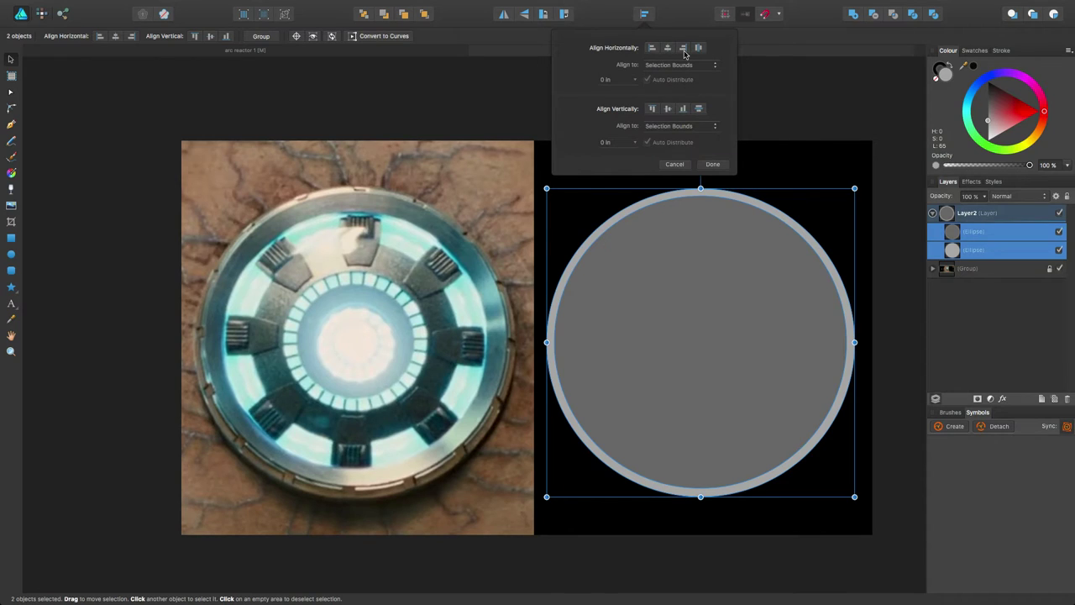
{"action": "left_click", "coordinate": [668, 48]}
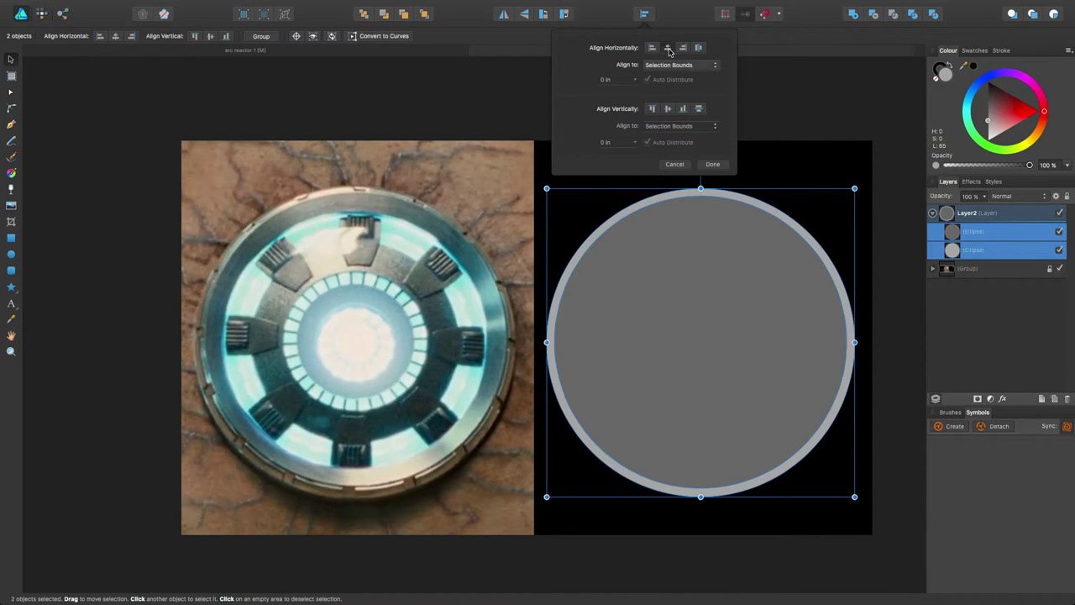
{"action": "left_click", "coordinate": [668, 109]}
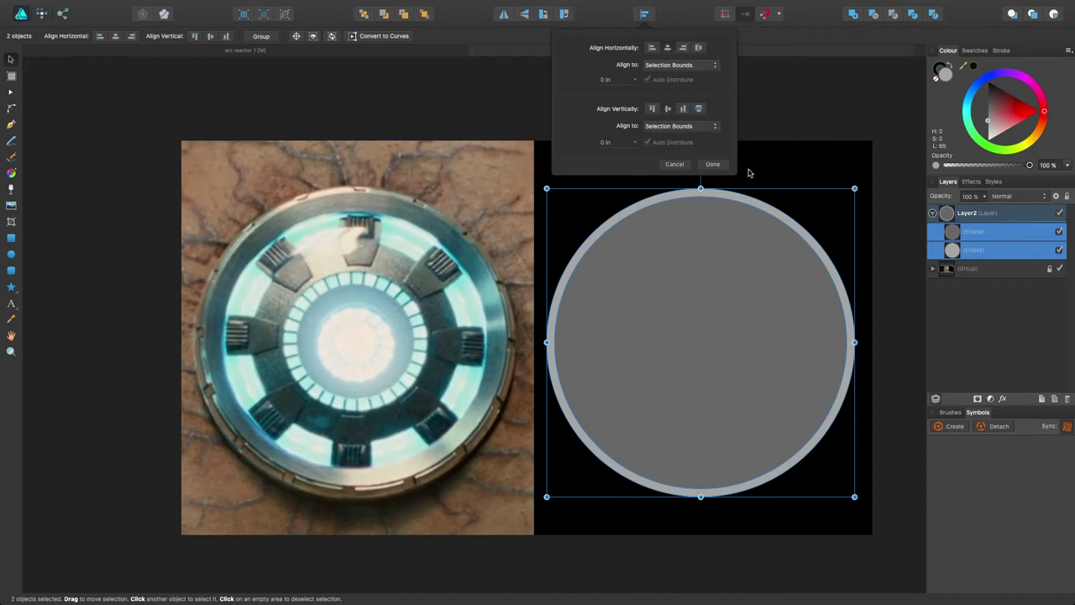
{"action": "left_click", "coordinate": [713, 165]}
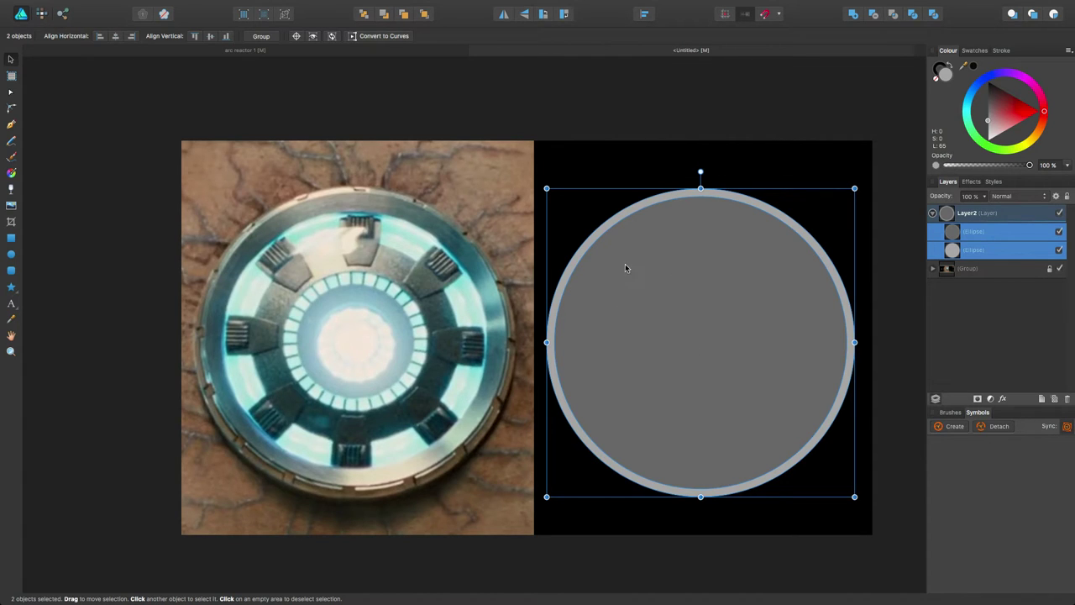
{"action": "left_click", "coordinate": [740, 123]}
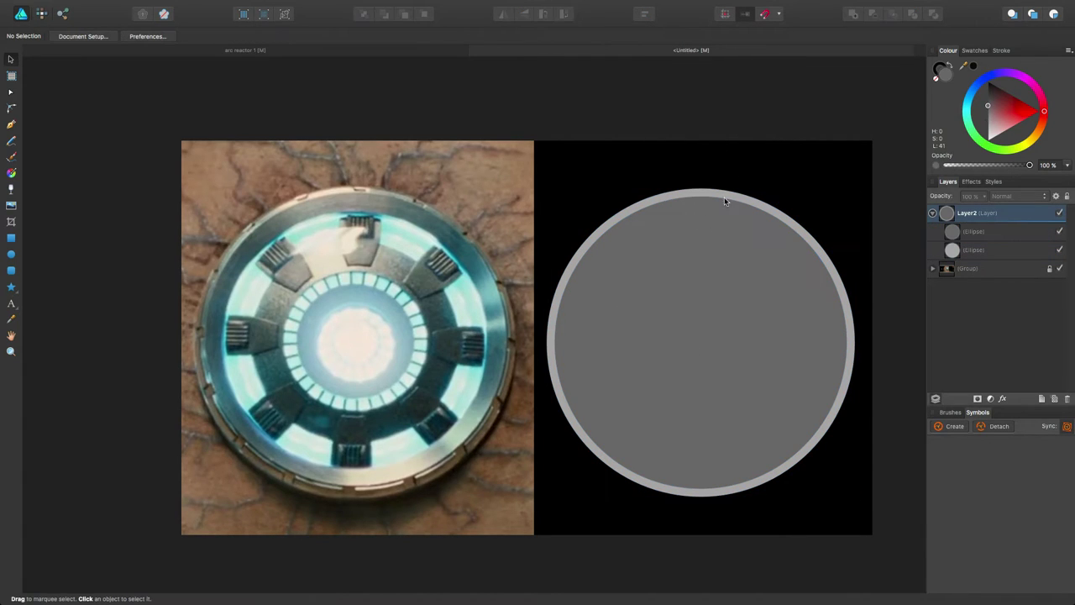
{"action": "left_click", "coordinate": [714, 232]}
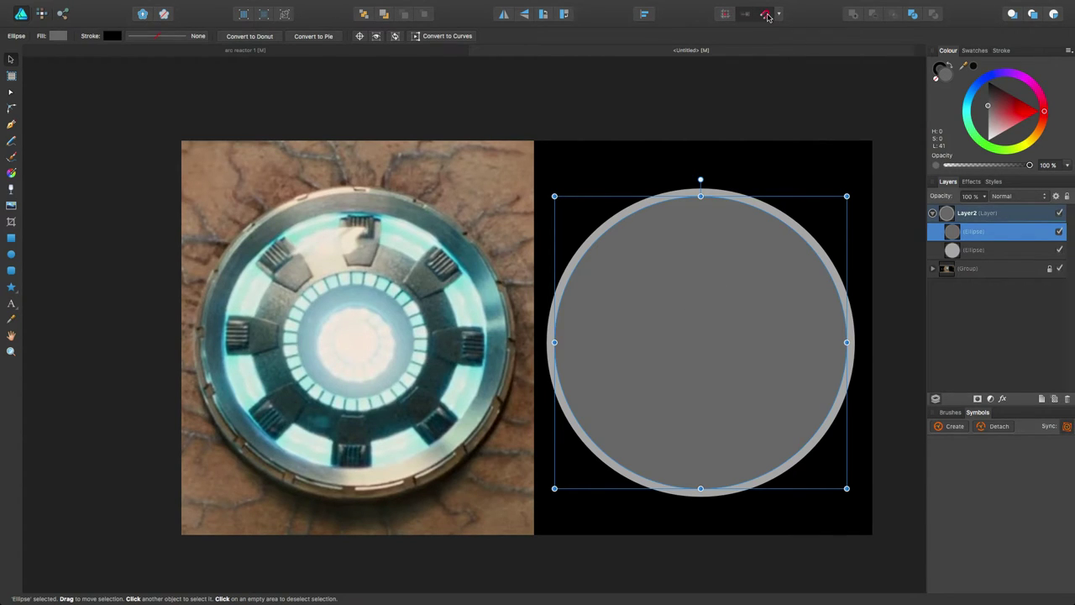
Duplicate the dark grey circle and colour the copy a light cyan.
{"action": "left_click_drag", "start_coordinate": [682, 323], "coordinate": [693, 298]}
{"action": "left_click", "coordinate": [889, 140]}
{"action": "left_click", "coordinate": [749, 280]}
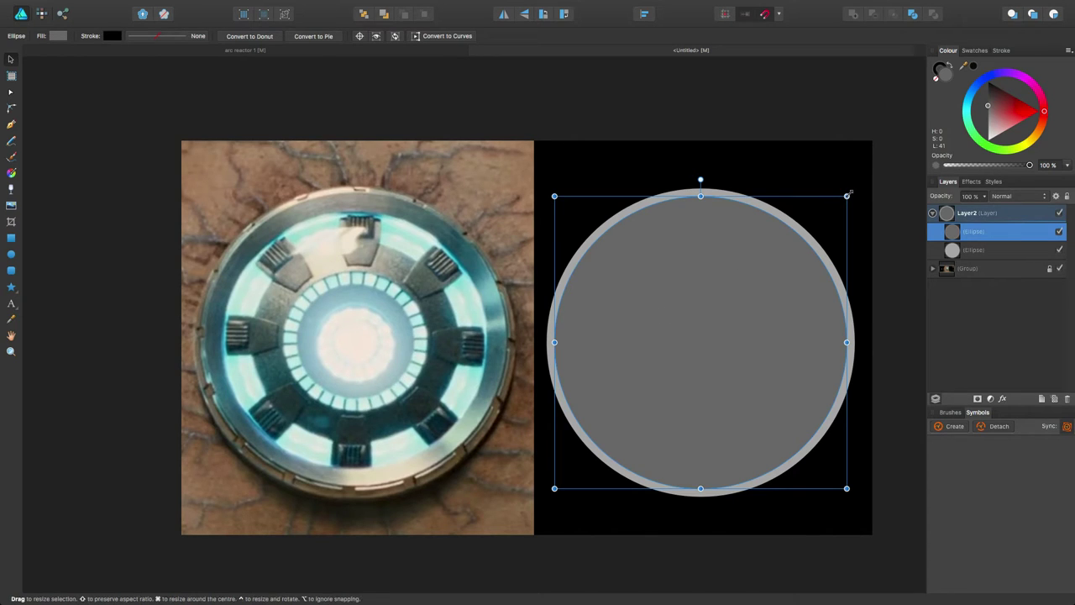
{"action": "key", "text": "super+j"}
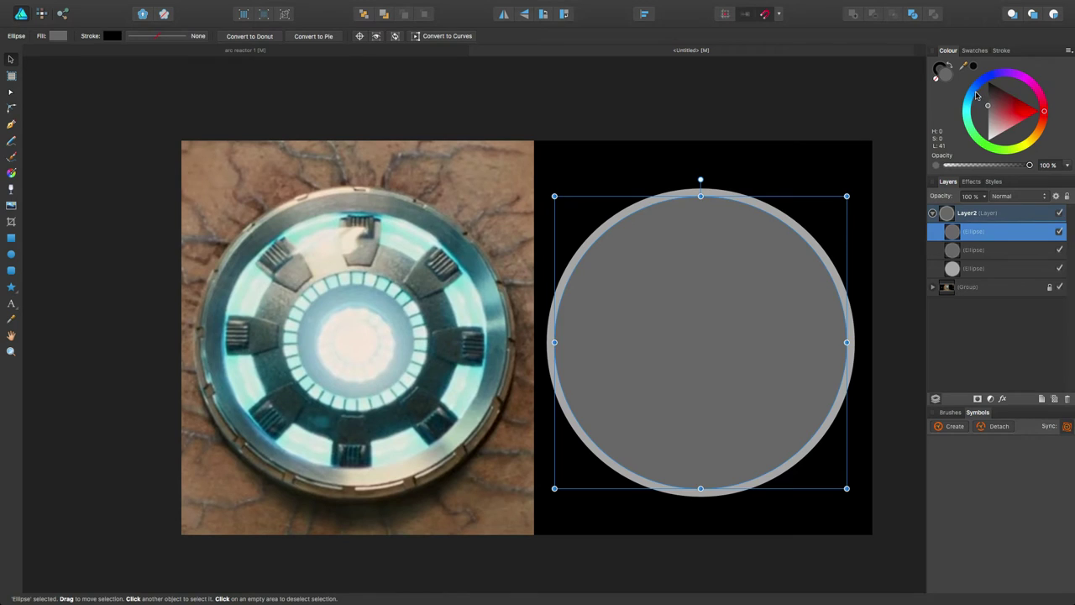
{"action": "left_click", "coordinate": [972, 104]}
{"action": "left_click_drag", "start_coordinate": [972, 103], "coordinate": [996, 98]}
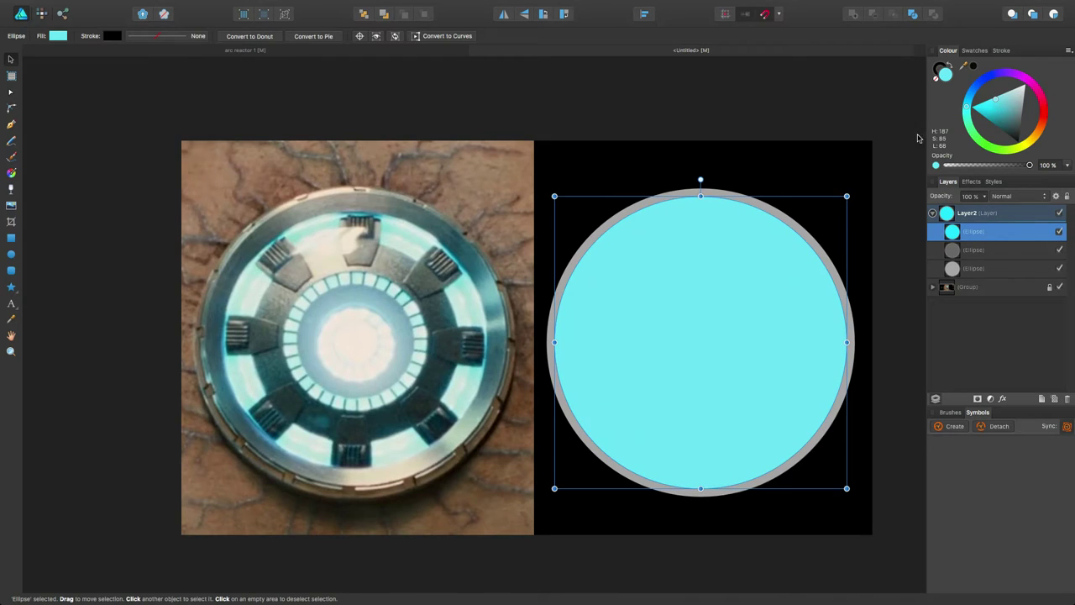
Shrink and centre the cyan circle inside the grey ring, then duplicate it.
{"action": "left_click_drag", "start_coordinate": [846, 196], "coordinate": [823, 219]}
{"action": "left_click_drag", "start_coordinate": [714, 294], "coordinate": [721, 290]}
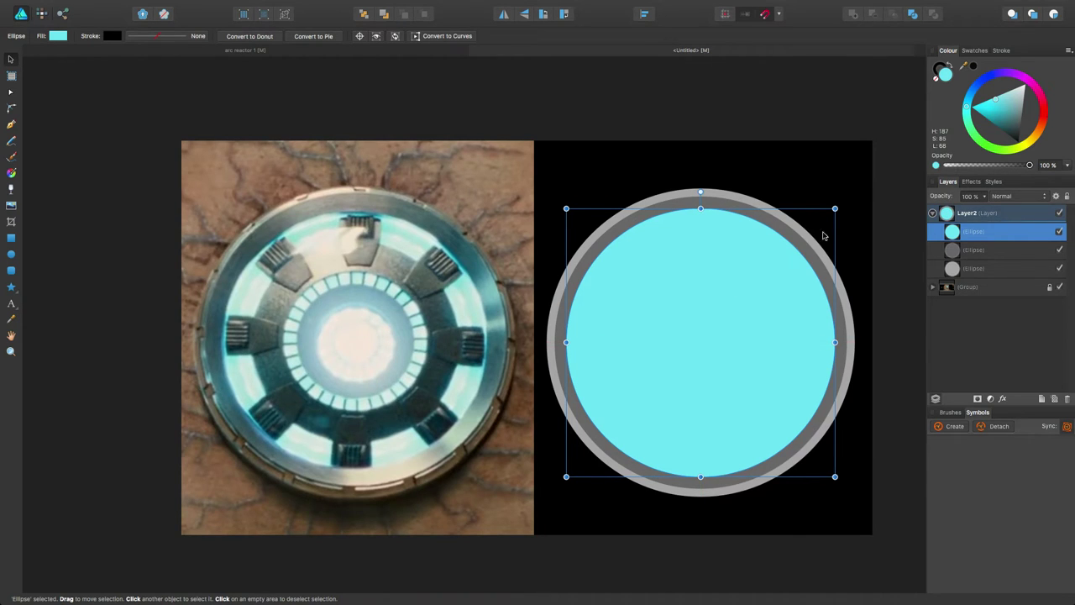
{"action": "left_click_drag", "start_coordinate": [834, 208], "coordinate": [828, 216]}
{"action": "left_click_drag", "start_coordinate": [688, 306], "coordinate": [686, 307]}
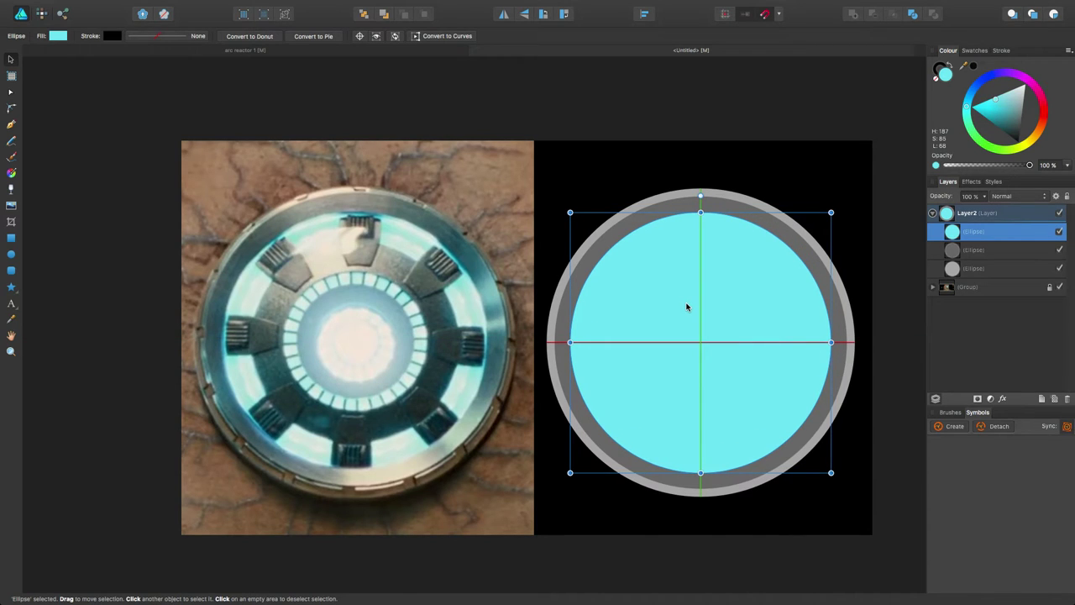
{"action": "left_click_drag", "start_coordinate": [687, 308], "coordinate": [689, 305]}
{"action": "left_click_drag", "start_coordinate": [831, 213], "coordinate": [831, 213]}
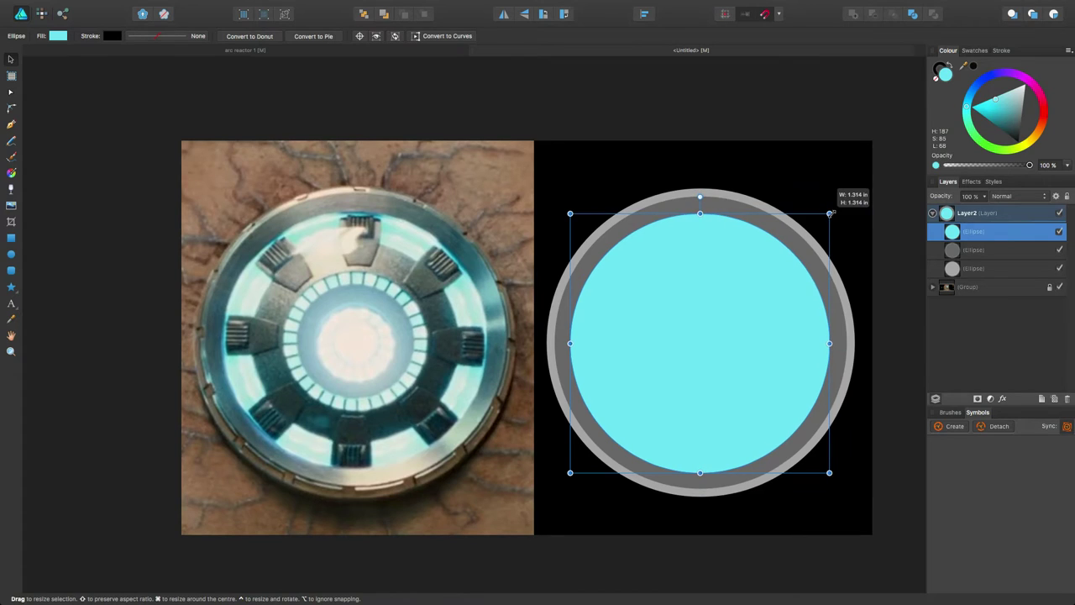
{"action": "left_click_drag", "start_coordinate": [711, 305], "coordinate": [712, 300]}
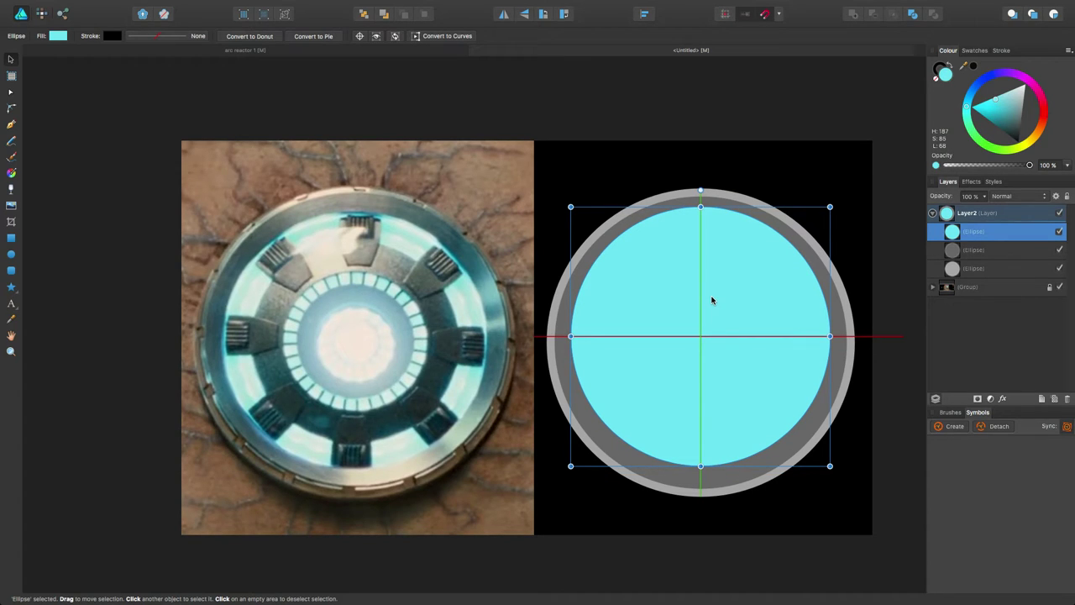
{"action": "left_click_drag", "start_coordinate": [712, 300], "coordinate": [710, 306]}
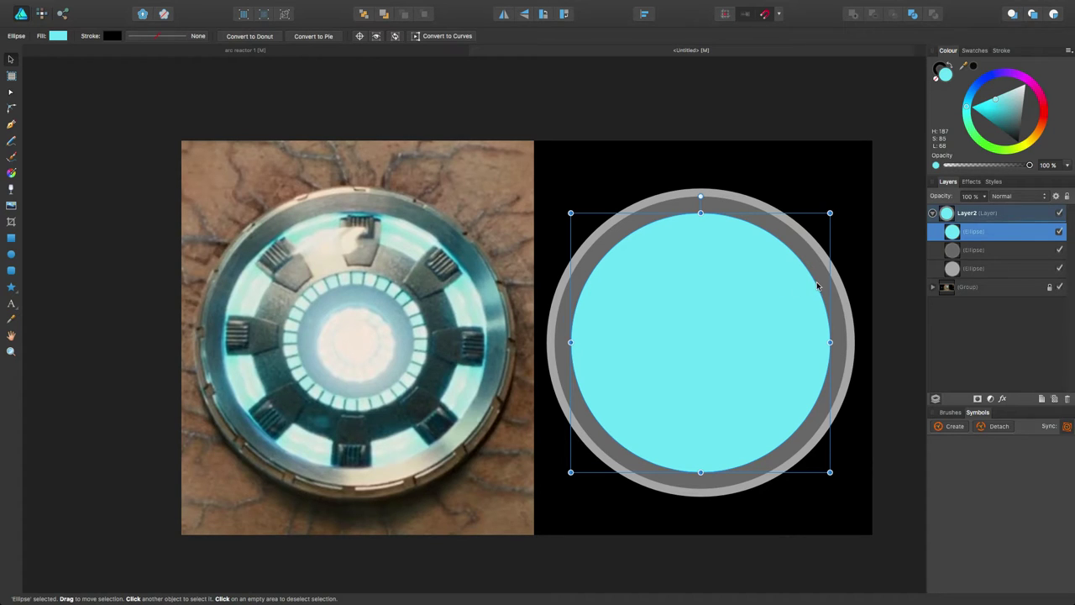
{"action": "key", "text": "super+j"}
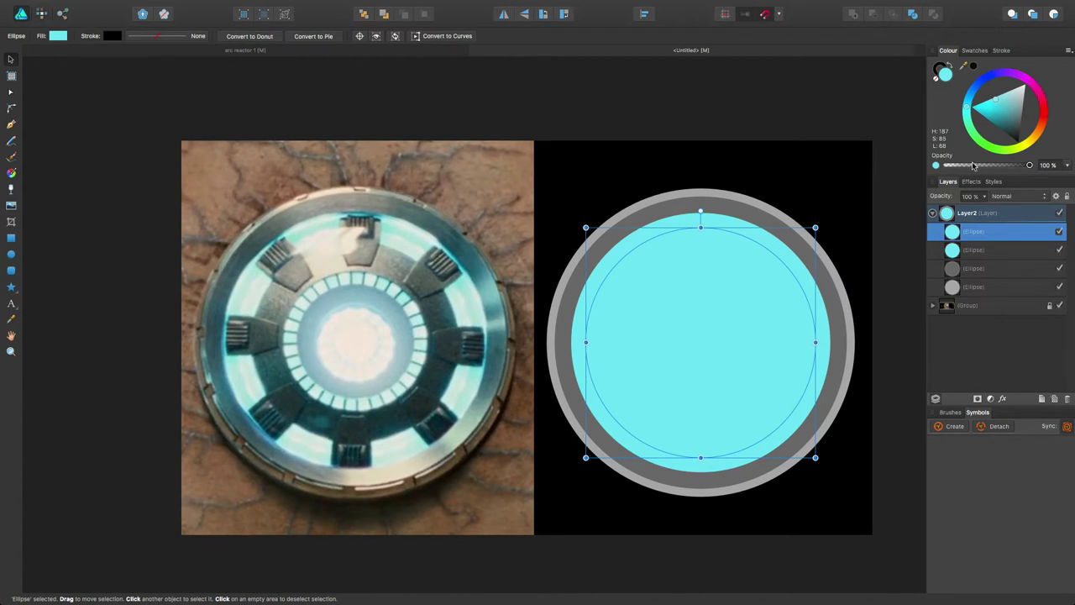
Fill the inner circle with a dark grey sampled from the reference photo.
{"action": "left_click_drag", "start_coordinate": [965, 66], "coordinate": [638, 217]}
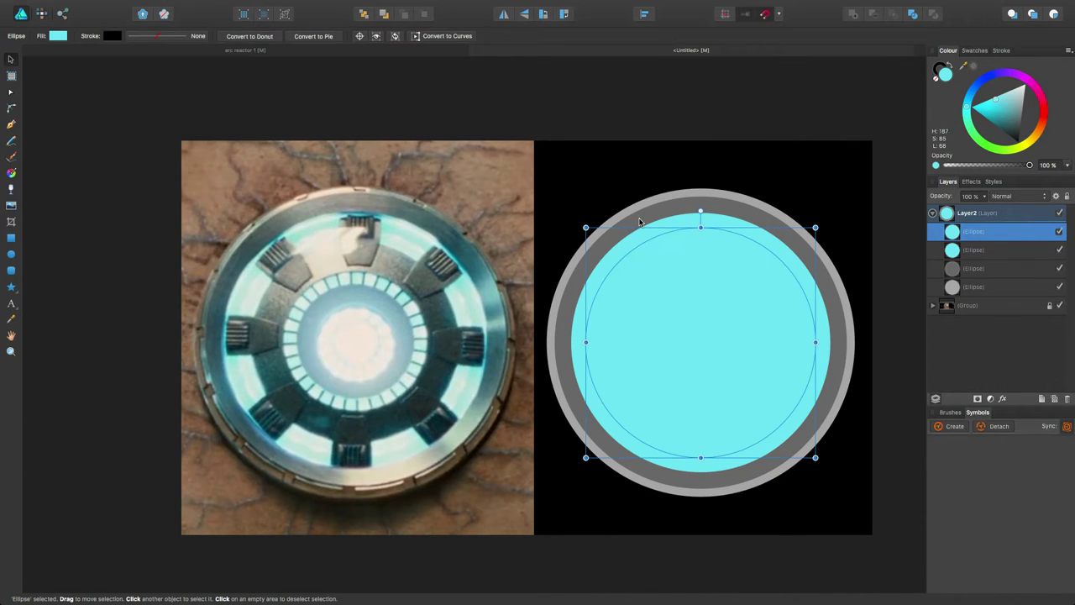
{"action": "left_click", "coordinate": [974, 68]}
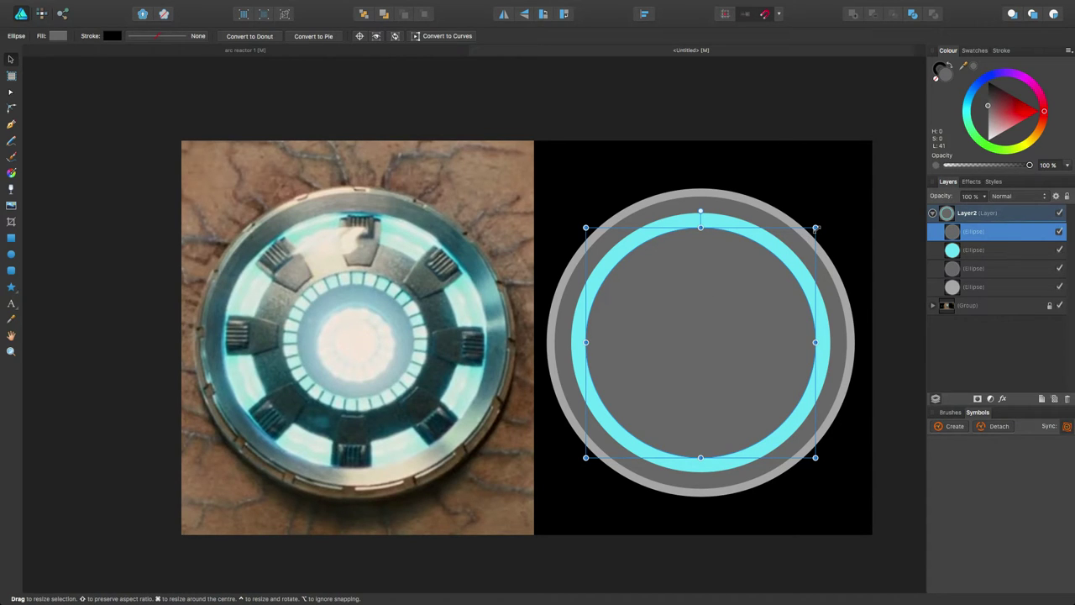
{"action": "scroll", "coordinate": [816, 231], "scroll_direction": "right", "scroll_amount": 1}
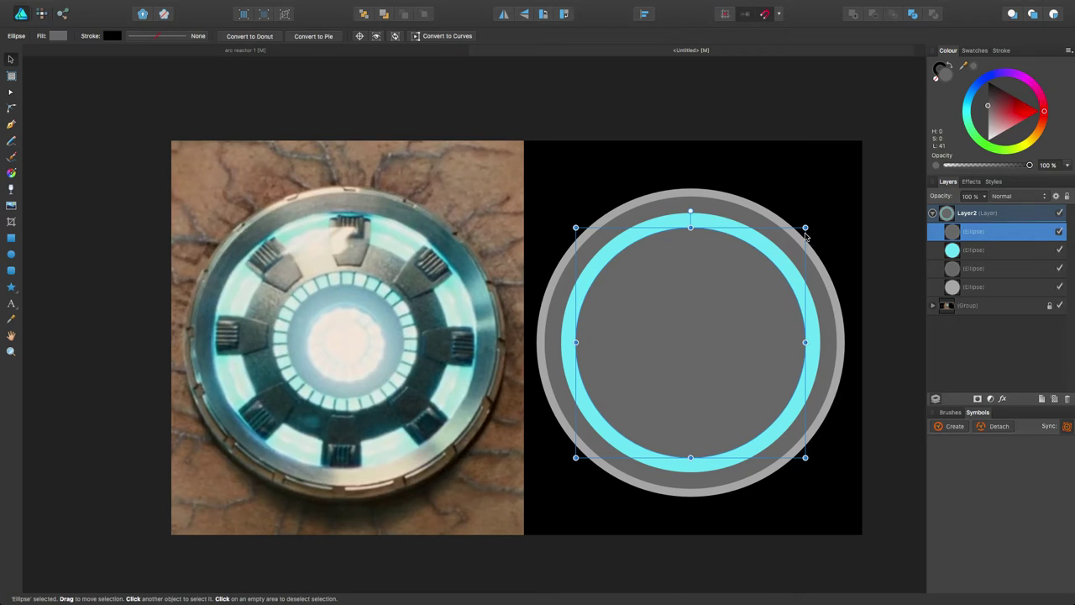
Shrink the grey disc from its corners and recentre it so the cyan ring is even.
{"action": "left_click_drag", "start_coordinate": [805, 227], "coordinate": [796, 237]}
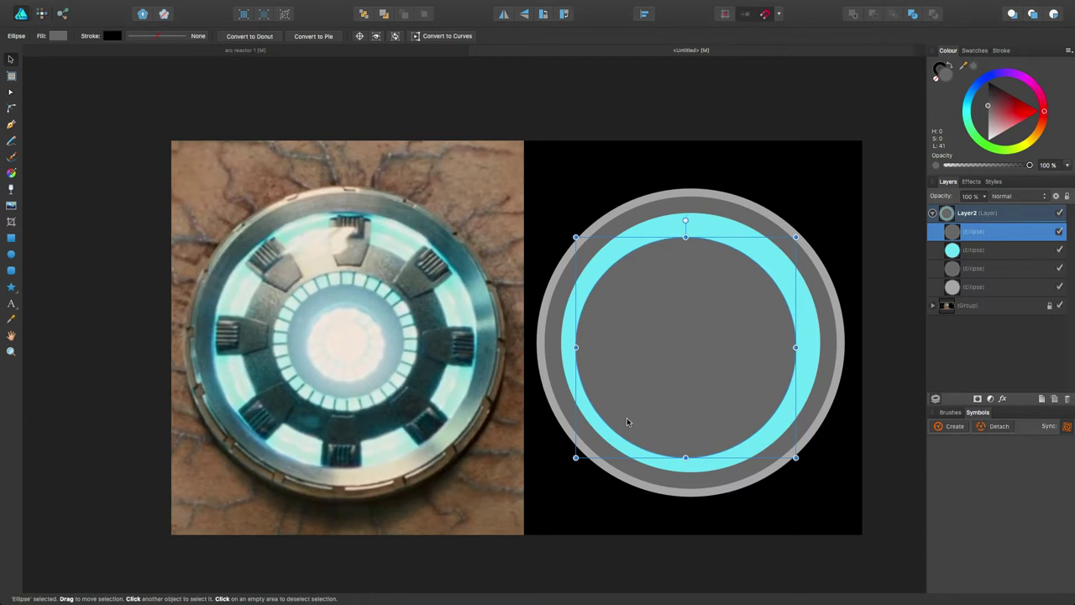
{"action": "left_click_drag", "start_coordinate": [576, 458], "coordinate": [586, 448]}
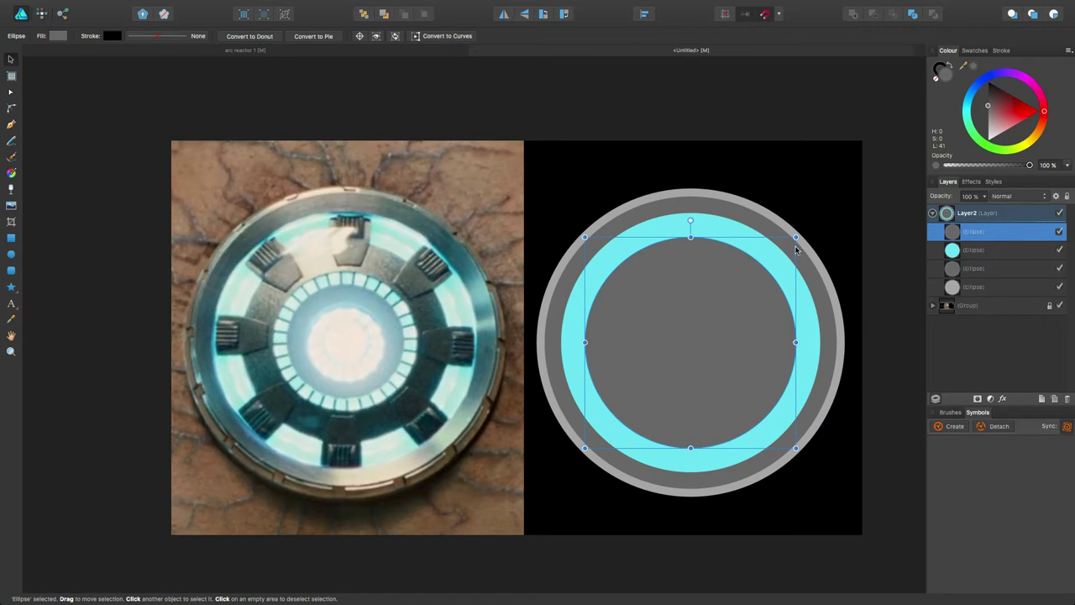
{"action": "left_click_drag", "start_coordinate": [796, 237], "coordinate": [795, 237]}
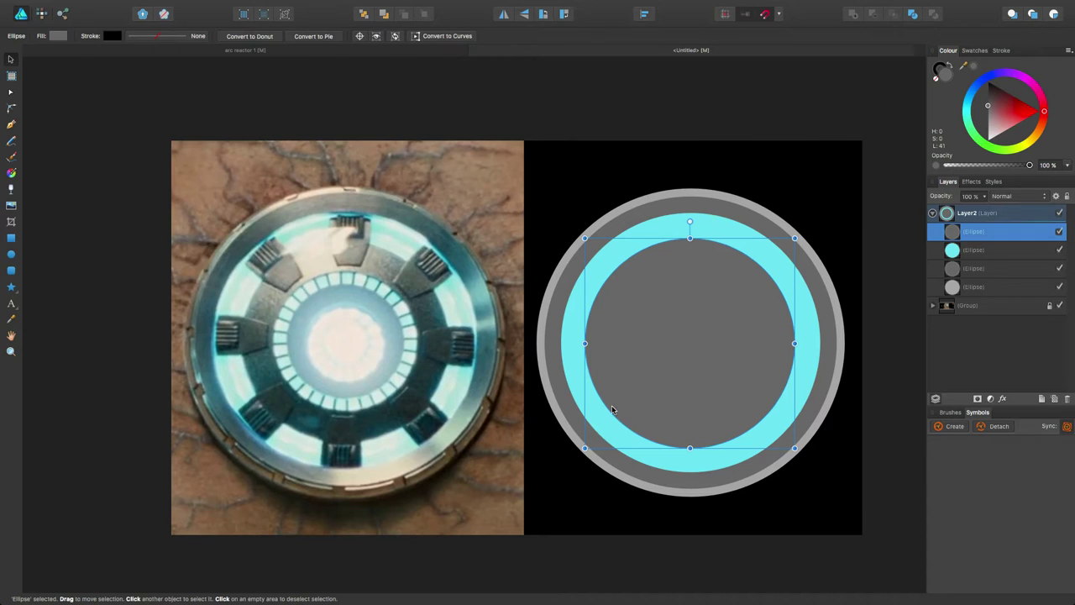
{"action": "left_click_drag", "start_coordinate": [586, 448], "coordinate": [589, 443]}
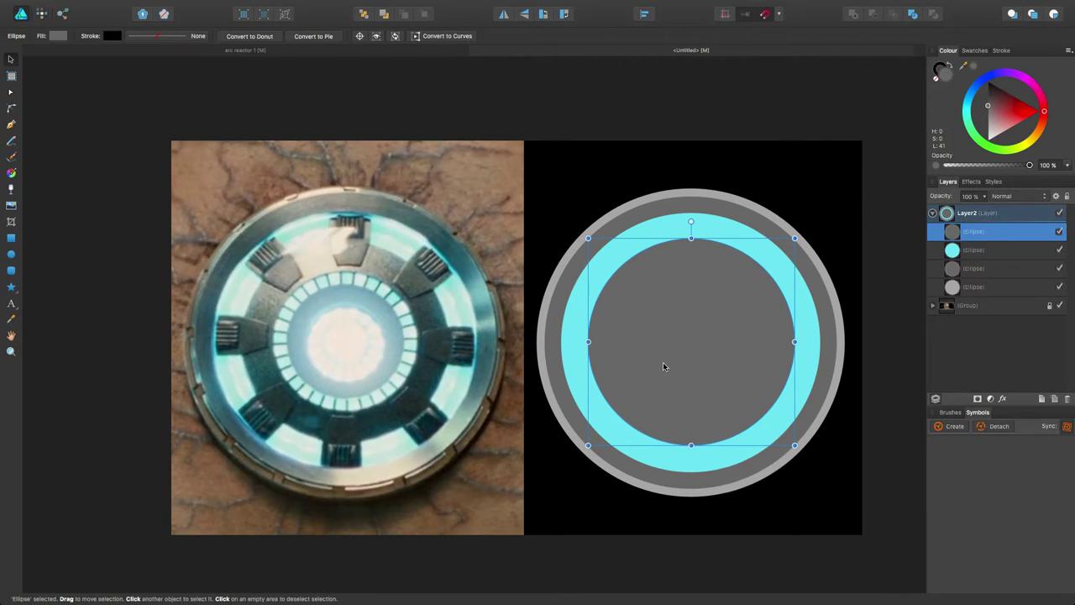
{"action": "left_click_drag", "start_coordinate": [663, 362], "coordinate": [662, 364]}
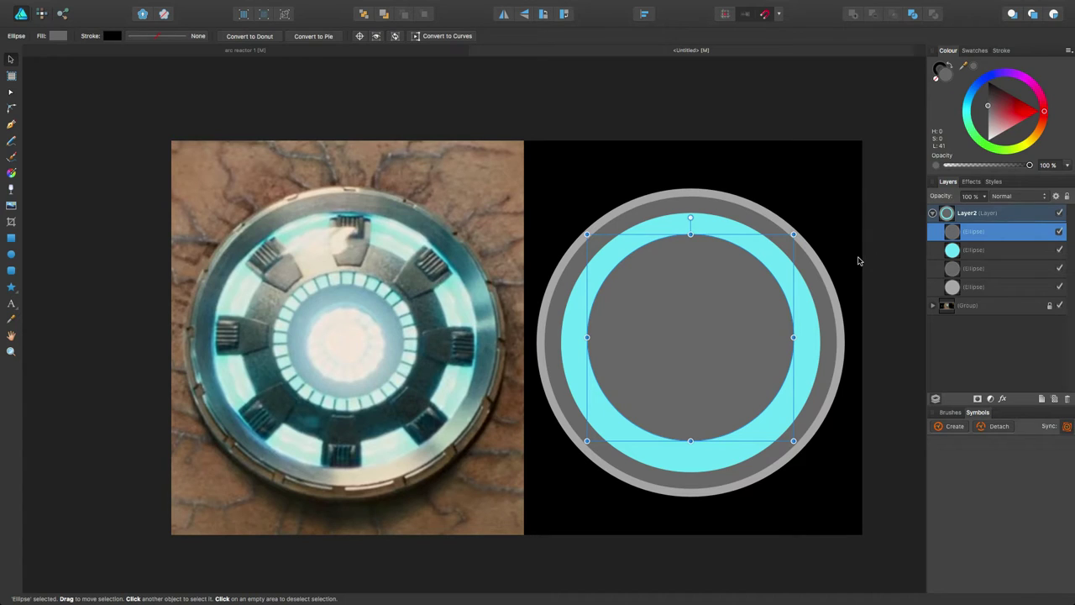
{"action": "left_click_drag", "start_coordinate": [701, 335], "coordinate": [701, 336]}
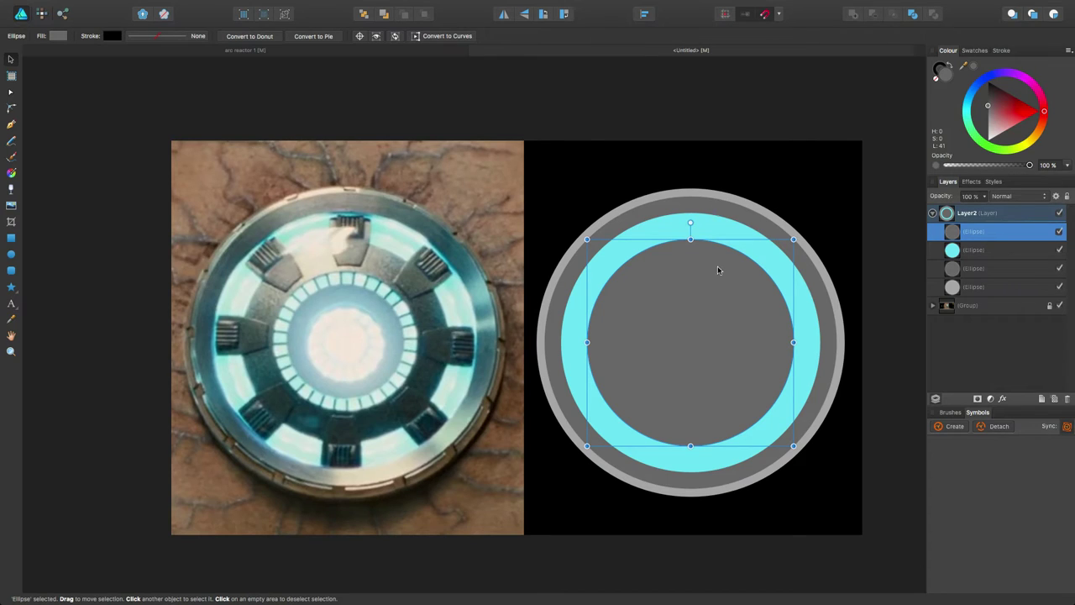
Duplicate the inner grey disc with Cmd+J.
{"action": "left_click", "coordinate": [883, 303]}
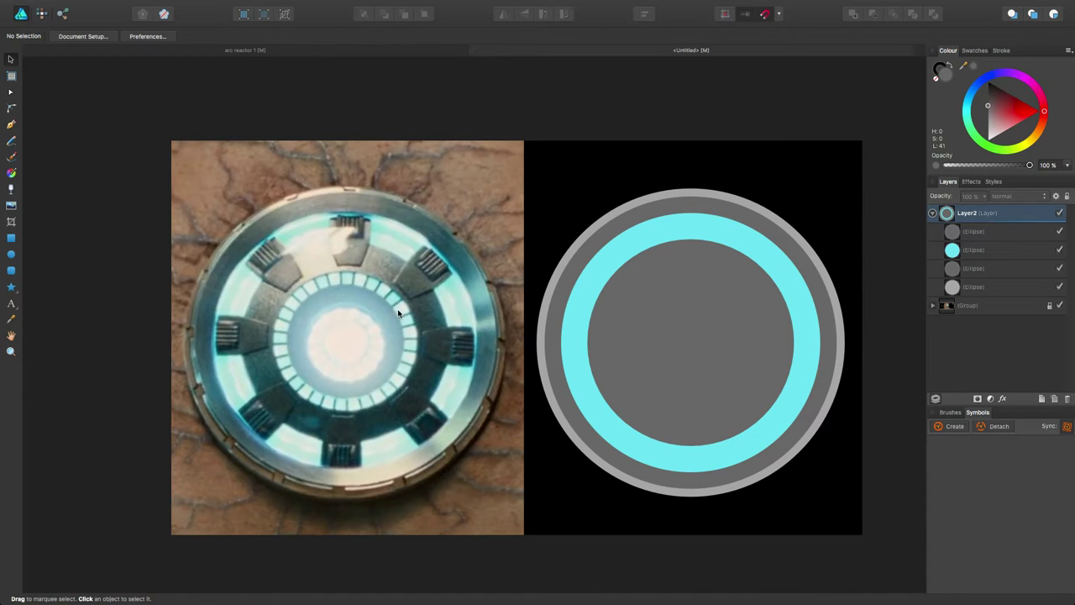
{"action": "left_click", "coordinate": [997, 235]}
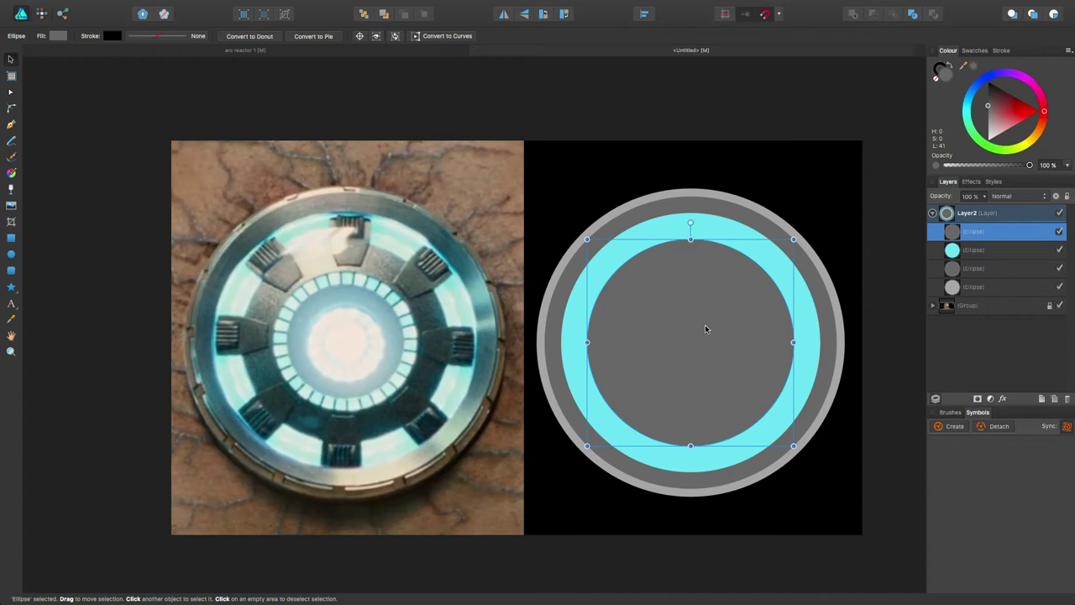
{"action": "key", "text": "super+j"}
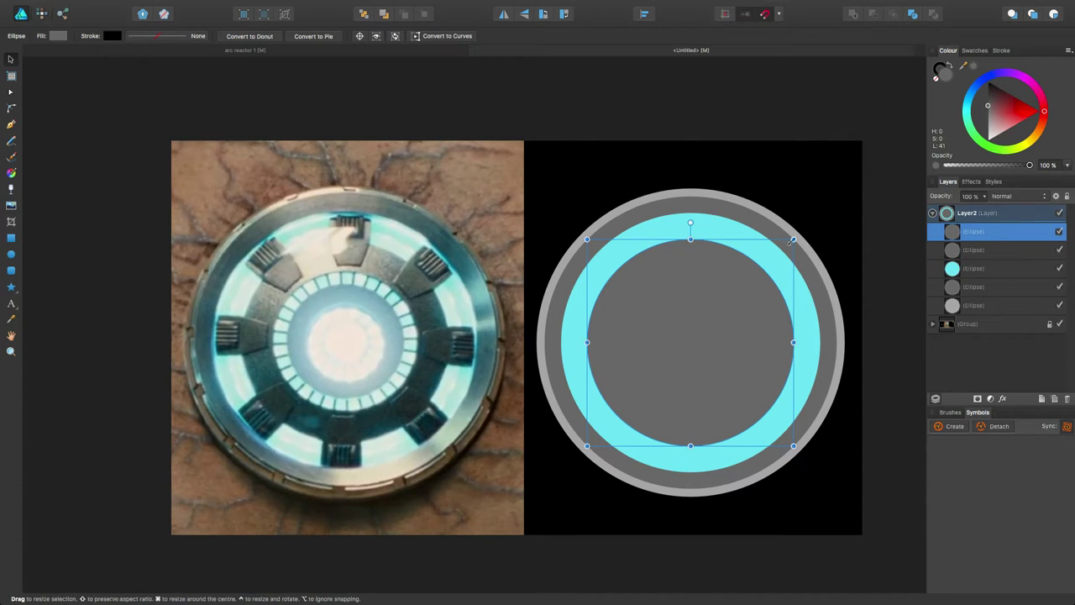
Shrink the duplicated disc and centre it inside the grey circle.
{"action": "left_click_drag", "start_coordinate": [794, 239], "coordinate": [735, 284]}
{"action": "left_click_drag", "start_coordinate": [669, 357], "coordinate": [690, 334]}
{"action": "left_click_drag", "start_coordinate": [614, 420], "coordinate": [620, 413]}
{"action": "left_click_drag", "start_coordinate": [694, 356], "coordinate": [694, 357]}
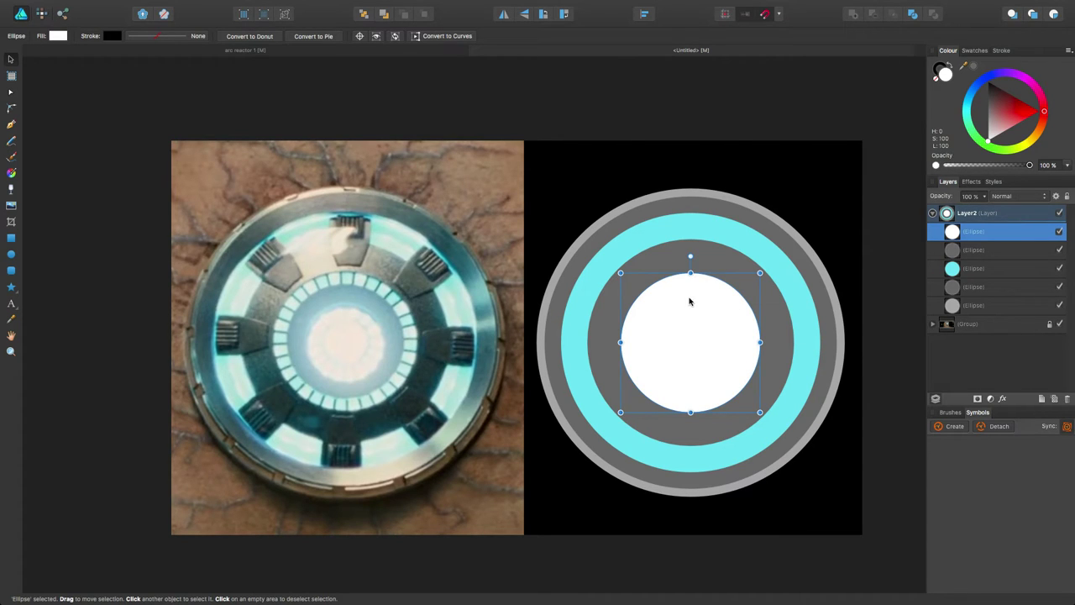
Fine-tune the white disc's size and centring, then select it together with the grey circle.
{"action": "left_click_drag", "start_coordinate": [760, 274], "coordinate": [764, 270]}
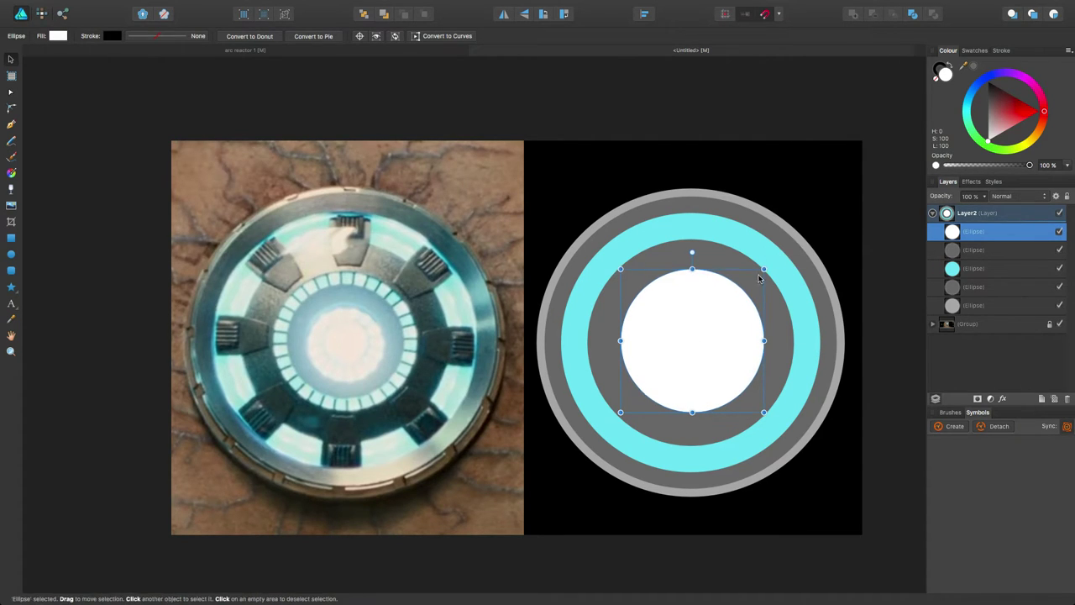
{"action": "left_click_drag", "start_coordinate": [620, 411], "coordinate": [621, 412]}
{"action": "left_click_drag", "start_coordinate": [711, 341], "coordinate": [705, 343]}
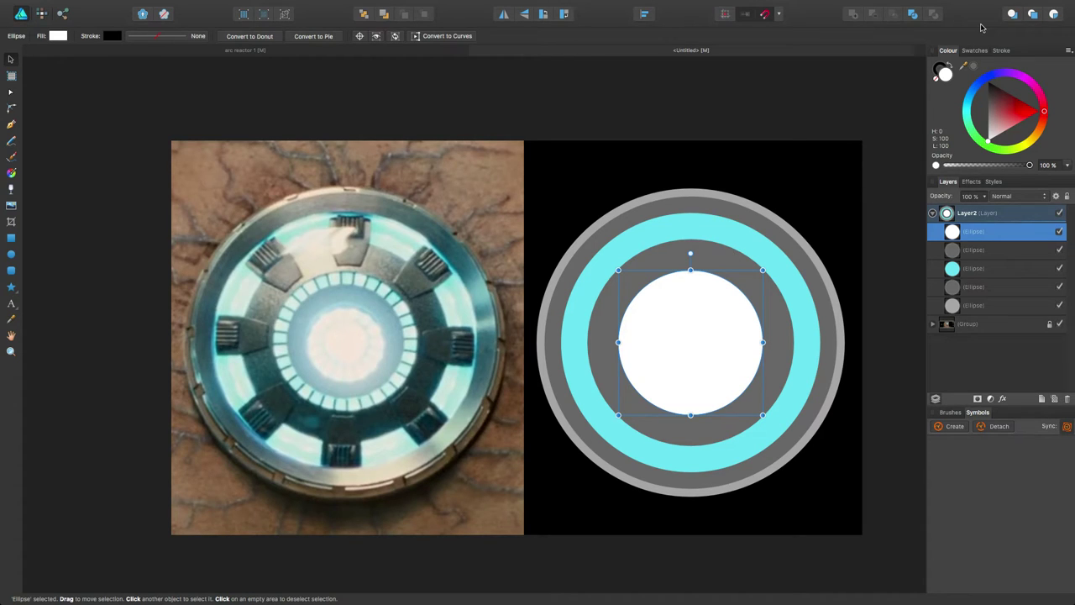
{"action": "left_click", "coordinate": [666, 254]}
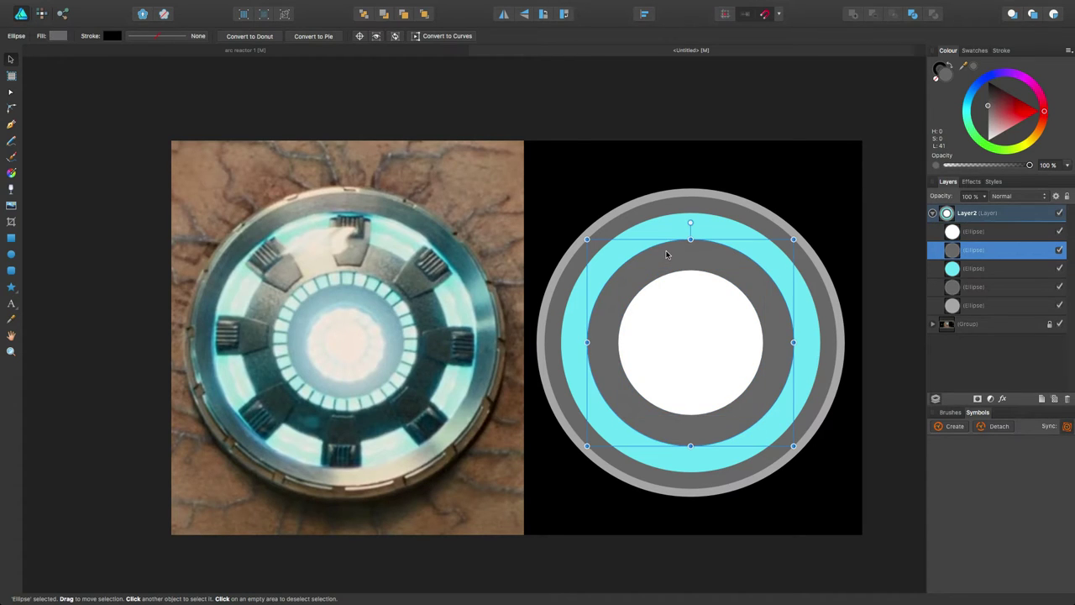
{"action": "left_click", "coordinate": [682, 304], "text": "shift"}
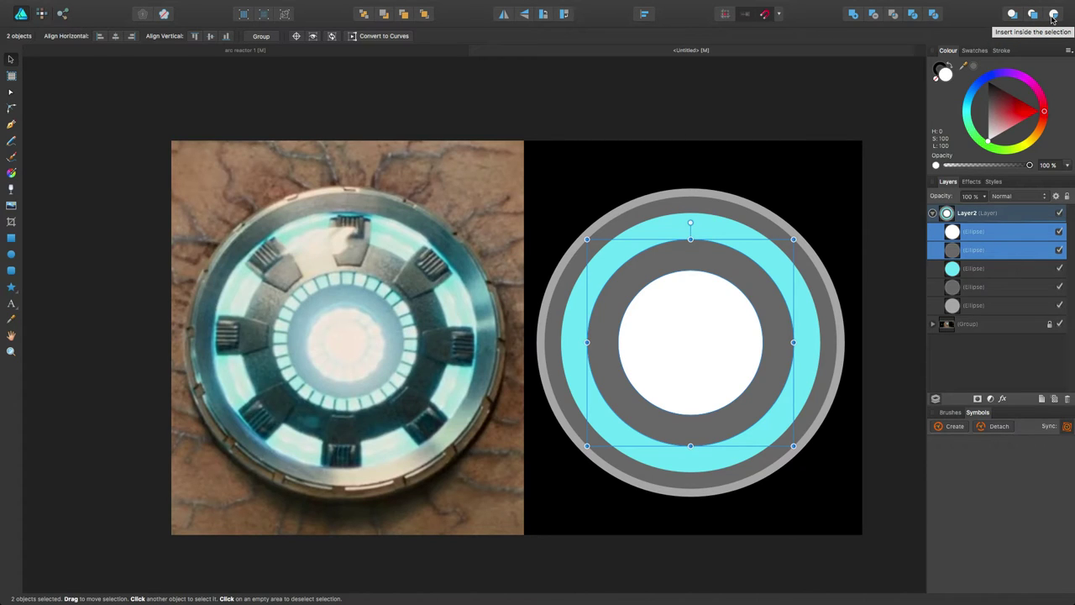
Subtract the white disc from the grey circle to leave a hollow grey ring.
{"action": "left_click", "coordinate": [930, 19]}
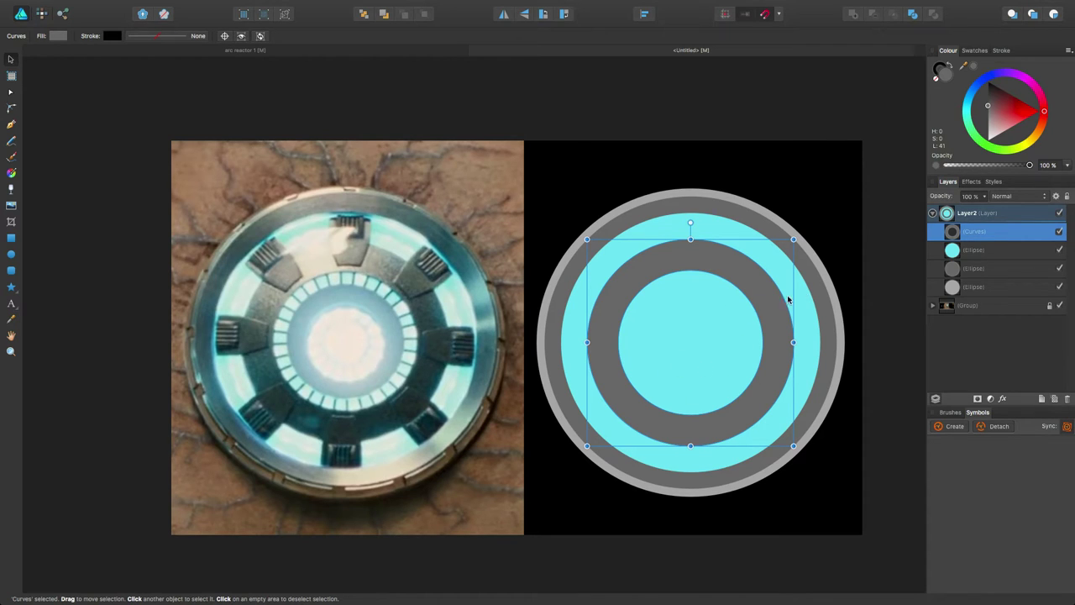
{"action": "left_click", "coordinate": [889, 270]}
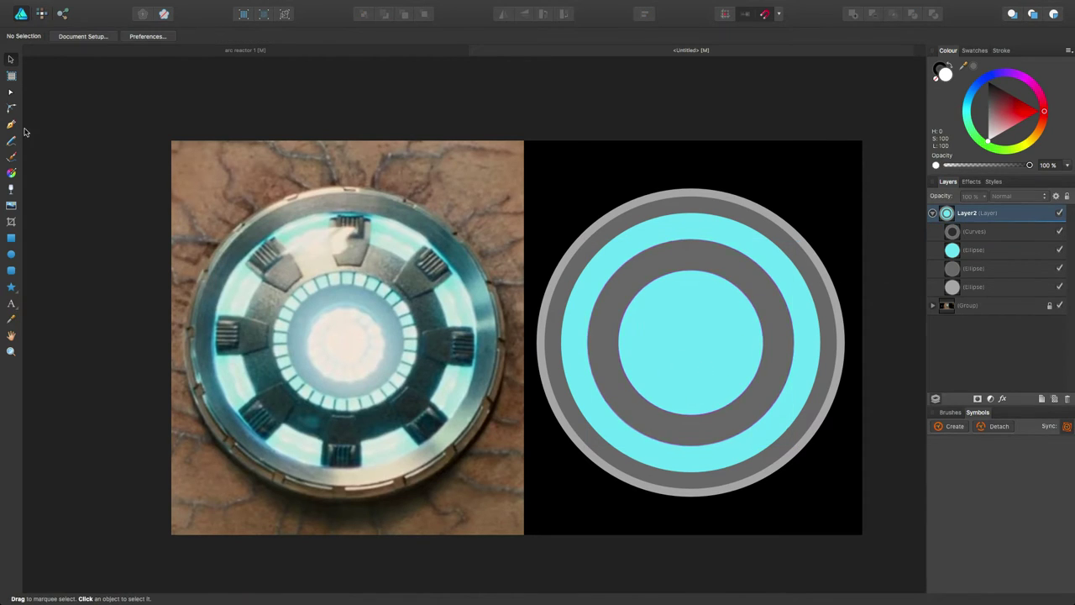
{"action": "left_click", "coordinate": [11, 92]}
{"action": "left_click", "coordinate": [676, 263]}
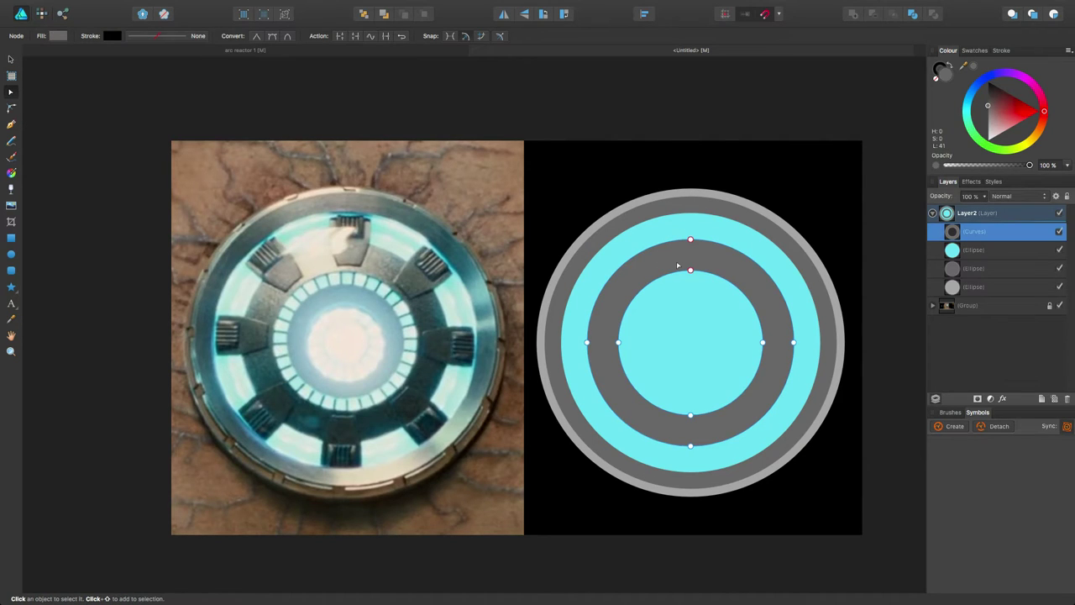
{"action": "left_click_drag", "start_coordinate": [692, 273], "coordinate": [686, 300]}
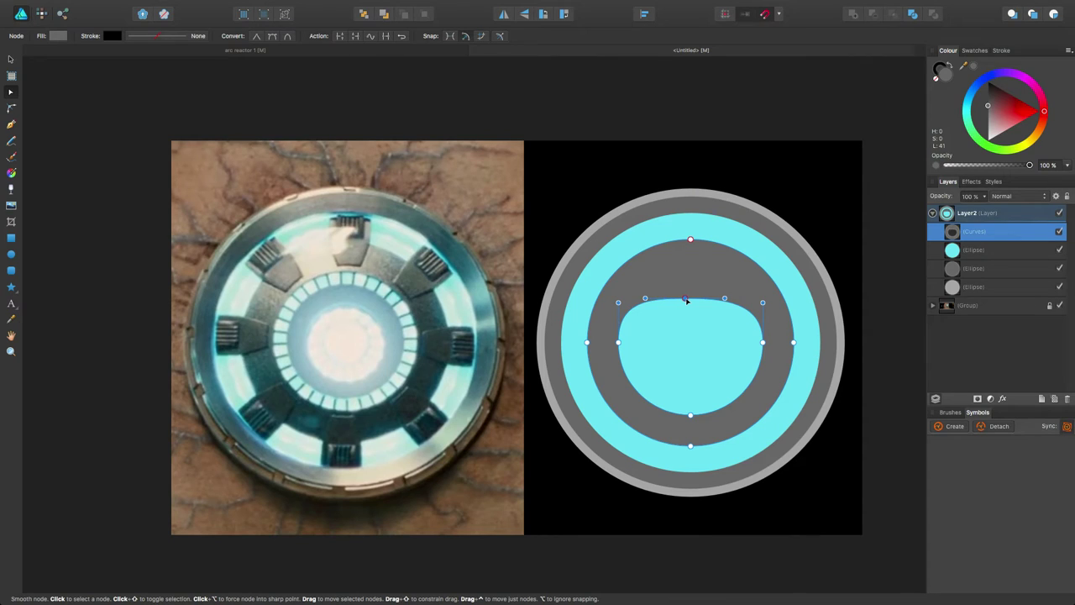
{"action": "key", "text": "ctrl+z"}
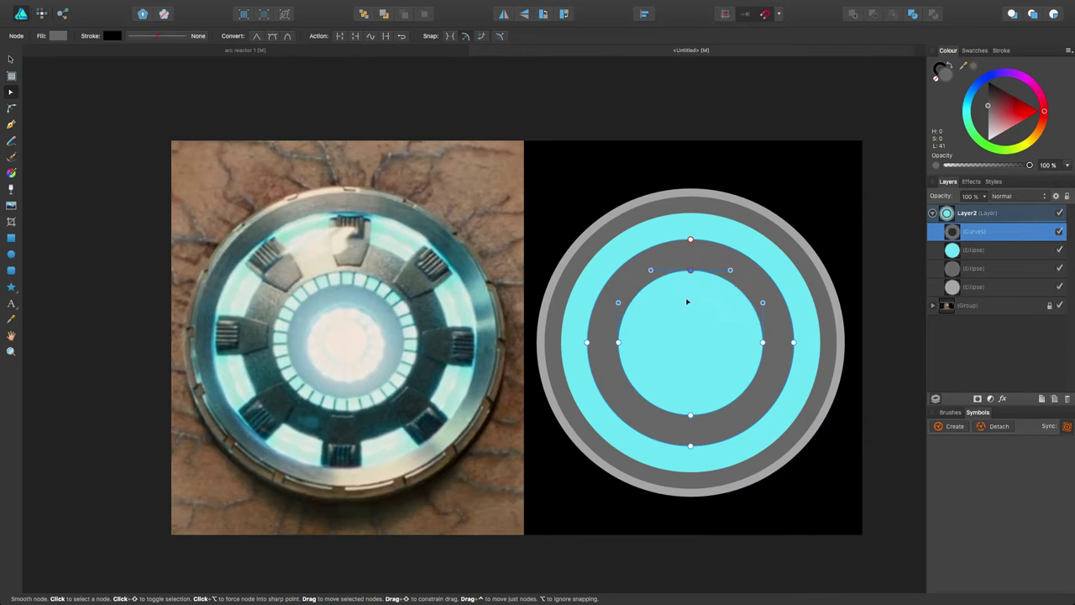
{"action": "left_click", "coordinate": [898, 230]}
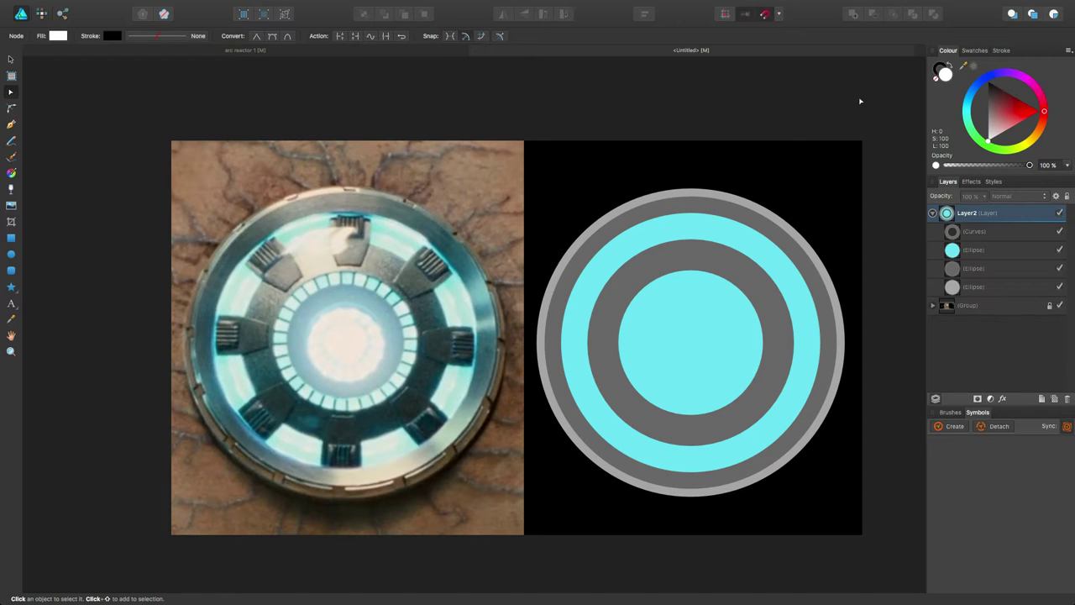
{"action": "left_click", "coordinate": [11, 59]}
{"action": "left_click", "coordinate": [687, 263]}
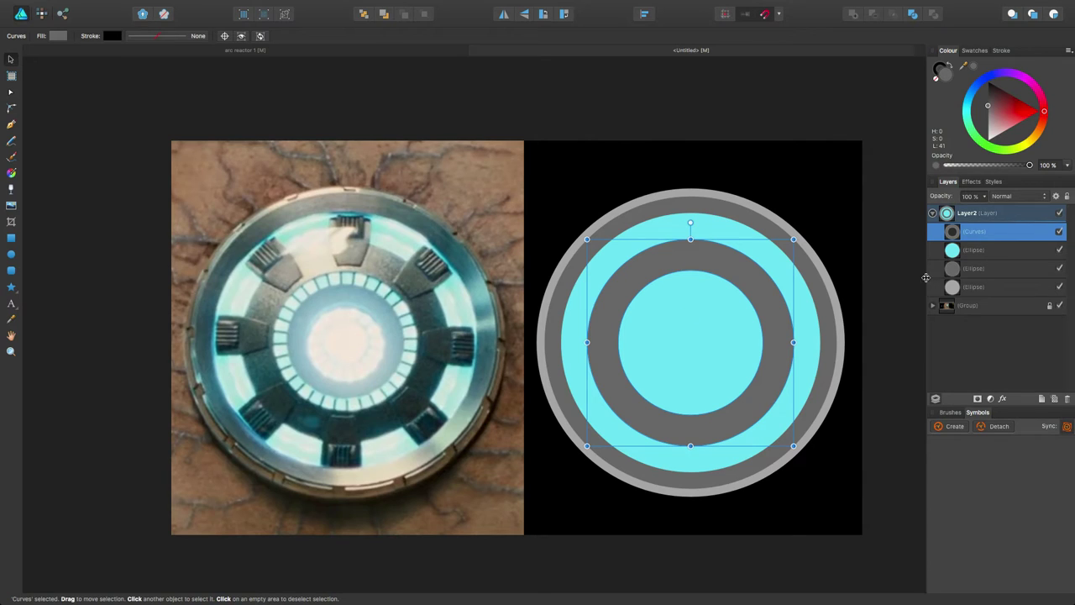
Duplicate the cyan ellipse, place the copy above the grey ring, and darken it to teal.
{"action": "left_click", "coordinate": [987, 252]}
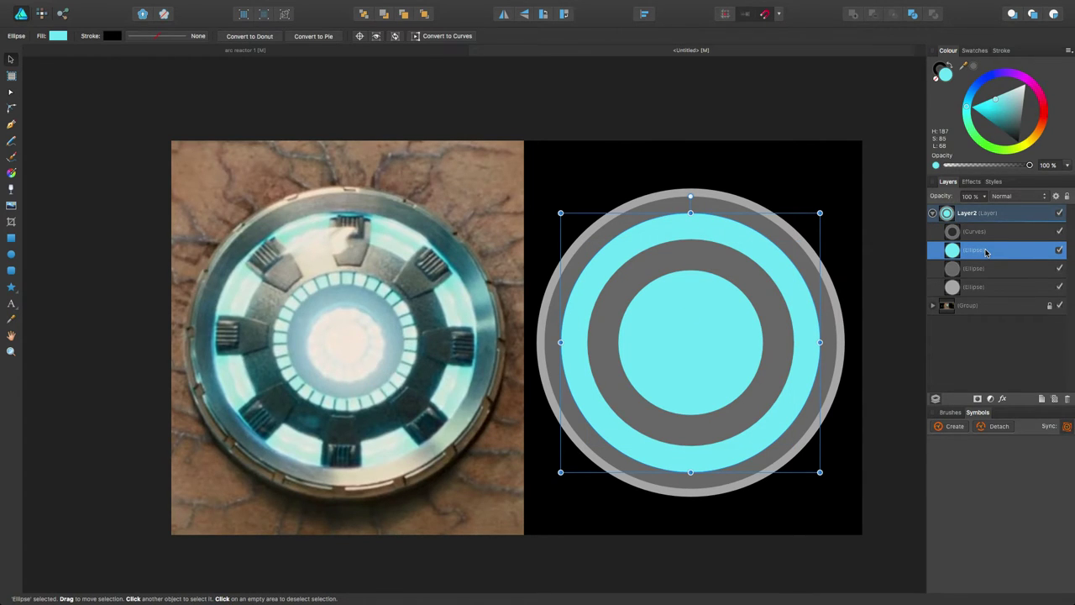
{"action": "key", "text": "super+j"}
{"action": "left_click_drag", "start_coordinate": [988, 252], "coordinate": [954, 227]}
{"action": "key", "text": "super+z"}
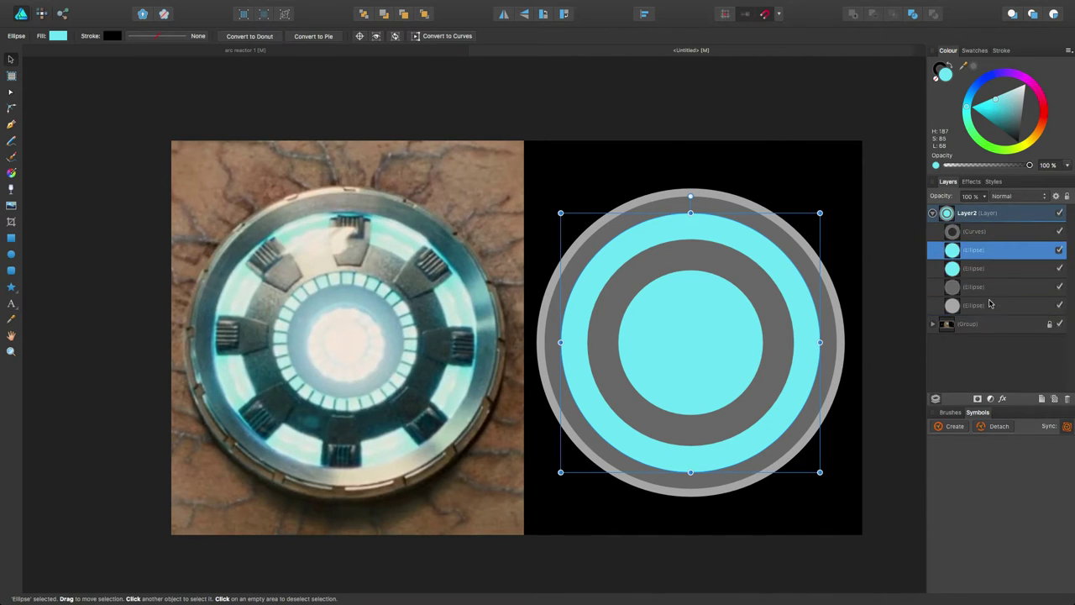
{"action": "left_click_drag", "start_coordinate": [980, 249], "coordinate": [958, 239]}
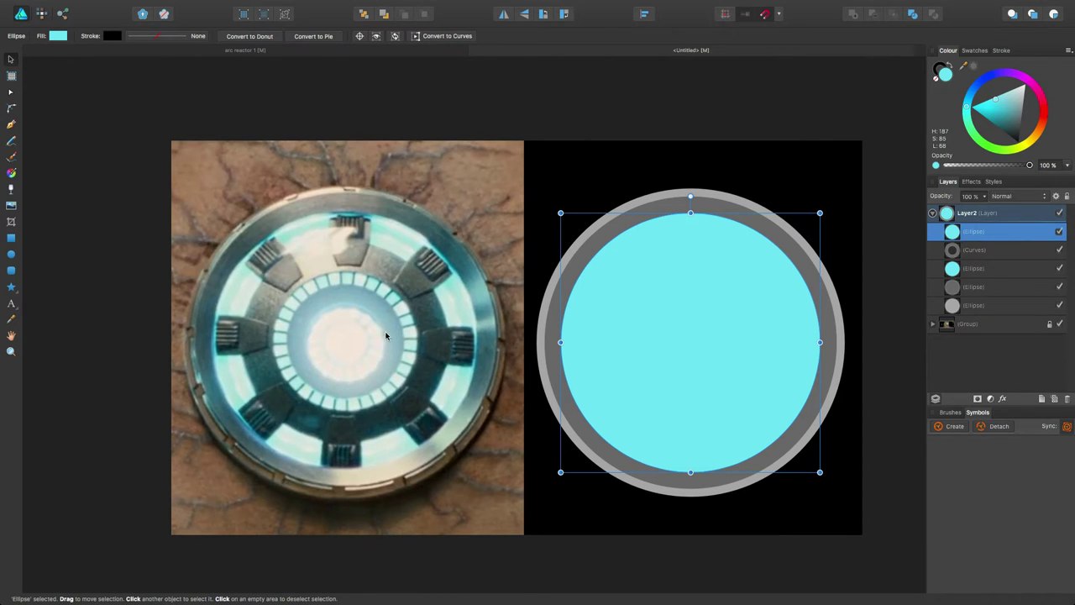
{"action": "left_click_drag", "start_coordinate": [998, 111], "coordinate": [969, 100]}
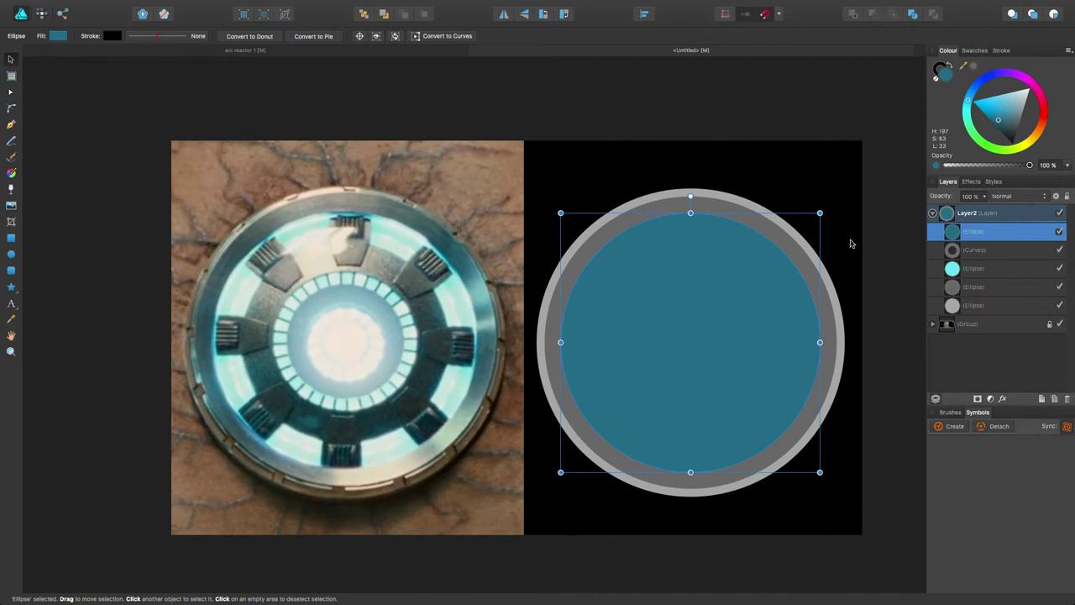
Shrink and centre the teal disc, stack it beneath the grey ring, and compare with the finished reactor.
{"action": "left_click_drag", "start_coordinate": [820, 213], "coordinate": [713, 319]}
{"action": "left_click_drag", "start_coordinate": [626, 373], "coordinate": [677, 323]}
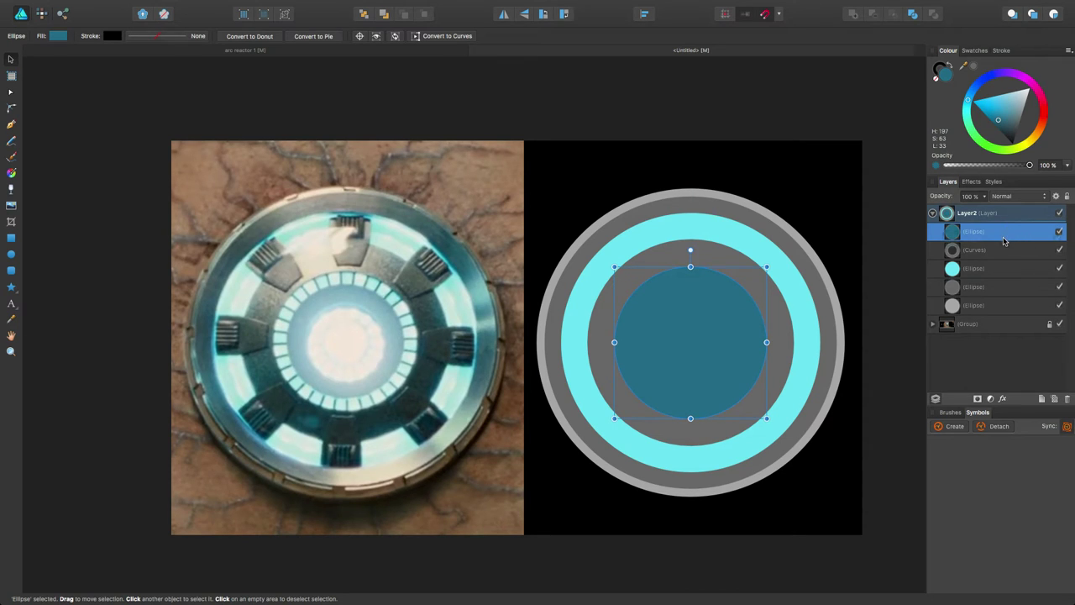
{"action": "left_click_drag", "start_coordinate": [1006, 239], "coordinate": [894, 259]}
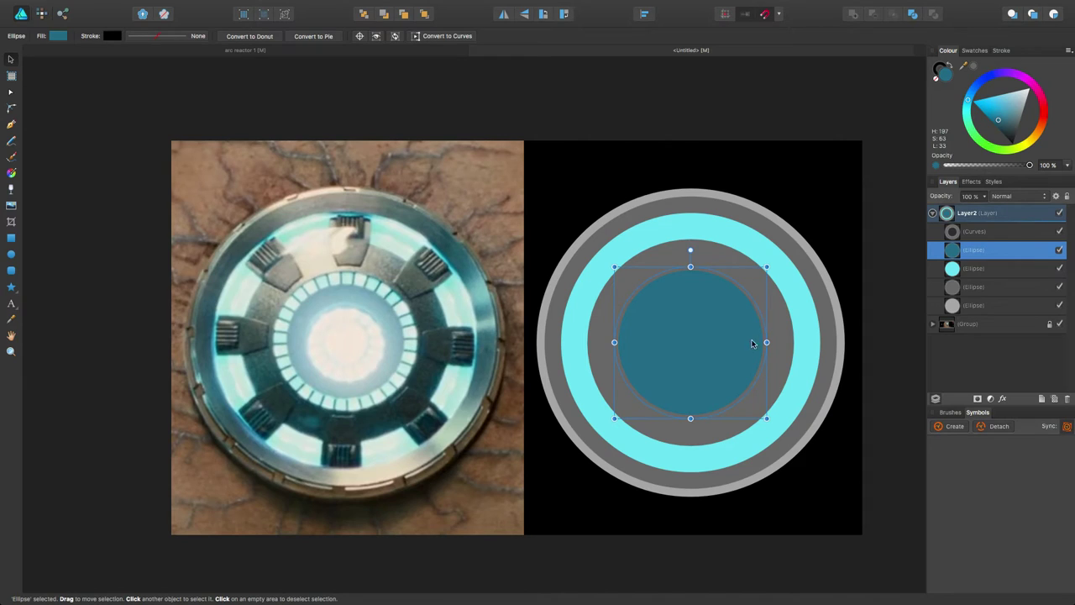
{"action": "left_click", "coordinate": [1004, 233]}
{"action": "left_click_drag", "start_coordinate": [990, 237], "coordinate": [992, 250]}
{"action": "left_click", "coordinate": [996, 251]}
{"action": "left_click", "coordinate": [239, 51]}
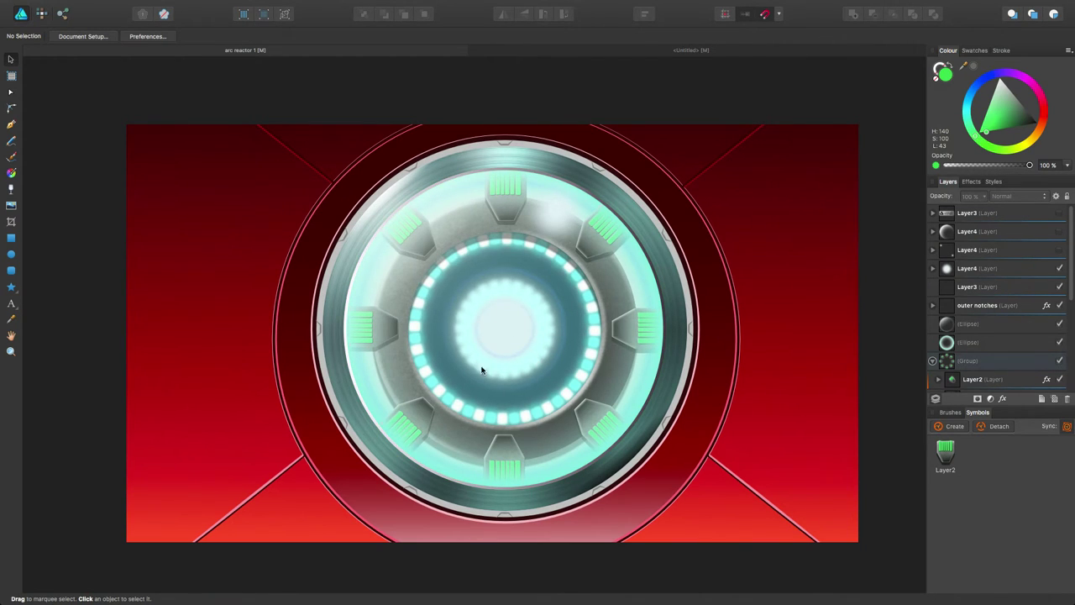
{"action": "left_click", "coordinate": [548, 52]}
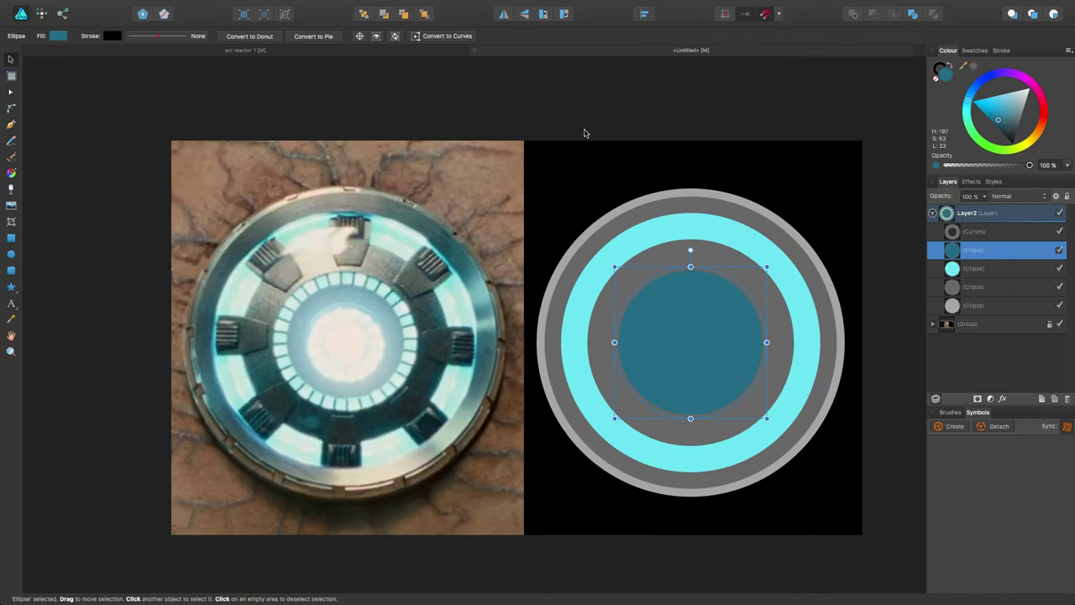
{"action": "left_click", "coordinate": [846, 237]}
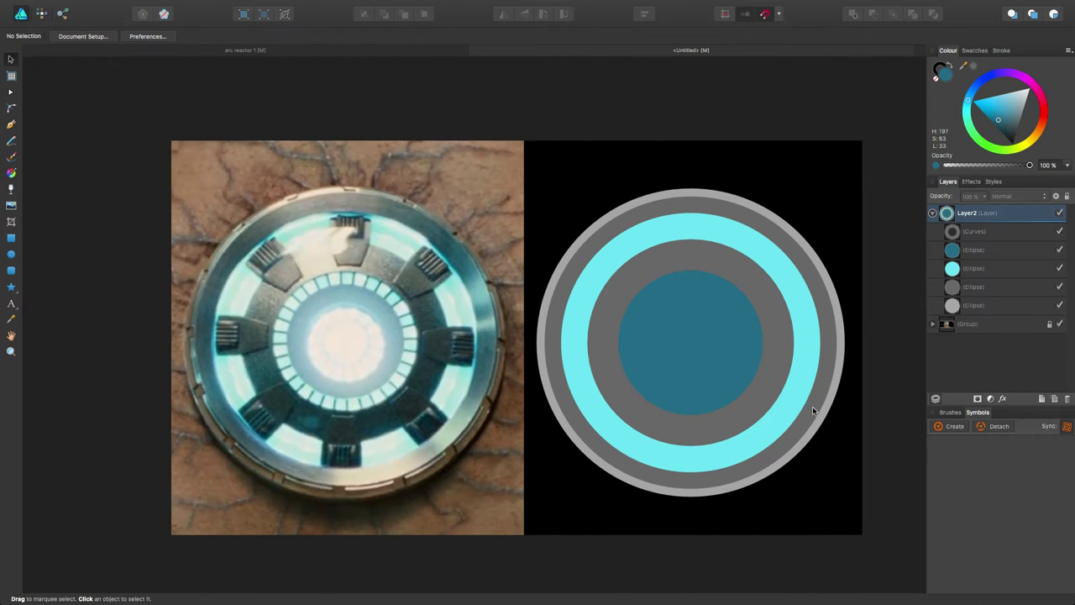
{"action": "scroll", "coordinate": [713, 352], "scroll_direction": "right", "scroll_amount": 3}
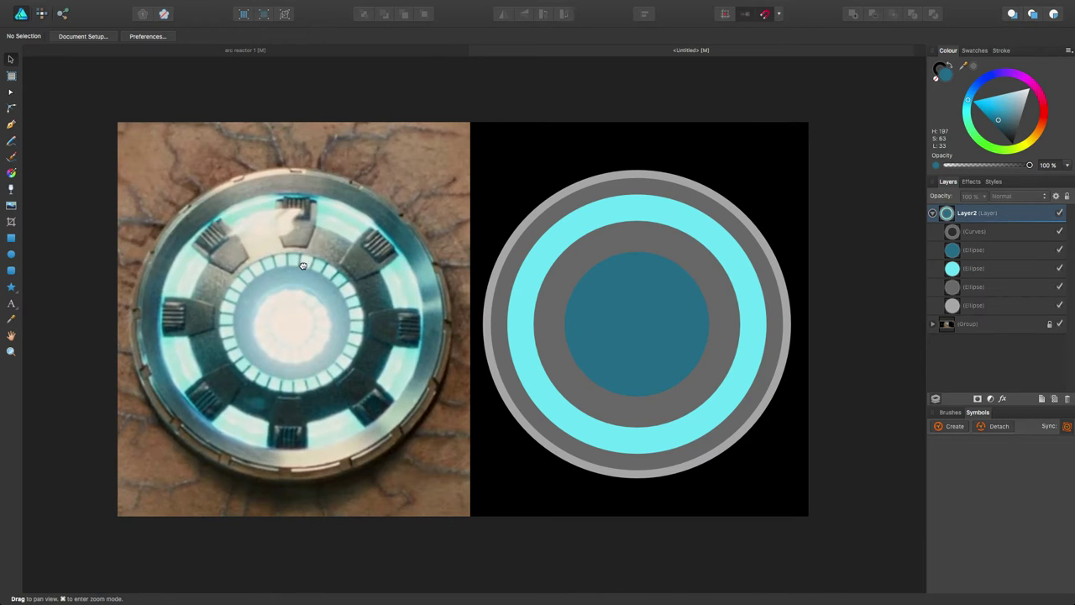
{"action": "scroll", "coordinate": [594, 243], "scroll_direction": "left", "scroll_amount": 5}
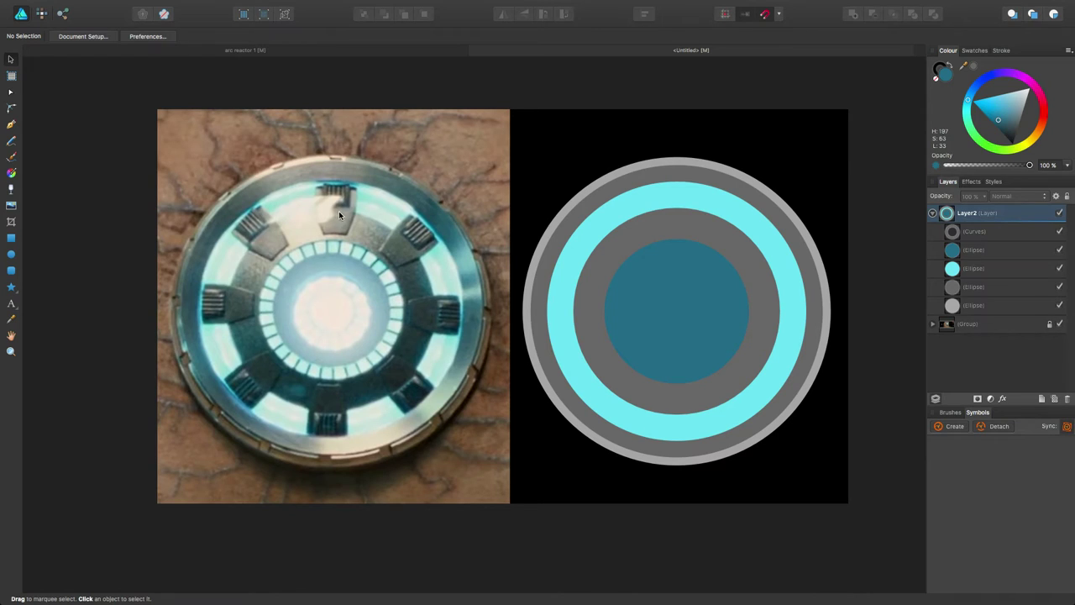
Collapse Layer2, add a new layer above it, and rename it 'Main Clip'.
{"action": "left_click", "coordinate": [932, 214]}
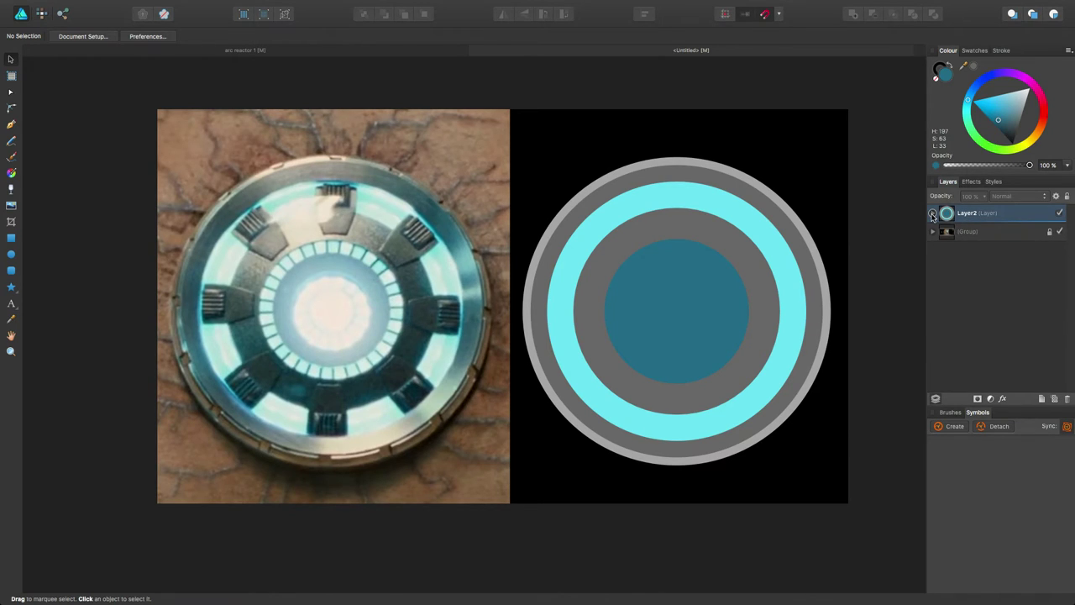
{"action": "left_click", "coordinate": [933, 214]}
{"action": "left_click", "coordinate": [933, 214]}
{"action": "left_click", "coordinate": [1043, 400]}
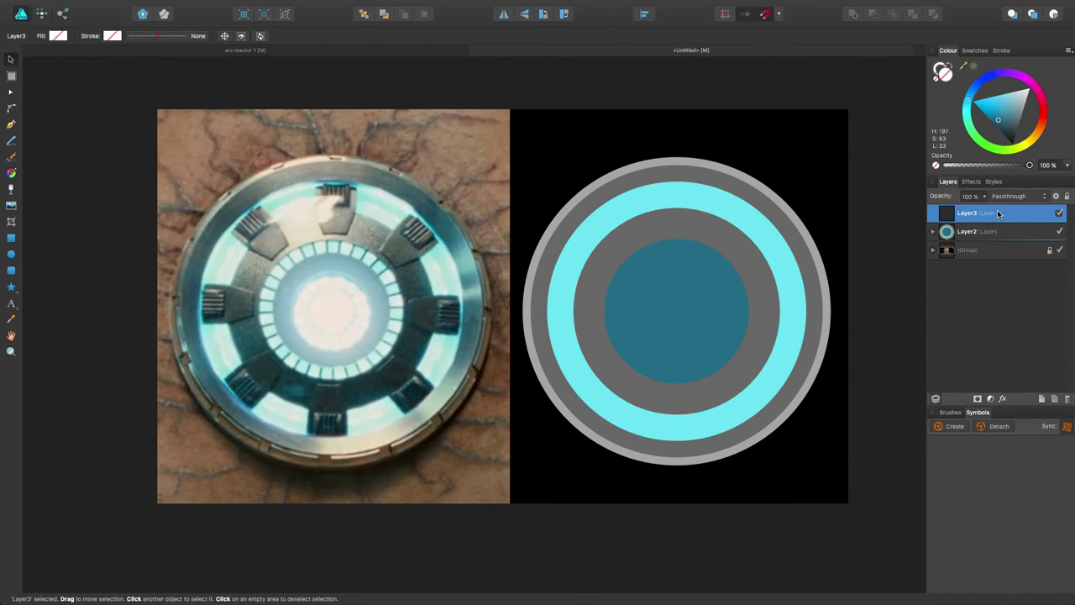
{"action": "double_click", "coordinate": [970, 214]}
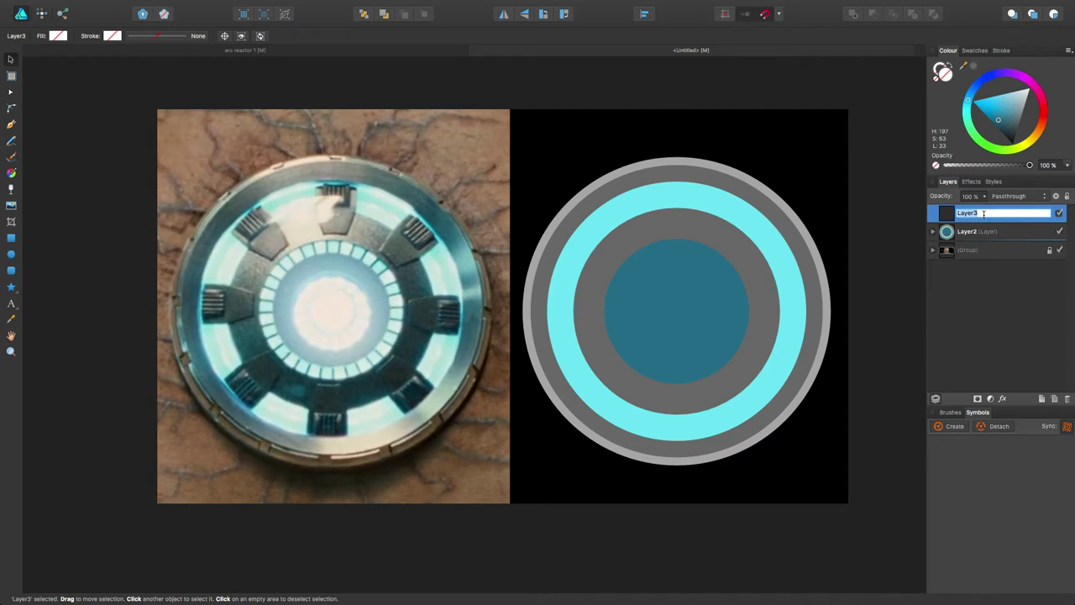
{"action": "type", "text": "Main Clip"}
{"action": "left_click", "coordinate": [985, 294]}
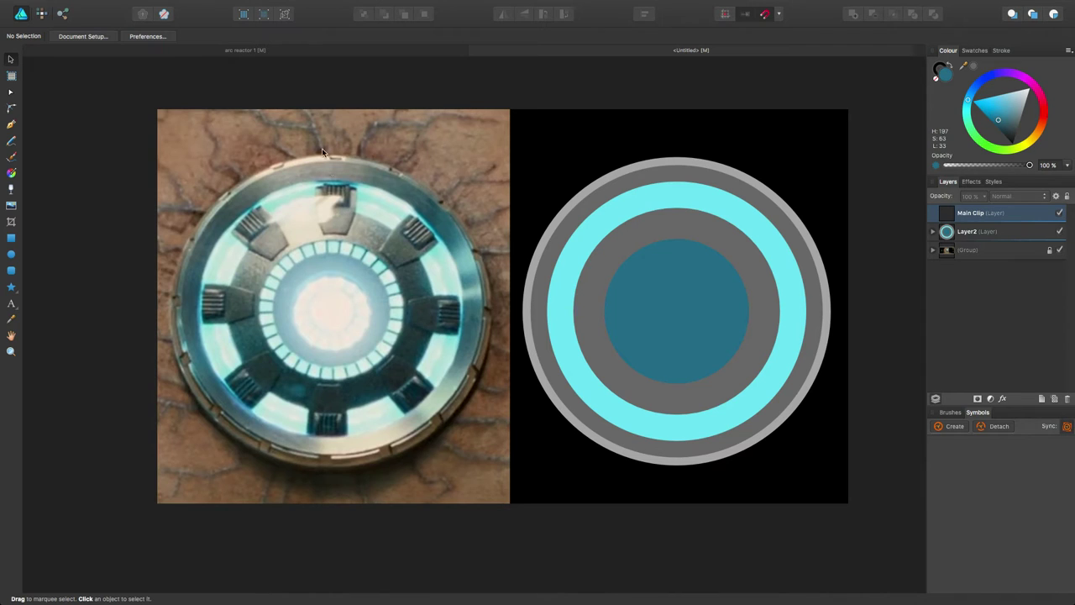
{"action": "left_click", "coordinate": [287, 54]}
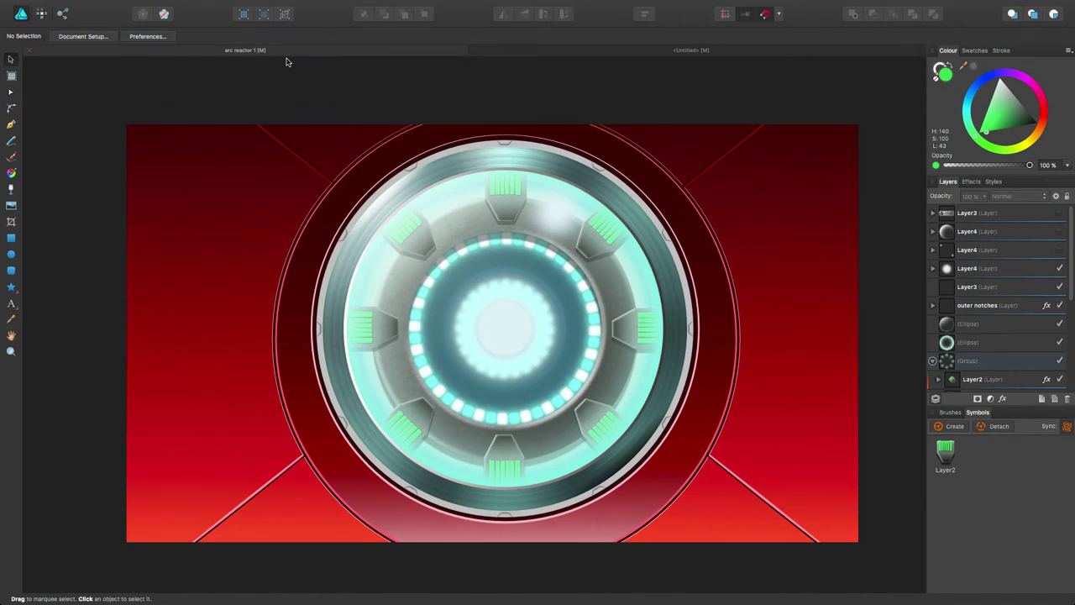
Expand the bottom notch's Layer2 symbol and select its six rib Rounded Rectangles.
{"action": "left_click", "coordinate": [624, 336]}
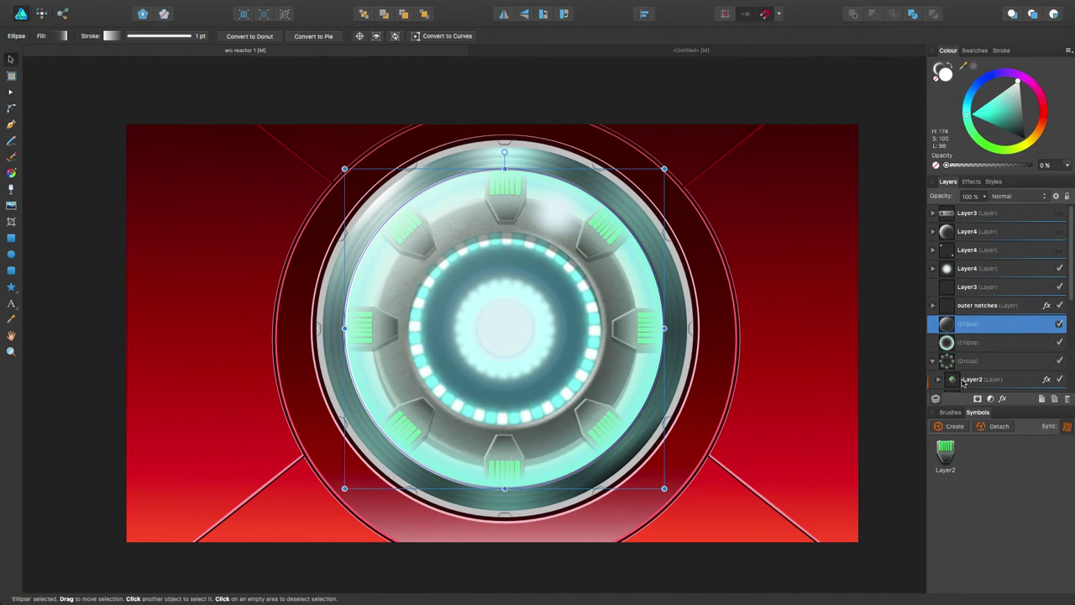
{"action": "left_click", "coordinate": [963, 363]}
{"action": "scroll", "coordinate": [999, 374], "scroll_direction": "down", "scroll_amount": 1}
{"action": "scroll", "coordinate": [998, 374], "scroll_direction": "down", "scroll_amount": 5}
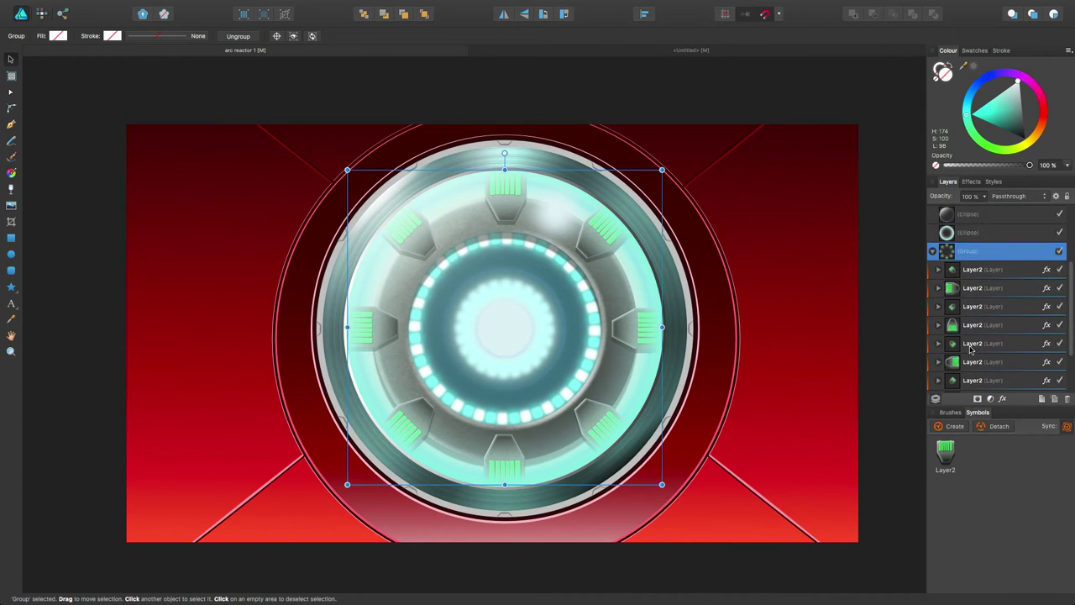
{"action": "left_click", "coordinate": [953, 328]}
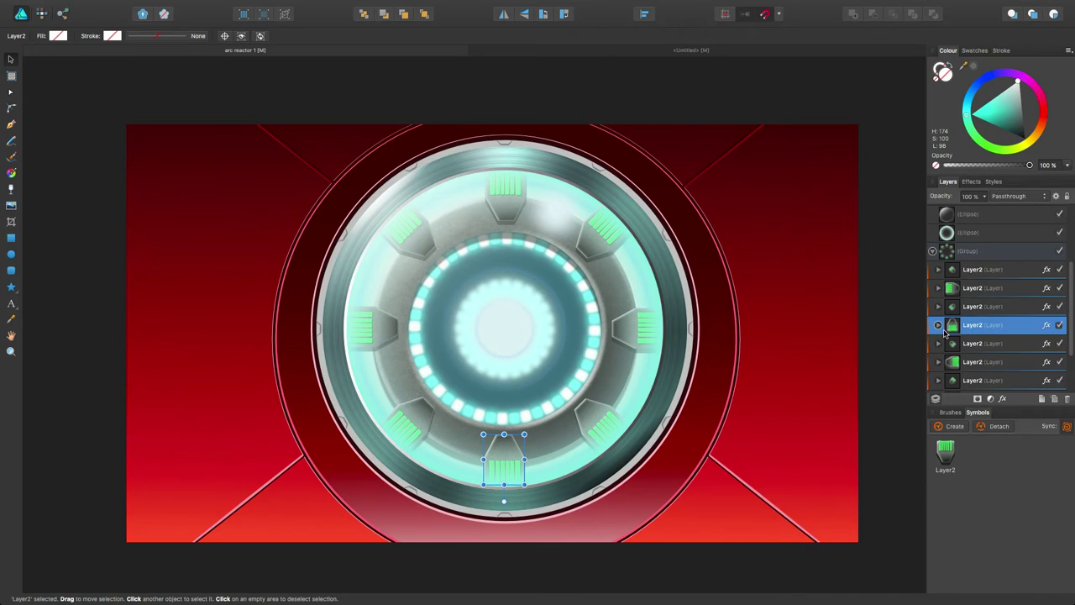
{"action": "left_click", "coordinate": [939, 325]}
{"action": "scroll", "coordinate": [982, 361], "scroll_direction": "down", "scroll_amount": 3}
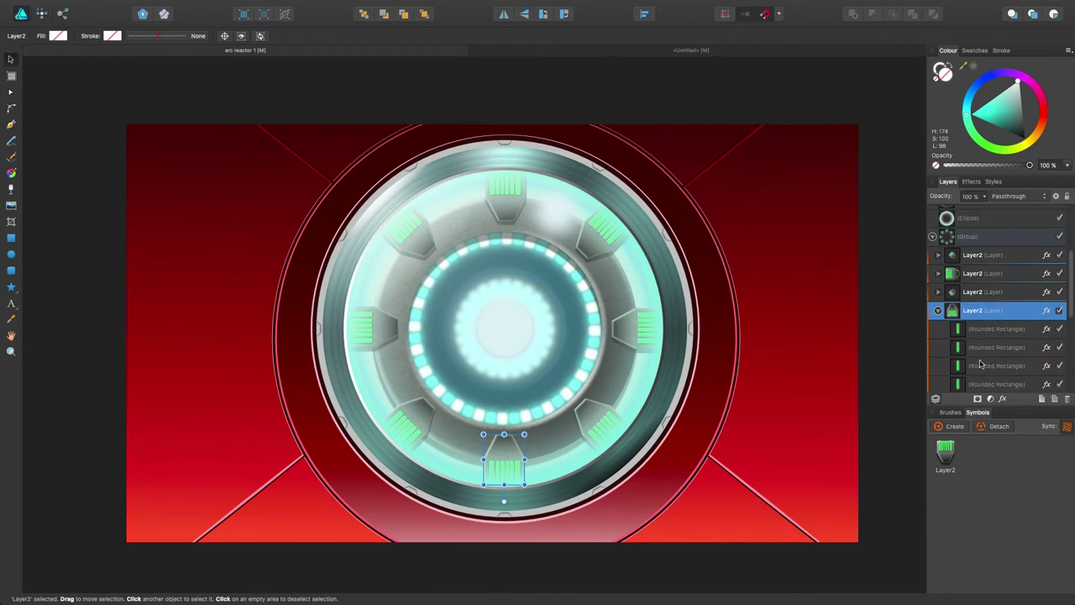
{"action": "left_click", "coordinate": [988, 292]}
{"action": "scroll", "coordinate": [988, 318], "scroll_direction": "down", "scroll_amount": 3}
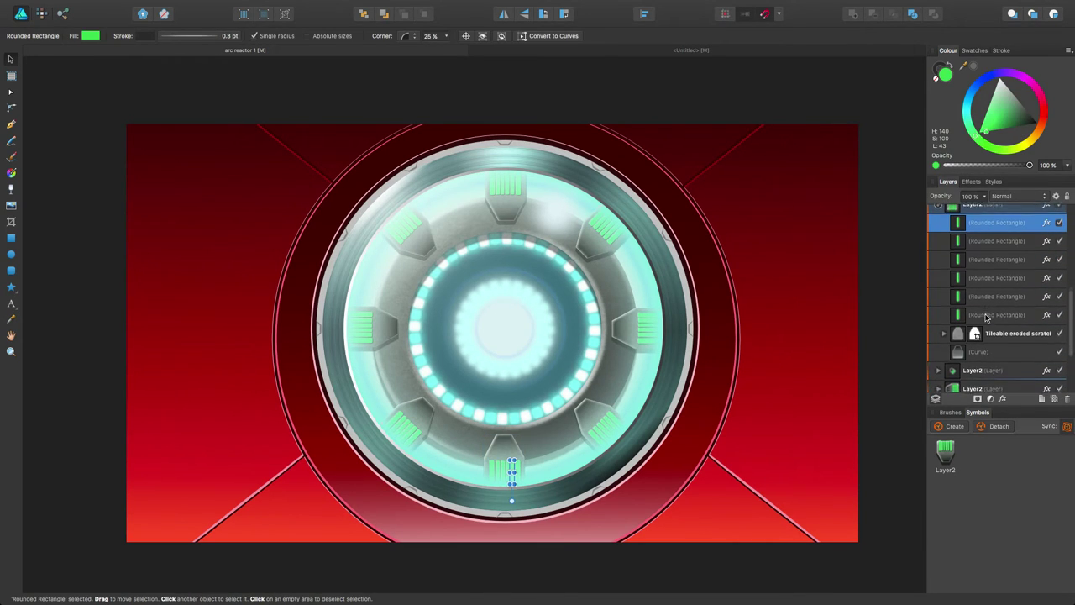
{"action": "left_click", "coordinate": [1001, 313], "text": "shift"}
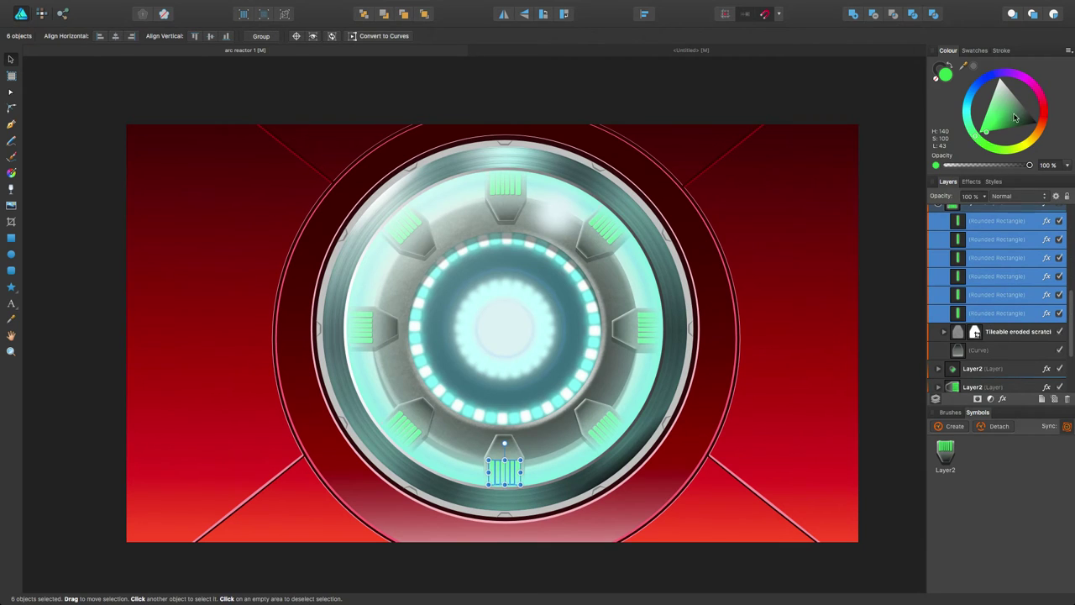
Shift the ribs' hue from green to magenta and collapse the notch's layer list.
{"action": "left_click_drag", "start_coordinate": [1041, 111], "coordinate": [1032, 85]}
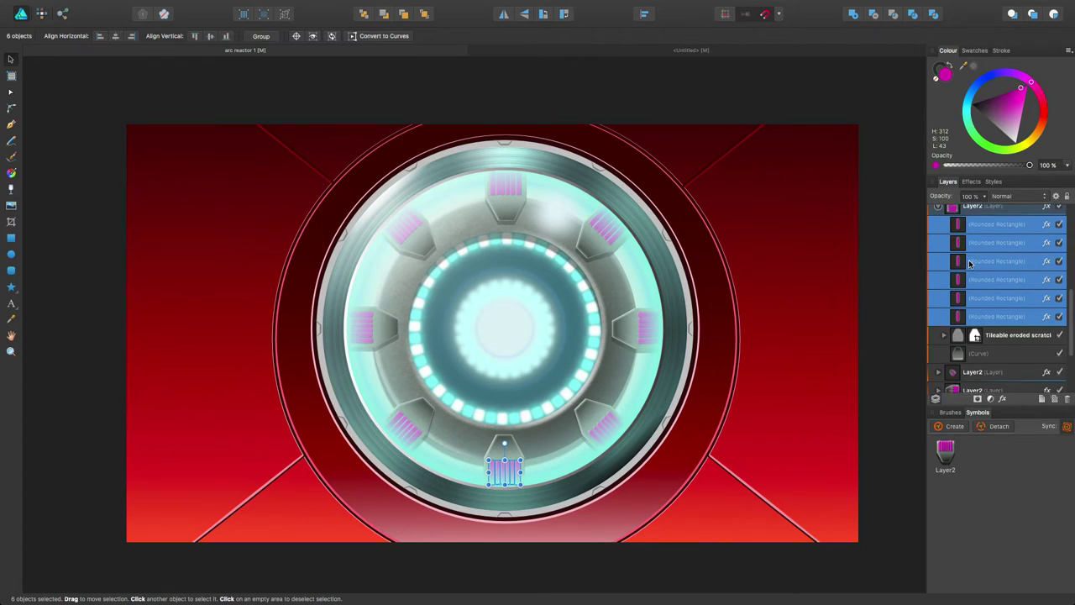
{"action": "scroll", "coordinate": [970, 263], "scroll_direction": "up", "scroll_amount": 3}
{"action": "left_click", "coordinate": [938, 268]}
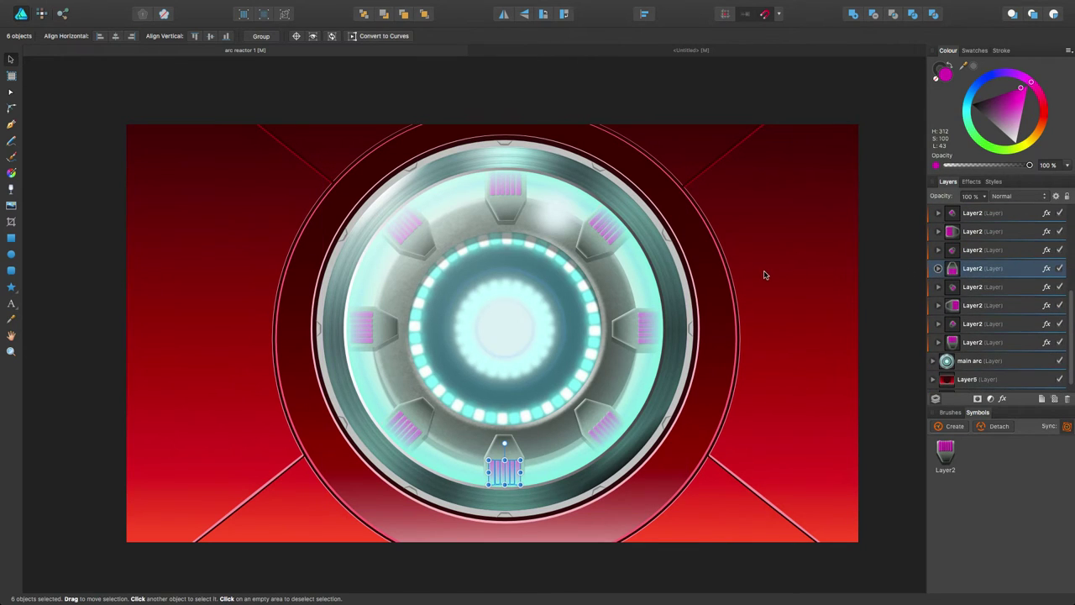
{"action": "left_click", "coordinate": [551, 49]}
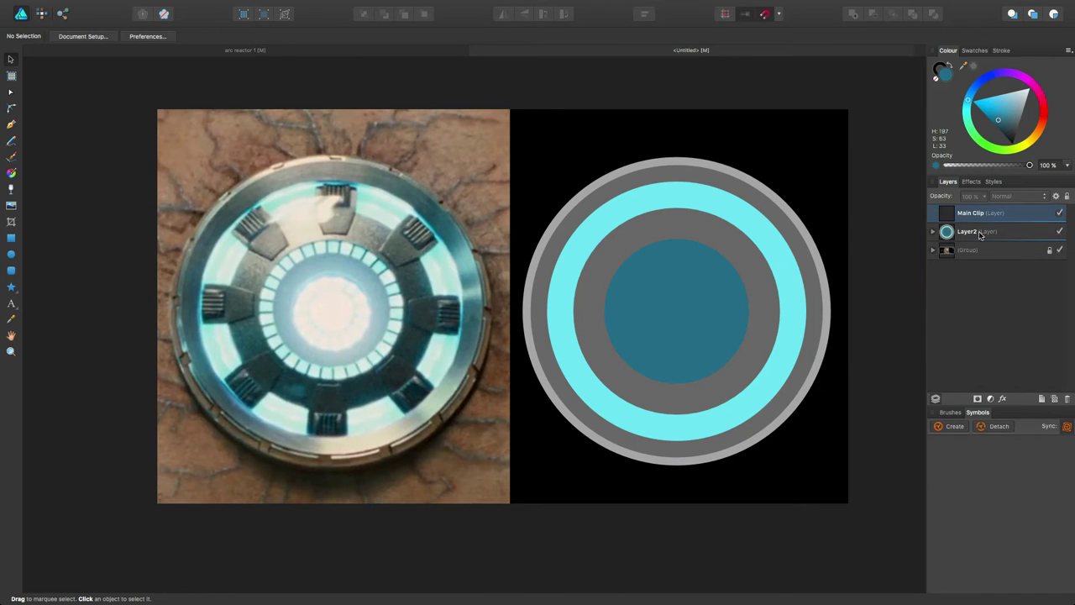
Select the Main Clip layer, zoom into the reference photo, and pick the Pen Tool.
{"action": "left_click", "coordinate": [1026, 218]}
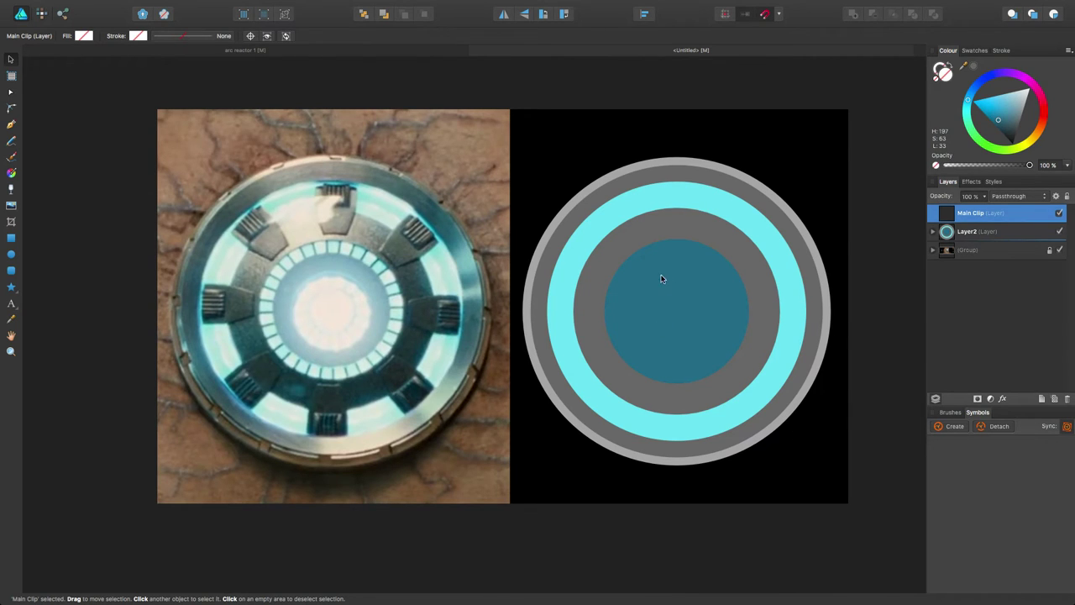
{"action": "scroll", "coordinate": [362, 218], "scroll_direction": "up", "scroll_amount": 5}
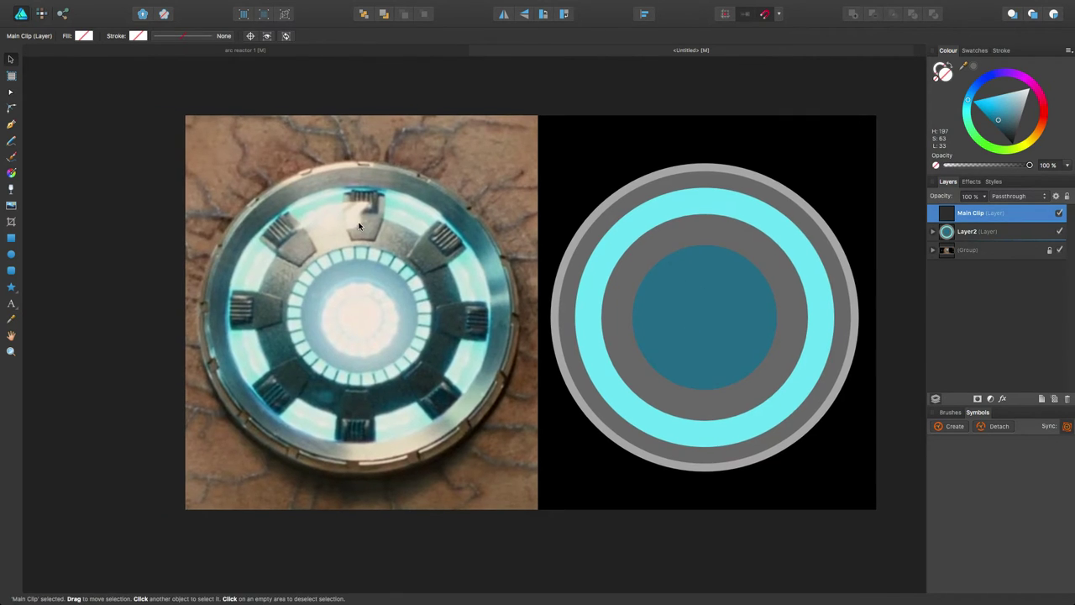
{"action": "scroll", "coordinate": [361, 216], "scroll_direction": "up", "scroll_amount": 4}
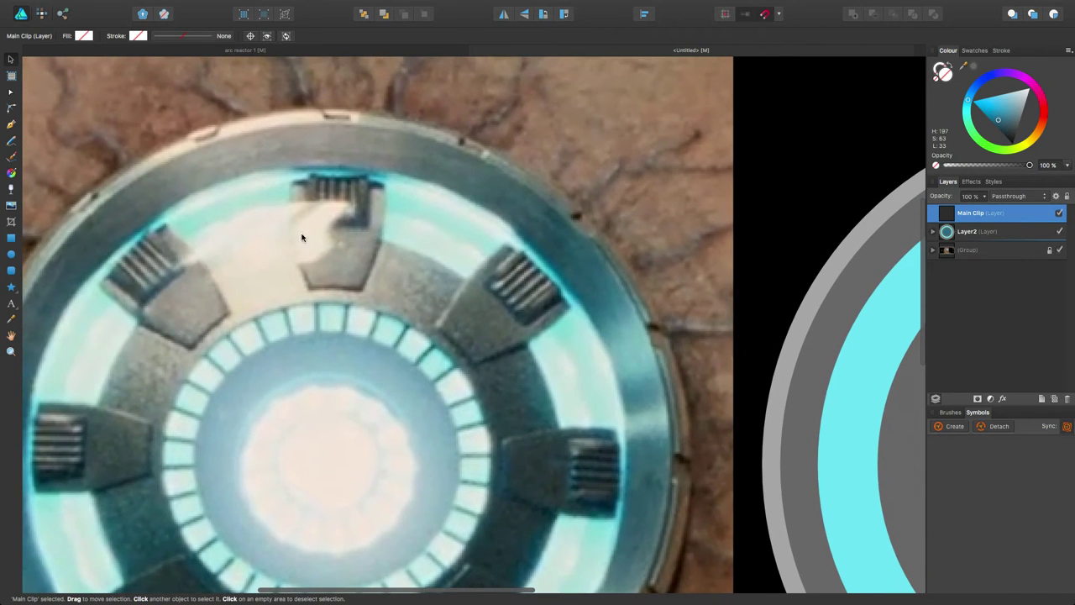
{"action": "left_click", "coordinate": [11, 125]}
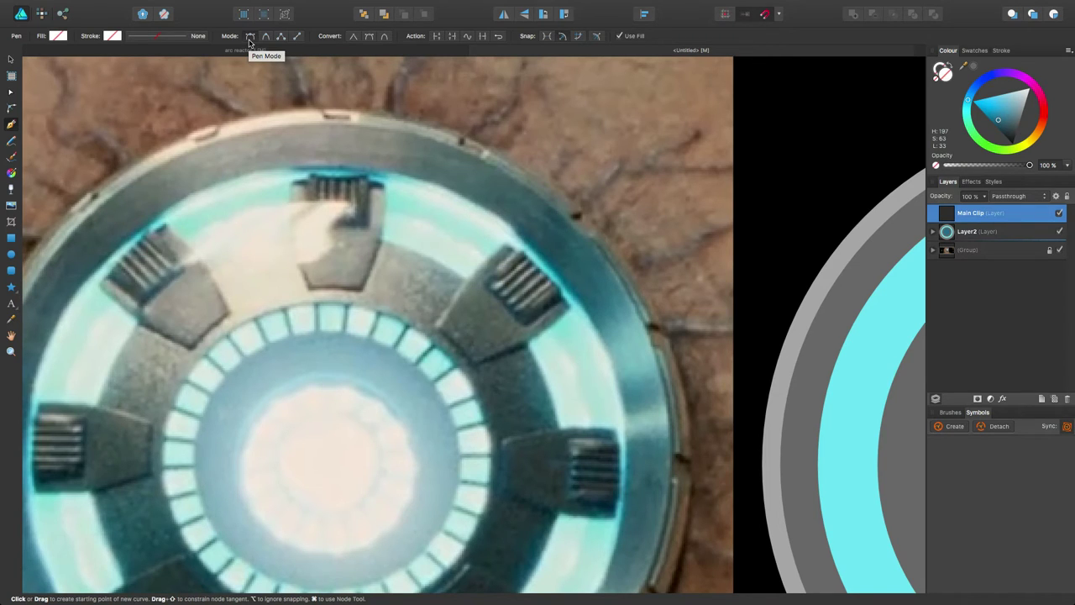
{"action": "left_click", "coordinate": [312, 287]}
{"action": "left_click", "coordinate": [293, 245]}
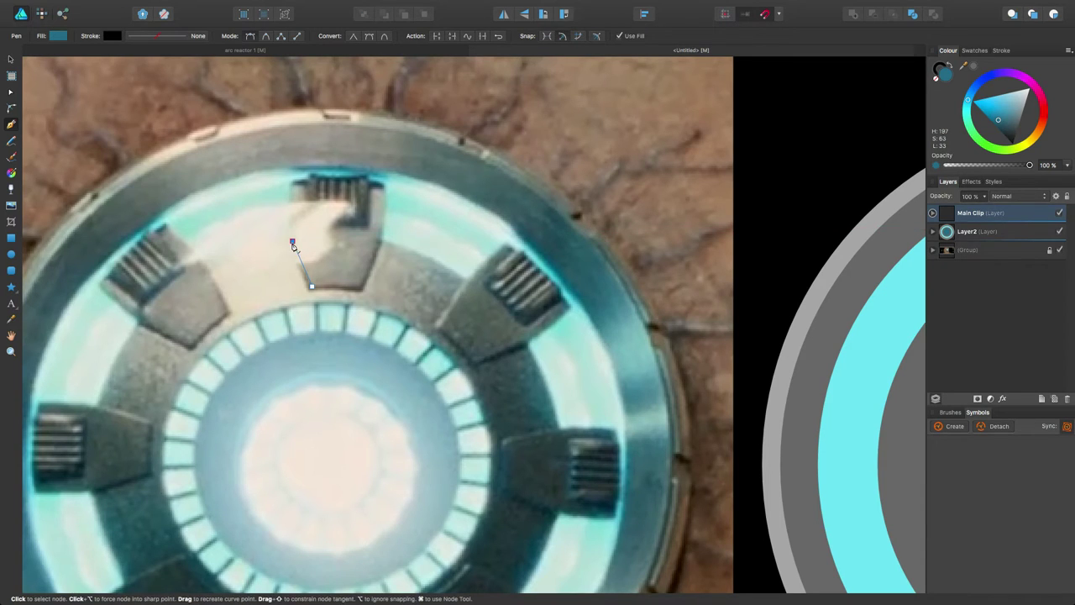
{"action": "left_click_drag", "start_coordinate": [291, 184], "coordinate": [293, 117]}
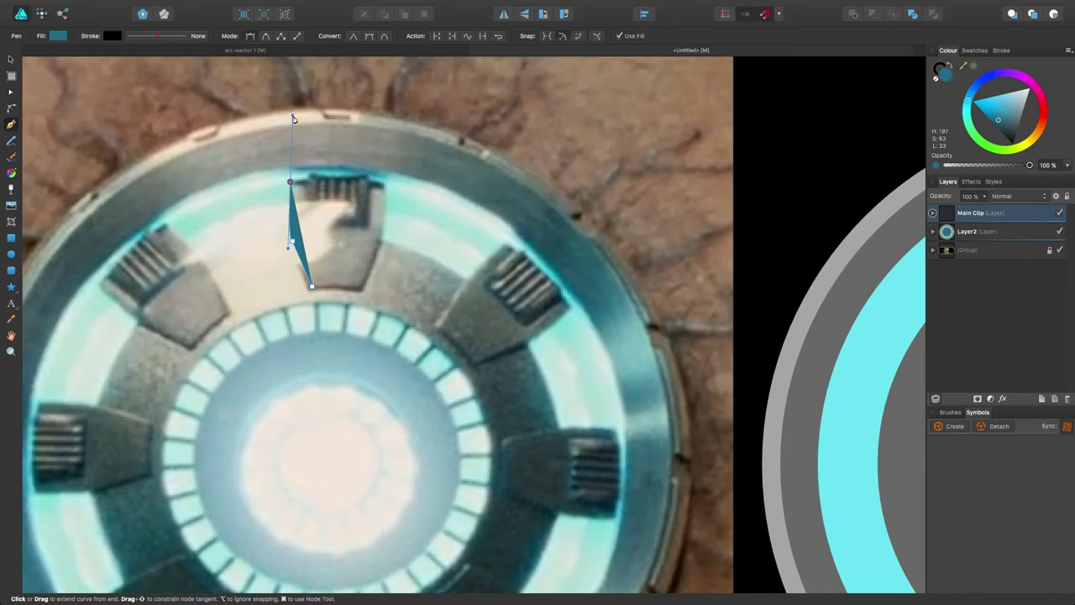
{"action": "left_click_drag", "start_coordinate": [375, 182], "coordinate": [388, 187]}
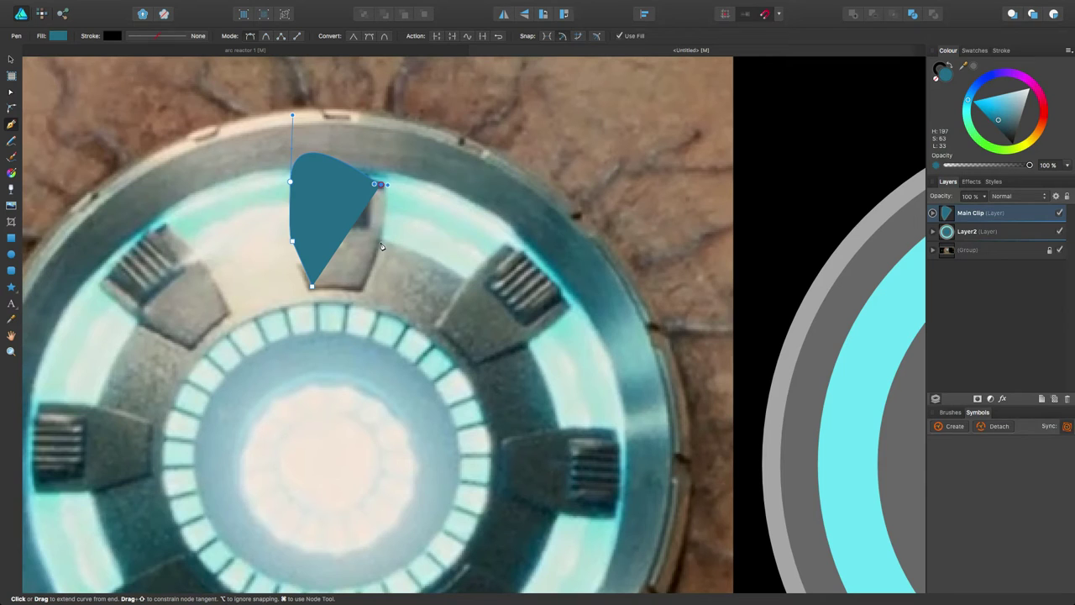
{"action": "left_click_drag", "start_coordinate": [381, 239], "coordinate": [347, 302]}
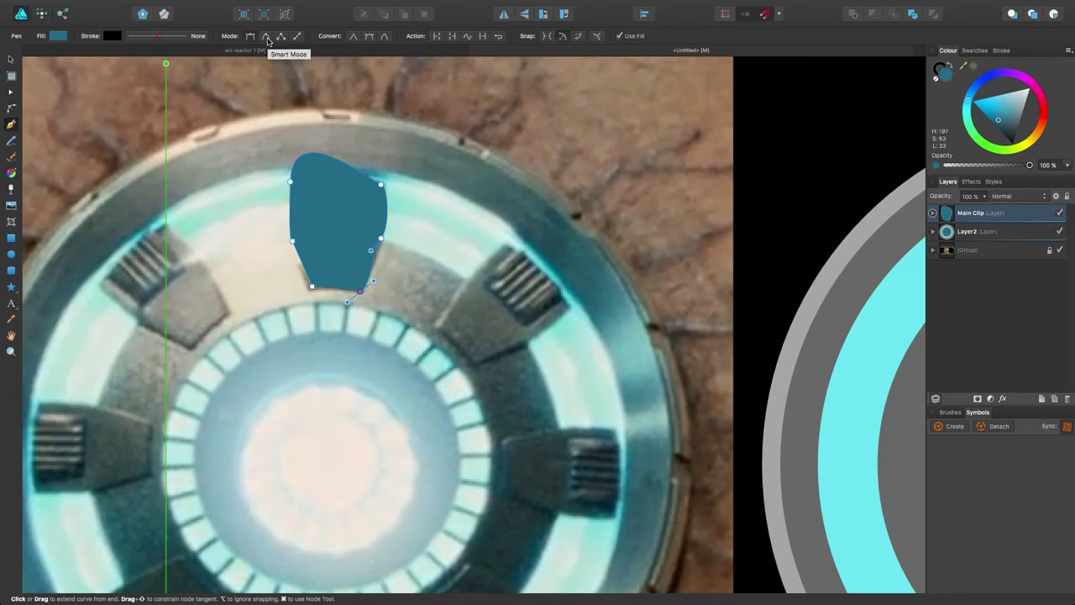
{"action": "key", "text": "super"}
{"action": "key", "text": "BackSpace"}
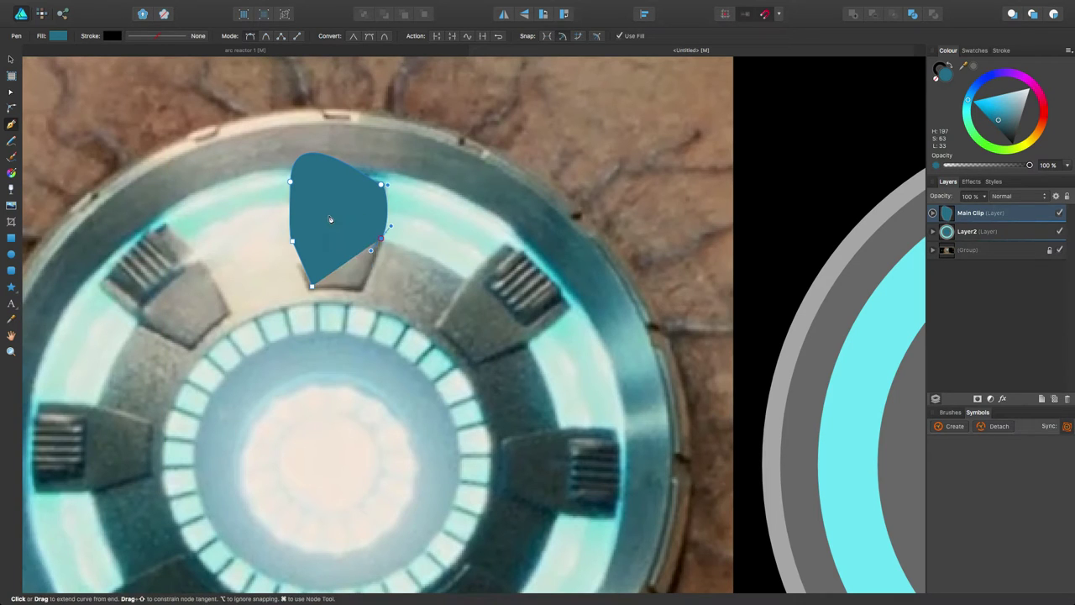
{"action": "key", "text": "BackSpace"}
{"action": "key", "text": "BackSpace"}
{"action": "key", "text": "BackSpace"}
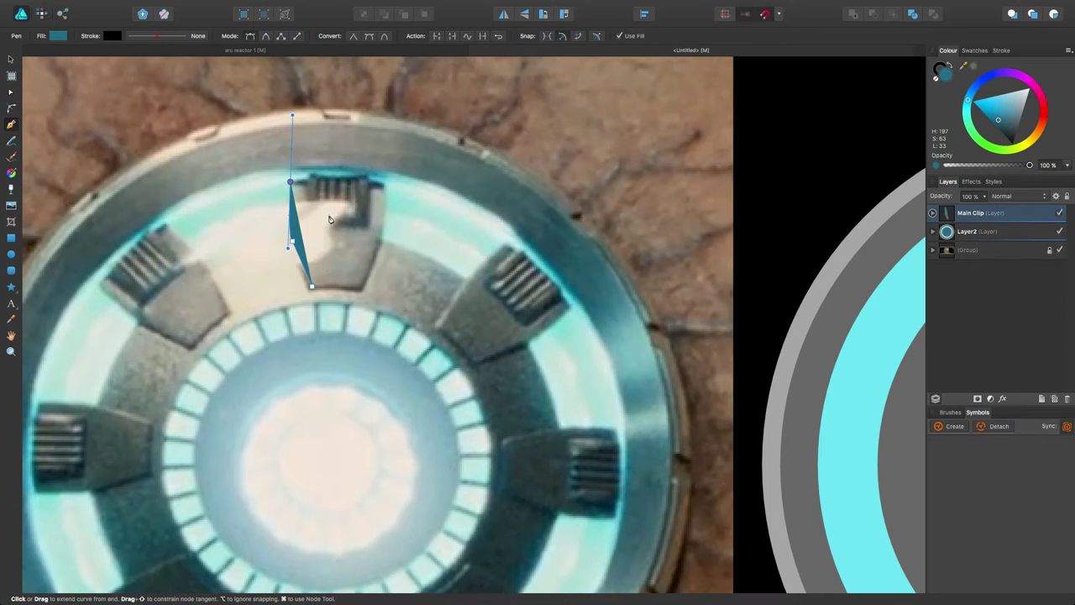
{"action": "key", "text": "BackSpace"}
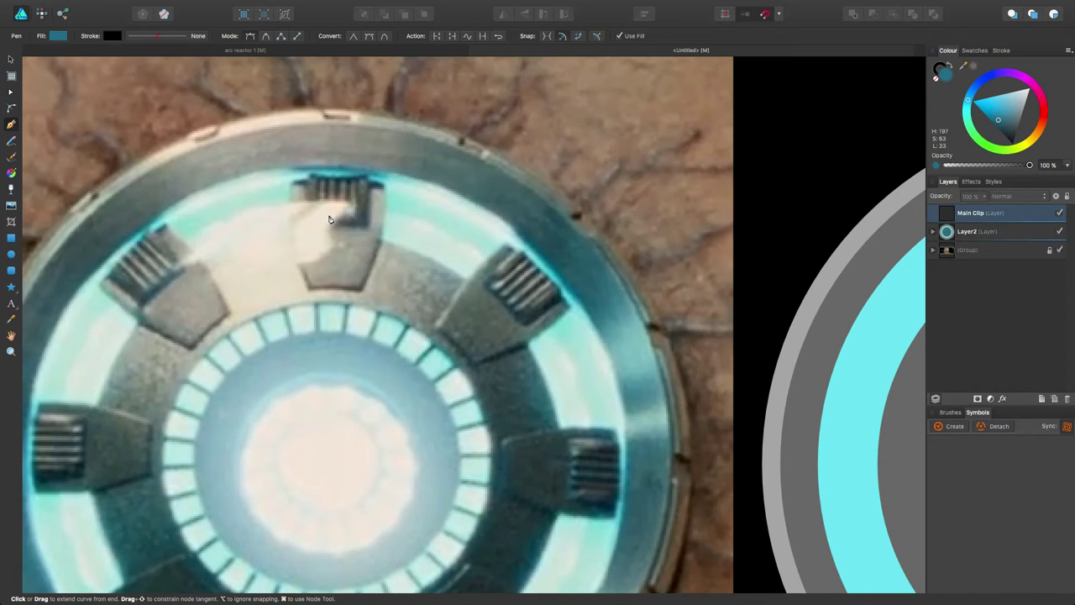
{"action": "key", "text": "BackSpace"}
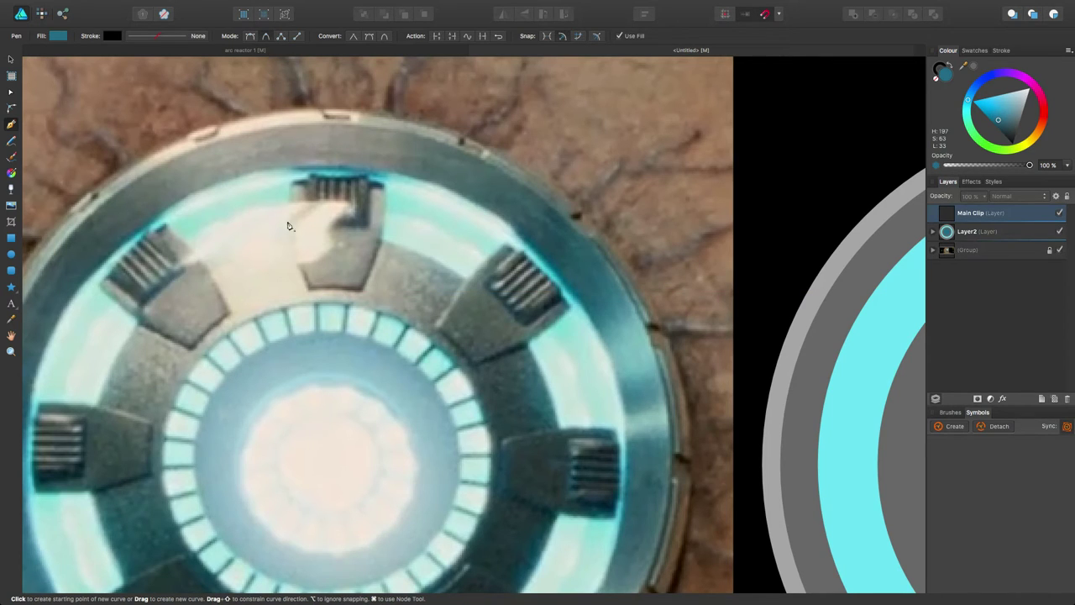
Trace a closed outline around the photo's top notch, ending with a curved bottom edge.
{"action": "left_click", "coordinate": [310, 288]}
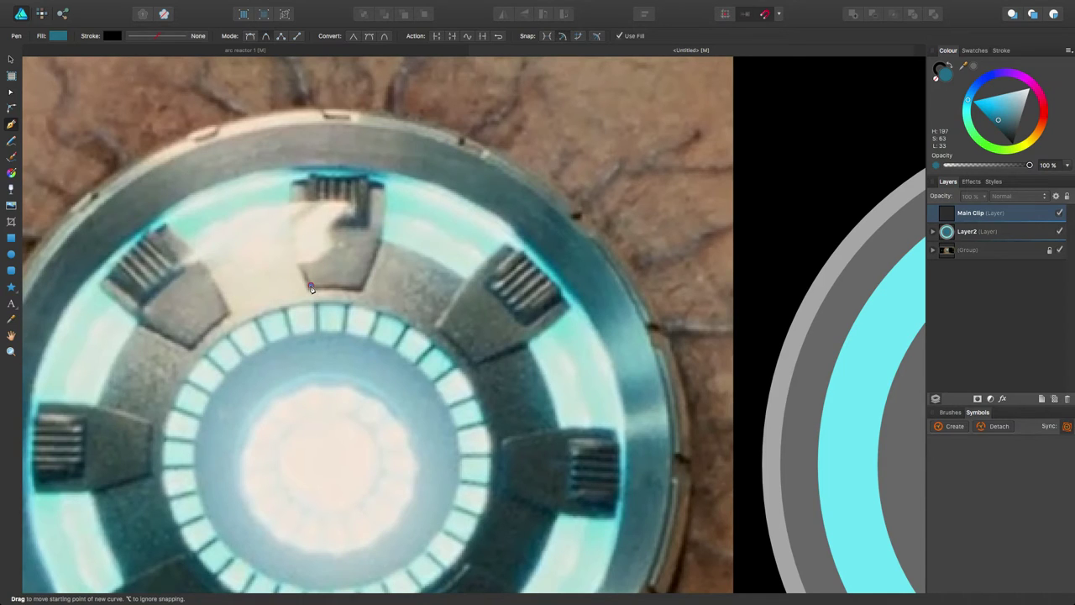
{"action": "left_click", "coordinate": [293, 247]}
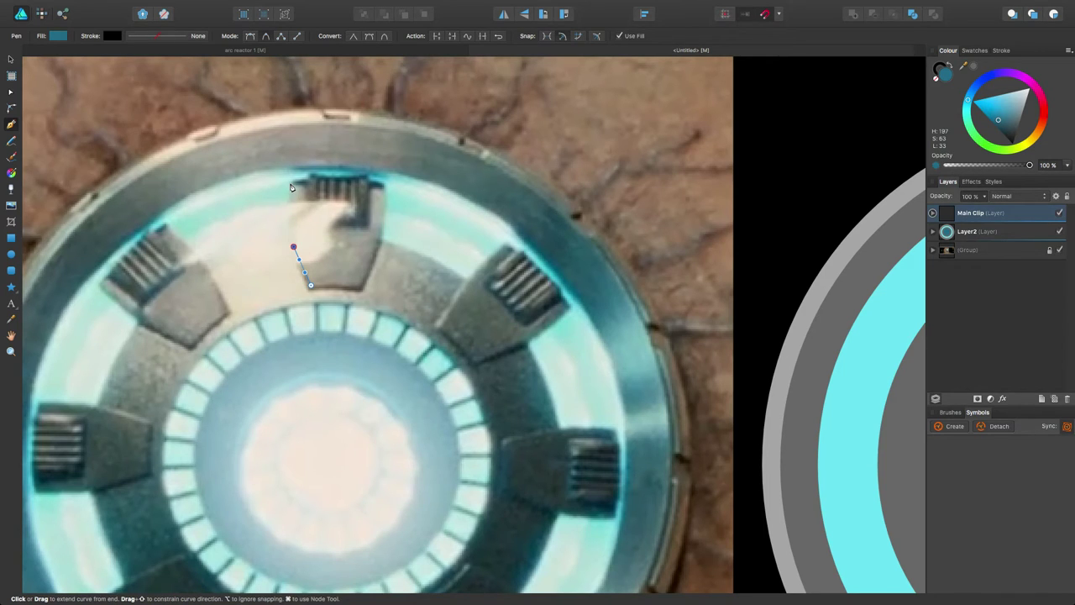
{"action": "left_click", "coordinate": [290, 184]}
{"action": "left_click", "coordinate": [299, 180]}
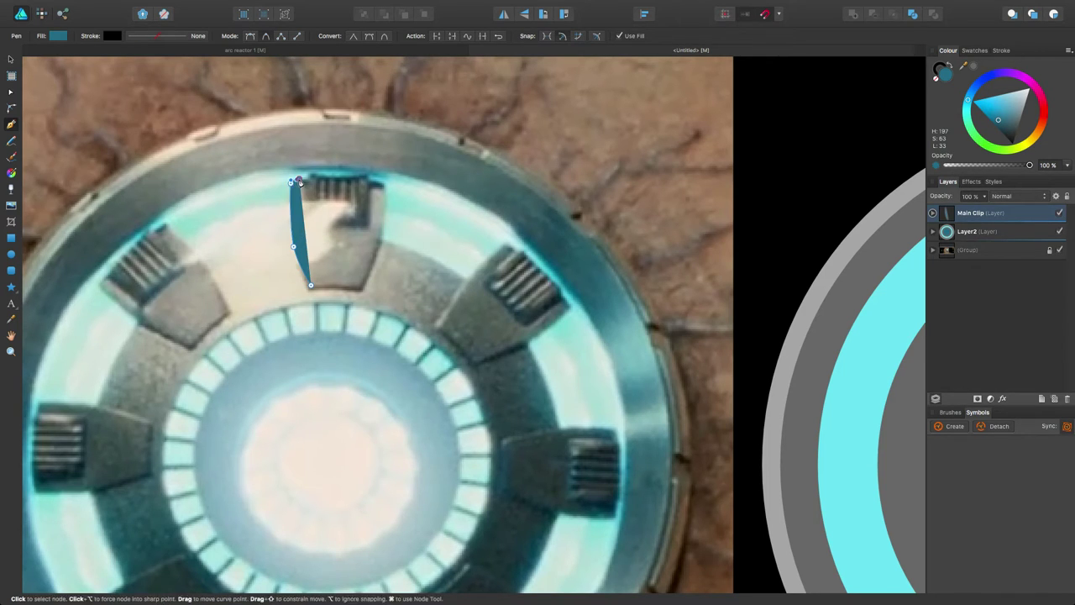
{"action": "left_click", "coordinate": [378, 182]}
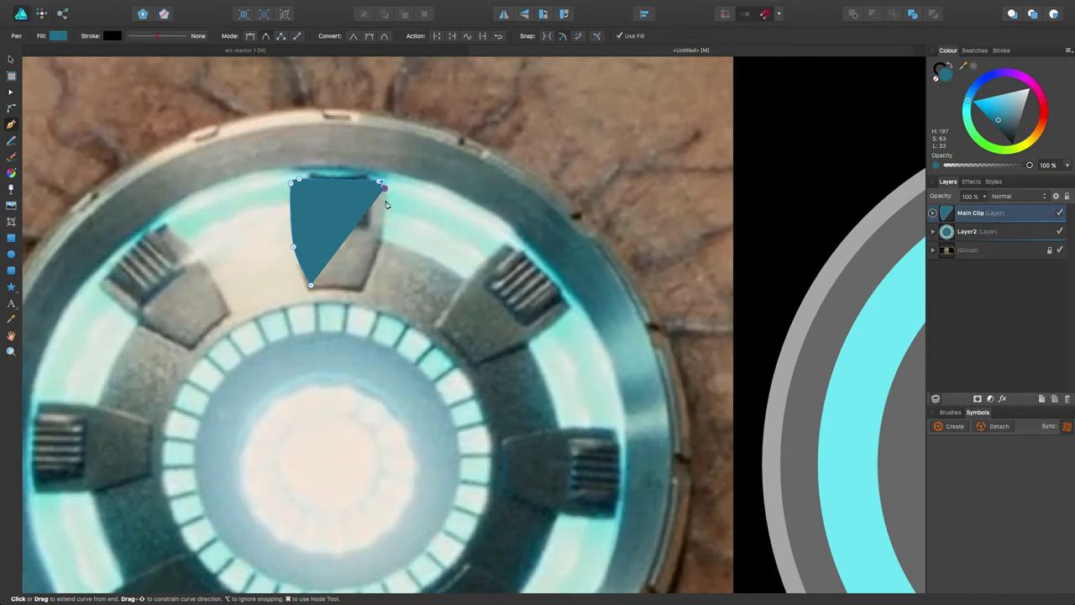
{"action": "left_click", "coordinate": [382, 241]}
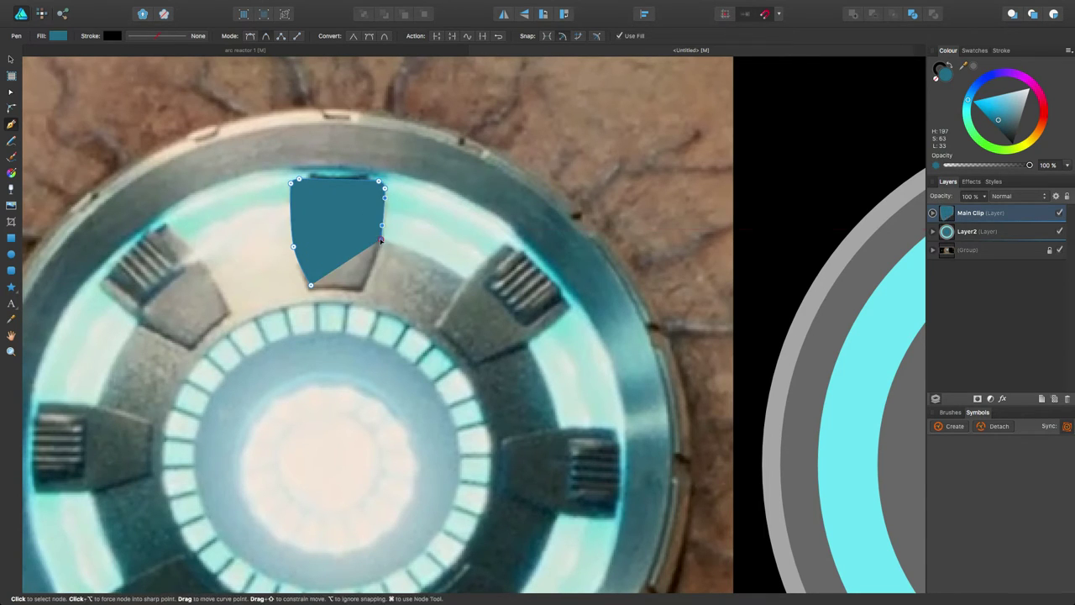
{"action": "left_click", "coordinate": [359, 291]}
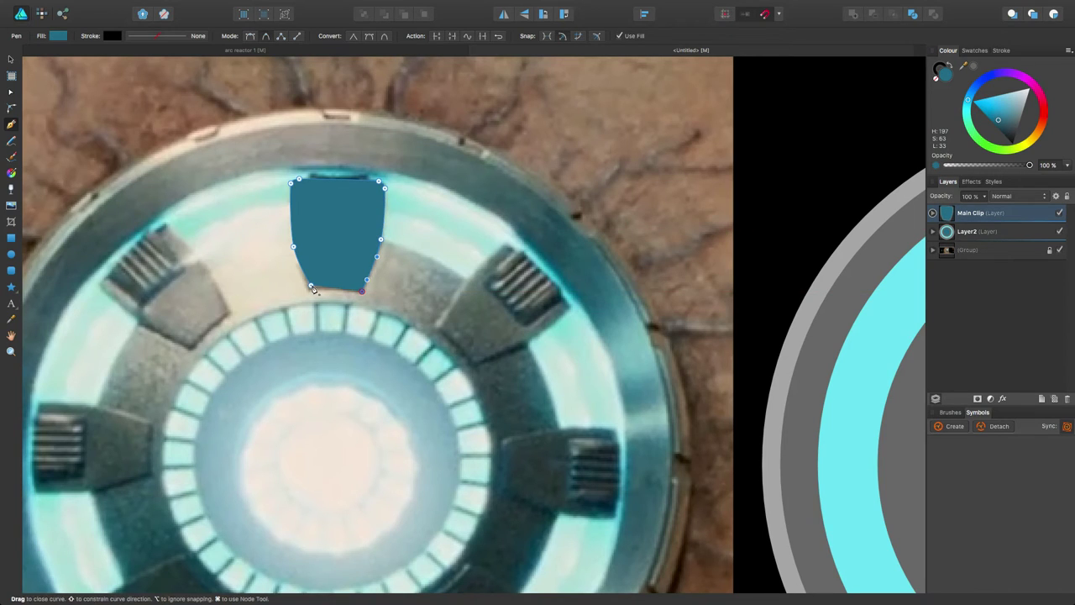
{"action": "left_click_drag", "start_coordinate": [312, 288], "coordinate": [322, 293]}
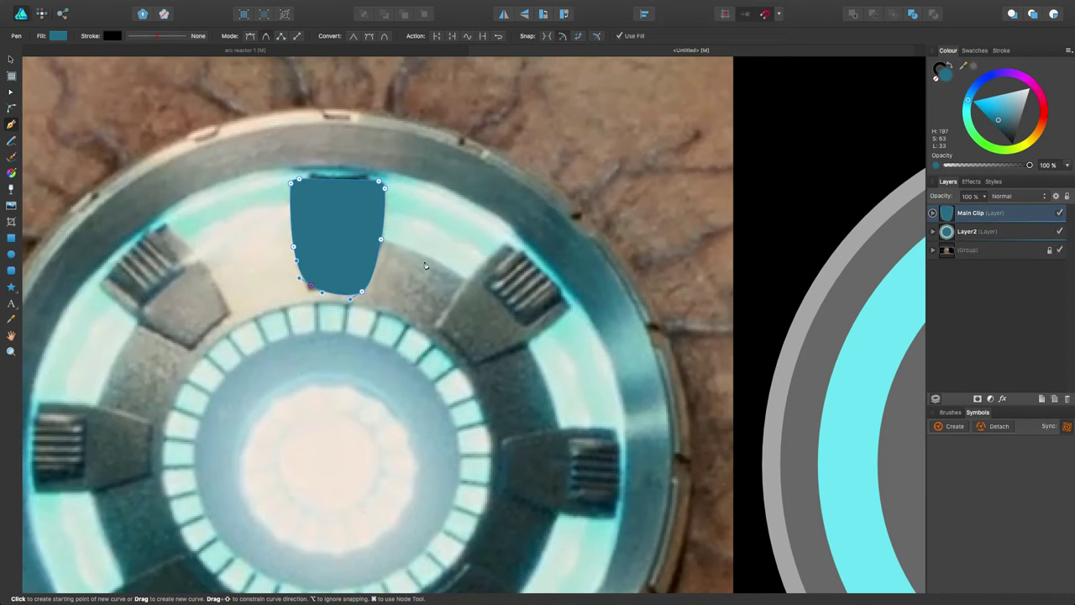
{"action": "key", "text": "space"}
{"action": "left_click_drag", "start_coordinate": [357, 219], "coordinate": [339, 205]}
{"action": "scroll", "coordinate": [339, 210], "scroll_direction": "up", "scroll_amount": 2}
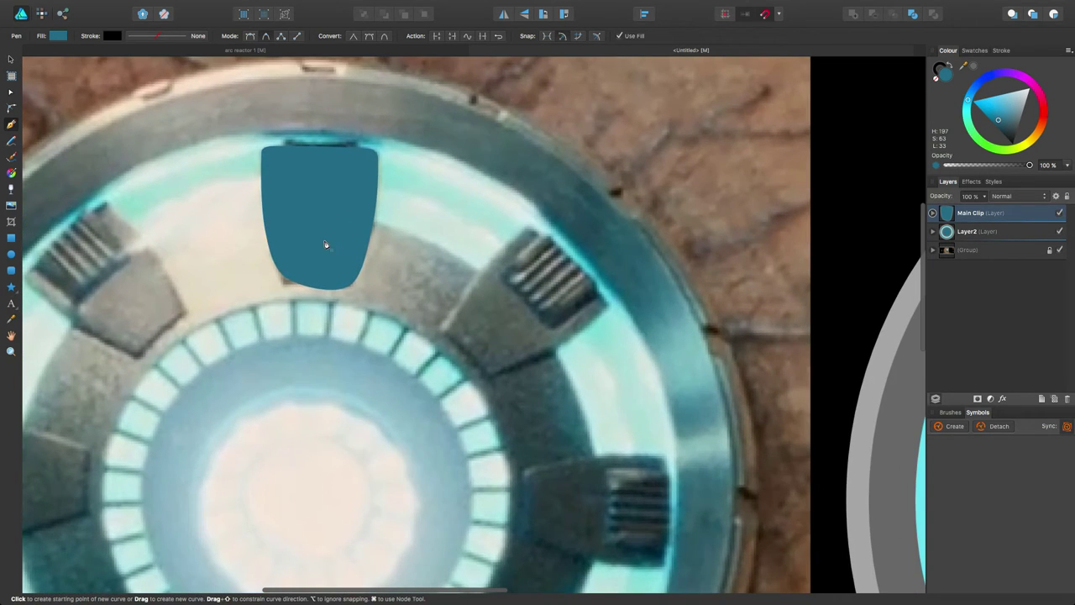
Set the notch shape's fill to None and its stroke width to 0.3 pt.
{"action": "left_click", "coordinate": [57, 36]}
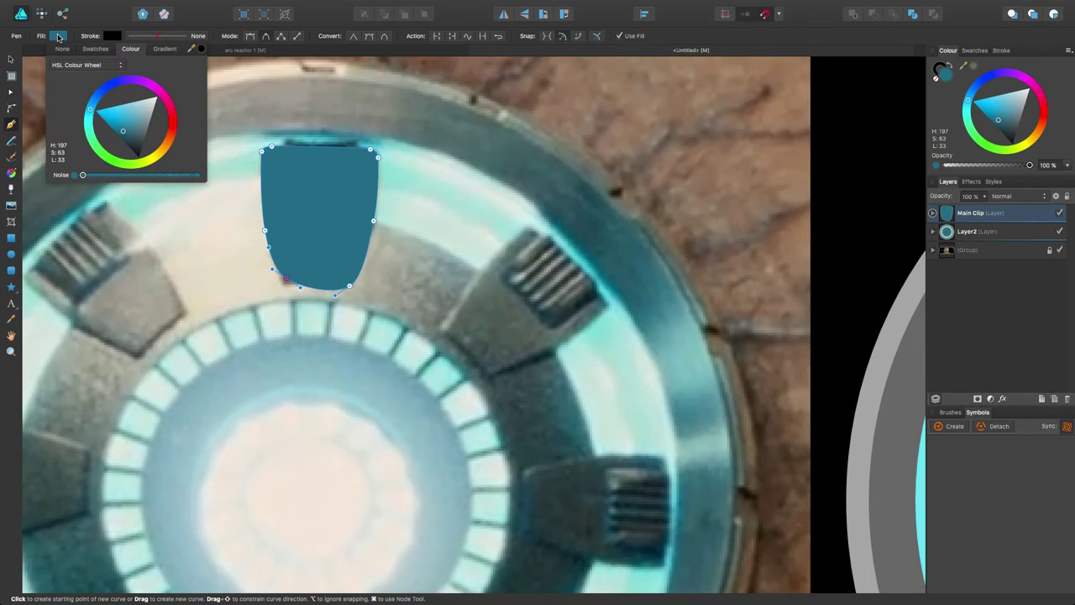
{"action": "left_click", "coordinate": [63, 49]}
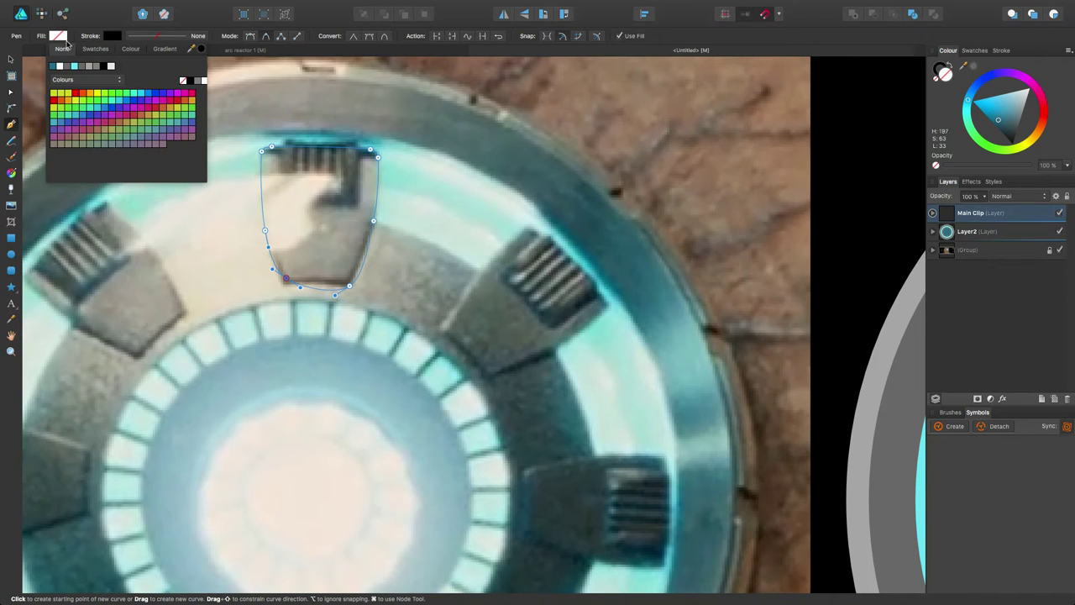
{"action": "left_click", "coordinate": [115, 37]}
{"action": "left_click", "coordinate": [140, 39]}
{"action": "left_click", "coordinate": [129, 73]}
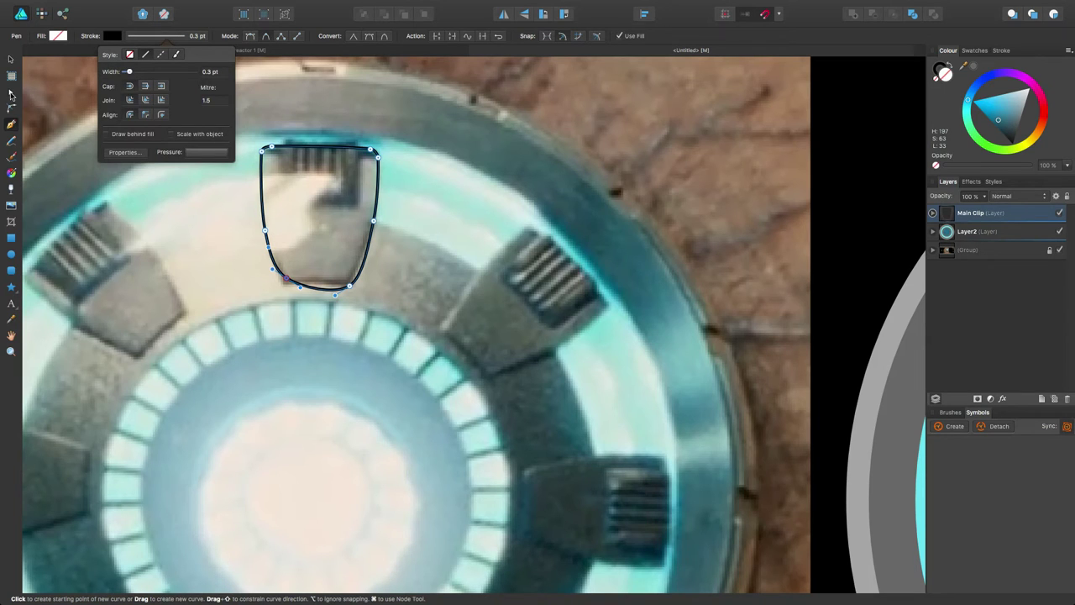
Raise the bottom-right node and convert the bottom edge to sharp corners.
{"action": "left_click", "coordinate": [10, 93]}
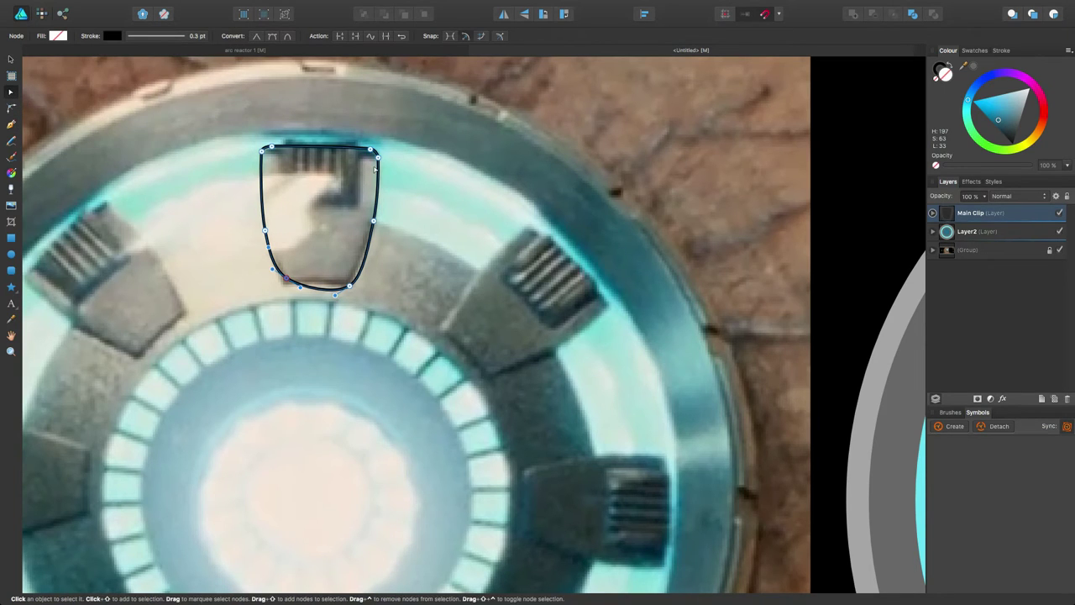
{"action": "left_click", "coordinate": [347, 285]}
{"action": "left_click_drag", "start_coordinate": [348, 286], "coordinate": [348, 280]}
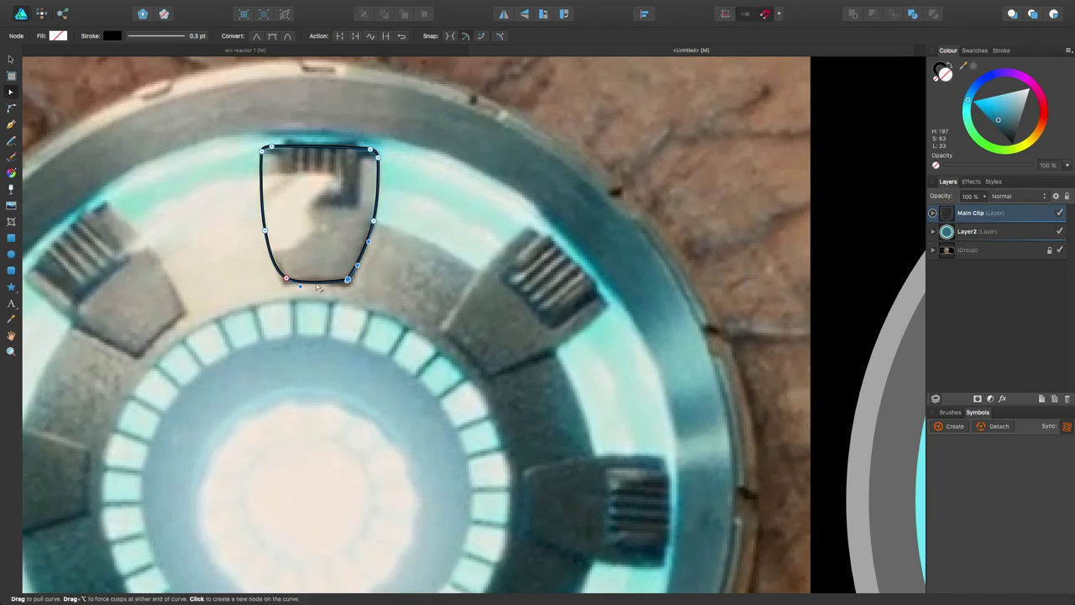
{"action": "left_click_drag", "start_coordinate": [318, 287], "coordinate": [287, 280]}
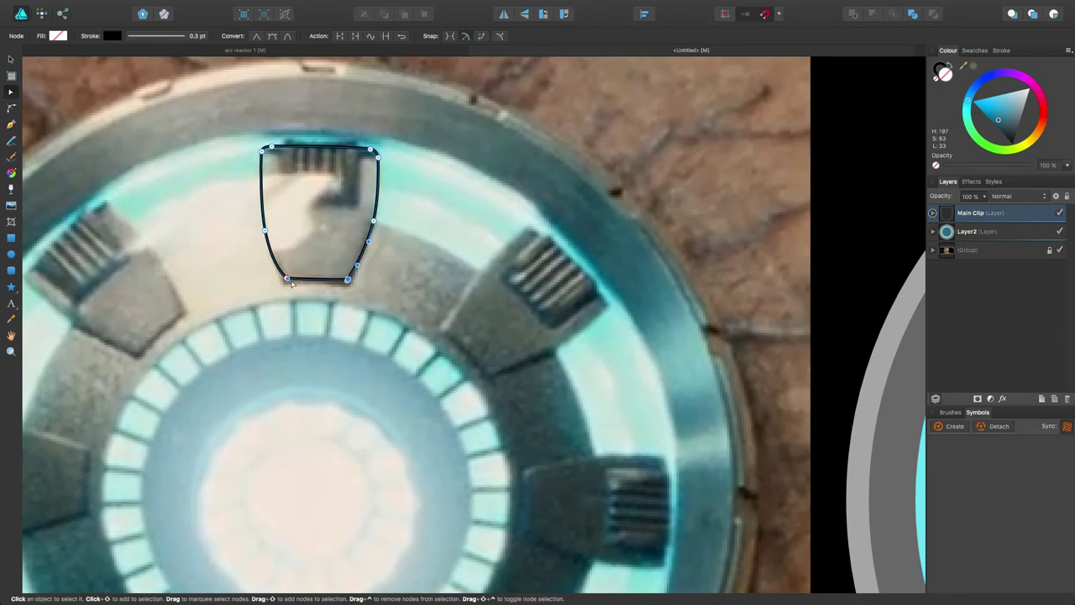
{"action": "key", "text": "super+z"}
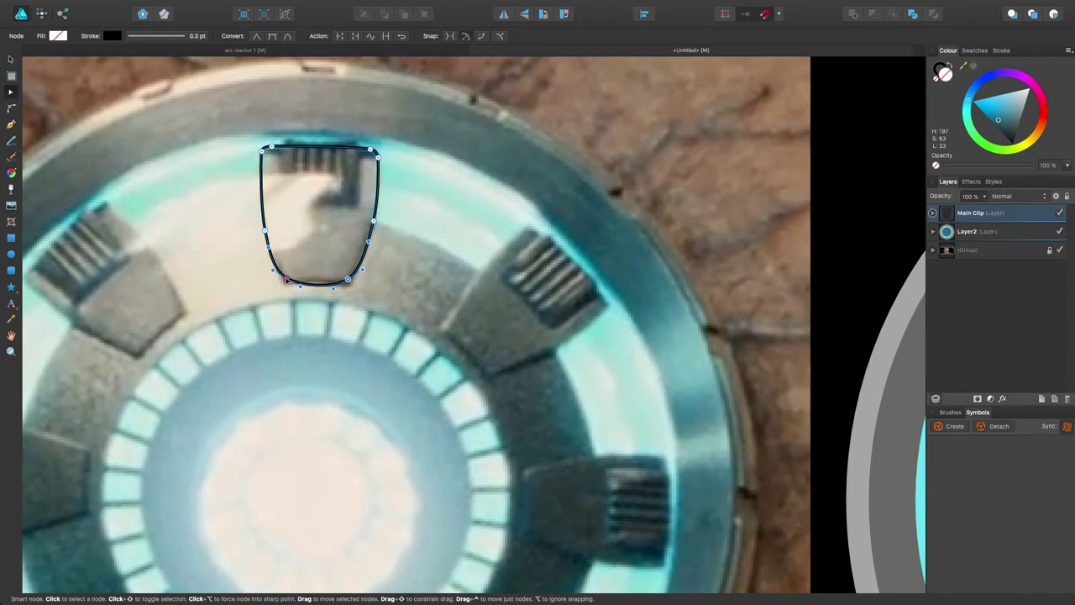
{"action": "left_click", "coordinate": [257, 36]}
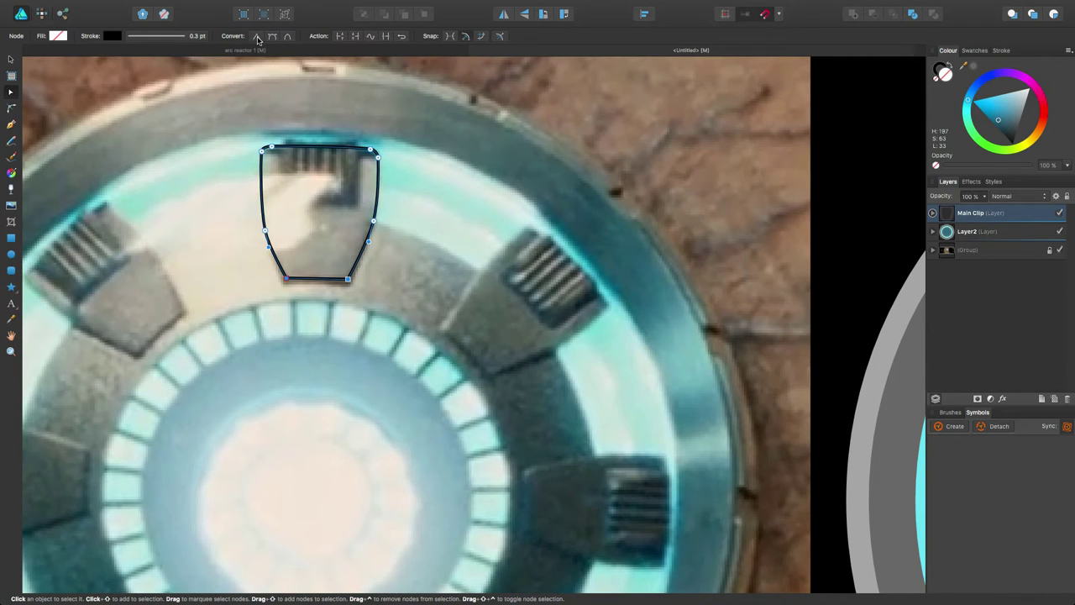
Zoom in and reshape the outline's top edge and right side to follow the notch.
{"action": "key", "text": "z"}
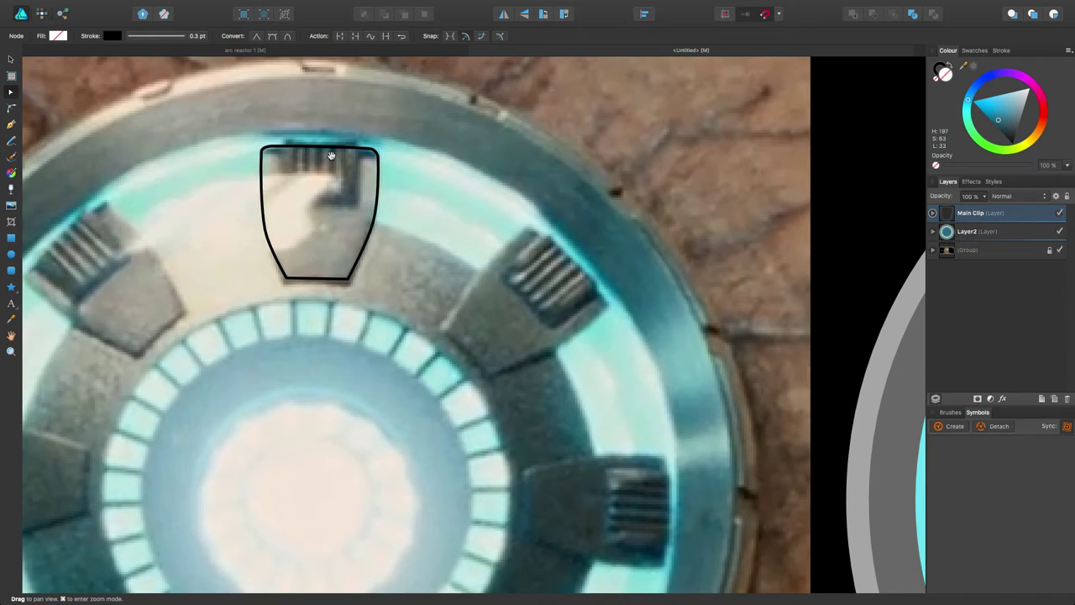
{"action": "scroll", "coordinate": [322, 199], "scroll_direction": "left", "scroll_amount": 3}
{"action": "scroll", "coordinate": [322, 199], "scroll_direction": "up", "scroll_amount": 2}
{"action": "scroll", "coordinate": [362, 215], "scroll_direction": "up", "scroll_amount": 5}
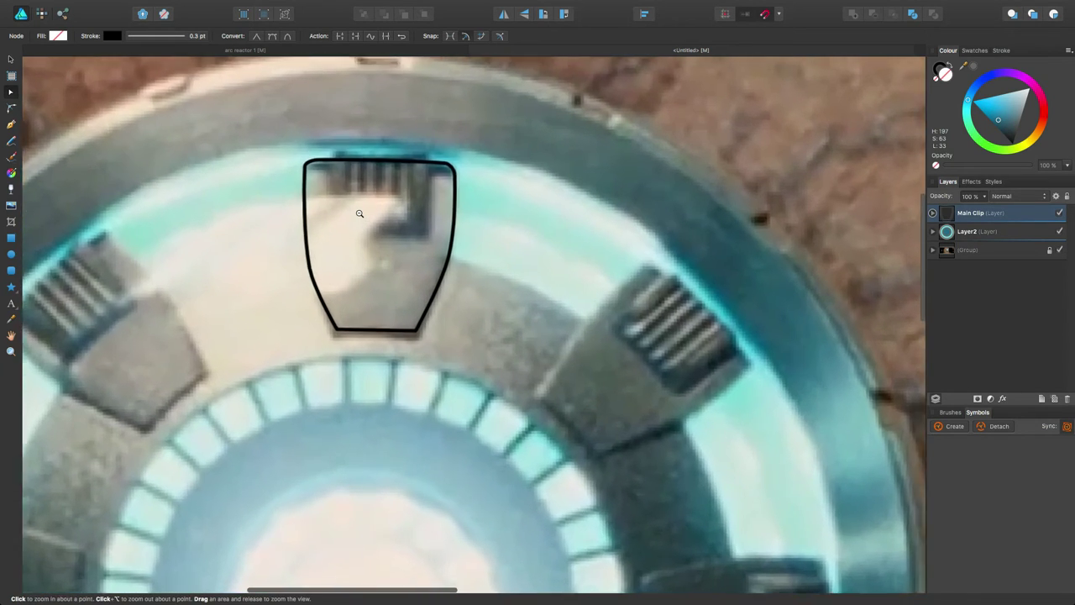
{"action": "key", "text": "space"}
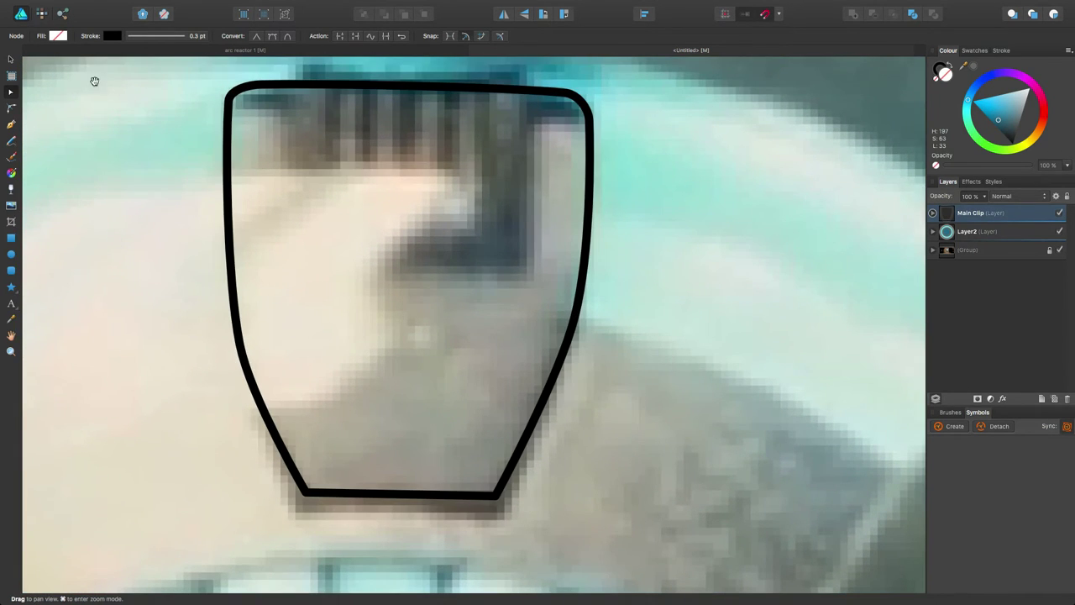
{"action": "scroll", "coordinate": [345, 355], "scroll_direction": "down", "scroll_amount": 3}
{"action": "key", "text": "a"}
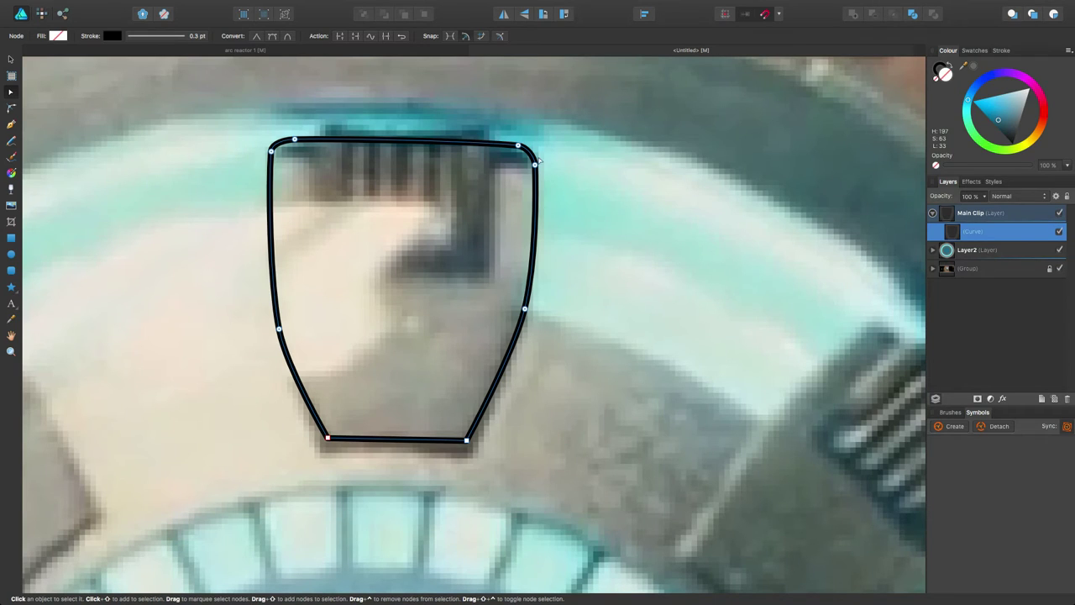
{"action": "left_click", "coordinate": [270, 152]}
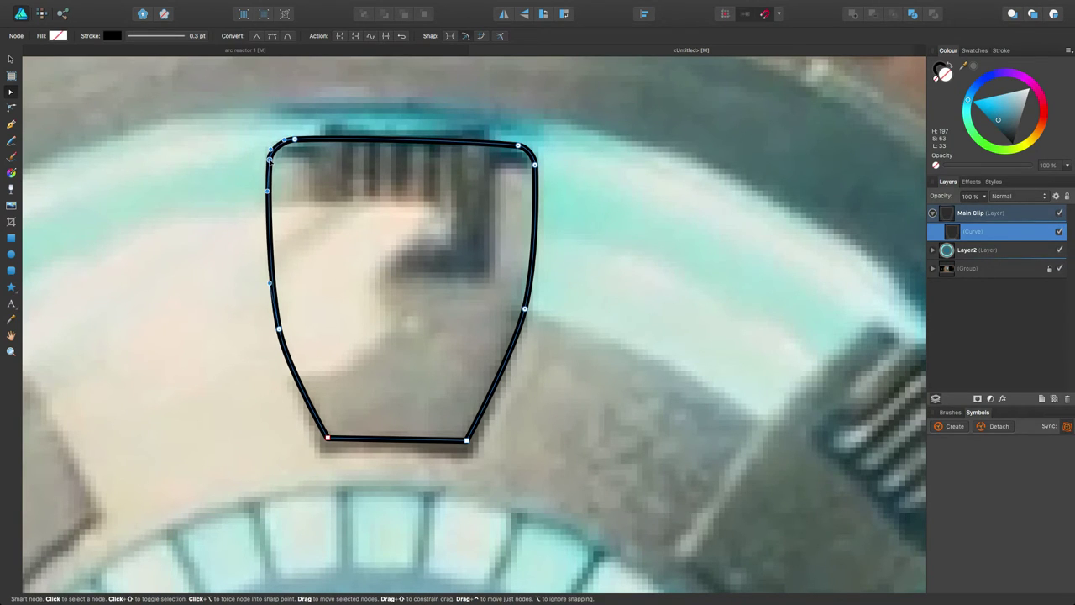
{"action": "left_click_drag", "start_coordinate": [514, 143], "coordinate": [511, 139]}
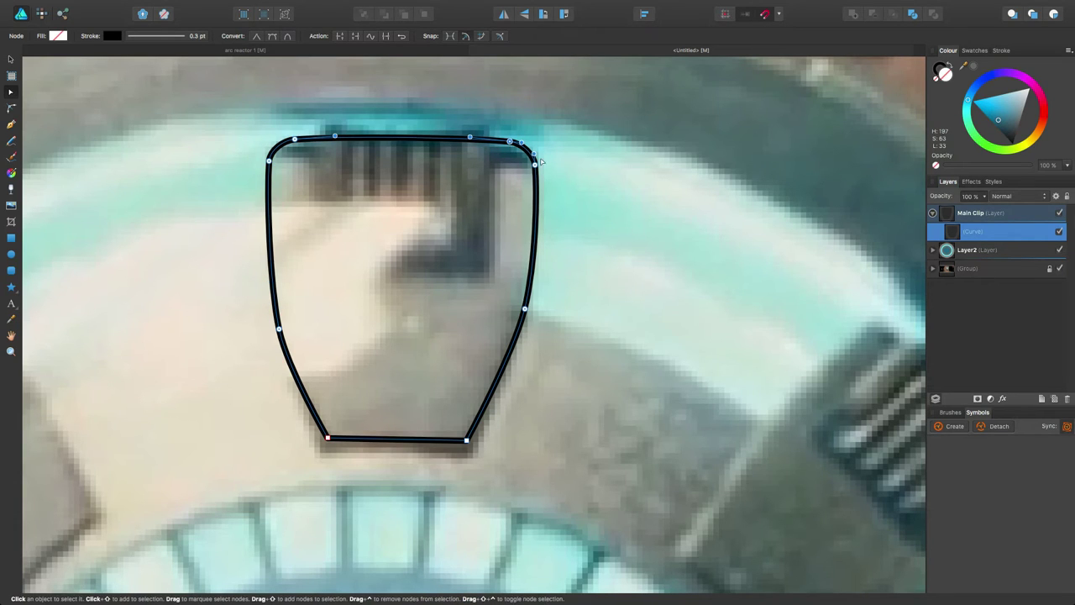
{"action": "left_click", "coordinate": [534, 163]}
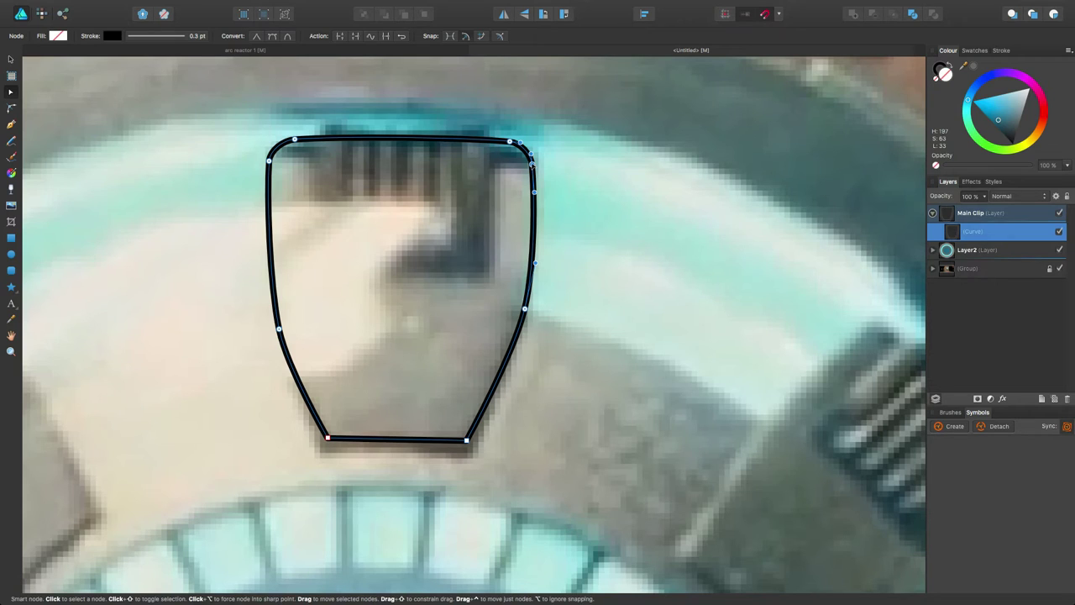
{"action": "left_click_drag", "start_coordinate": [523, 309], "coordinate": [523, 320]}
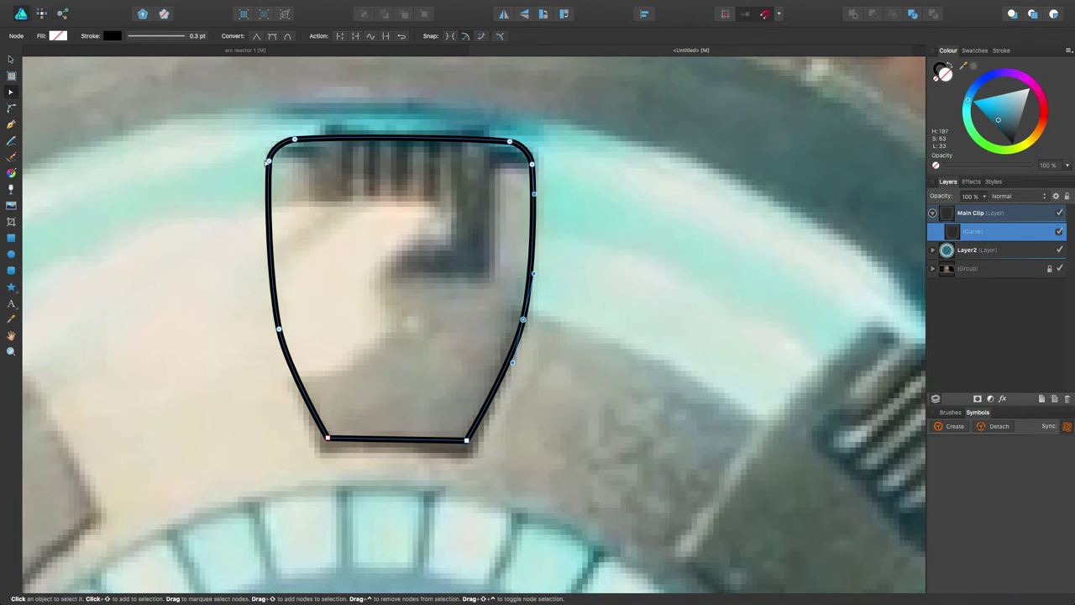
Check the outline's left-side and bottom-left nodes, then zoom back out.
{"action": "left_click", "coordinate": [269, 163]}
{"action": "left_click", "coordinate": [280, 327]}
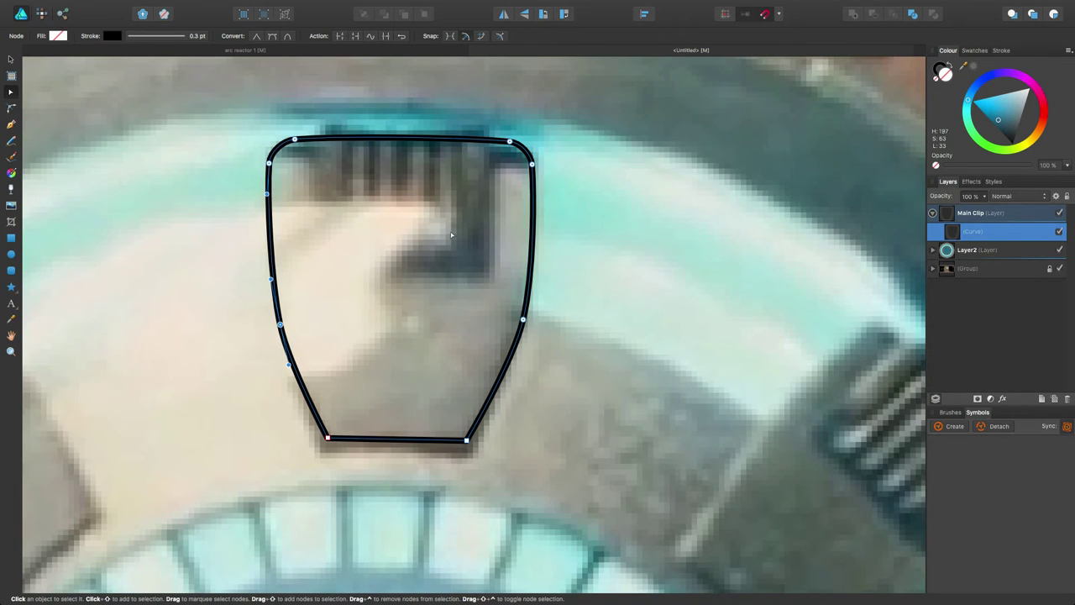
{"action": "left_click", "coordinate": [328, 440]}
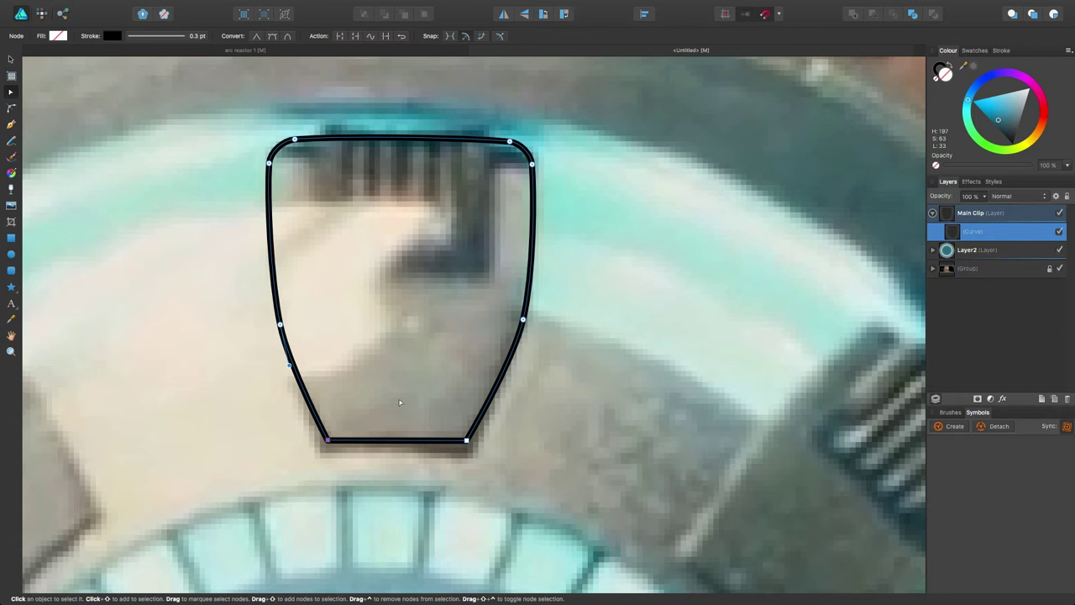
{"action": "scroll", "coordinate": [409, 317], "scroll_direction": "down", "scroll_amount": 5}
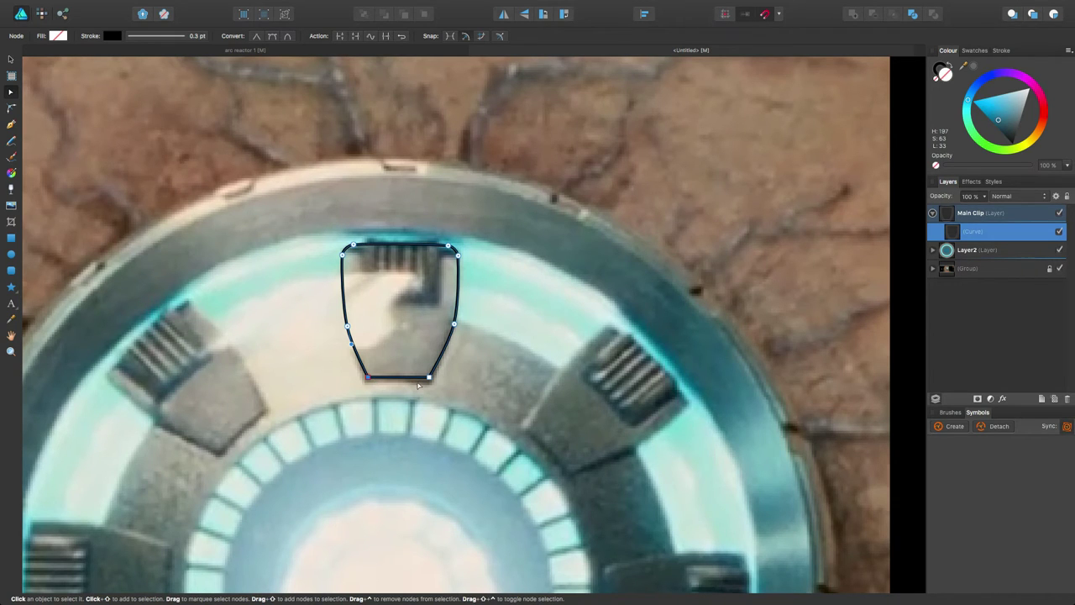
{"action": "scroll", "coordinate": [403, 340], "scroll_direction": "right", "scroll_amount": 2}
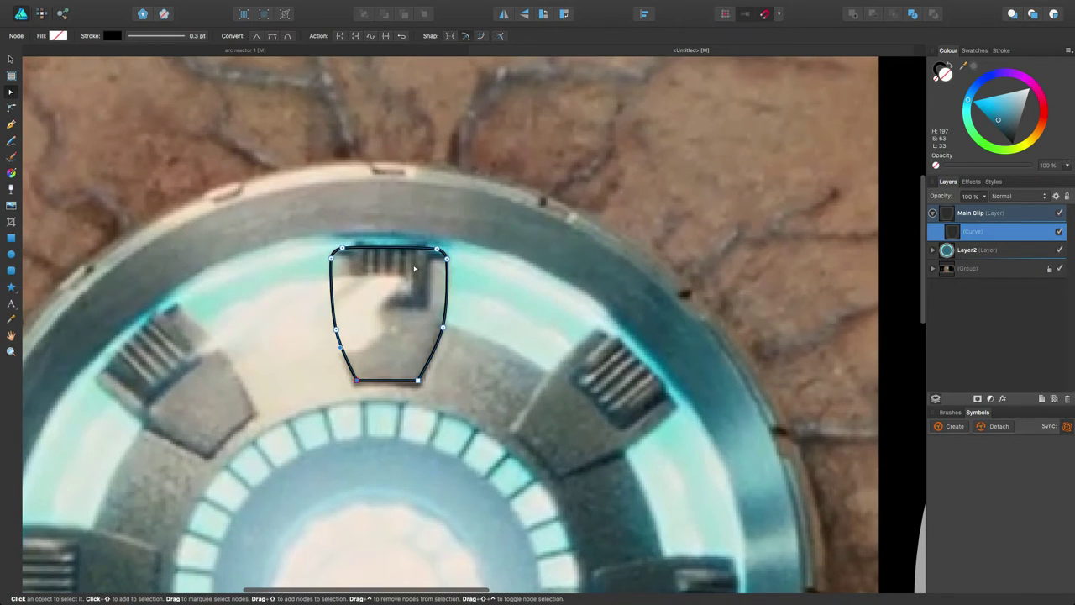
Fill the traced notch shape with solid grey.
{"action": "left_click", "coordinate": [55, 36]}
{"action": "left_click", "coordinate": [69, 66]}
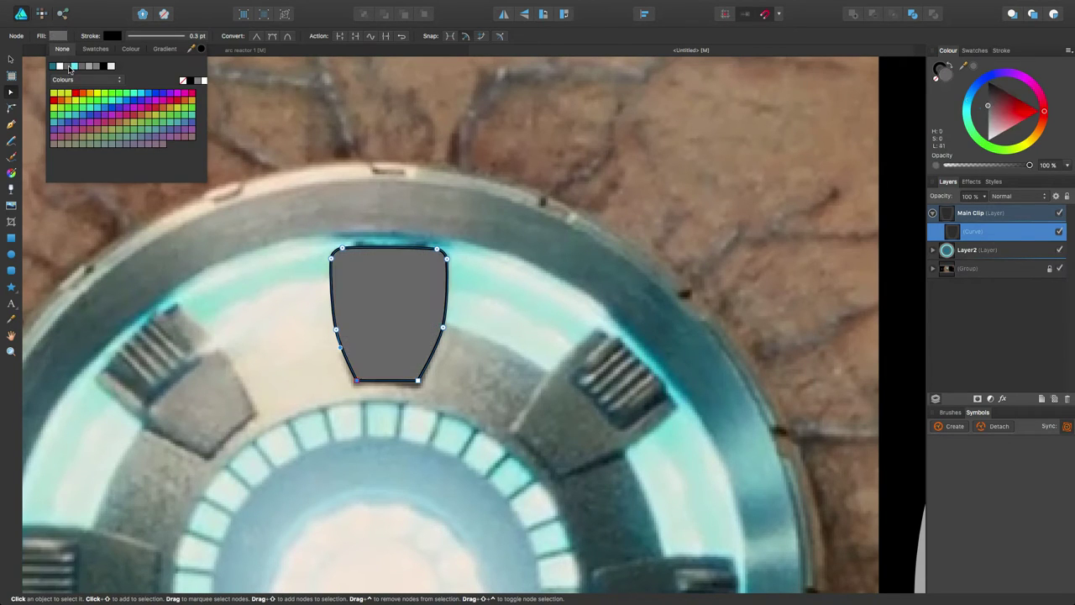
{"action": "left_click", "coordinate": [541, 158]}
With the shield-shaped curve selected, add a new empty Layer3 to the stack.
{"action": "scroll", "coordinate": [453, 212], "scroll_direction": "down", "scroll_amount": 3}
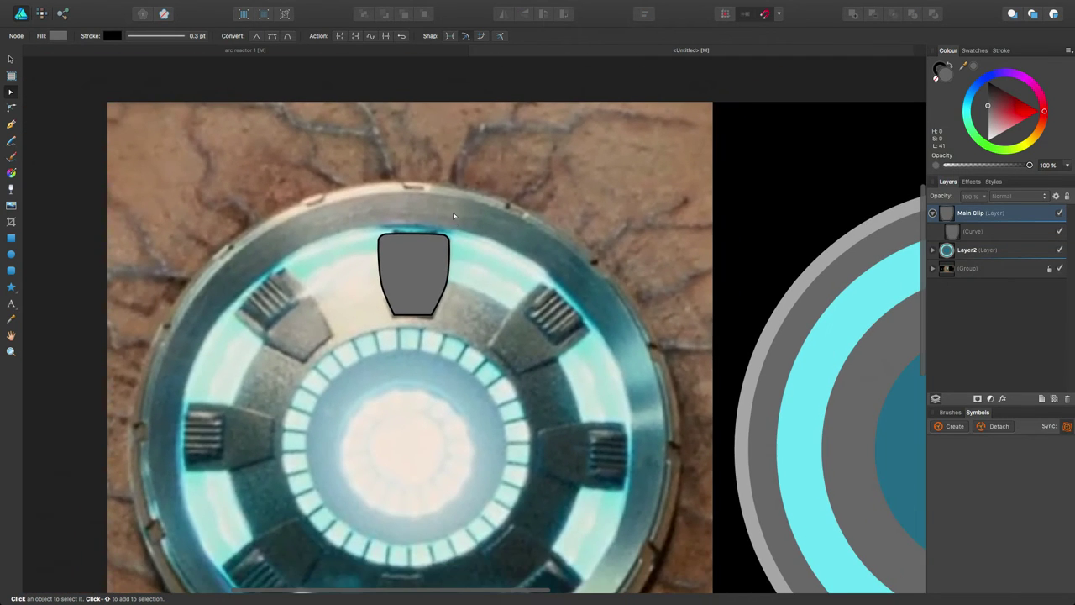
{"action": "left_click_drag", "start_coordinate": [430, 237], "coordinate": [429, 218]}
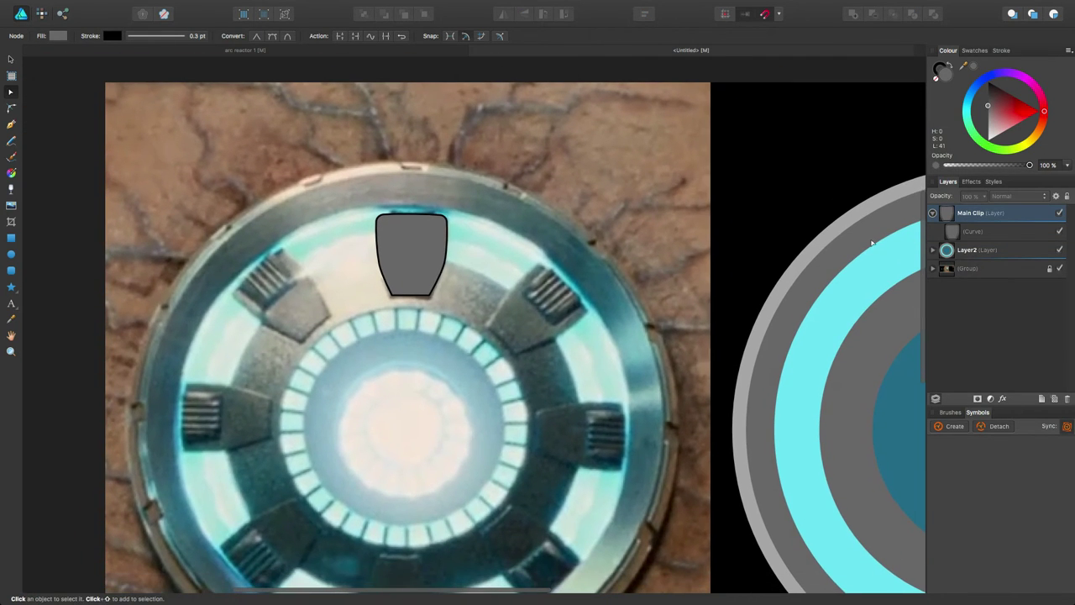
{"action": "left_click", "coordinate": [974, 234]}
{"action": "left_click", "coordinate": [1041, 398]}
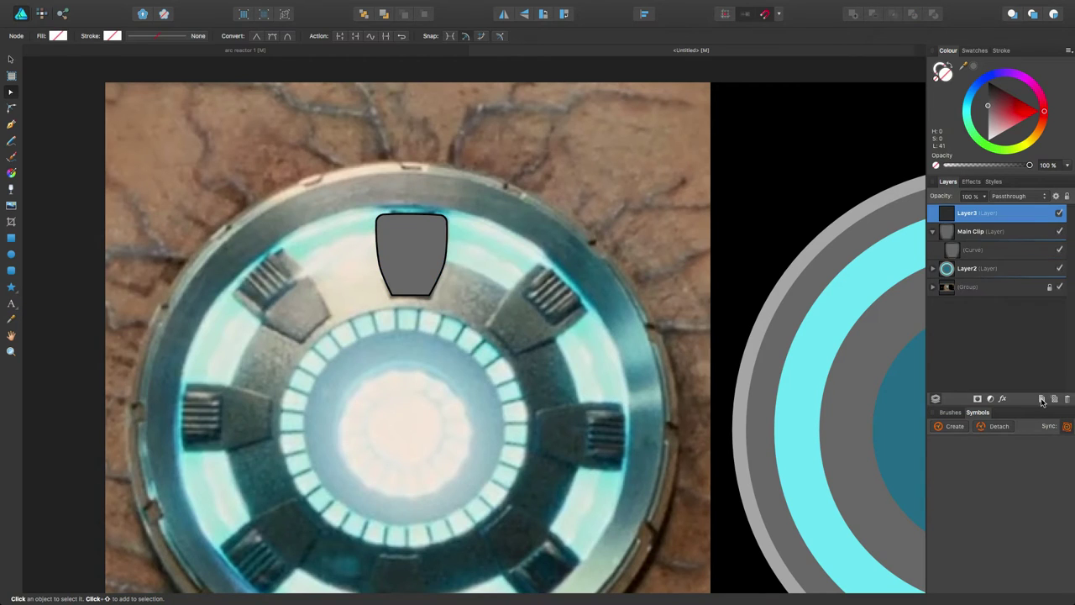
Drag Layer3 into Main Clip above the notch curve, then take the Rectangle tool.
{"action": "mouse_move", "coordinate": [982, 220]}
{"action": "left_mouse_down"}
{"action": "mouse_move", "coordinate": [948, 230]}
{"action": "mouse_move", "coordinate": [954, 245]}
{"action": "mouse_move", "coordinate": [951, 233]}
{"action": "mouse_move", "coordinate": [971, 232]}
{"action": "left_mouse_up"}
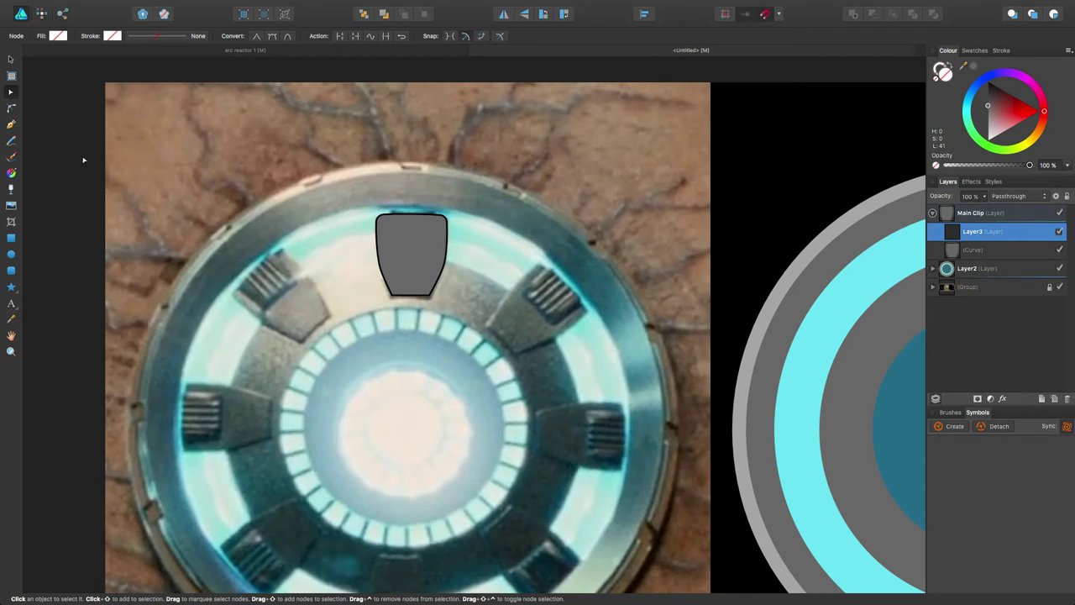
{"action": "left_click", "coordinate": [11, 270]}
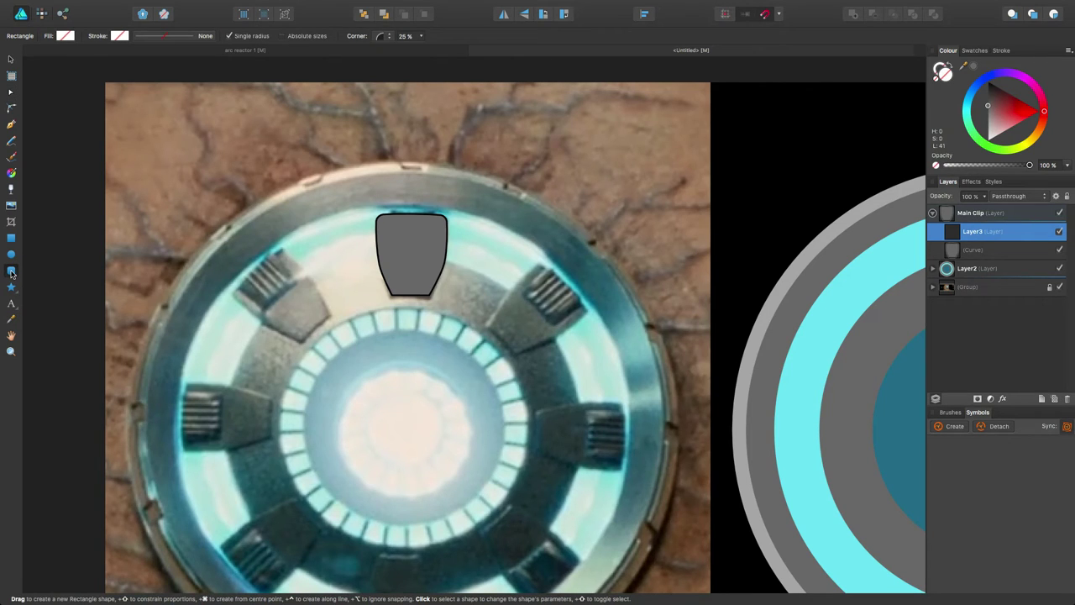
Draw a thin rounded bar down from the shield's top and make the shield semi-transparent.
{"action": "scroll", "coordinate": [455, 178], "scroll_direction": "down", "scroll_amount": 2}
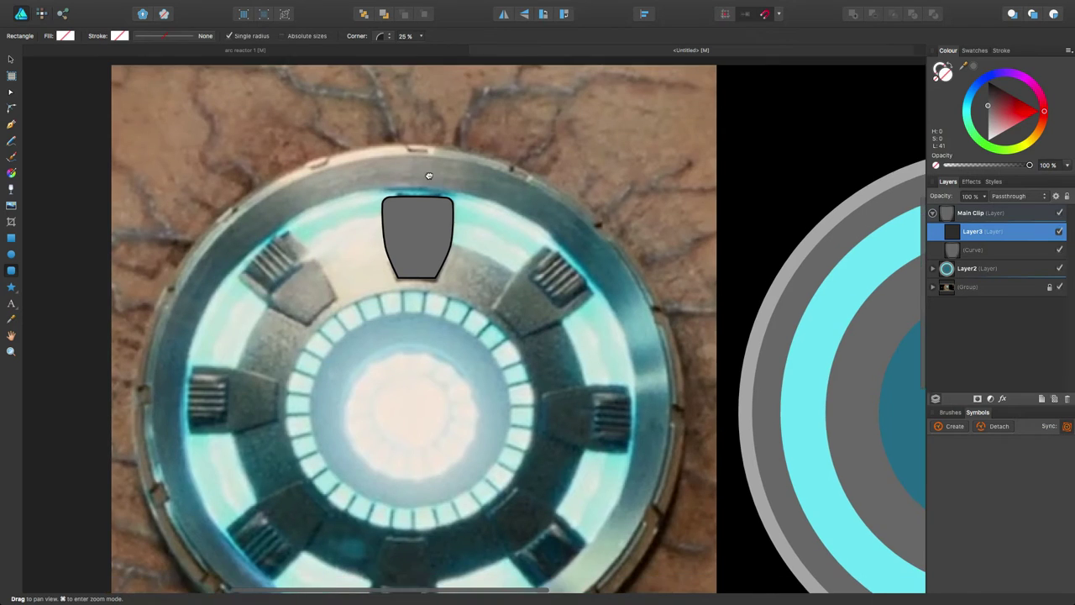
{"action": "scroll", "coordinate": [403, 183], "scroll_direction": "up", "scroll_amount": 5}
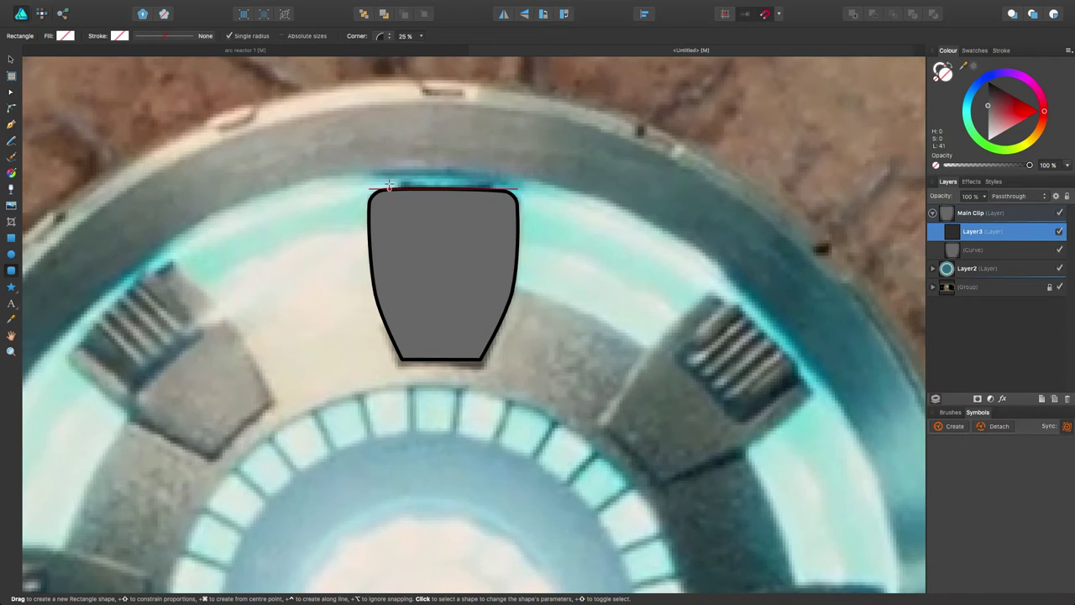
{"action": "left_click_drag", "start_coordinate": [392, 183], "coordinate": [408, 256]}
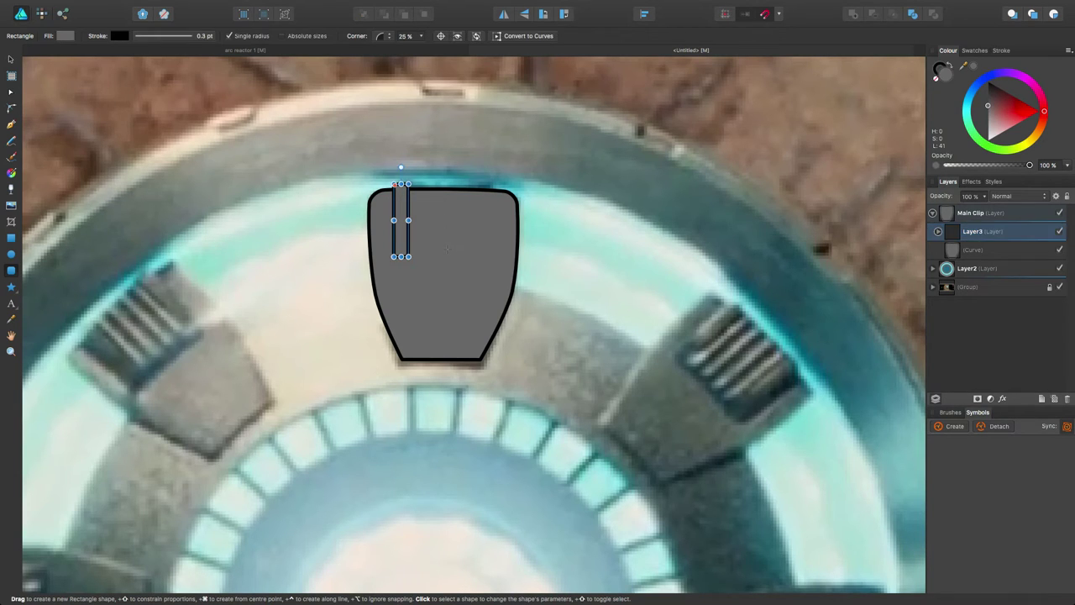
{"action": "left_click", "coordinate": [11, 58]}
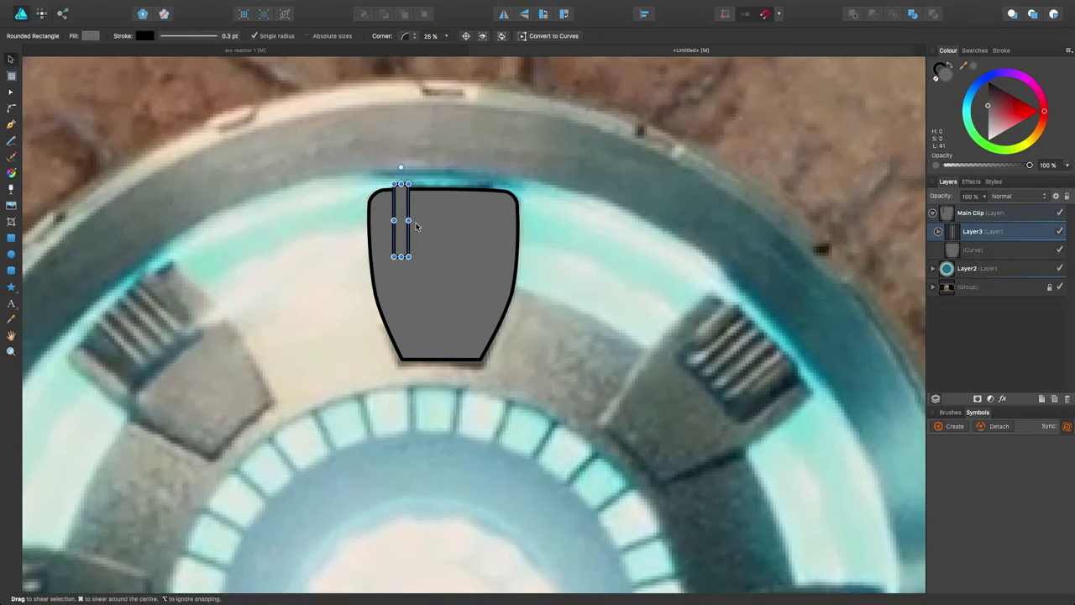
{"action": "left_click", "coordinate": [447, 227]}
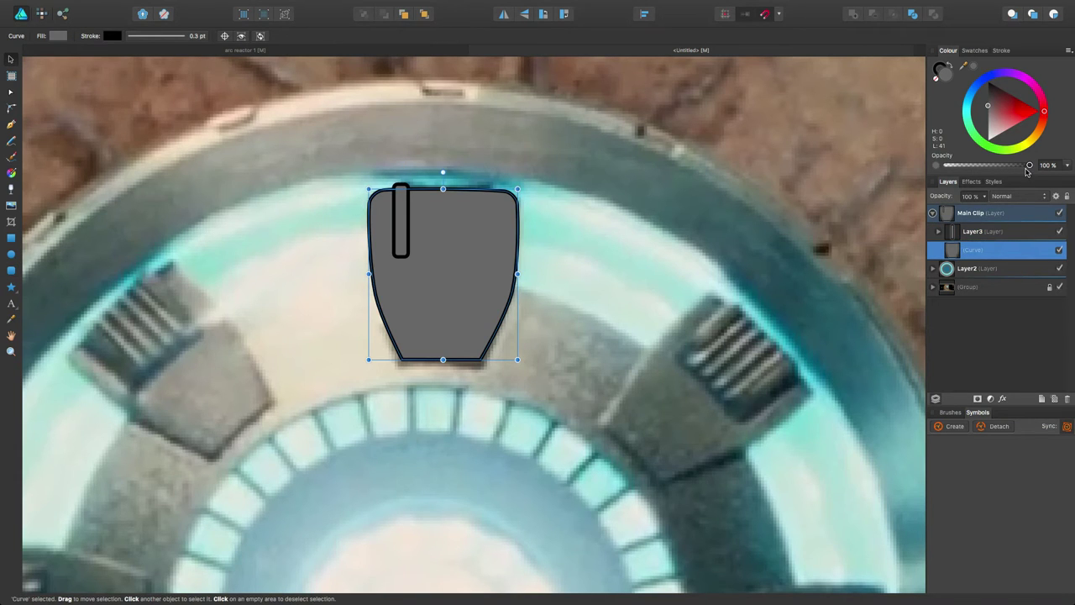
{"action": "left_click_drag", "start_coordinate": [1030, 166], "coordinate": [962, 168]}
Lengthen the bar and Alt-drag copies across the shield's top for six ribs.
{"action": "left_click", "coordinate": [401, 225]}
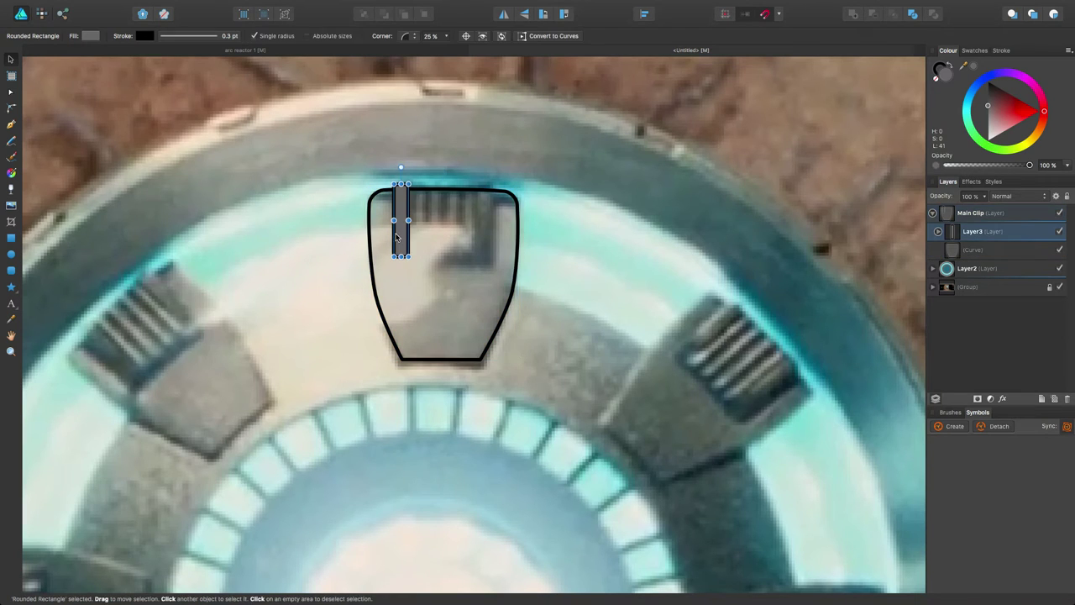
{"action": "left_click_drag", "start_coordinate": [401, 254], "coordinate": [402, 267]}
{"action": "left_click_drag", "start_coordinate": [401, 219], "coordinate": [483, 221]}
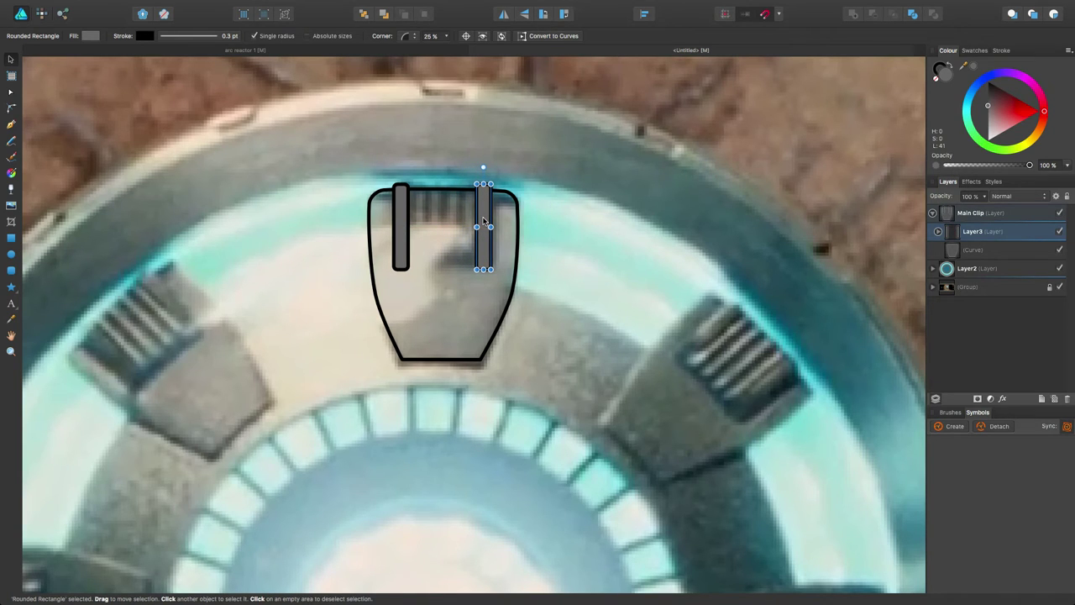
{"action": "left_click_drag", "start_coordinate": [483, 221], "coordinate": [465, 220]}
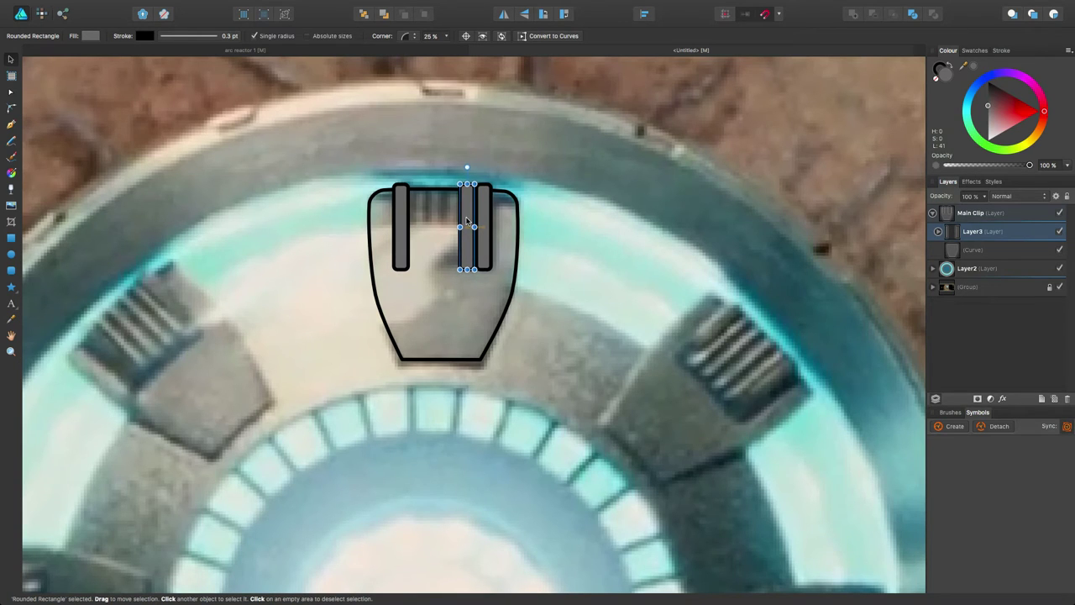
{"action": "left_click_drag", "start_coordinate": [459, 270], "coordinate": [470, 252]}
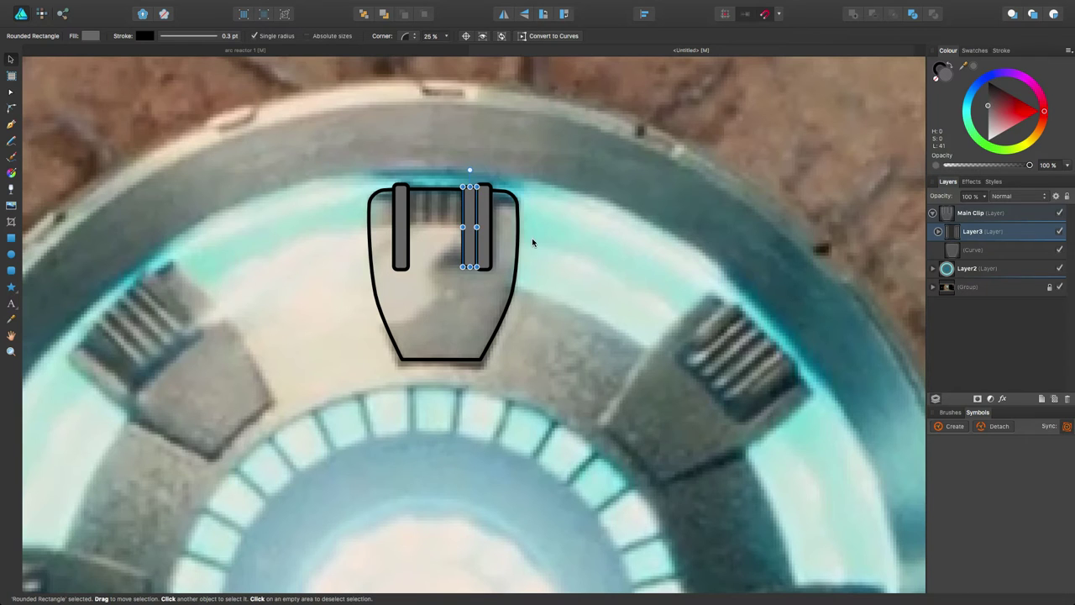
{"action": "scroll", "coordinate": [483, 208], "scroll_direction": "up", "scroll_amount": 3}
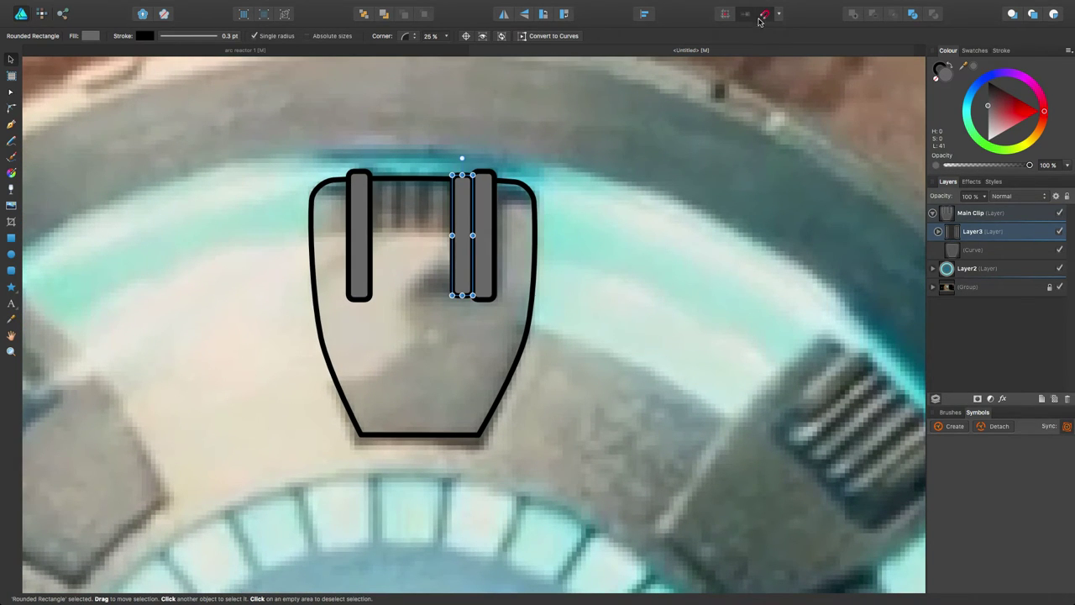
{"action": "left_click_drag", "start_coordinate": [465, 244], "coordinate": [443, 243]}
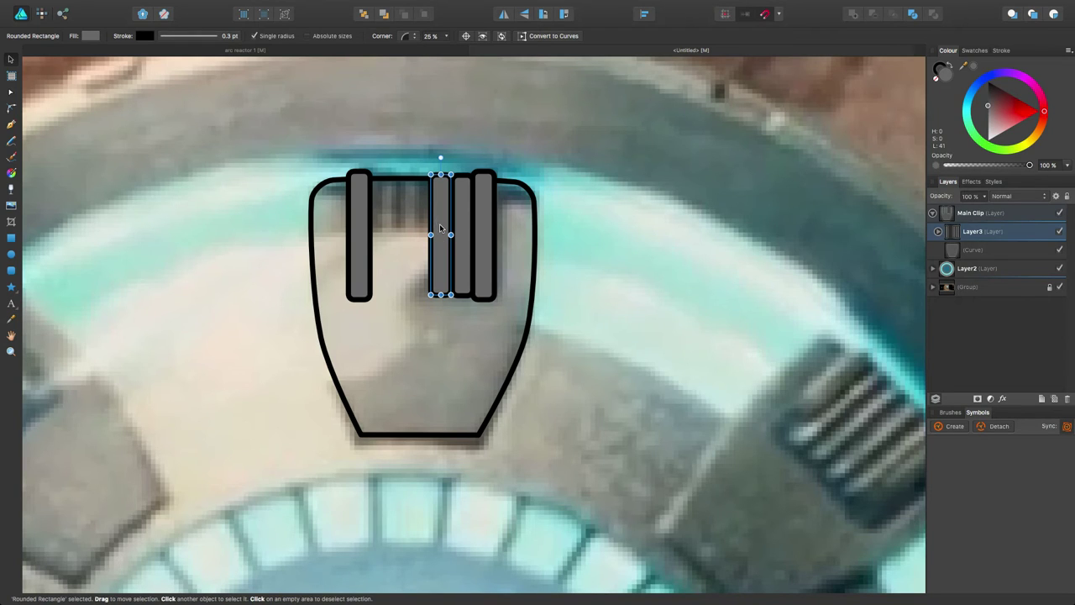
{"action": "left_click_drag", "start_coordinate": [441, 225], "coordinate": [393, 223]}
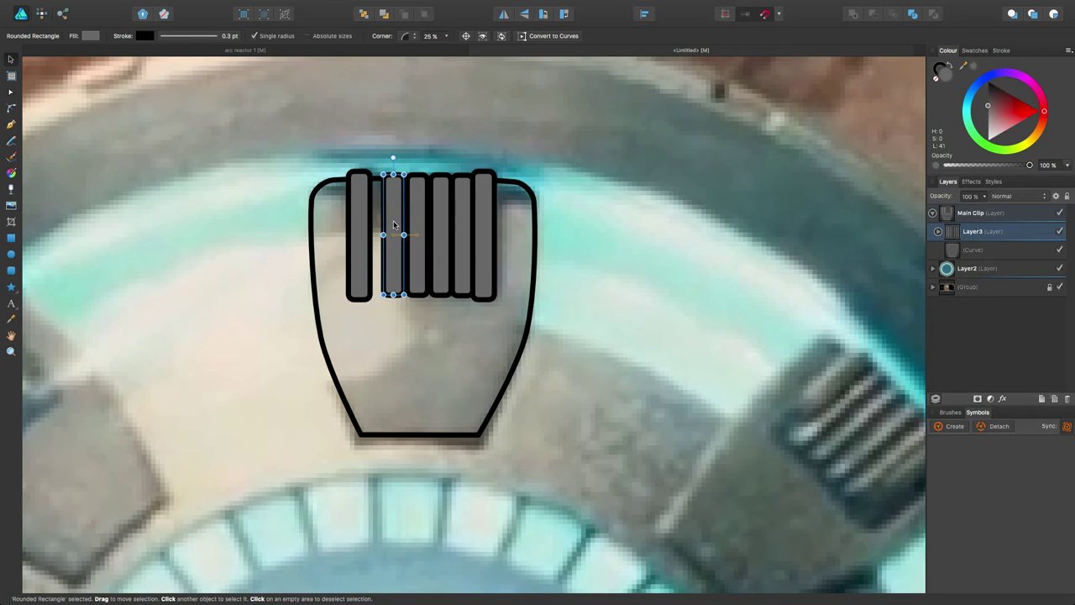
{"action": "key", "text": "Escape"}
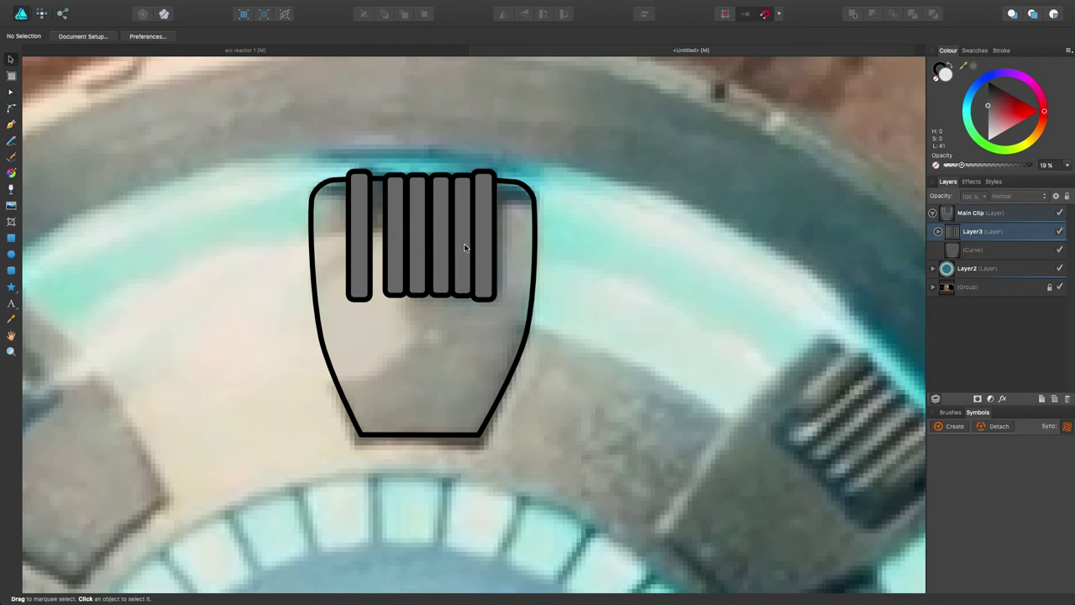
Select the four middle ribs and resize them to sit evenly across the gap.
{"action": "left_click", "coordinate": [463, 246]}
{"action": "left_click", "coordinate": [435, 240], "text": "shift"}
{"action": "left_click", "coordinate": [416, 234], "text": "shift"}
{"action": "left_click", "coordinate": [394, 229], "text": "shift"}
{"action": "left_click_drag", "start_coordinate": [384, 296], "coordinate": [421, 293]}
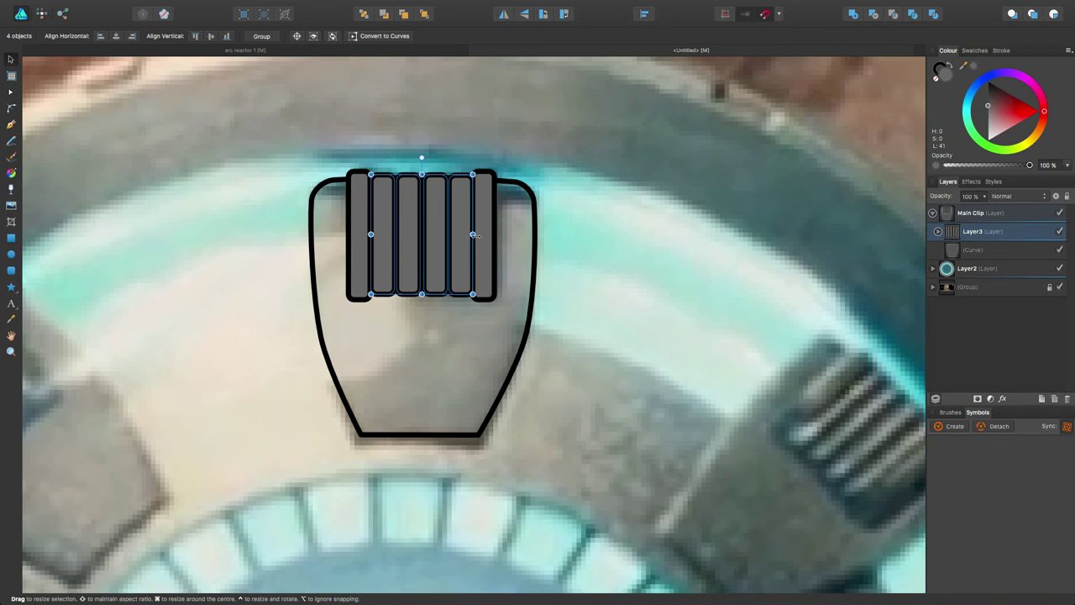
{"action": "left_click_drag", "start_coordinate": [476, 234], "coordinate": [473, 235]}
{"action": "left_click_drag", "start_coordinate": [371, 234], "coordinate": [374, 235]}
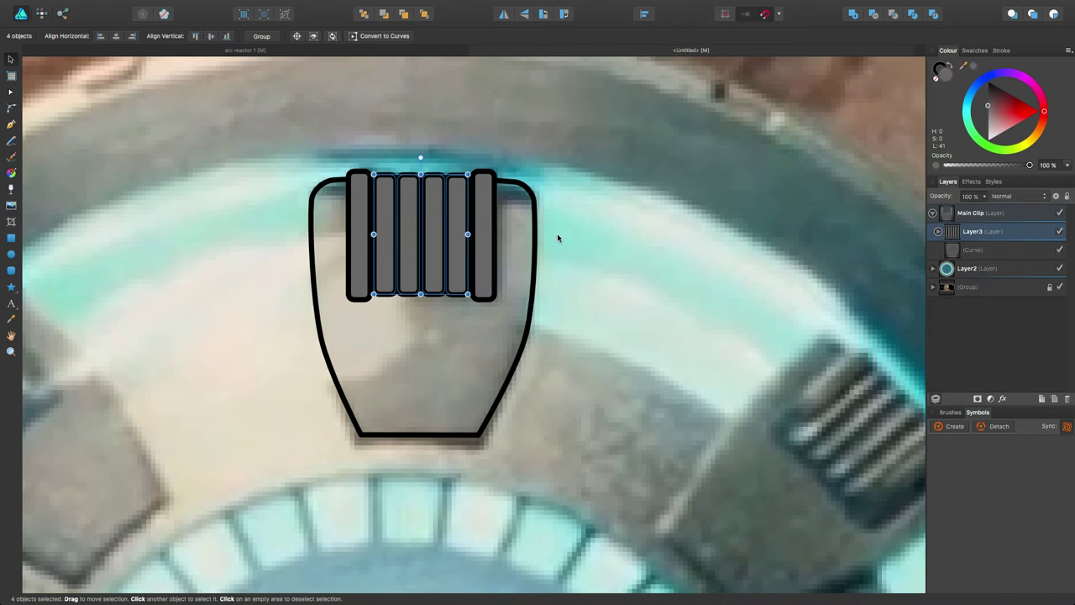
{"action": "left_click", "coordinate": [579, 234]}
Restore the shield curve to 100% opacity and bring both artboards into view.
{"action": "scroll", "coordinate": [502, 279], "scroll_direction": "down", "scroll_amount": 5}
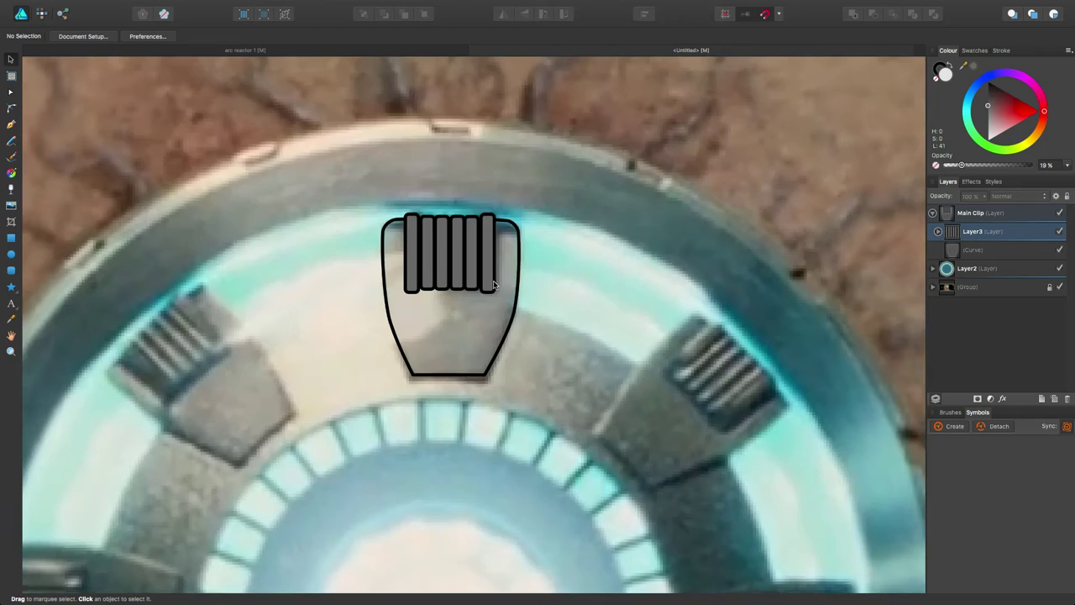
{"action": "left_click", "coordinate": [958, 249]}
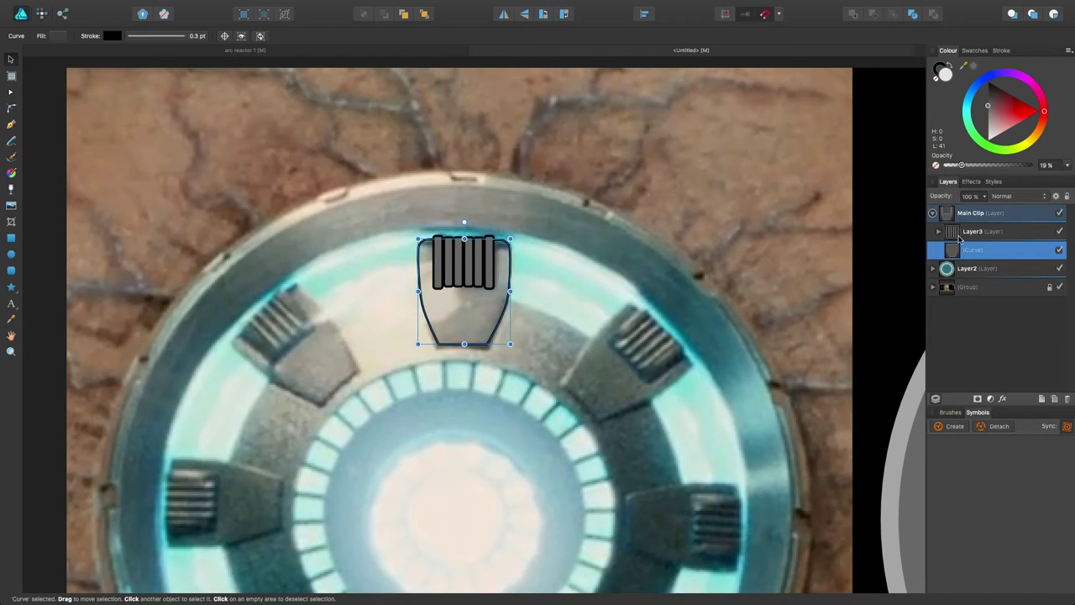
{"action": "left_click_drag", "start_coordinate": [962, 164], "coordinate": [1016, 172]}
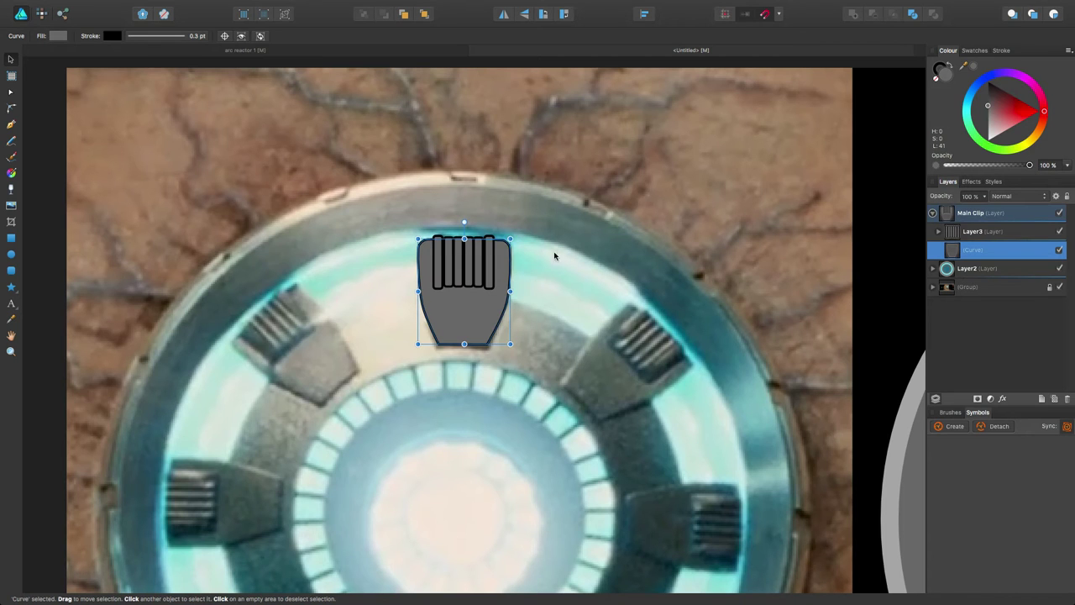
{"action": "left_click", "coordinate": [671, 210]}
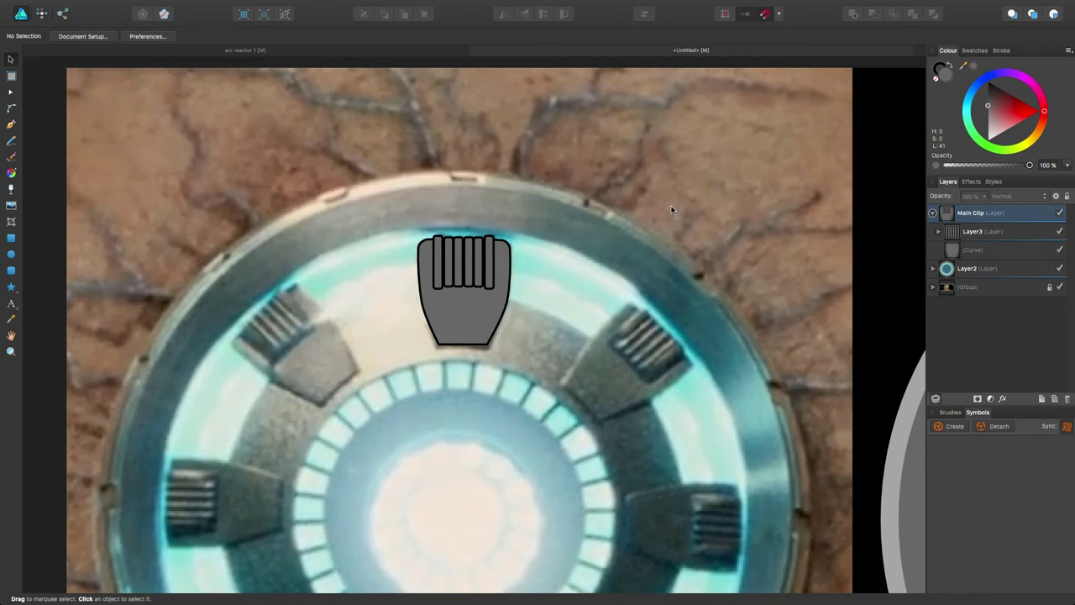
{"action": "scroll", "coordinate": [493, 265], "scroll_direction": "down", "scroll_amount": 5}
{"action": "left_click_drag", "start_coordinate": [588, 244], "coordinate": [440, 207]}
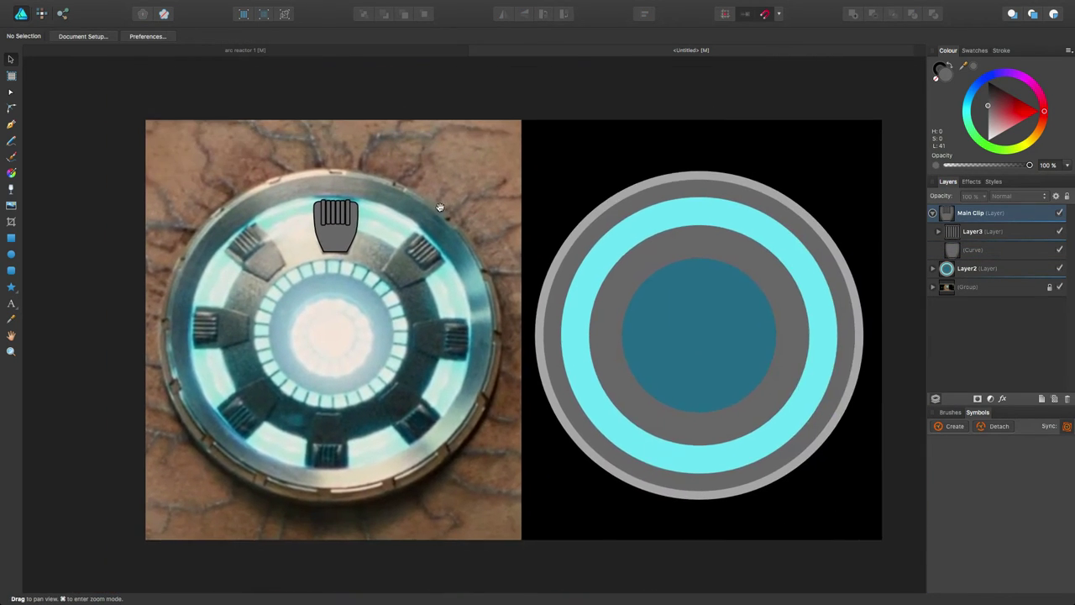
{"action": "left_click", "coordinate": [935, 214]}
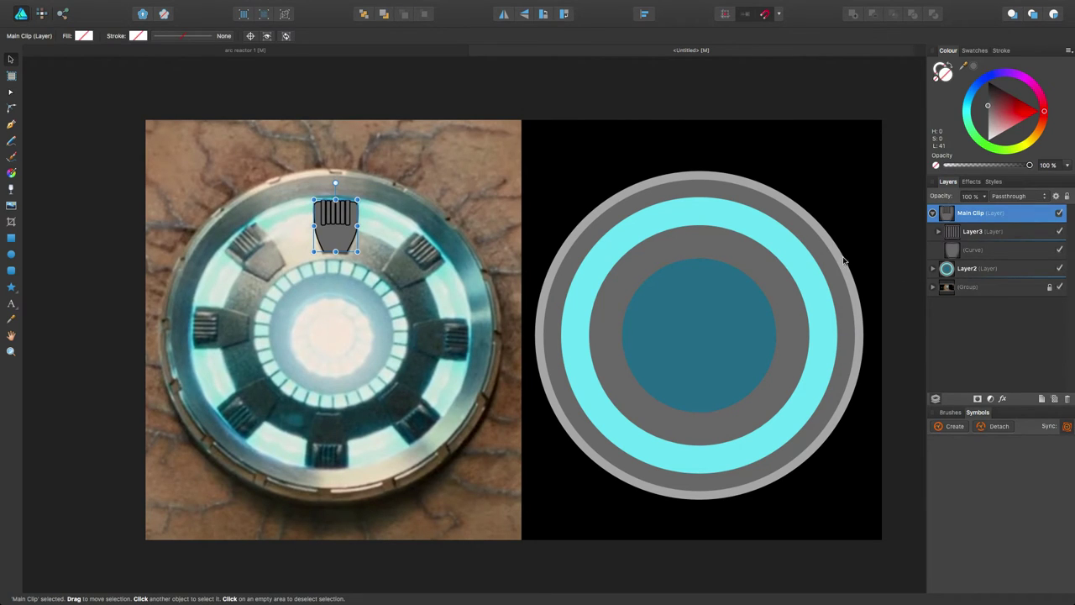
Move the ribbed notch onto the circle drawing at its top centre.
{"action": "mouse_move", "coordinate": [334, 236]}
{"action": "left_mouse_down"}
{"action": "mouse_move", "coordinate": [752, 246]}
{"action": "mouse_move", "coordinate": [700, 235]}
{"action": "left_mouse_up"}
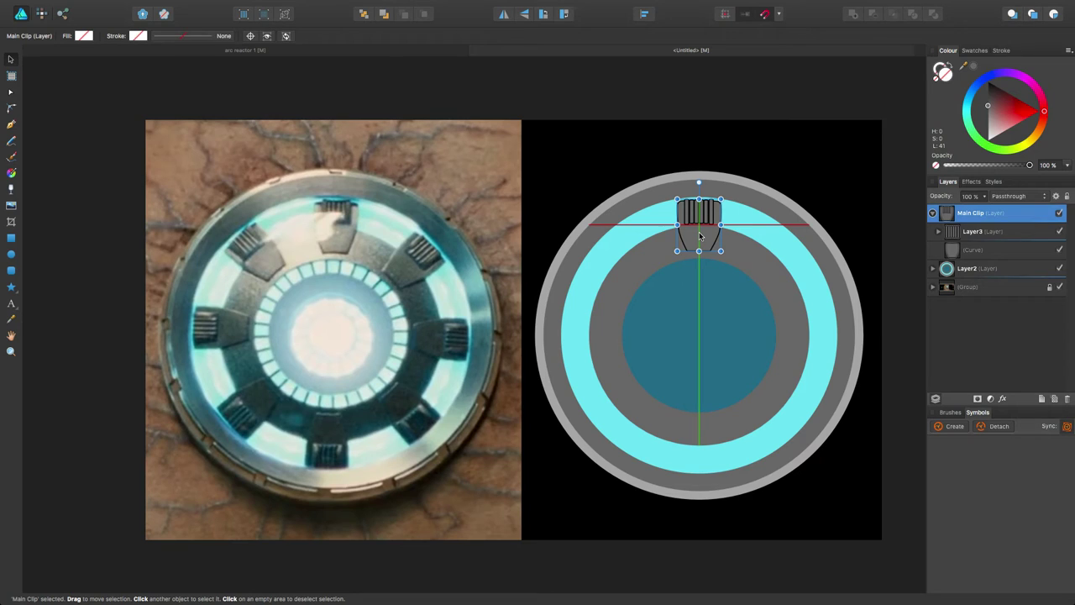
{"action": "left_click_drag", "start_coordinate": [700, 235], "coordinate": [700, 235]}
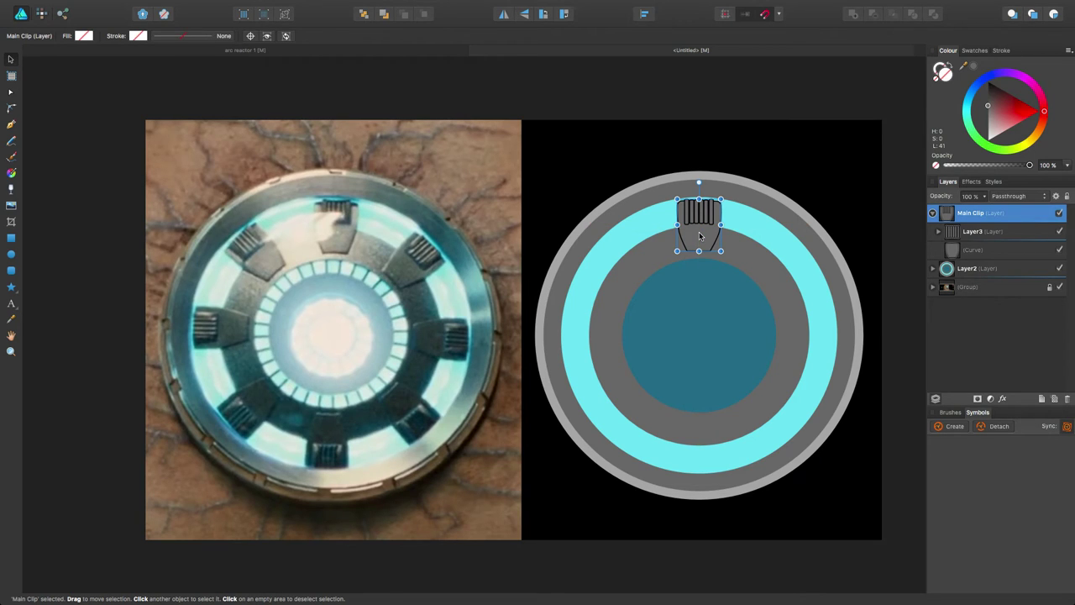
{"action": "left_click", "coordinate": [767, 173]}
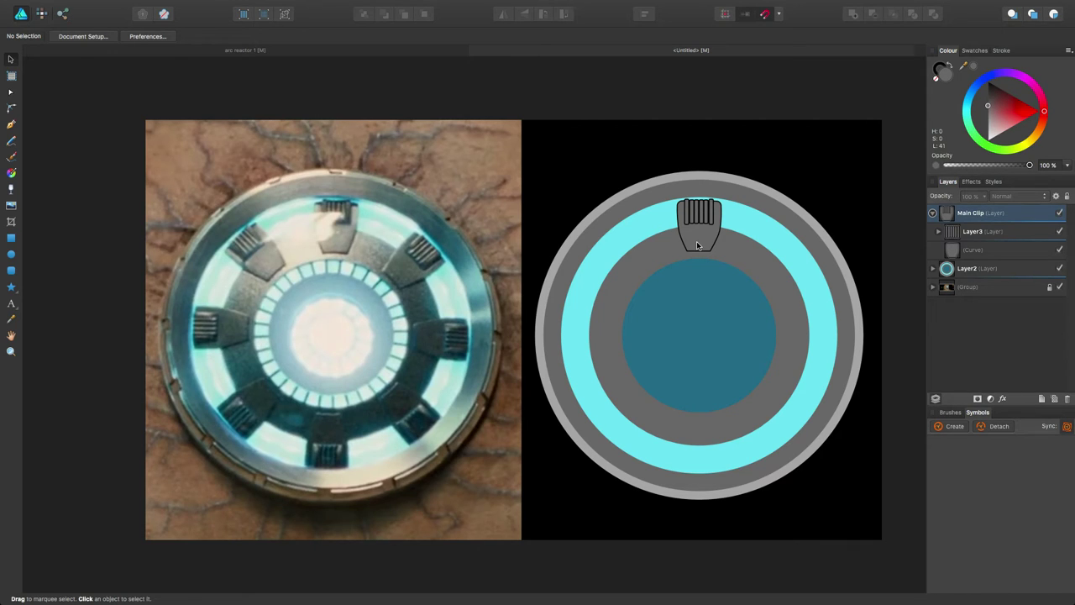
Select the whole Main Clip layer and turn it into a reusable symbol.
{"action": "left_click", "coordinate": [697, 245]}
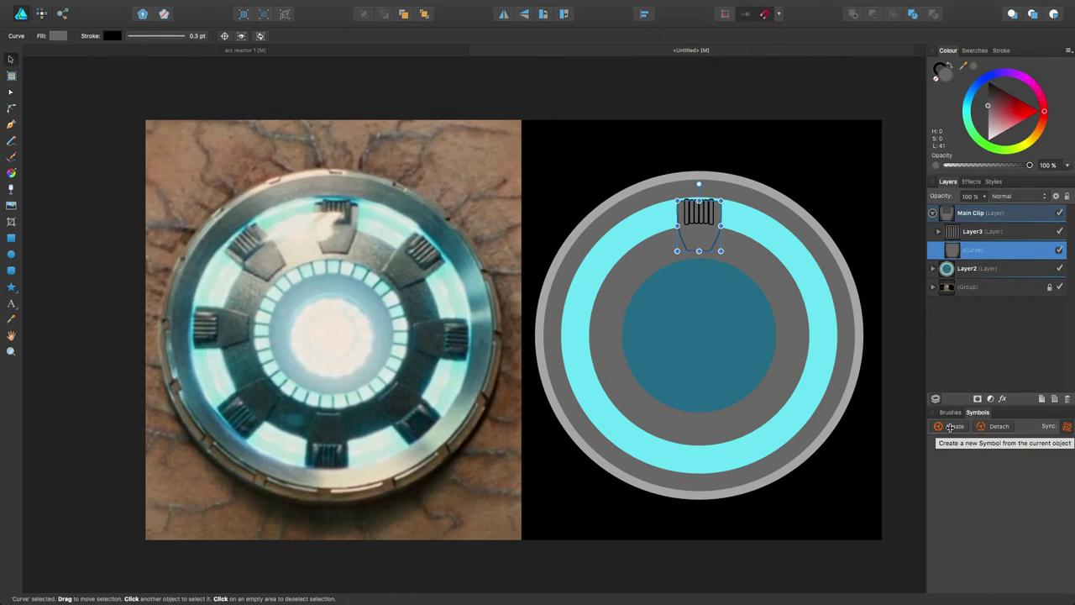
{"action": "left_click", "coordinate": [970, 231]}
{"action": "left_click", "coordinate": [970, 214]}
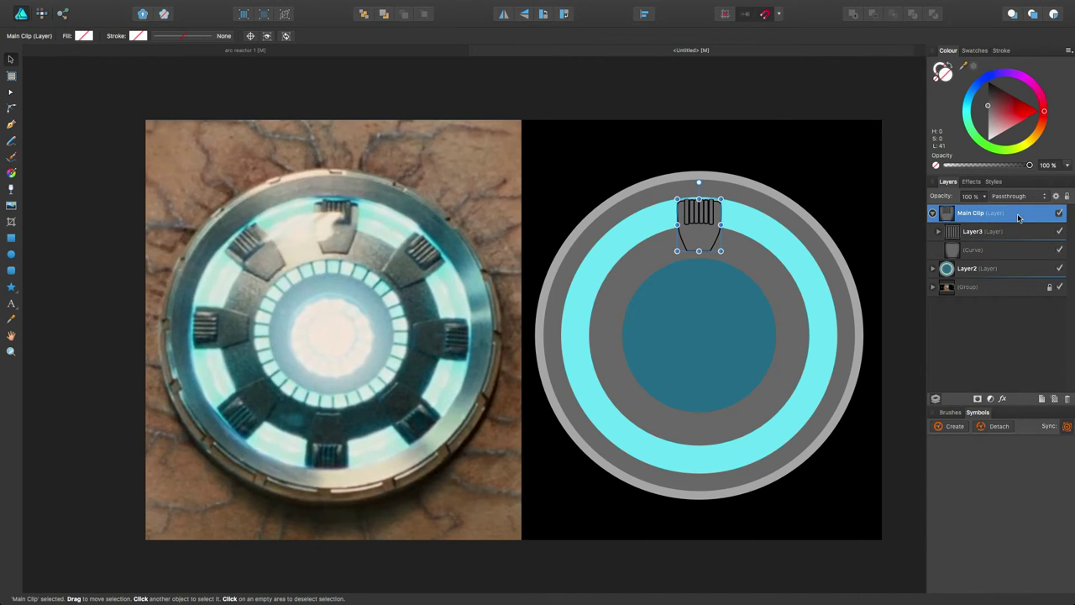
{"action": "left_click", "coordinate": [953, 429]}
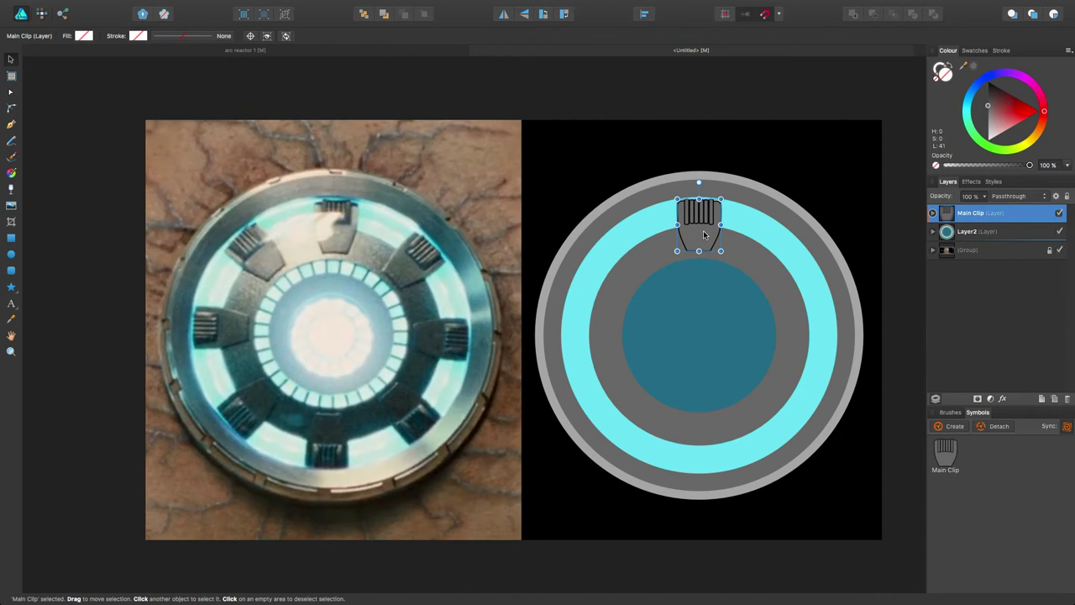
Alt-drag a duplicate of the Main Clip notch just right of the original.
{"action": "left_click_drag", "start_coordinate": [704, 235], "coordinate": [760, 255]}
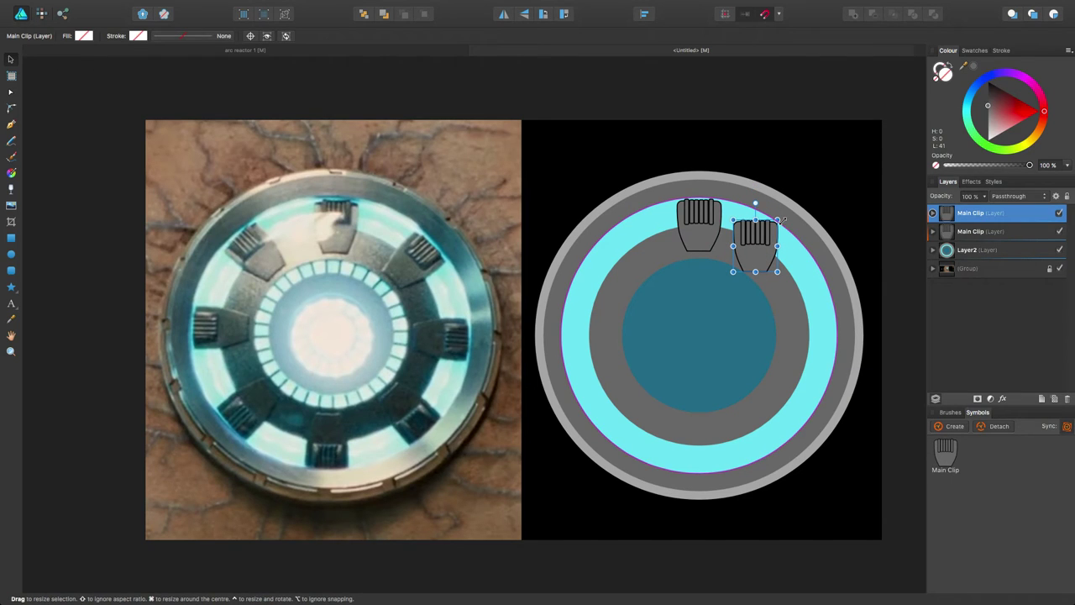
Undo the rotated copy so the duplicate notch sits exactly on the original, then pan left.
{"action": "left_click_drag", "start_coordinate": [785, 217], "coordinate": [844, 343]}
{"action": "key", "text": "super+z"}
{"action": "key", "text": "super+z"}
{"action": "key", "text": "super+z"}
{"action": "key", "text": "super+z"}
{"action": "key", "text": "super+z"}
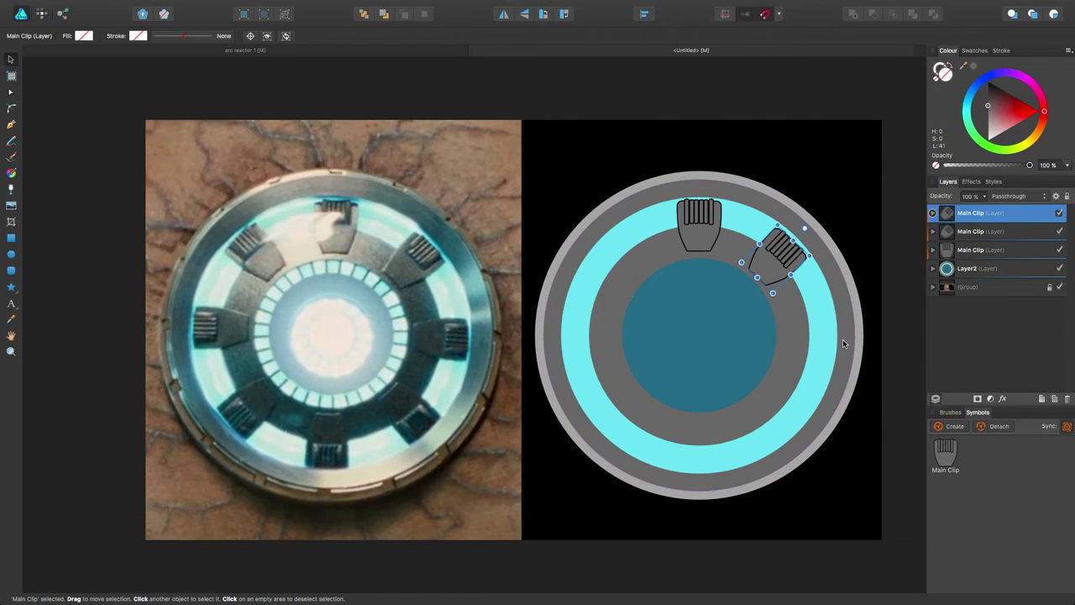
{"action": "key", "text": "super+z"}
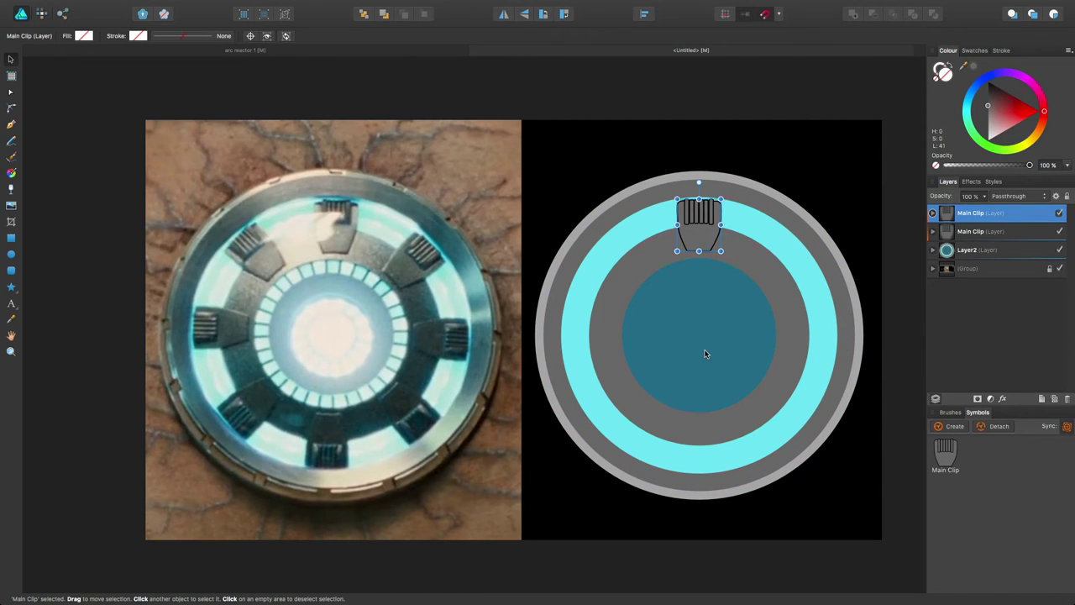
{"action": "left_click_drag", "start_coordinate": [720, 324], "coordinate": [677, 321]}
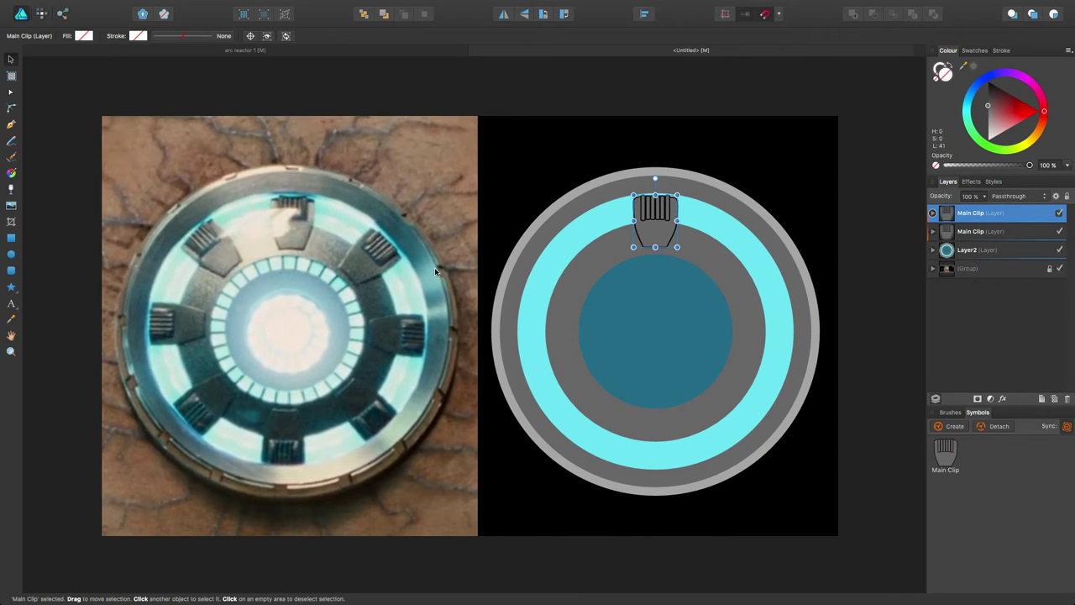
Show the rotation centre, test a rotation about the notch, then undo it and the duplicate.
{"action": "left_click", "coordinate": [251, 37]}
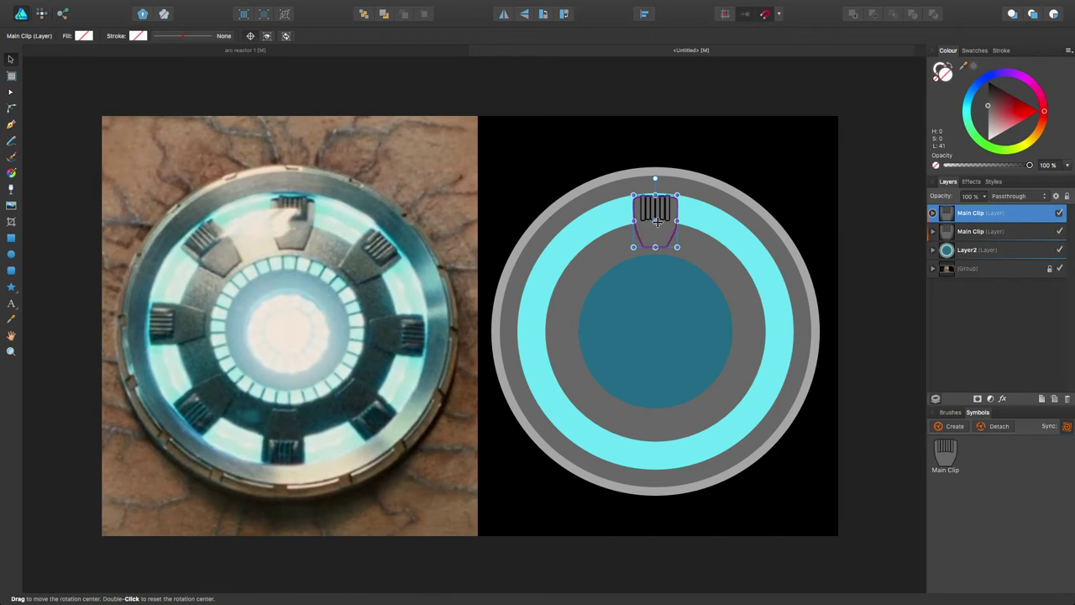
{"action": "left_click_drag", "start_coordinate": [653, 219], "coordinate": [655, 220]}
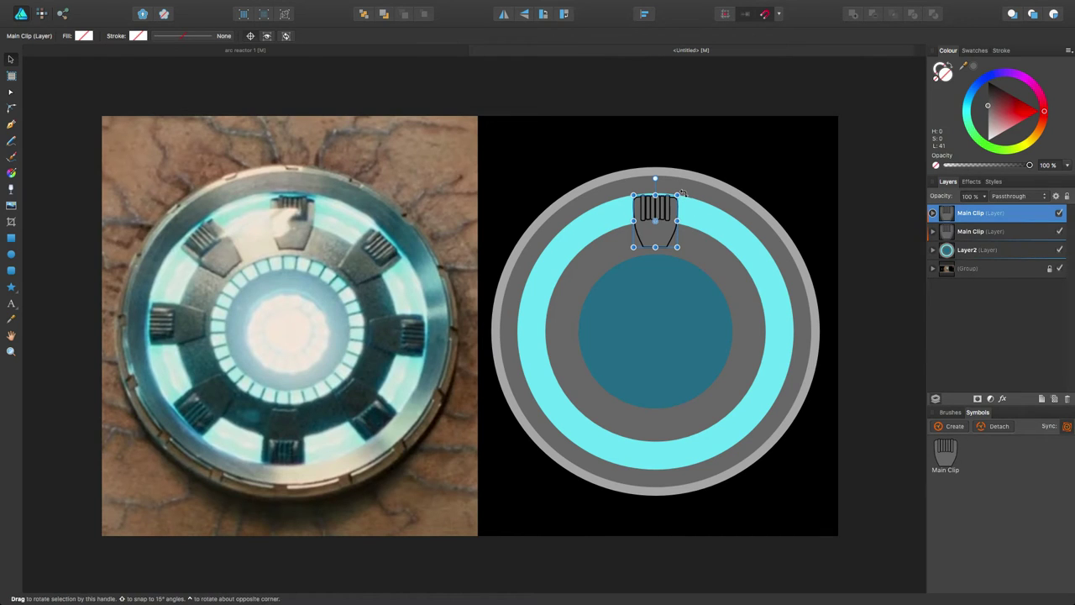
{"action": "left_click_drag", "start_coordinate": [683, 194], "coordinate": [711, 220]}
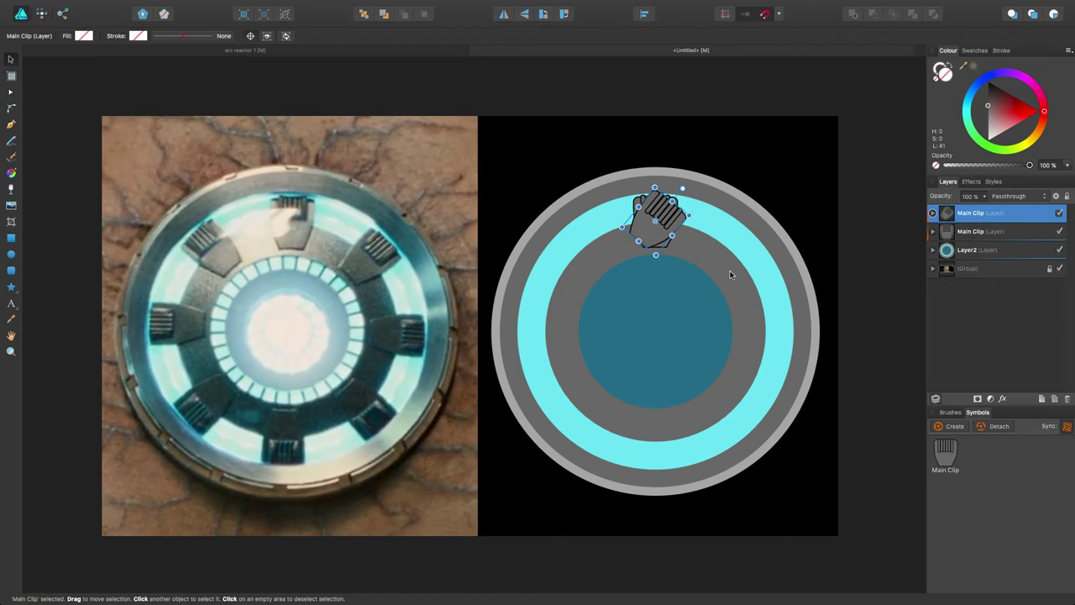
{"action": "key", "text": "ctrl+z"}
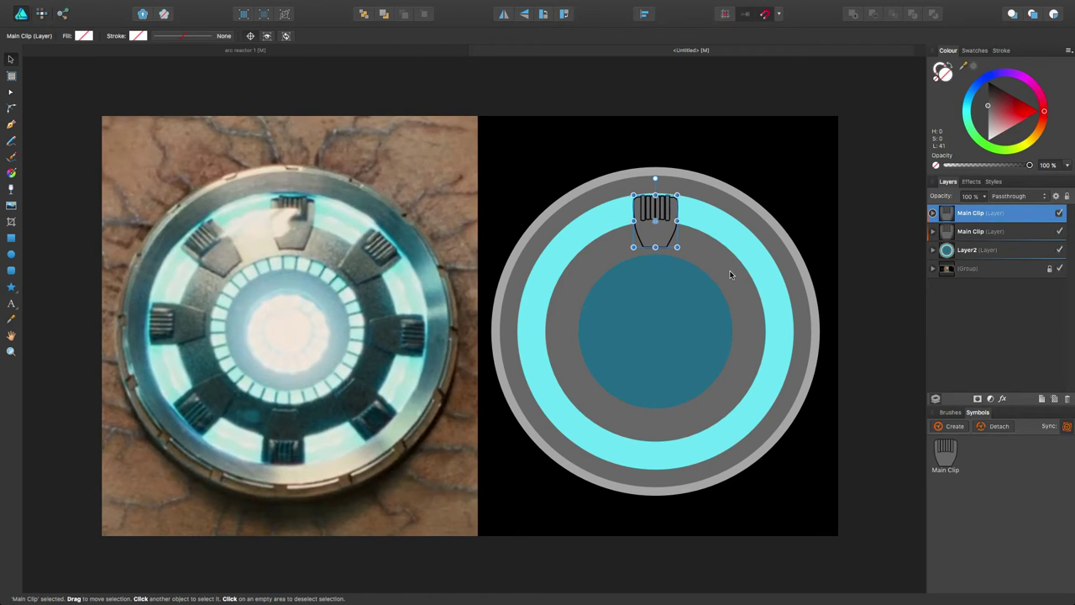
{"action": "key", "text": "ctrl+z"}
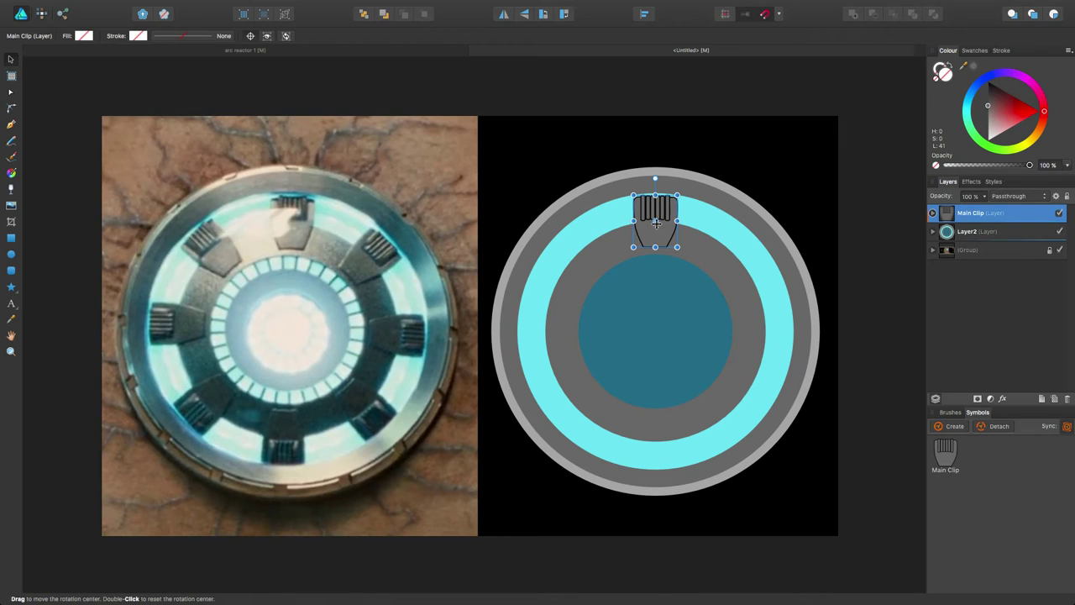
Place the notch's rotation centre precisely on the reactor core's centre, undoing test rotations.
{"action": "left_click_drag", "start_coordinate": [656, 221], "coordinate": [655, 273]}
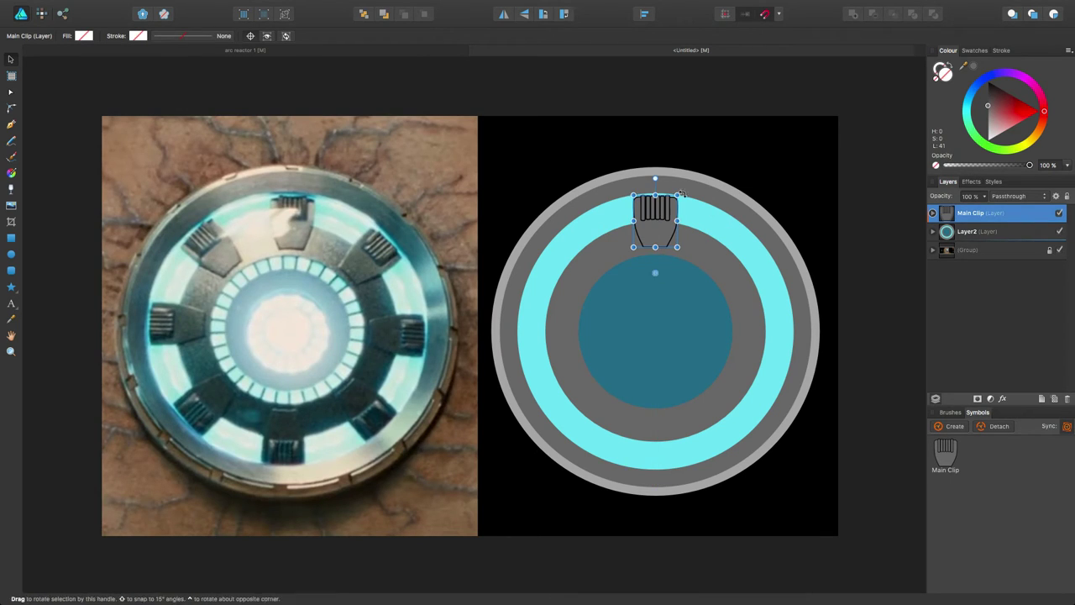
{"action": "left_click_drag", "start_coordinate": [683, 193], "coordinate": [659, 180]}
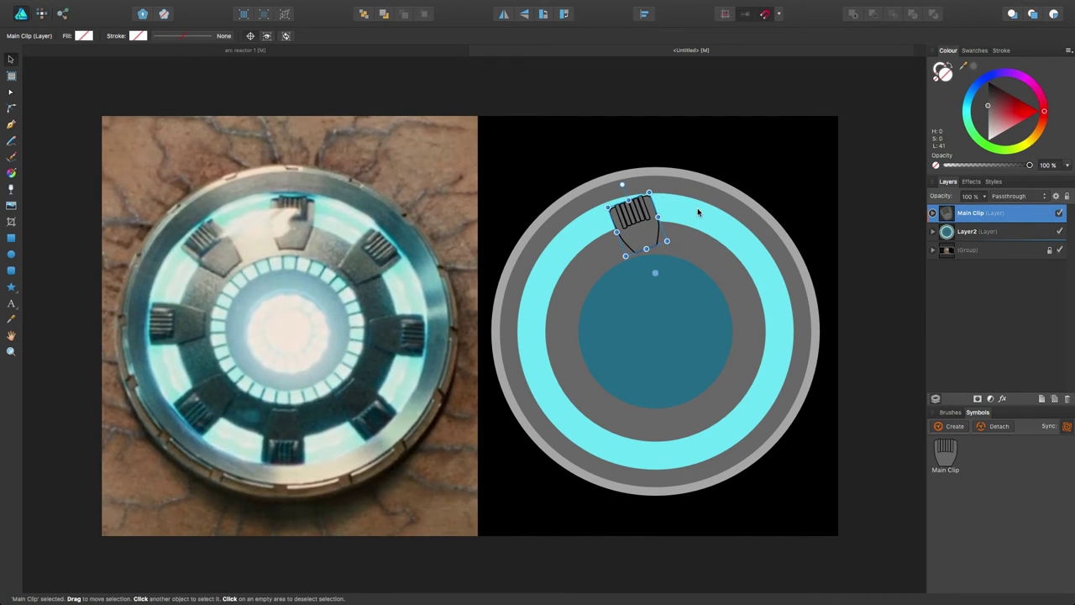
{"action": "key", "text": "super+z"}
{"action": "left_click_drag", "start_coordinate": [656, 273], "coordinate": [654, 331]}
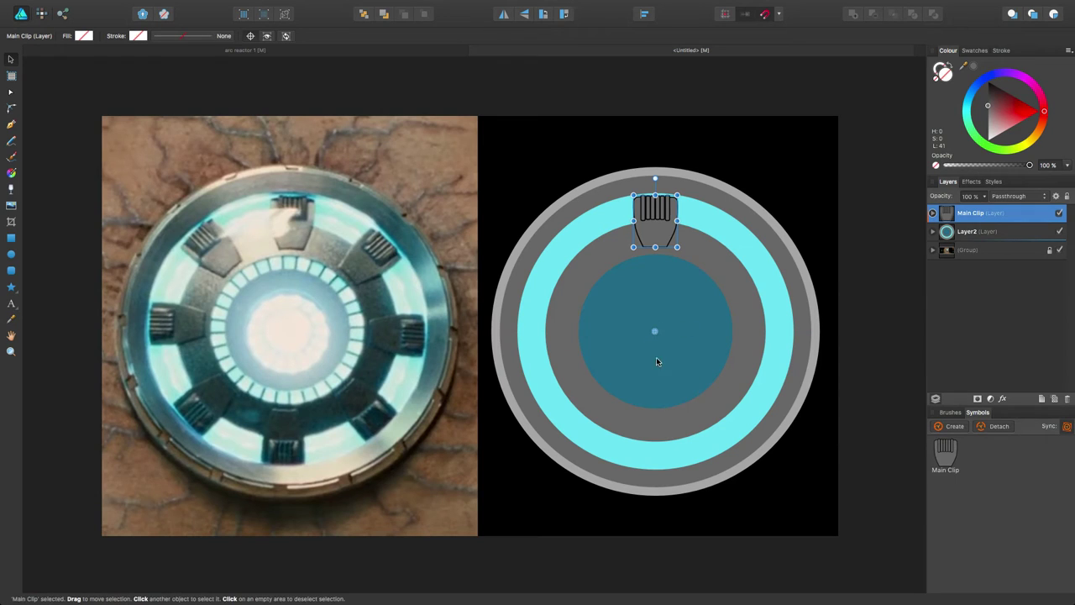
{"action": "left_click_drag", "start_coordinate": [683, 192], "coordinate": [773, 259]}
{"action": "key", "text": "super+z"}
{"action": "left_click_drag", "start_coordinate": [656, 331], "coordinate": [654, 330]}
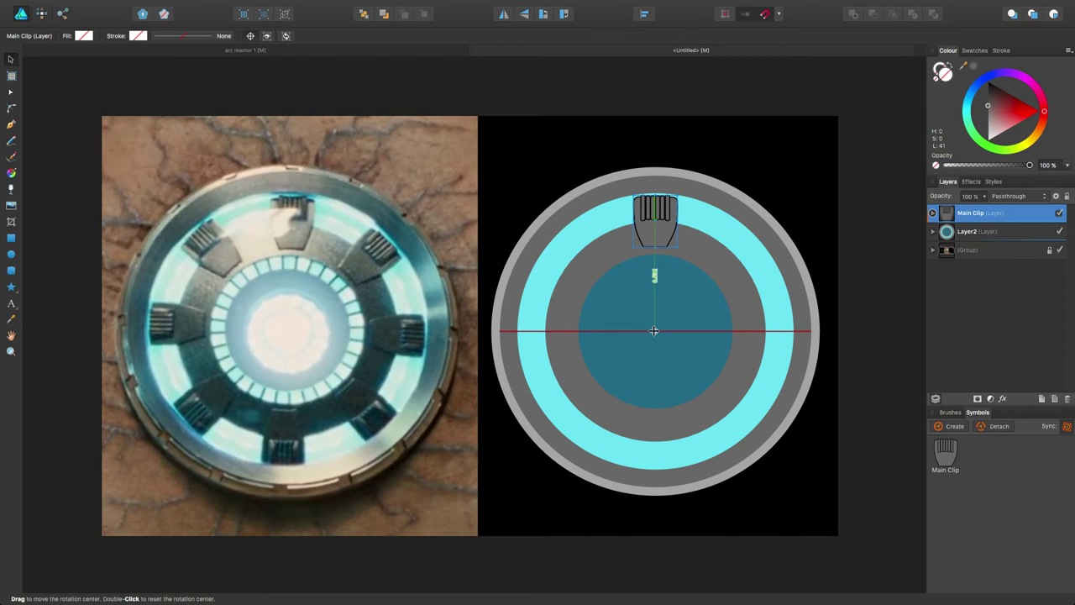
{"action": "left_click_drag", "start_coordinate": [654, 331], "coordinate": [654, 330]}
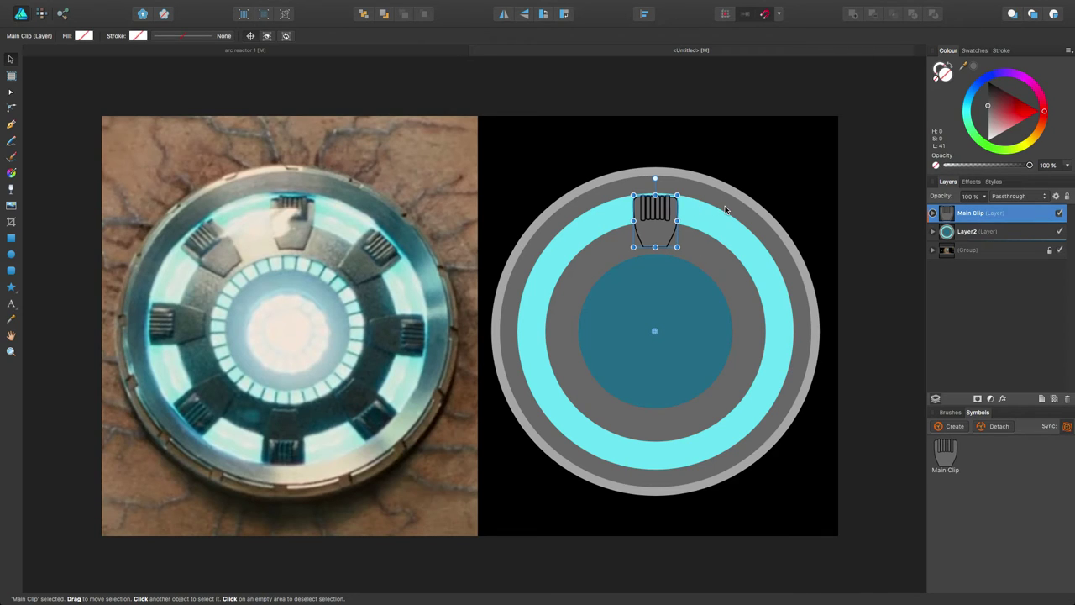
{"action": "double_click", "coordinate": [655, 234]}
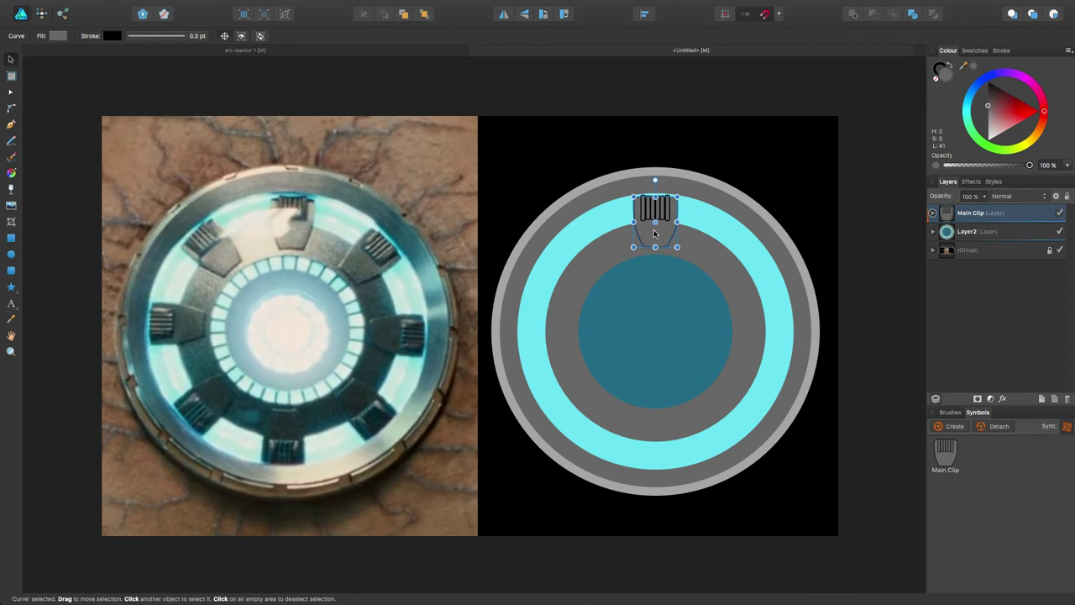
Duplicate Main Clip with Cmd+J and rotate the copy -45° around the core.
{"action": "left_click", "coordinate": [1023, 215]}
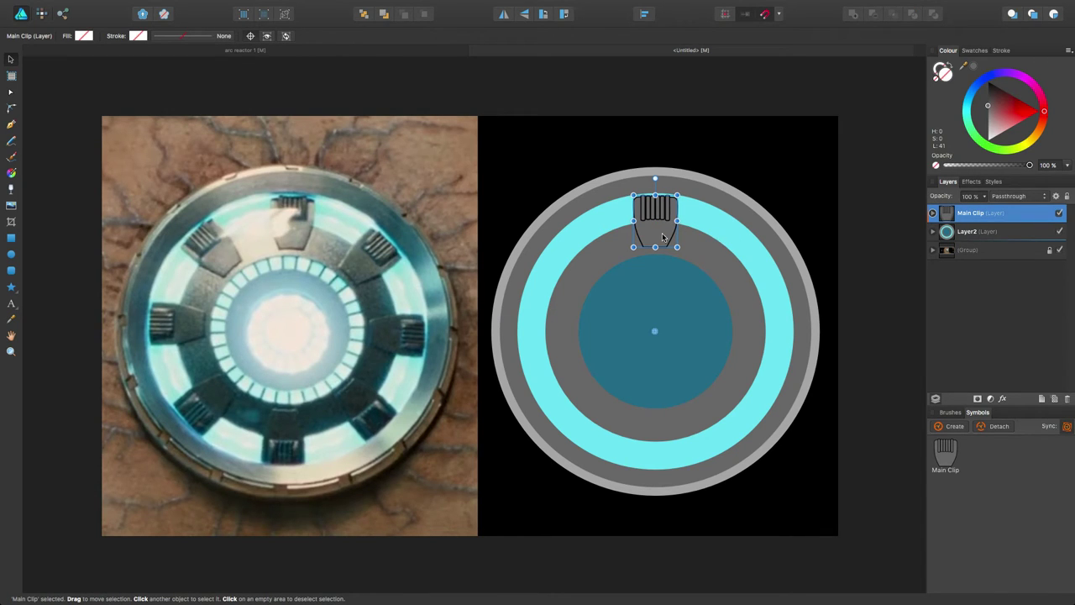
{"action": "key", "text": "super+j"}
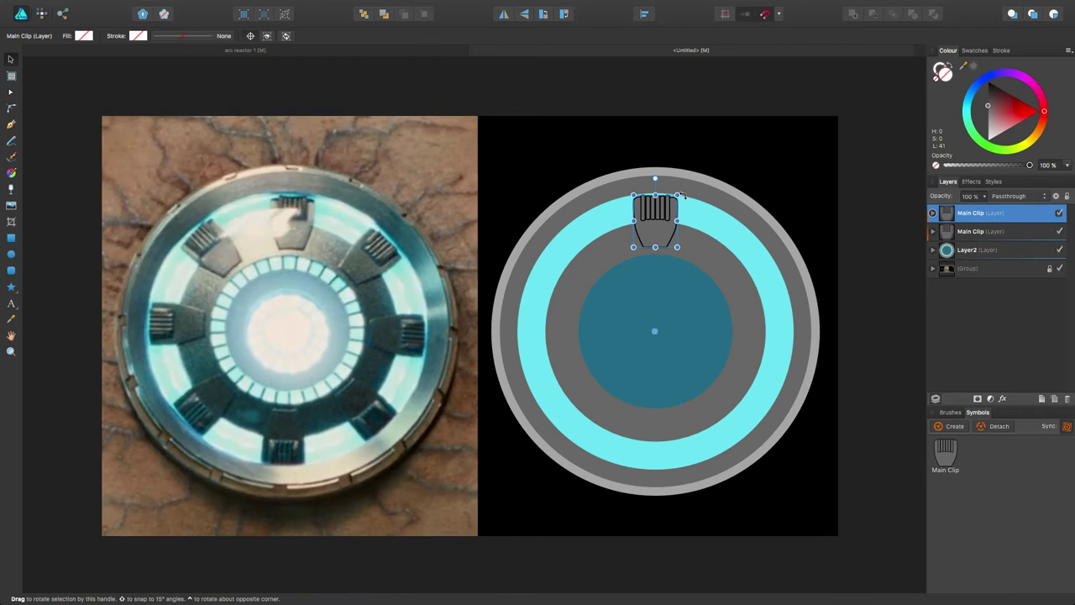
{"action": "left_click_drag", "start_coordinate": [682, 196], "coordinate": [763, 231]}
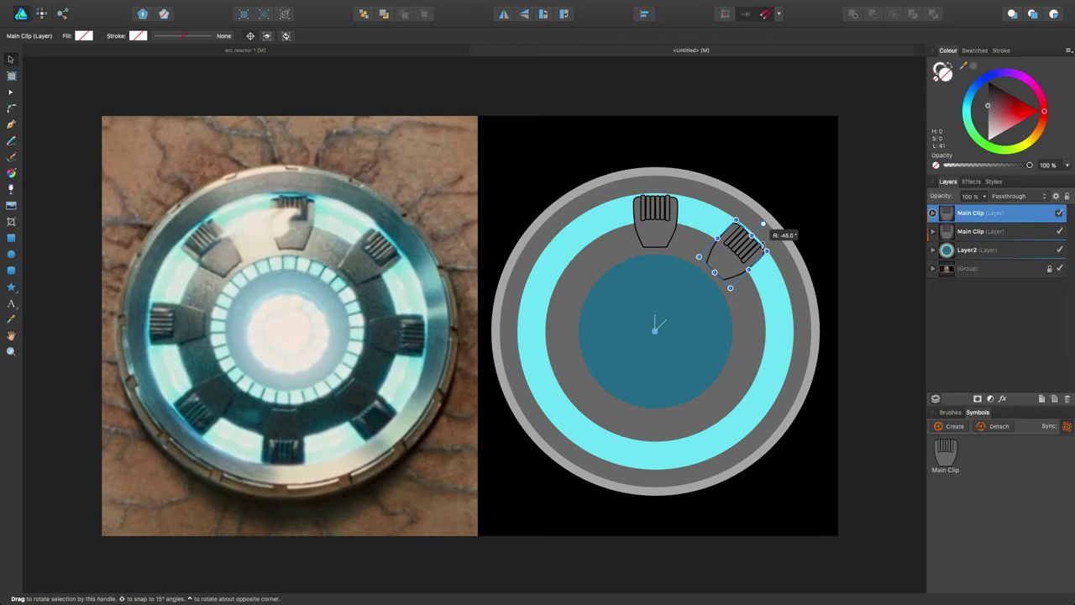
{"action": "left_click_drag", "start_coordinate": [763, 231], "coordinate": [763, 232]}
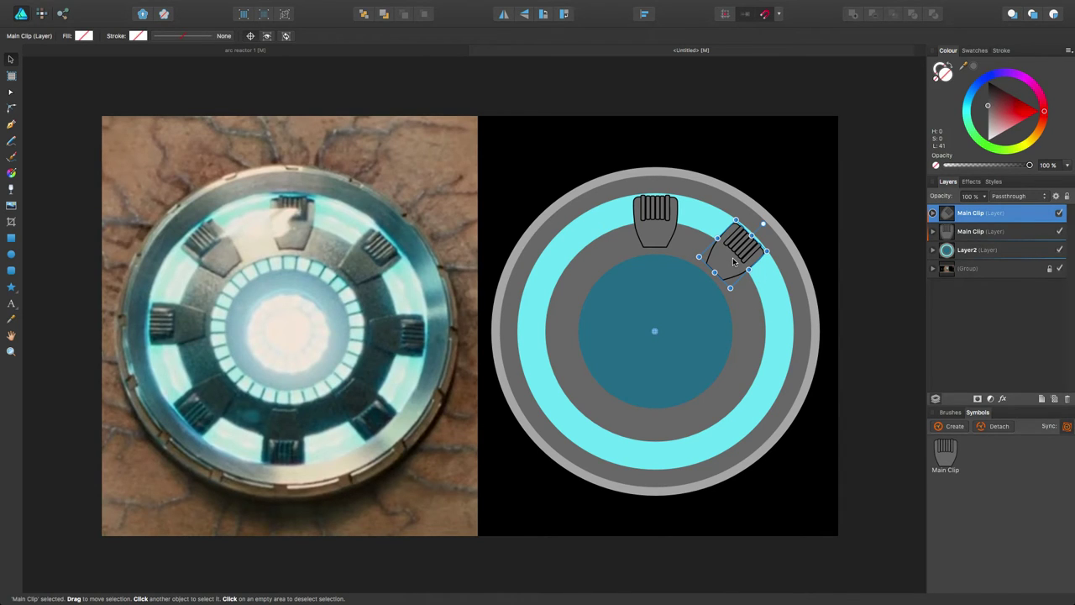
Repeat the duplicate-and-rotate to complete eight notches, removing the extra overlapping one.
{"action": "key", "text": "super+j"}
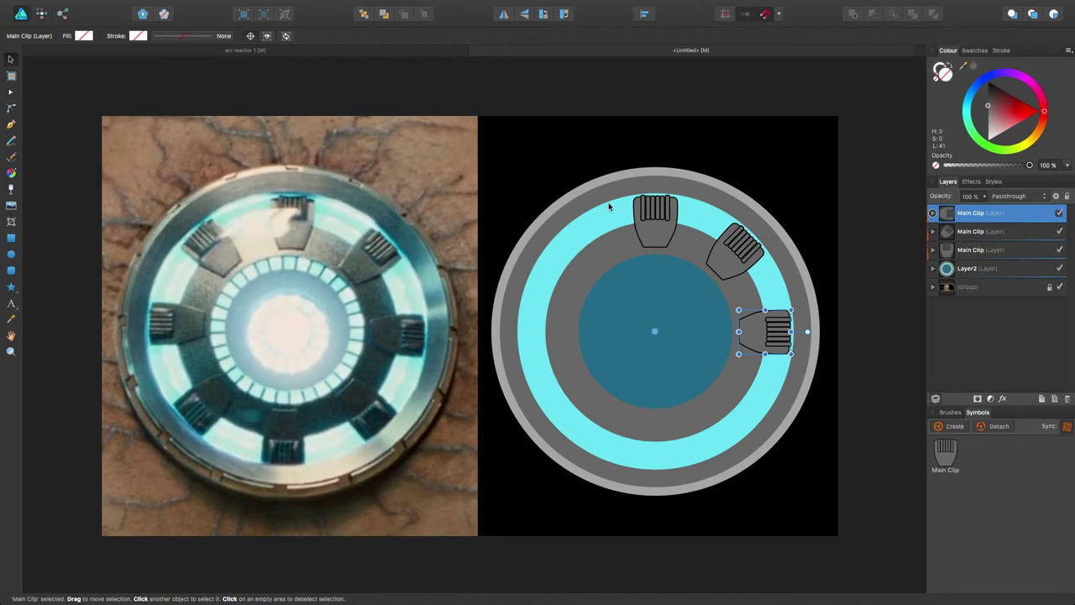
{"action": "key", "text": "ctrl+j"}
{"action": "key", "text": "ctrl+j"}
{"action": "key", "text": "ctrl+j"}
{"action": "key", "text": "ctrl+j"}
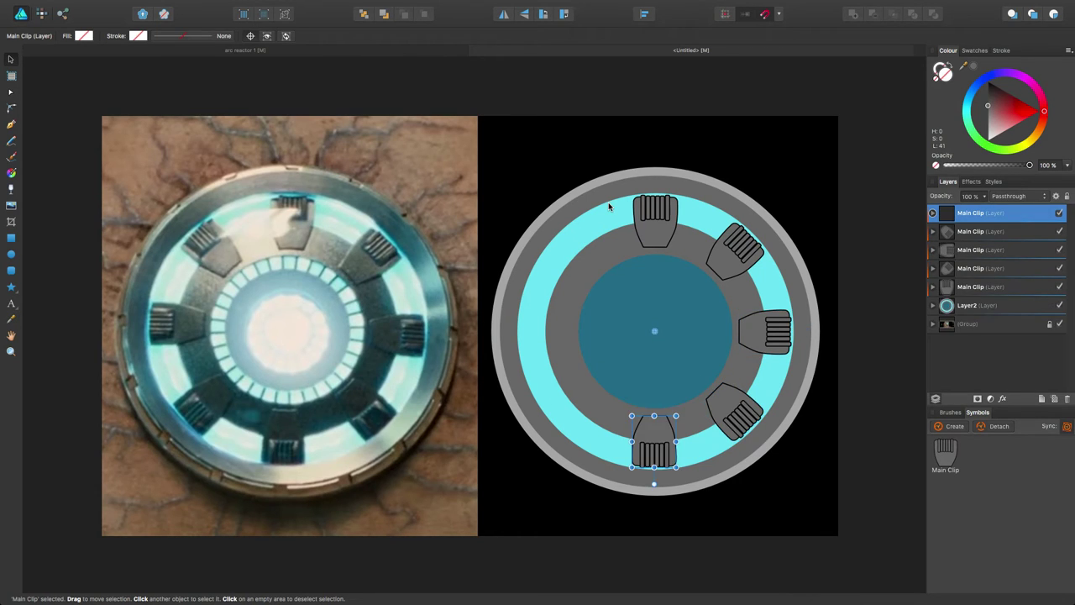
{"action": "key", "text": "ctrl+j"}
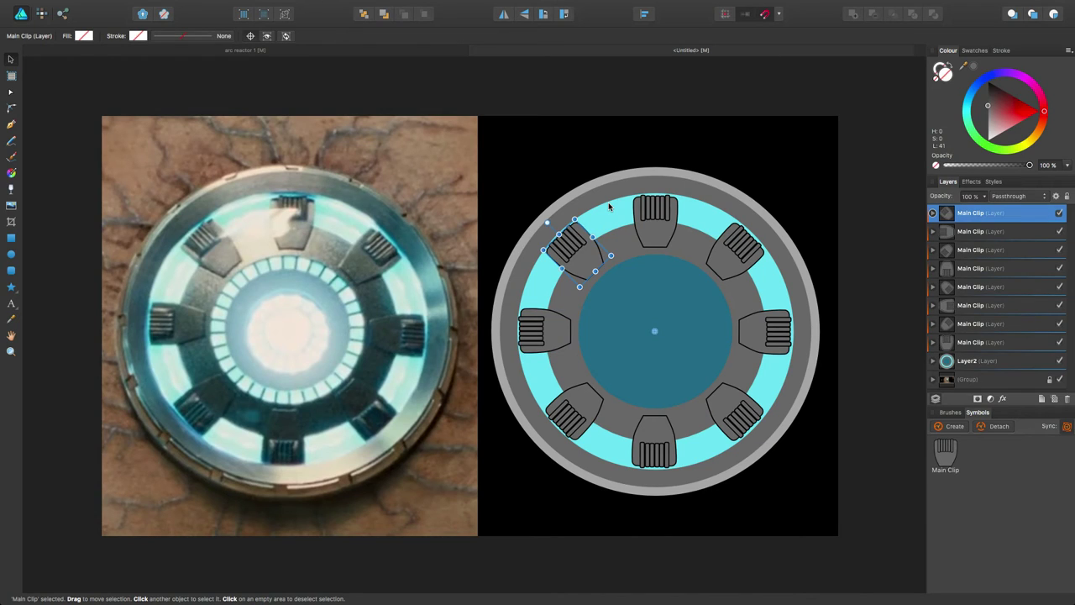
{"action": "key", "text": "ctrl+j"}
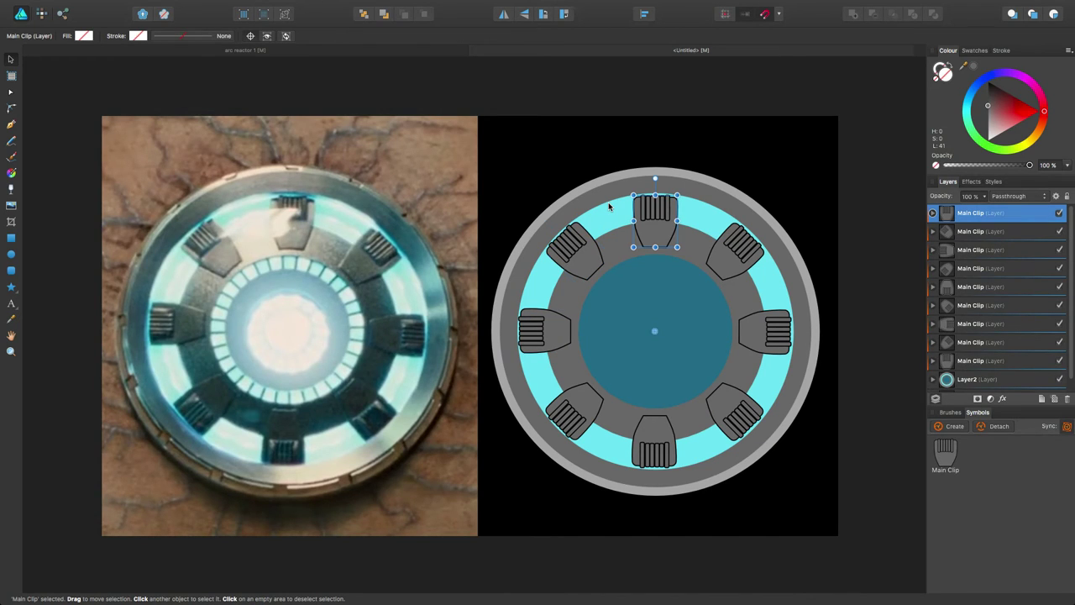
{"action": "key", "text": "ctrl+z"}
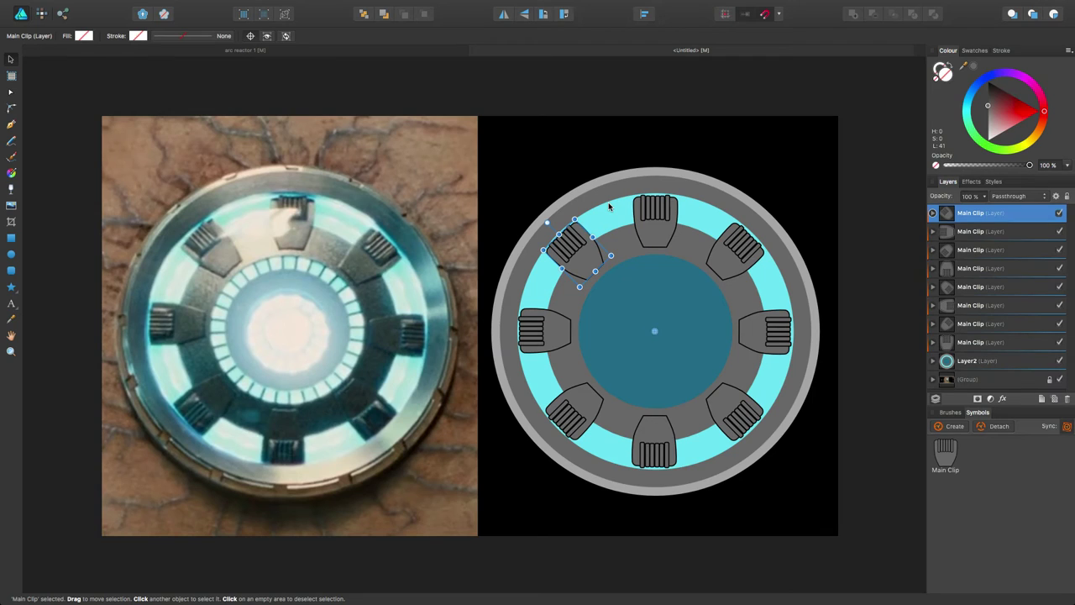
{"action": "left_click", "coordinate": [726, 165]}
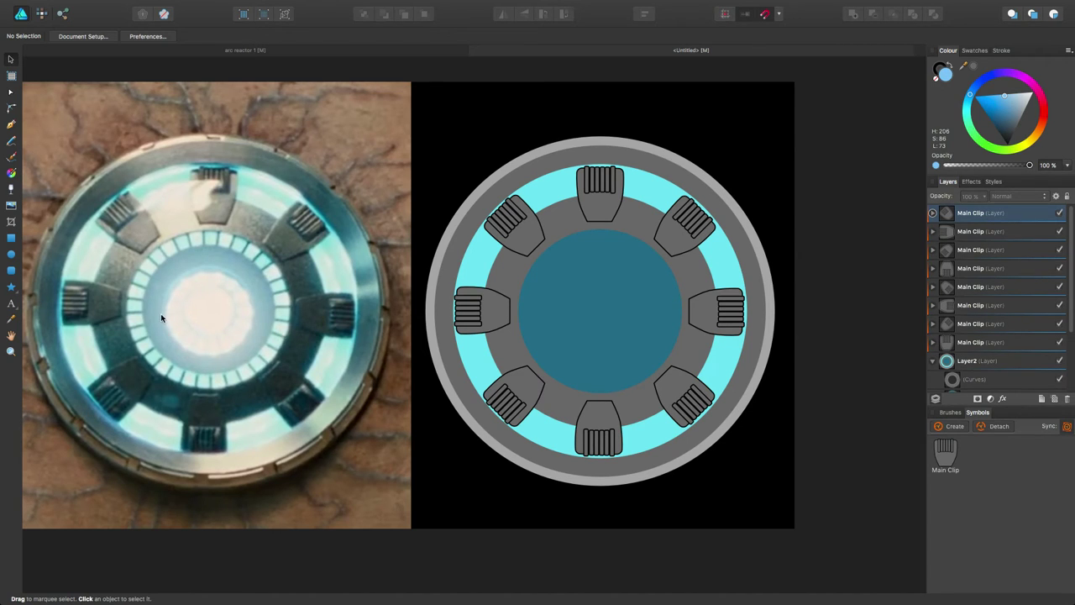
{"action": "left_click", "coordinate": [252, 51]}
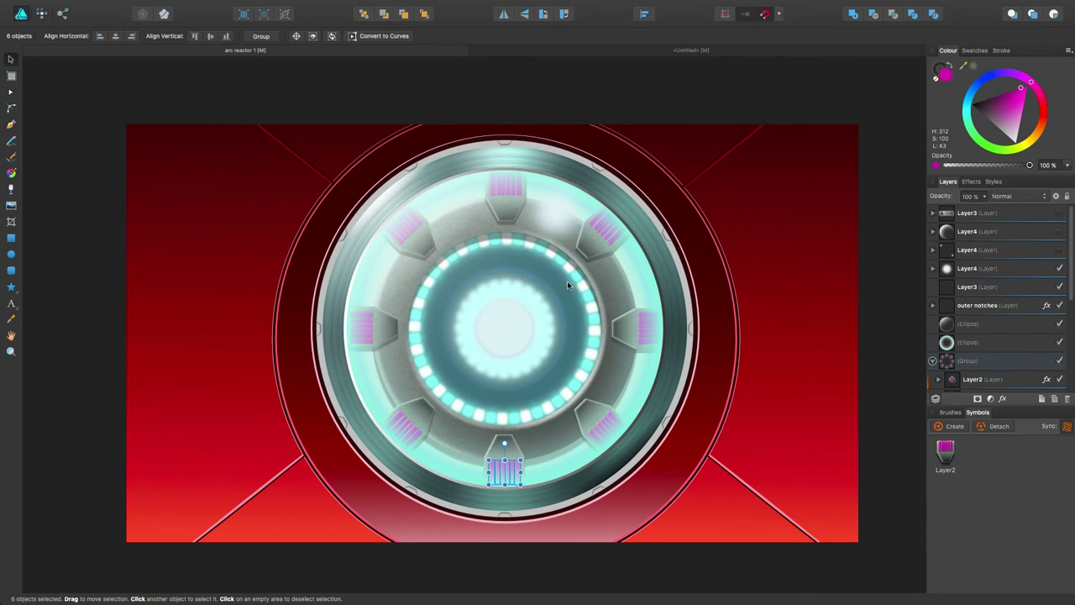
{"action": "left_click", "coordinate": [571, 53]}
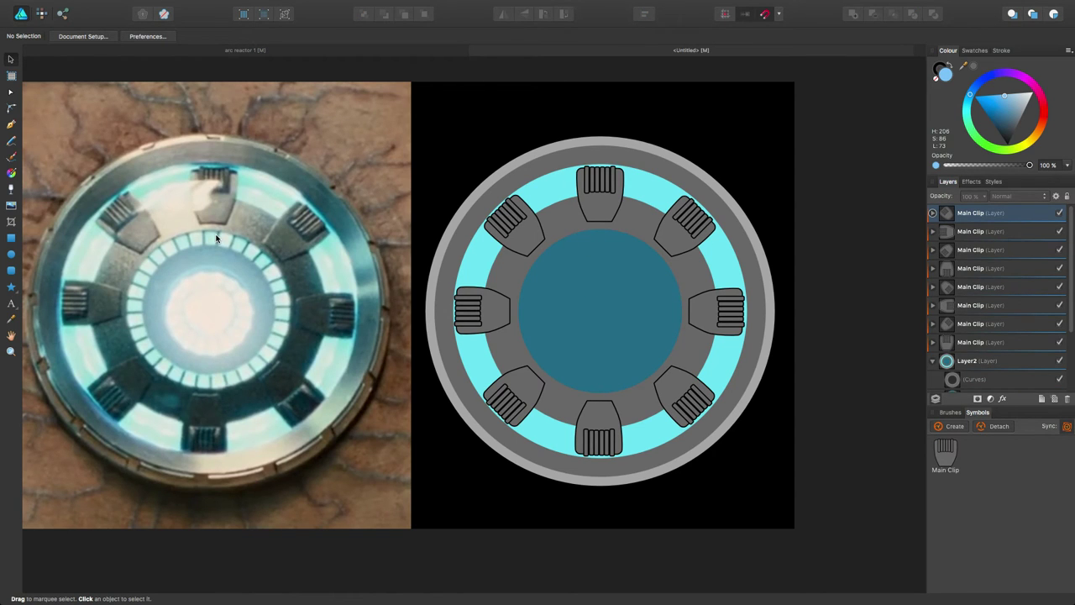
{"action": "scroll", "coordinate": [223, 238], "scroll_direction": "left", "scroll_amount": 2}
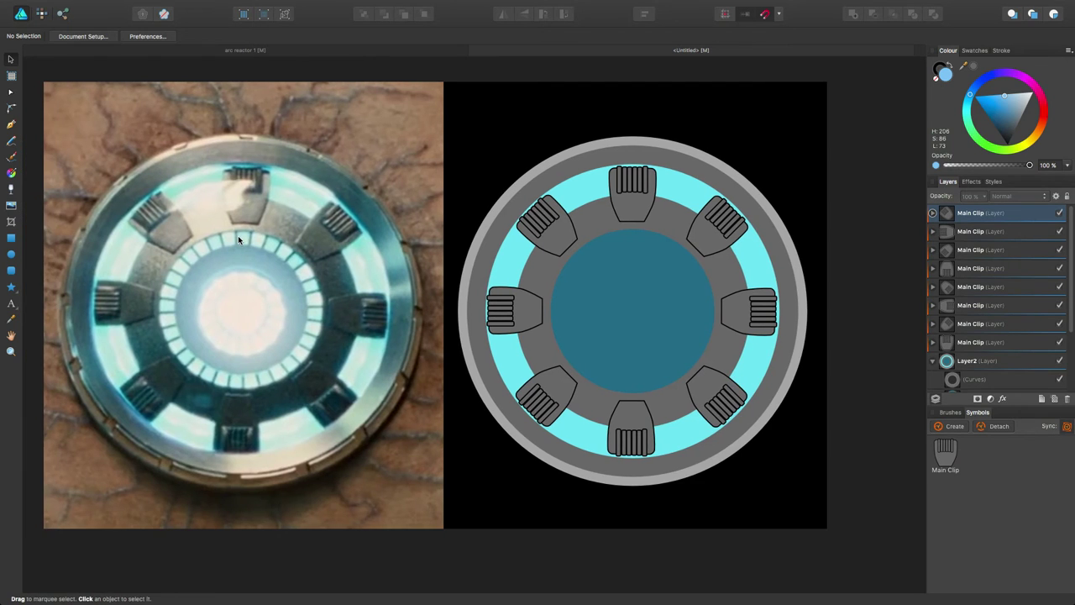
{"action": "scroll", "coordinate": [237, 240], "scroll_direction": "up", "scroll_amount": 3}
{"action": "scroll", "coordinate": [238, 235], "scroll_direction": "up", "scroll_amount": 2}
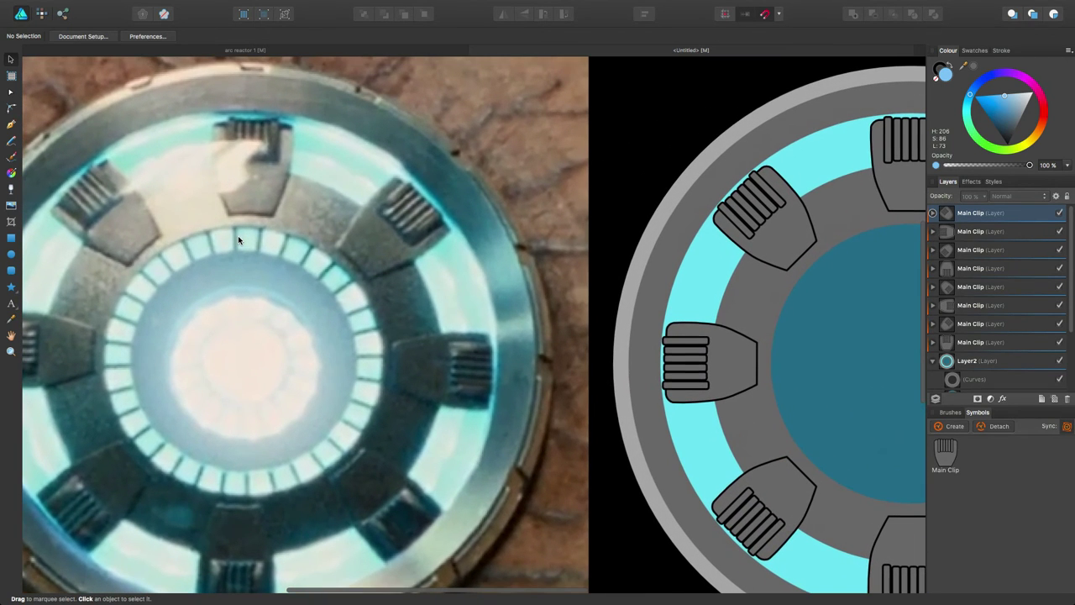
{"action": "left_click", "coordinate": [11, 270]}
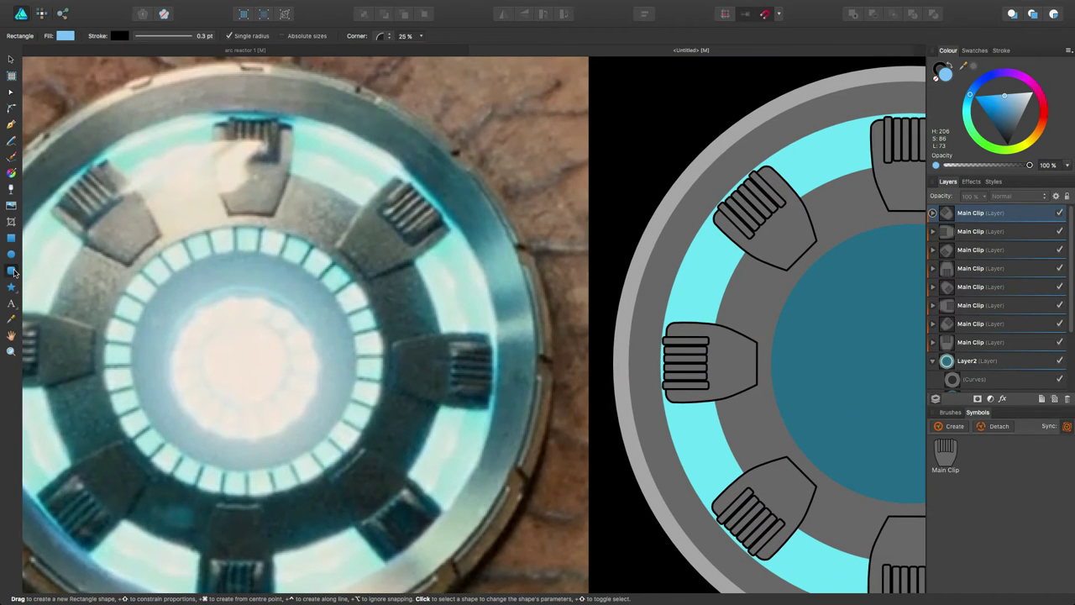
Zoom in on the inner light ring and draw a rounded rectangle over one segment.
{"action": "key", "text": "space"}
{"action": "scroll", "coordinate": [251, 235], "scroll_direction": "up", "scroll_amount": 1}
{"action": "scroll", "coordinate": [251, 231], "scroll_direction": "up", "scroll_amount": 5}
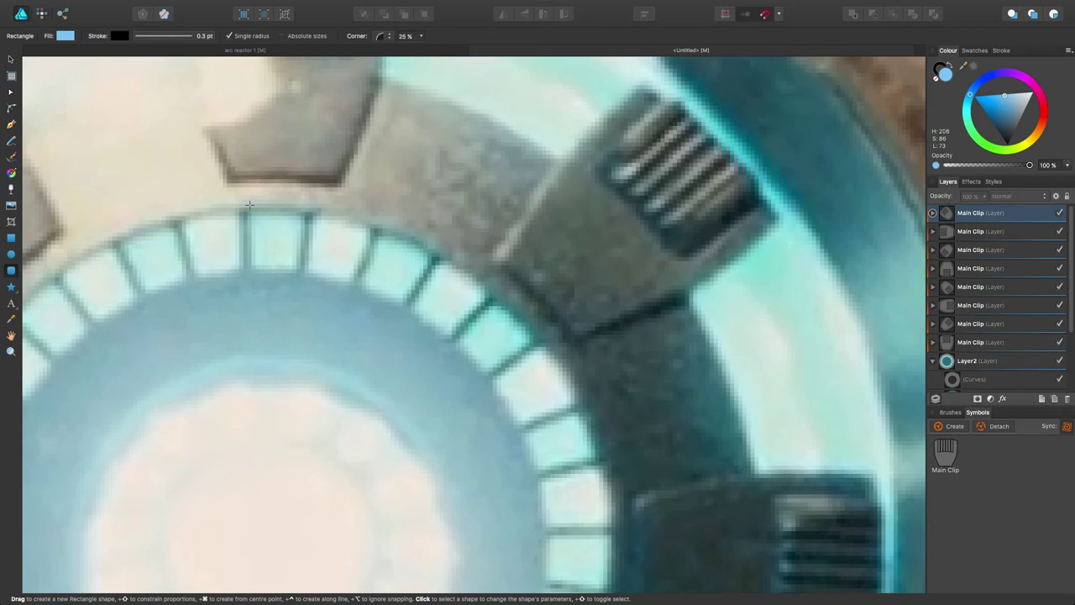
{"action": "left_click_drag", "start_coordinate": [249, 204], "coordinate": [301, 275]}
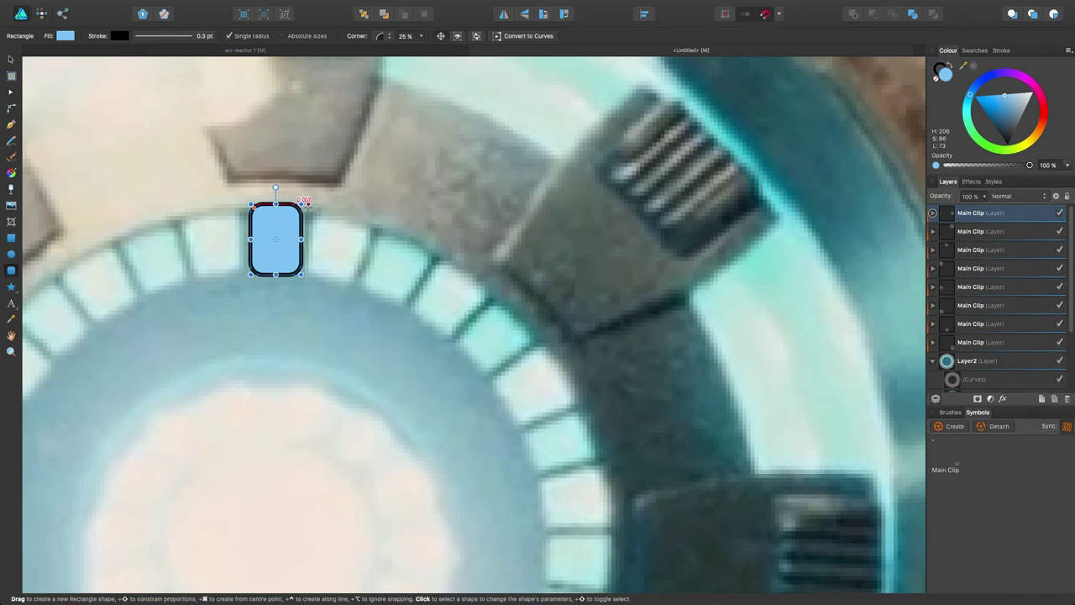
Convert the rounded rectangle to curves and nudge corner nodes to taper it.
{"action": "left_click", "coordinate": [11, 92]}
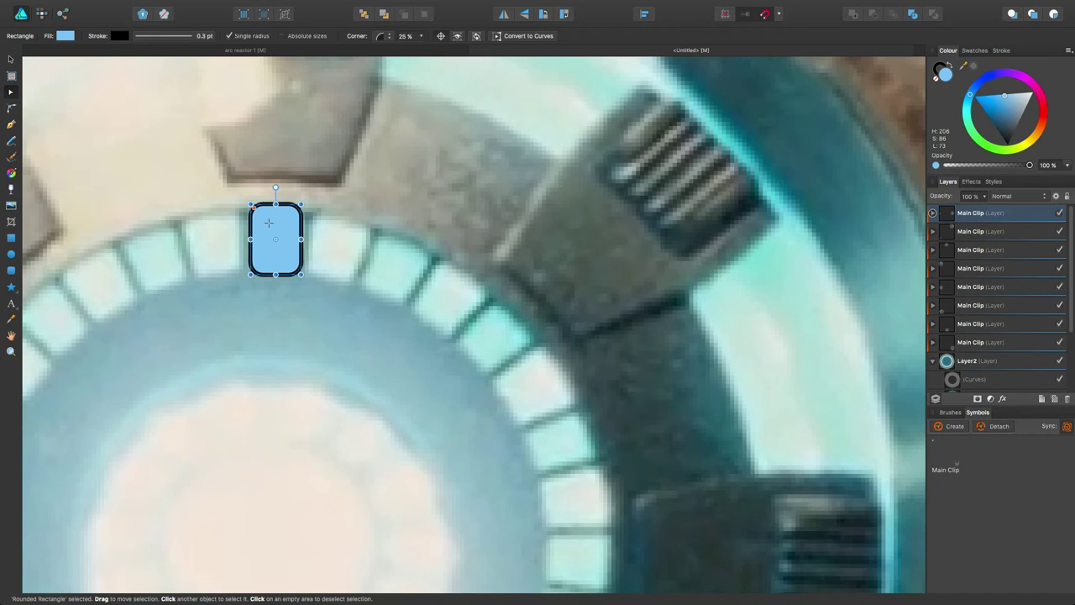
{"action": "right_click", "coordinate": [282, 221]}
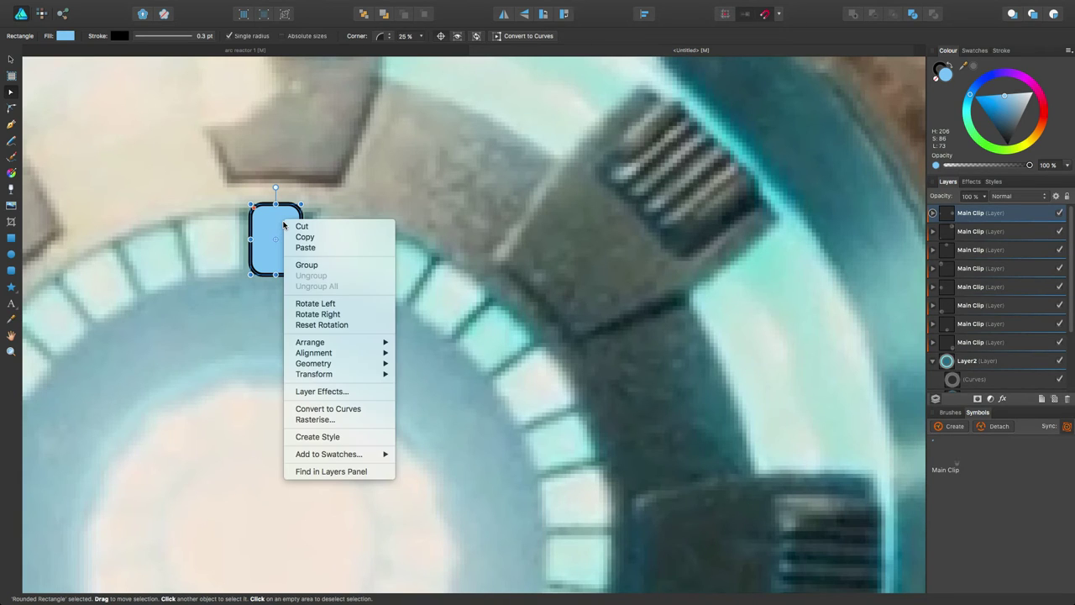
{"action": "left_click", "coordinate": [356, 409]}
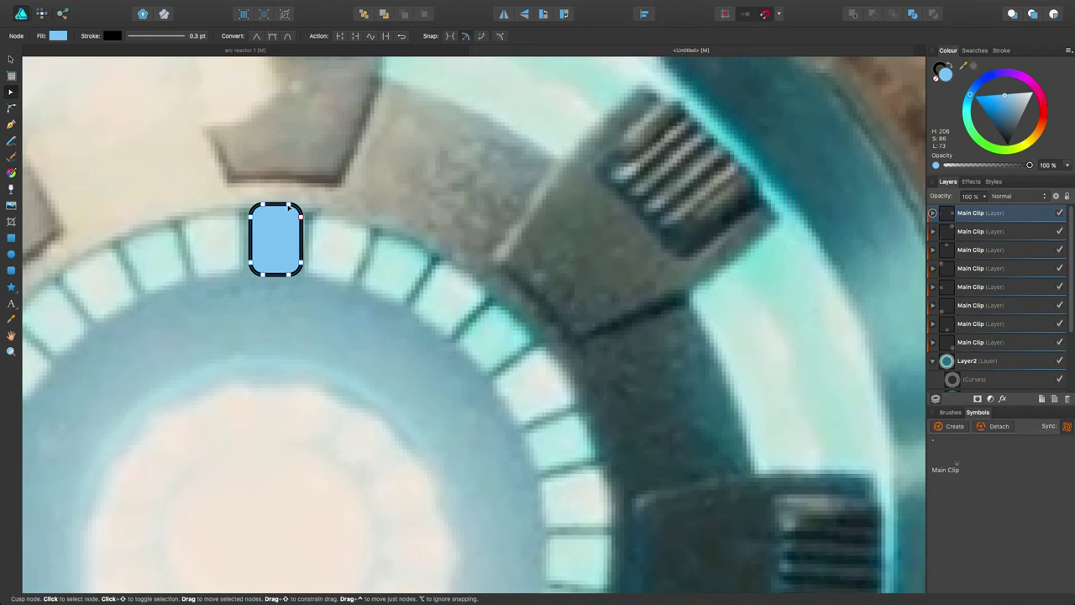
{"action": "left_click", "coordinate": [256, 206]}
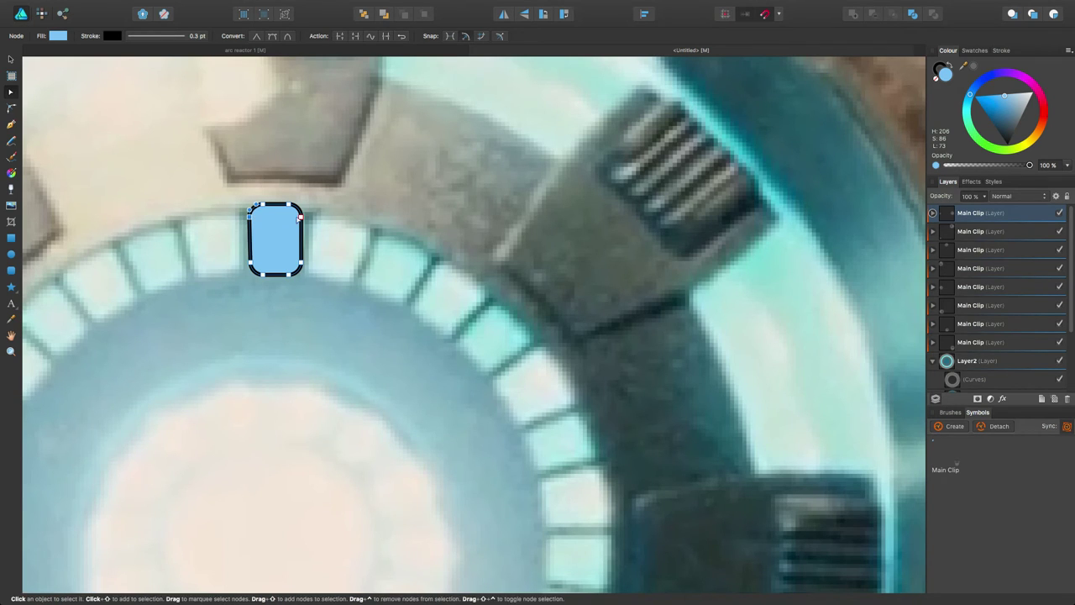
{"action": "left_click_drag", "start_coordinate": [300, 216], "coordinate": [302, 211]}
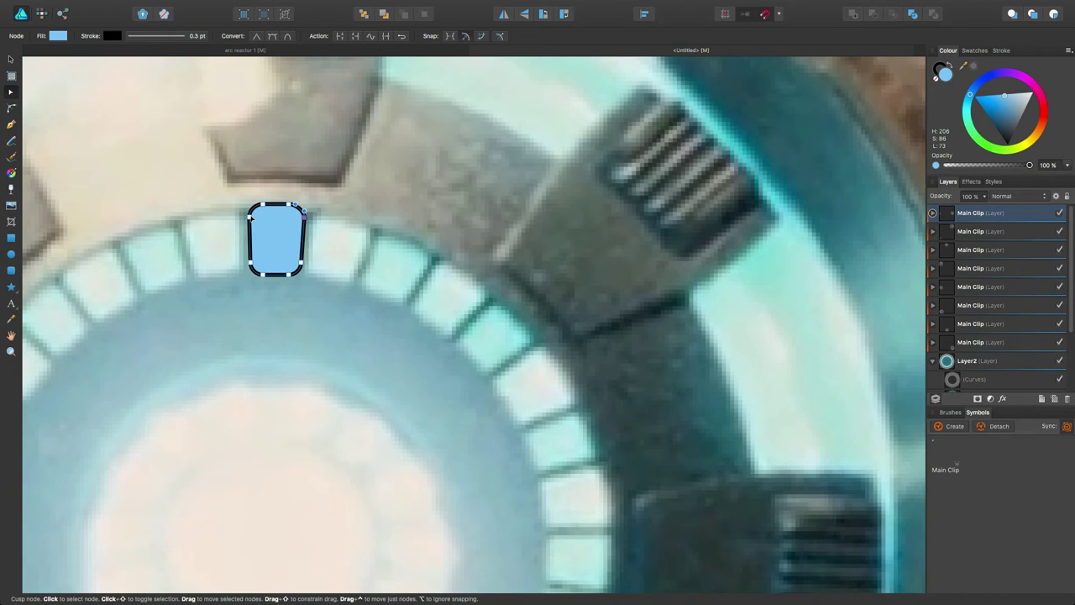
{"action": "left_click", "coordinate": [249, 214]}
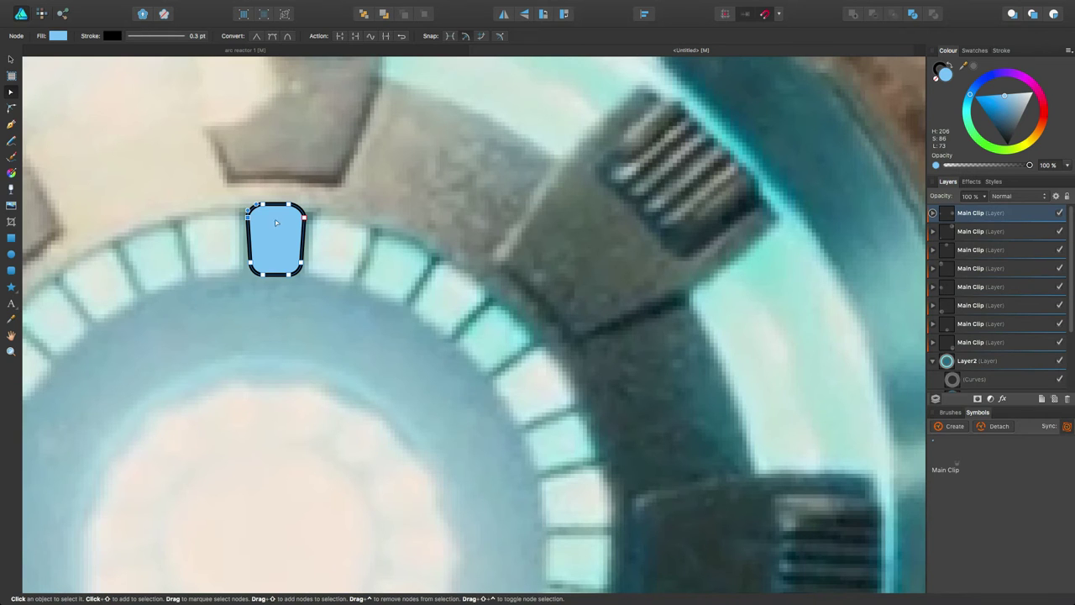
Move the small blue light-segment shape onto the vector arc reactor.
{"action": "scroll", "coordinate": [353, 223], "scroll_direction": "down", "scroll_amount": 5}
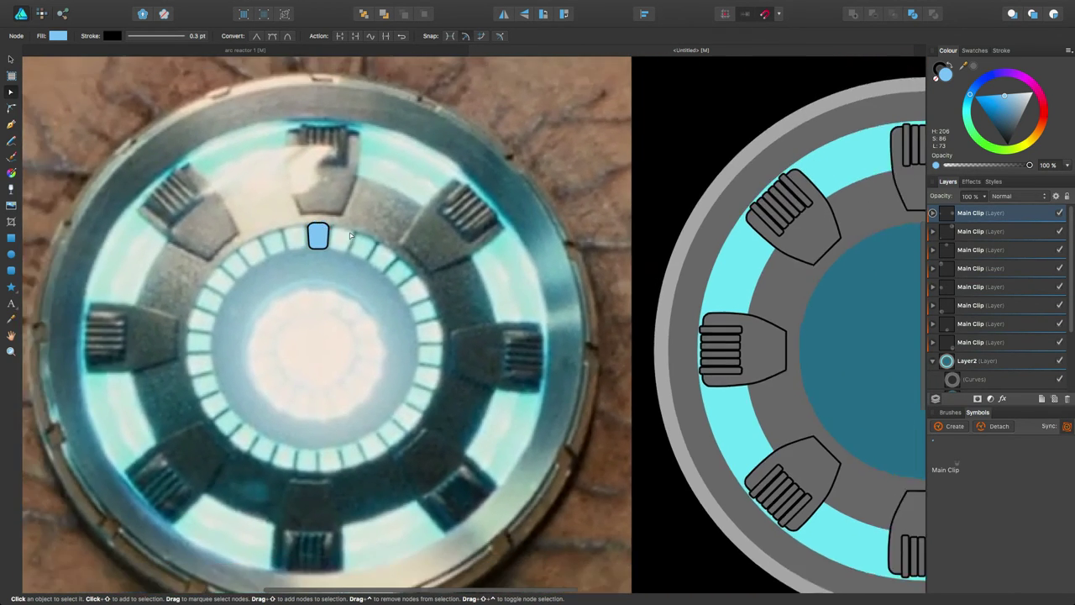
{"action": "scroll", "coordinate": [348, 235], "scroll_direction": "up", "scroll_amount": 5}
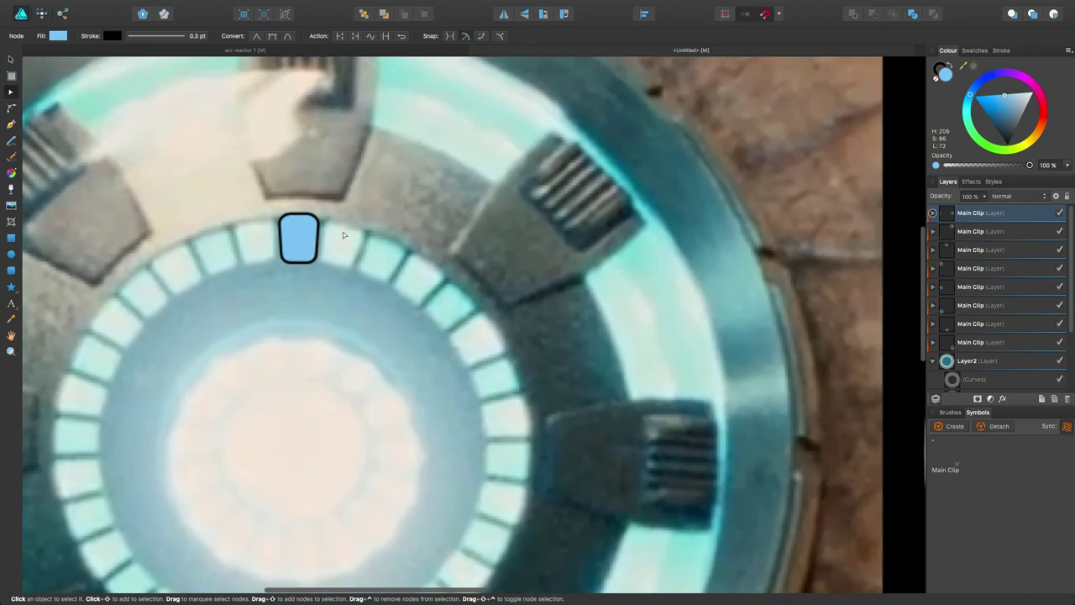
{"action": "scroll", "coordinate": [343, 235], "scroll_direction": "up", "scroll_amount": 1}
{"action": "scroll", "coordinate": [344, 235], "scroll_direction": "down", "scroll_amount": 4}
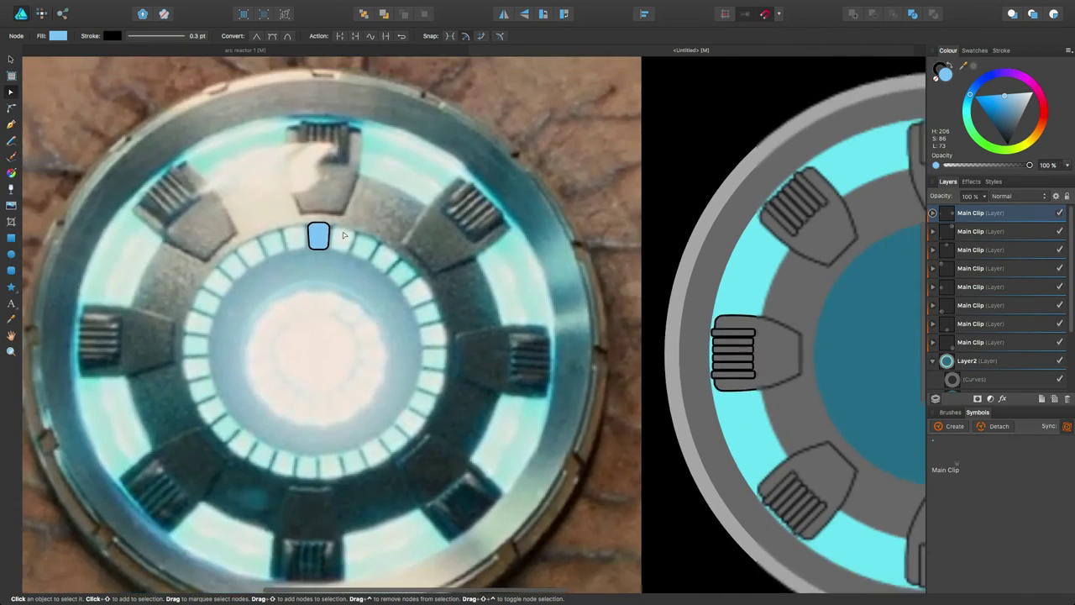
{"action": "scroll", "coordinate": [344, 235], "scroll_direction": "down", "scroll_amount": 1}
{"action": "left_click", "coordinate": [320, 237]}
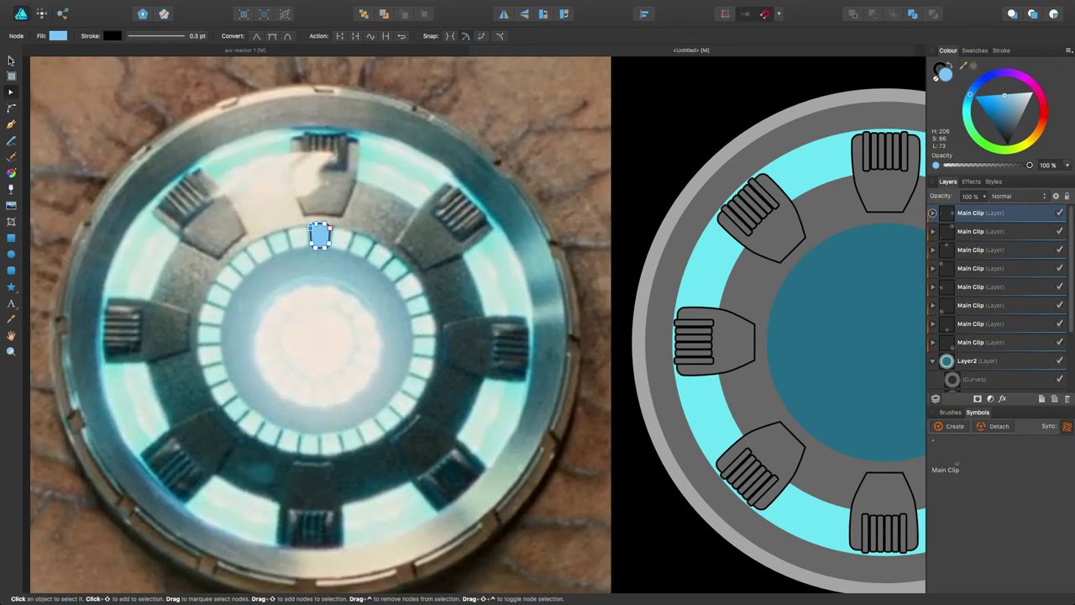
{"action": "key", "text": "v"}
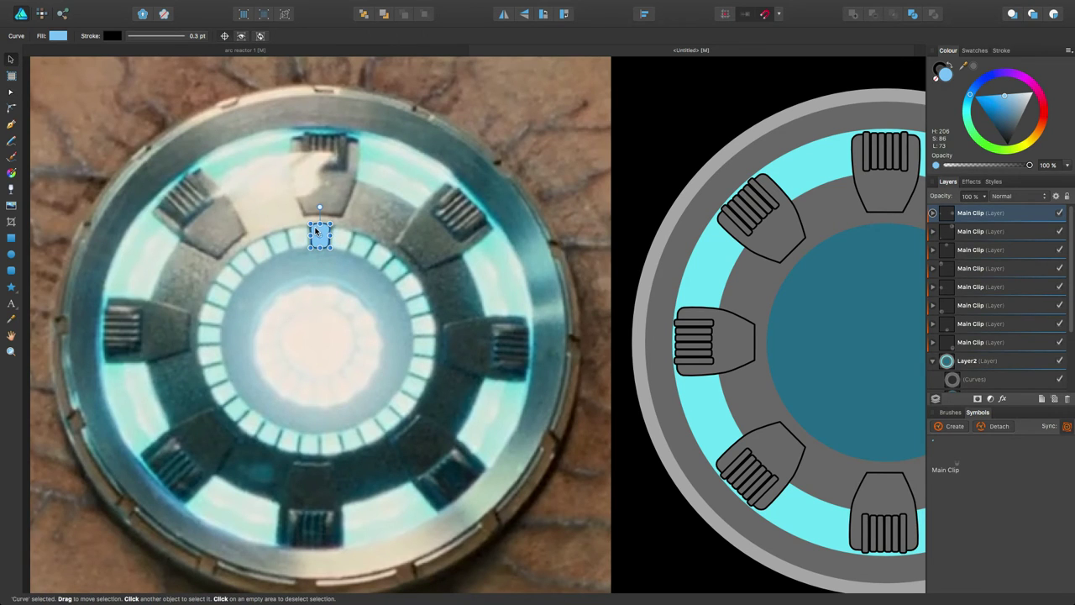
{"action": "left_click_drag", "start_coordinate": [318, 233], "coordinate": [883, 259]}
Nudge the light segment up to the core's top edge and pull its layer out of the top Main Clip.
{"action": "scroll", "coordinate": [851, 257], "scroll_direction": "right", "scroll_amount": 2}
{"action": "scroll", "coordinate": [846, 256], "scroll_direction": "right", "scroll_amount": 6}
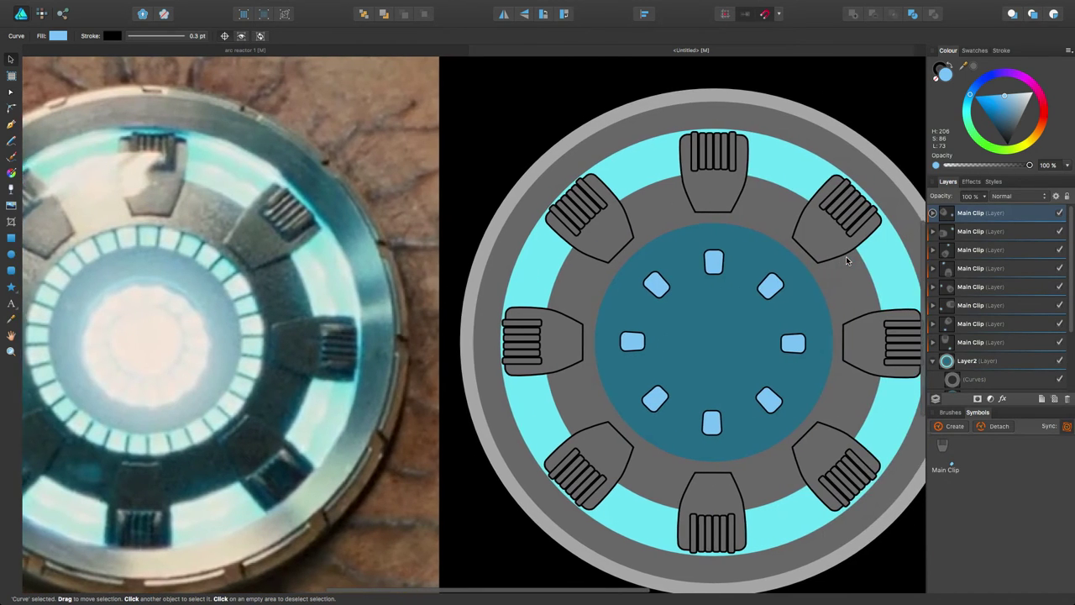
{"action": "scroll", "coordinate": [723, 249], "scroll_direction": "down", "scroll_amount": 1}
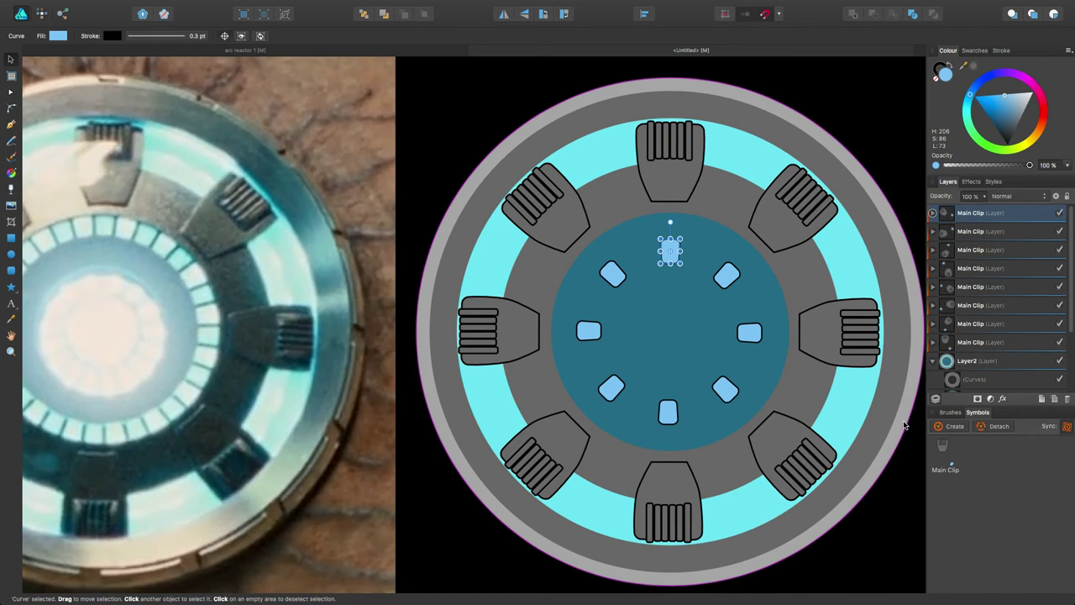
{"action": "scroll", "coordinate": [998, 220], "scroll_direction": "up", "scroll_amount": 1}
{"action": "left_click", "coordinate": [932, 213]}
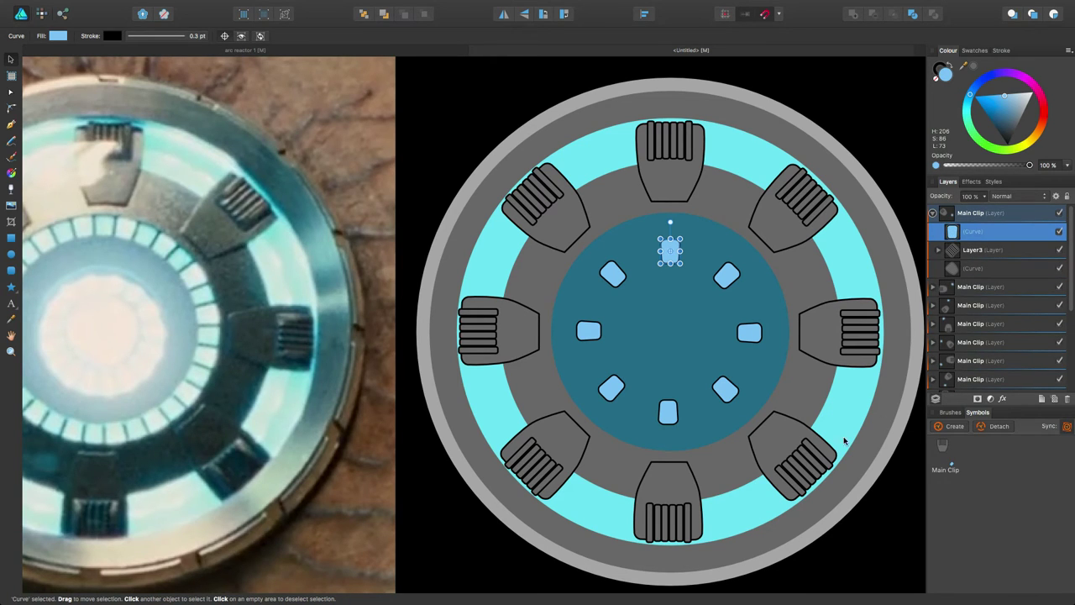
{"action": "left_click_drag", "start_coordinate": [674, 259], "coordinate": [678, 234]}
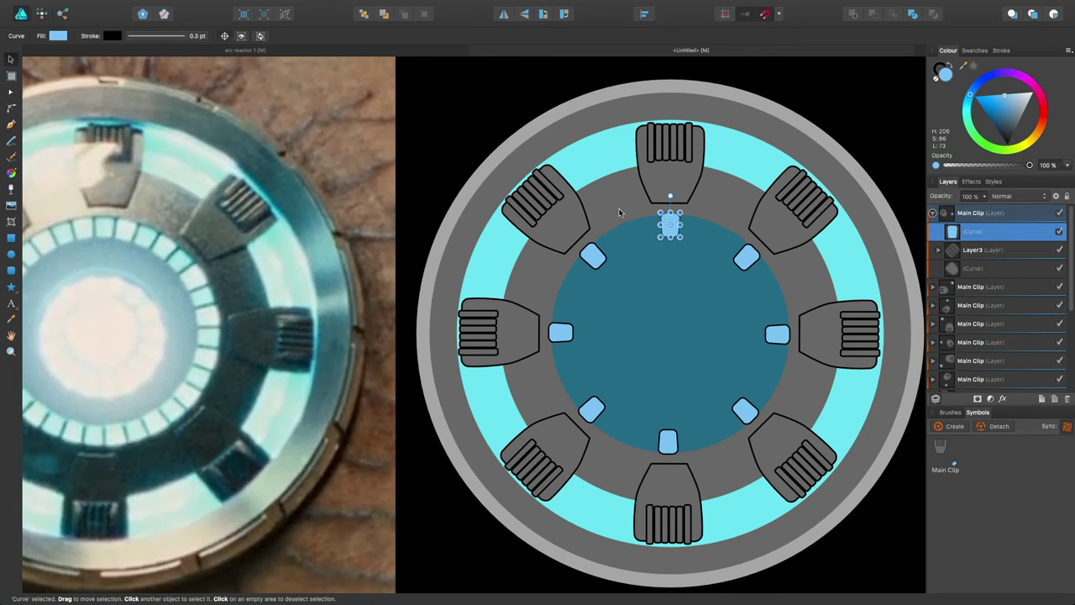
{"action": "left_click_drag", "start_coordinate": [975, 227], "coordinate": [966, 207]}
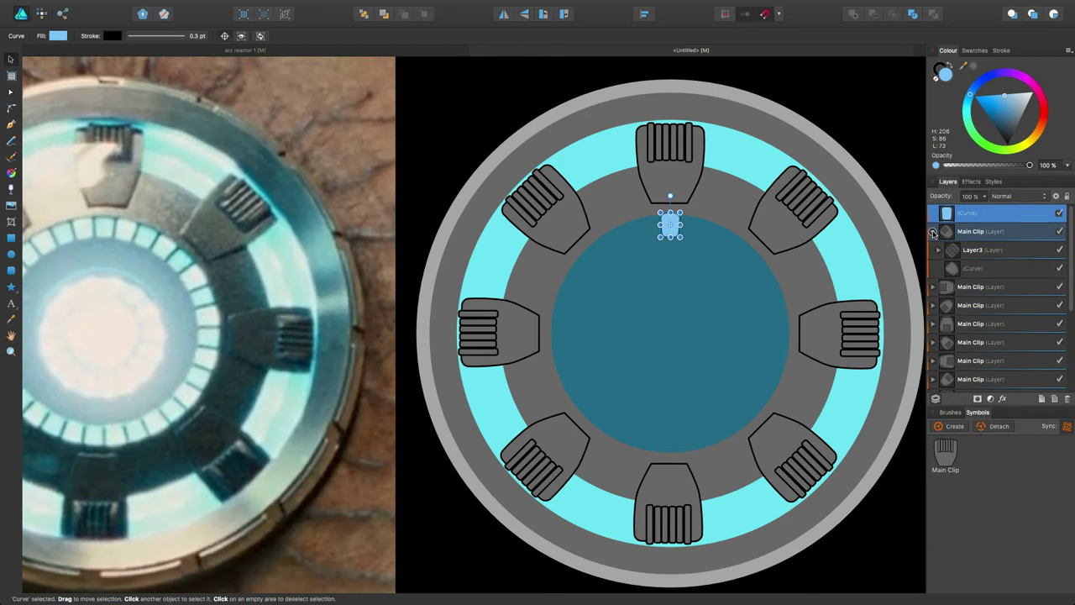
Select all eight Main Clip notch layers and group them with Cmd+G.
{"action": "left_click", "coordinate": [933, 232]}
{"action": "left_click", "coordinate": [995, 235]}
{"action": "scroll", "coordinate": [1000, 252], "scroll_direction": "down", "scroll_amount": 2}
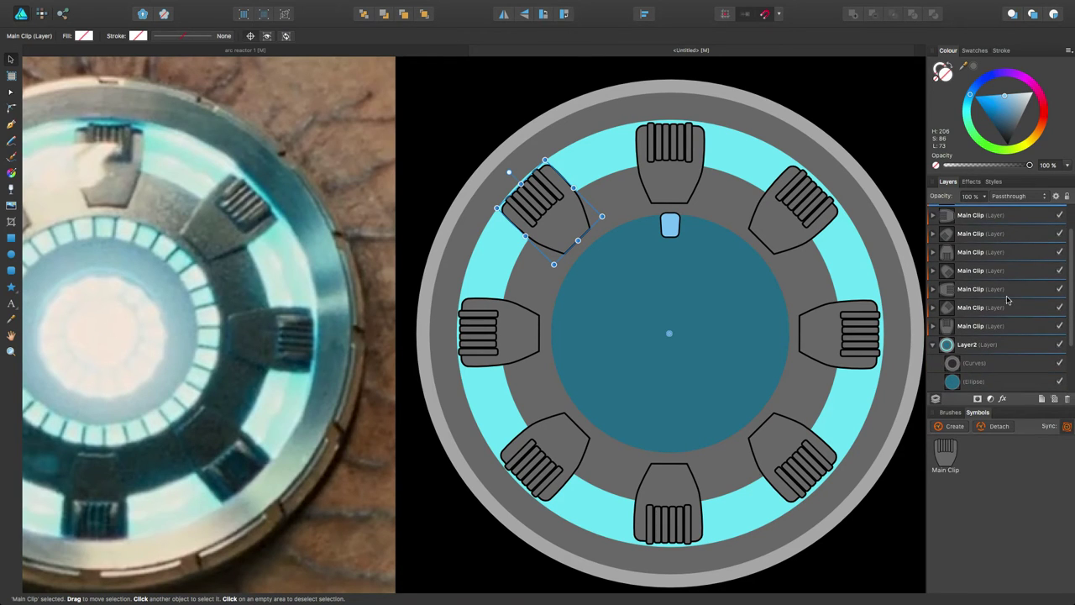
{"action": "left_click", "coordinate": [1008, 331], "text": "shift"}
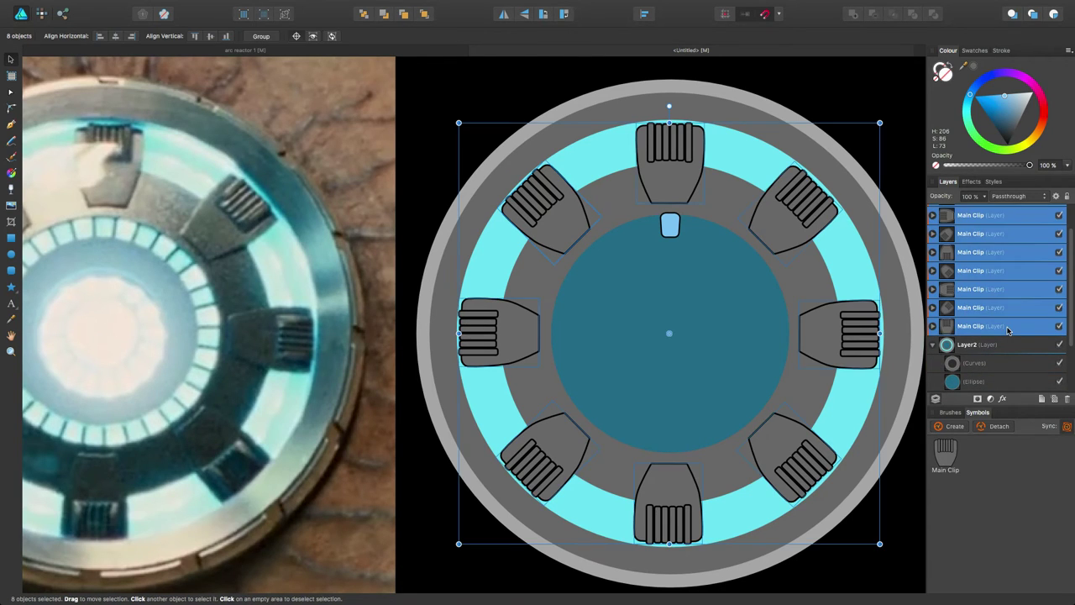
{"action": "scroll", "coordinate": [999, 316], "scroll_direction": "up", "scroll_amount": 1}
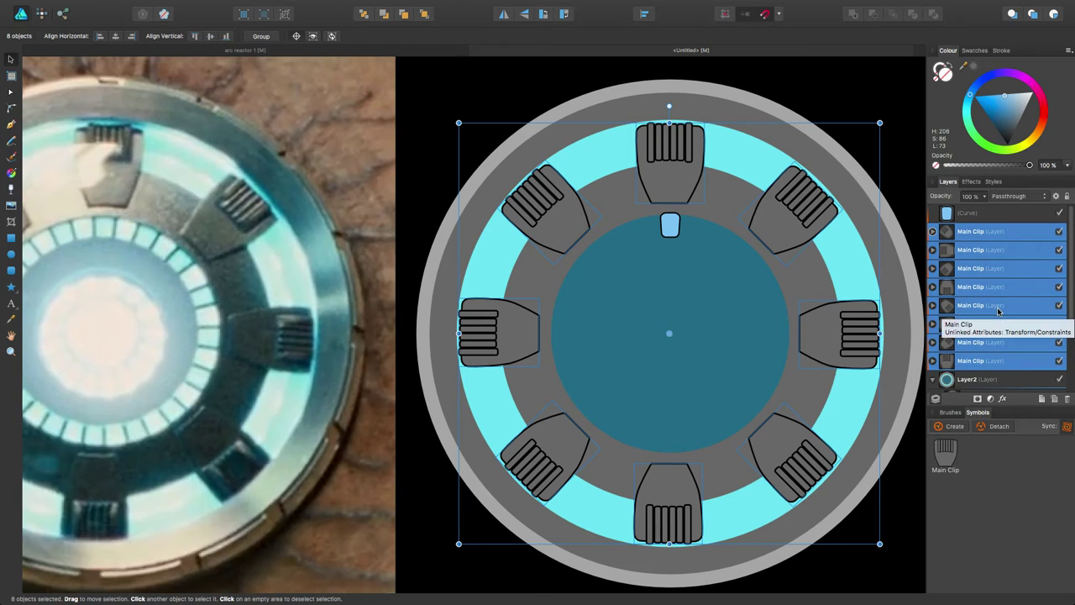
{"action": "key", "text": "super+g"}
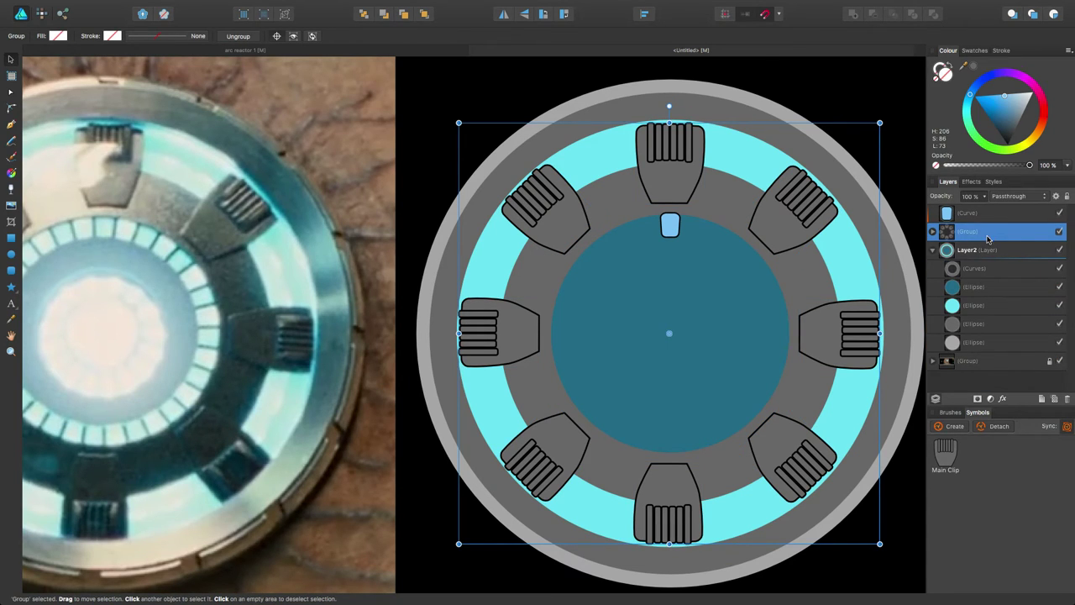
Move the light segment's rotation centre onto the reactor core's centre.
{"action": "left_click", "coordinate": [982, 213]}
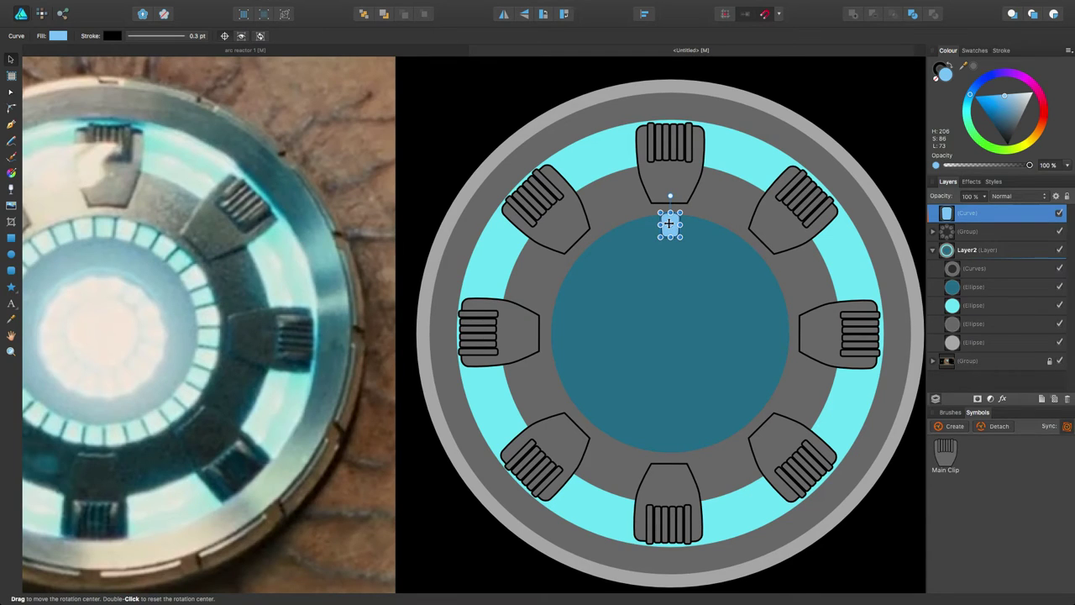
{"action": "left_click_drag", "start_coordinate": [669, 224], "coordinate": [668, 333]}
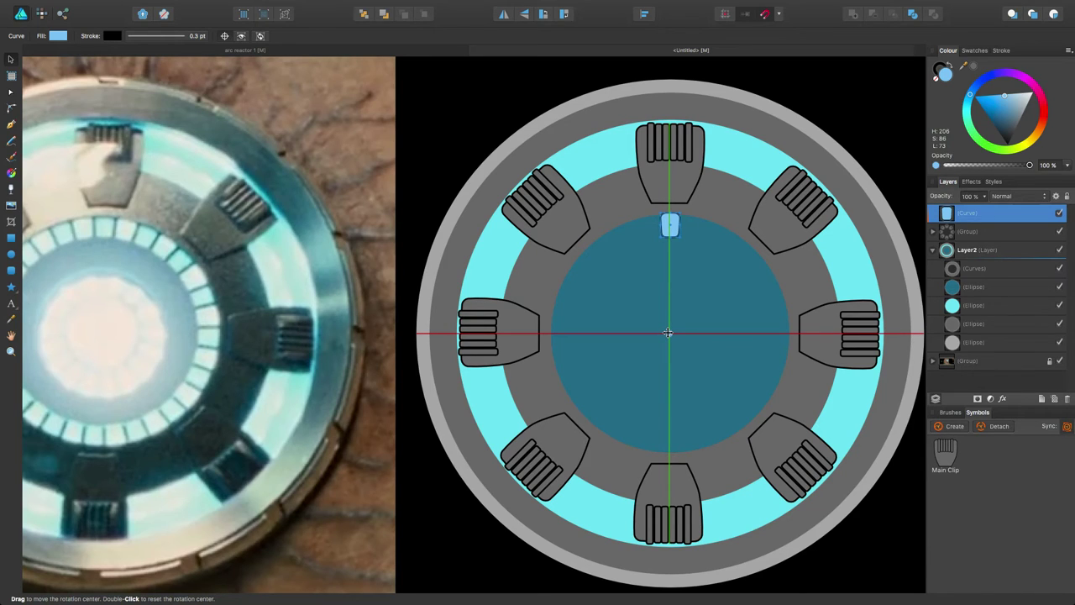
{"action": "left_click_drag", "start_coordinate": [668, 333], "coordinate": [669, 334]}
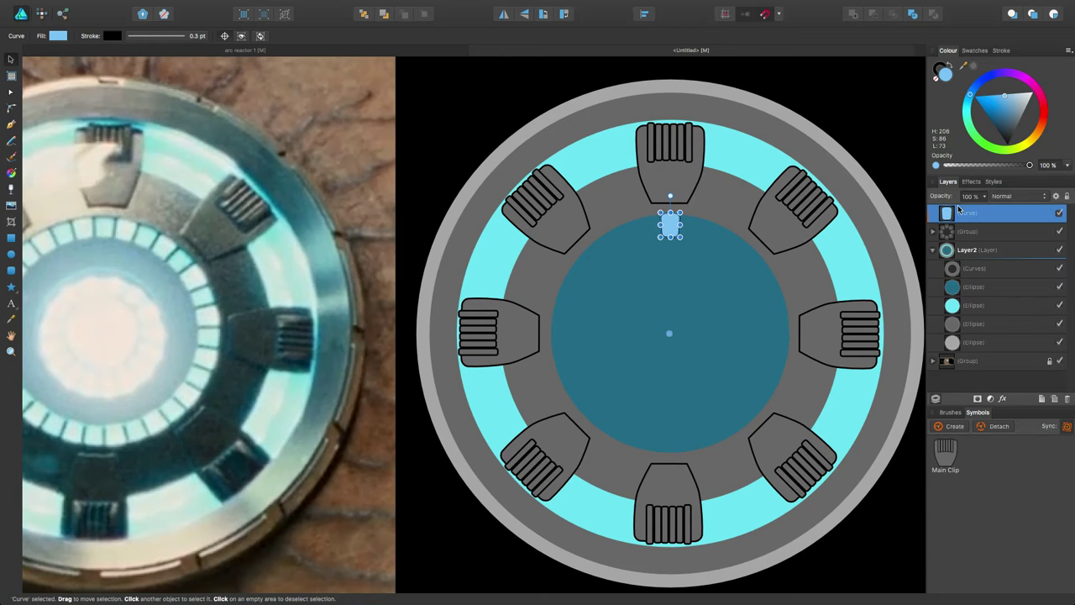
Make the blue tile a symbol and duplicate it, then revert it to a plain curve.
{"action": "left_click", "coordinate": [954, 427]}
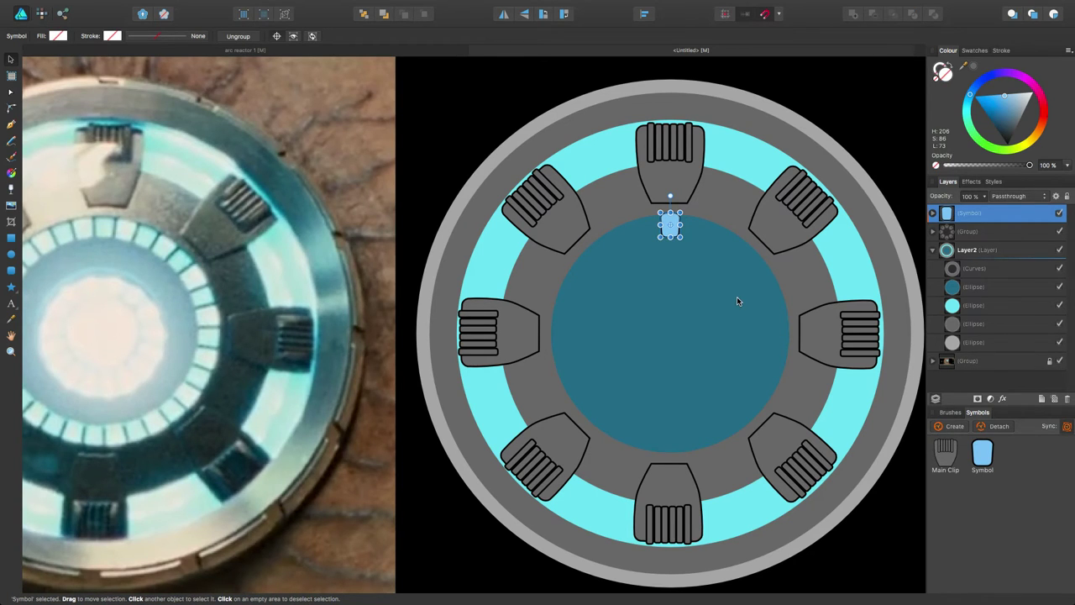
{"action": "key", "text": "super+j"}
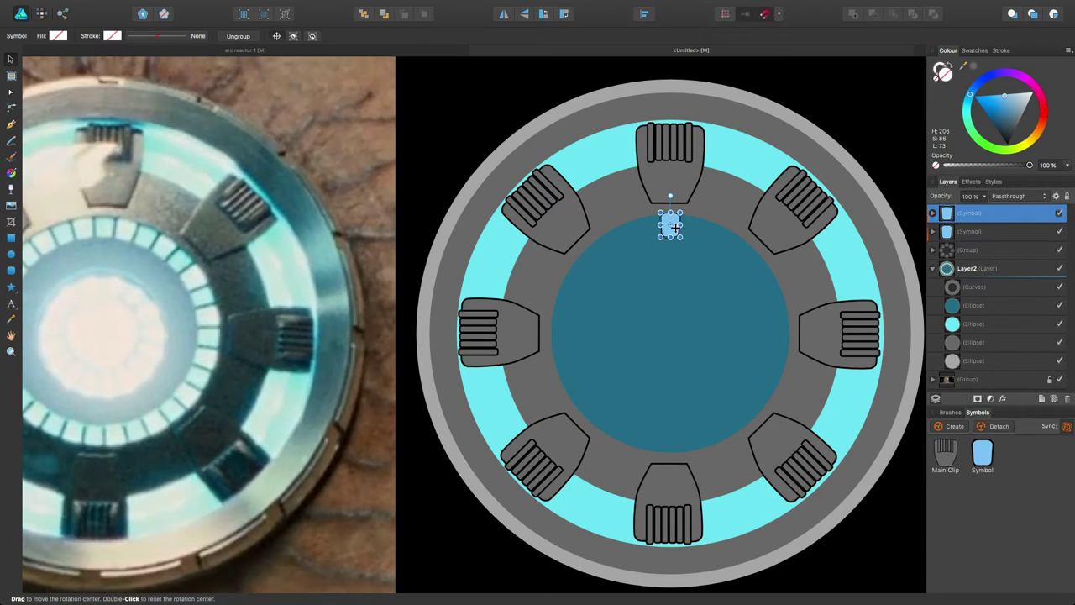
{"action": "left_click", "coordinate": [983, 233]}
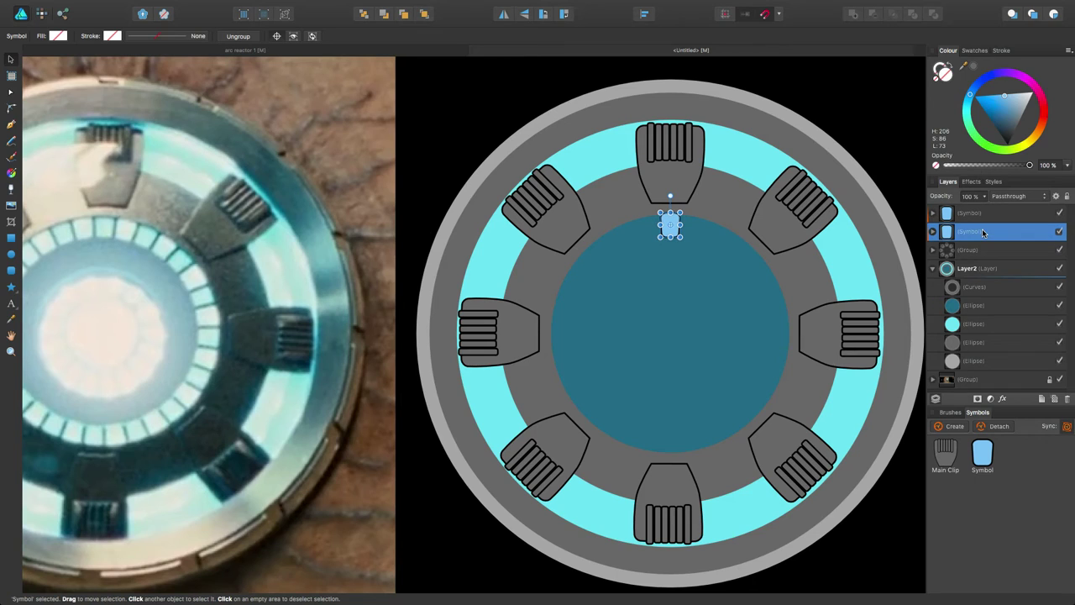
{"action": "left_click", "coordinate": [985, 216]}
{"action": "left_click", "coordinate": [932, 233]}
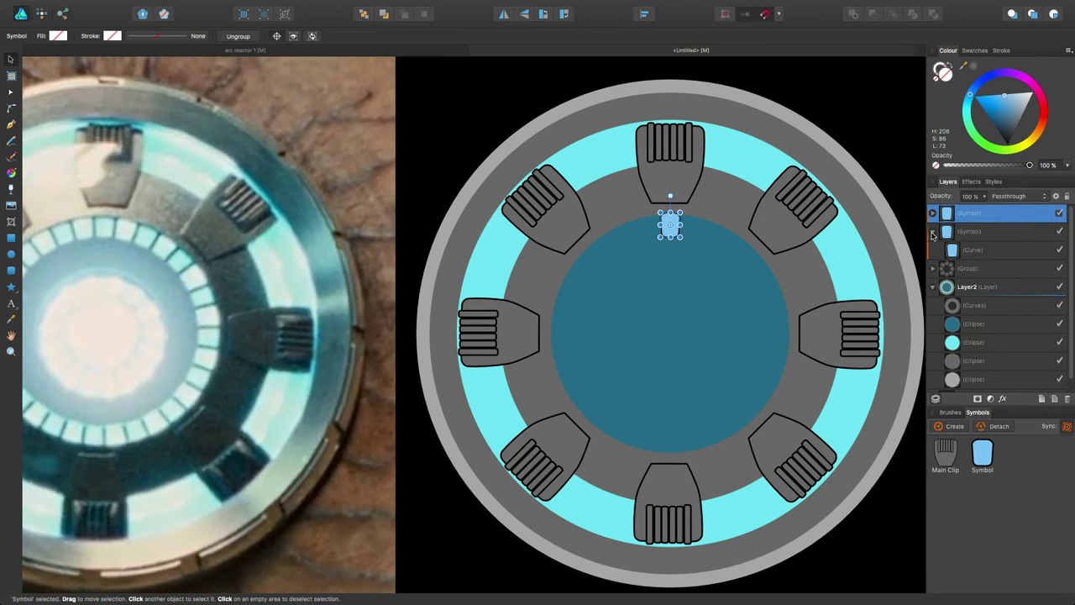
{"action": "left_click", "coordinate": [972, 234]}
{"action": "scroll", "coordinate": [972, 238], "scroll_direction": "down", "scroll_amount": 1}
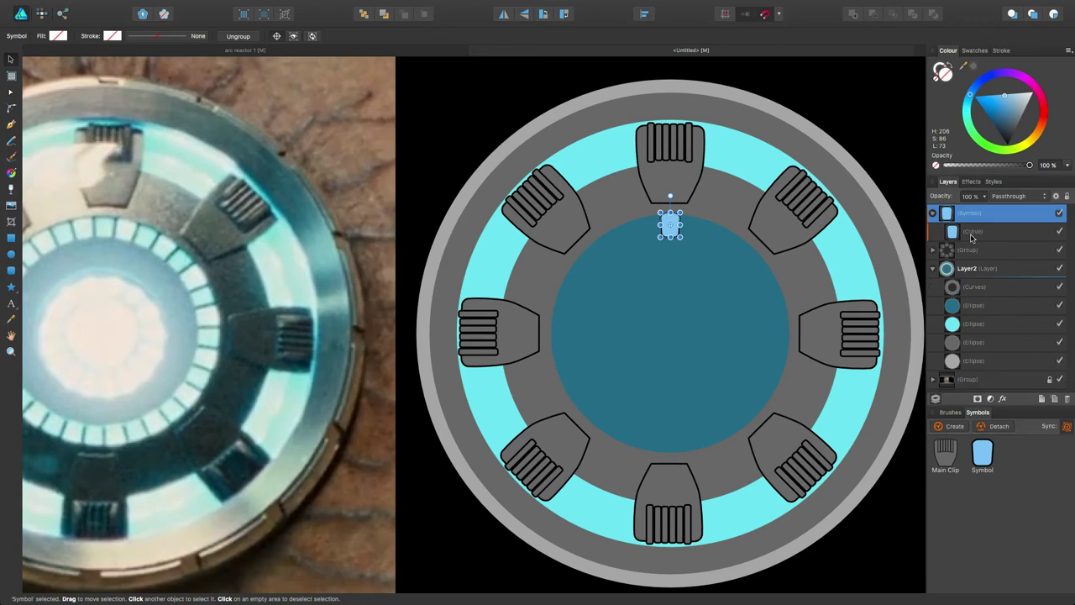
{"action": "key", "text": "super+shift+g"}
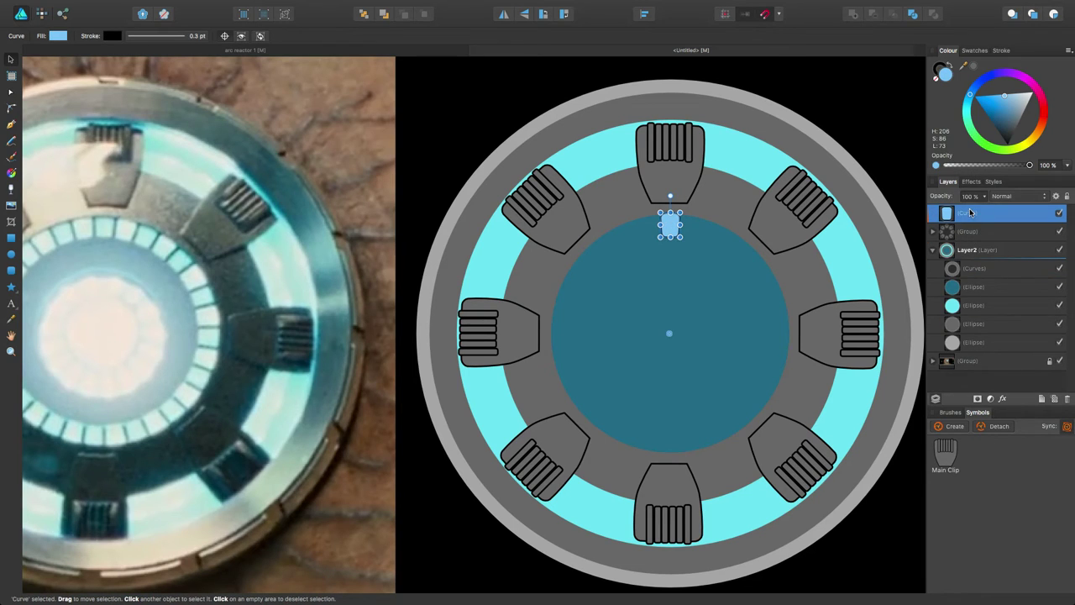
Reselect the plain blue tile curve and duplicate it into a second copy.
{"action": "double_click", "coordinate": [971, 215]}
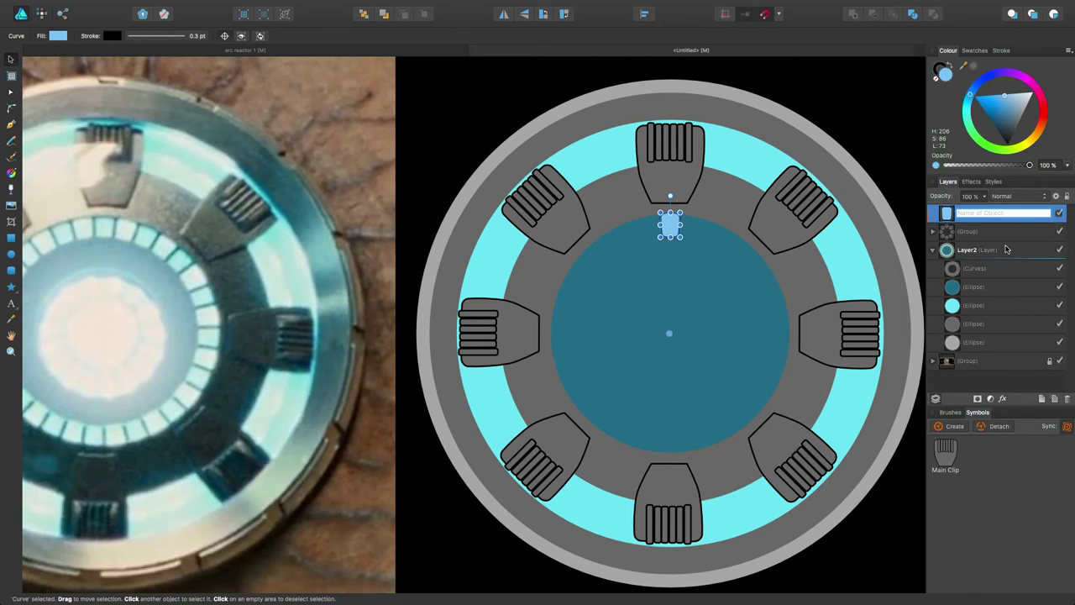
{"action": "left_click", "coordinate": [1007, 234]}
{"action": "left_click", "coordinate": [998, 219]}
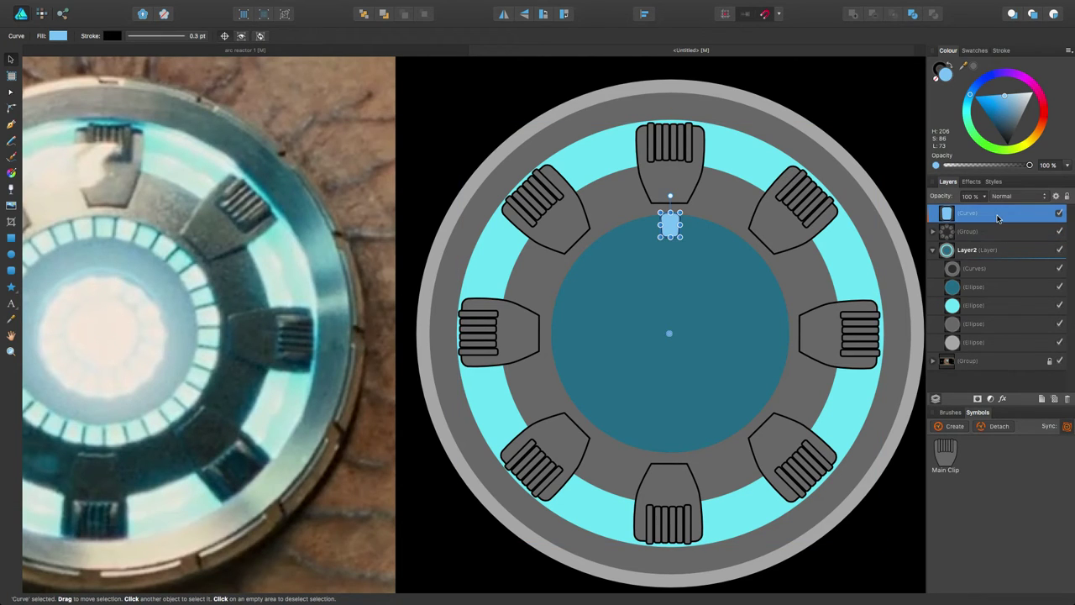
{"action": "key", "text": "super+j"}
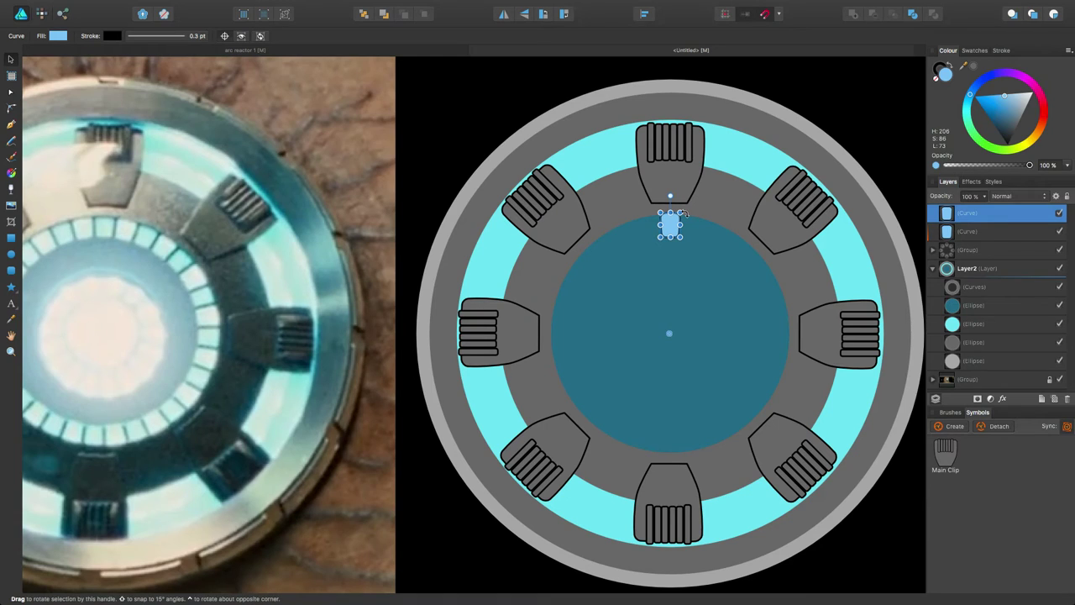
Rotate the copy beside the original, make both tiles symbols, and lighten the right tile's fill.
{"action": "mouse_move", "coordinate": [685, 212]}
{"action": "left_mouse_down"}
{"action": "mouse_move", "coordinate": [715, 217]}
{"action": "mouse_move", "coordinate": [703, 216]}
{"action": "left_mouse_up"}
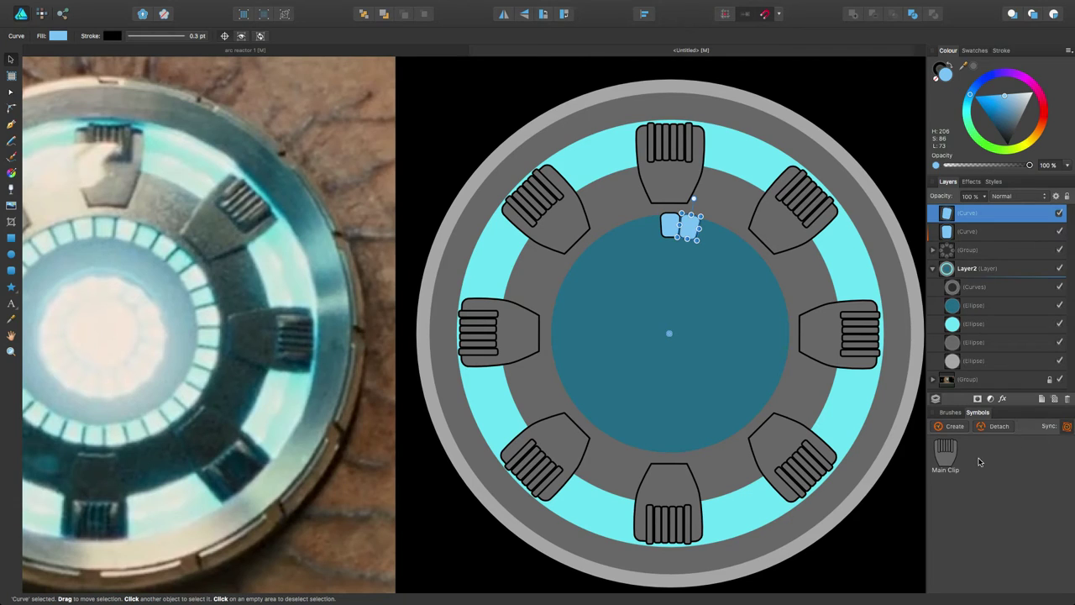
{"action": "left_click", "coordinate": [949, 427]}
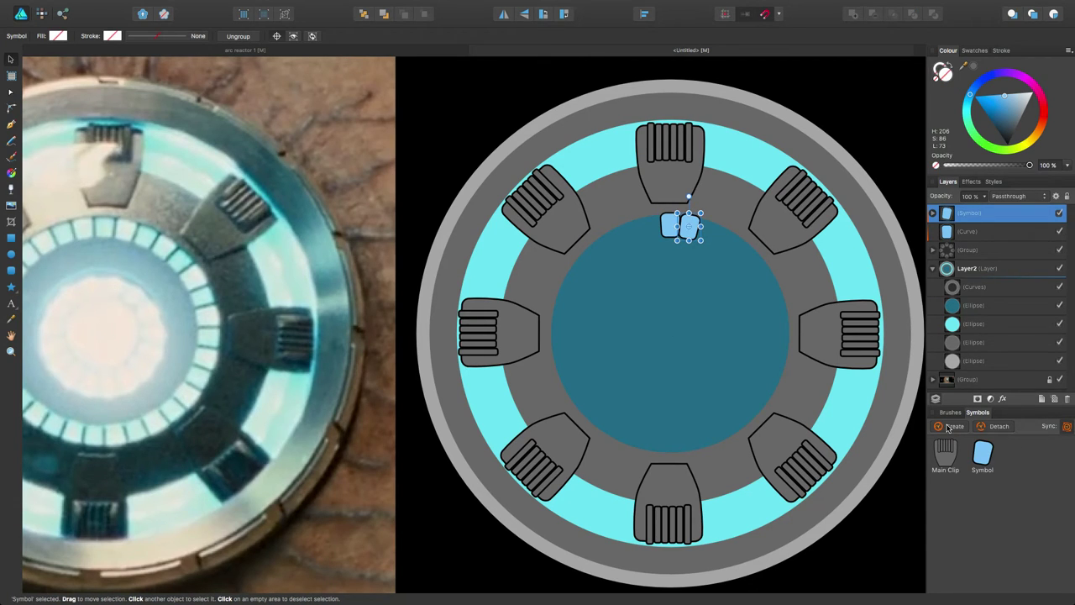
{"action": "left_click", "coordinate": [669, 227]}
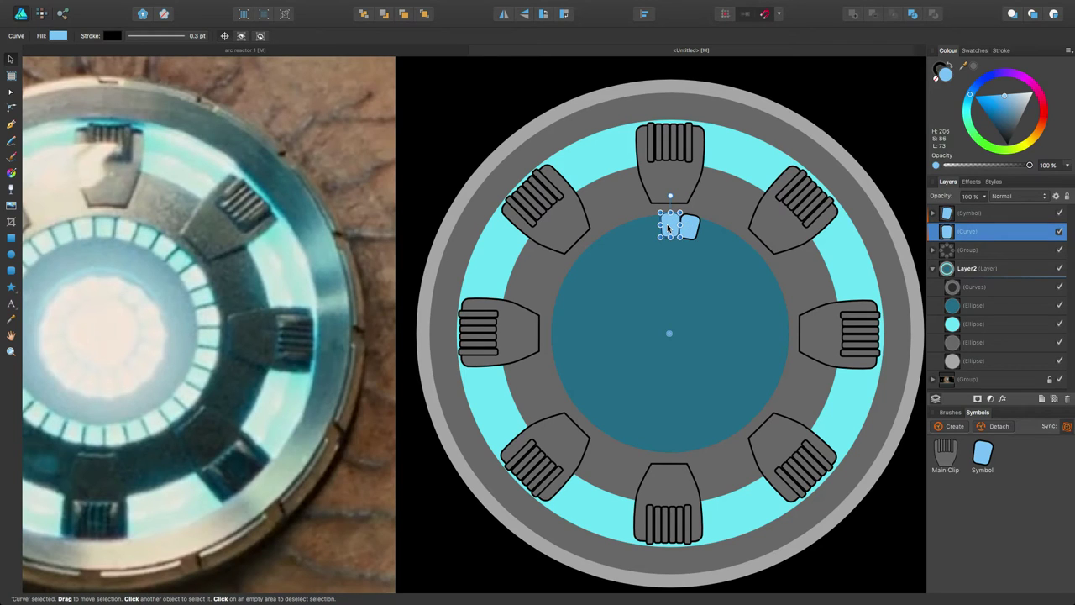
{"action": "left_click", "coordinate": [951, 427]}
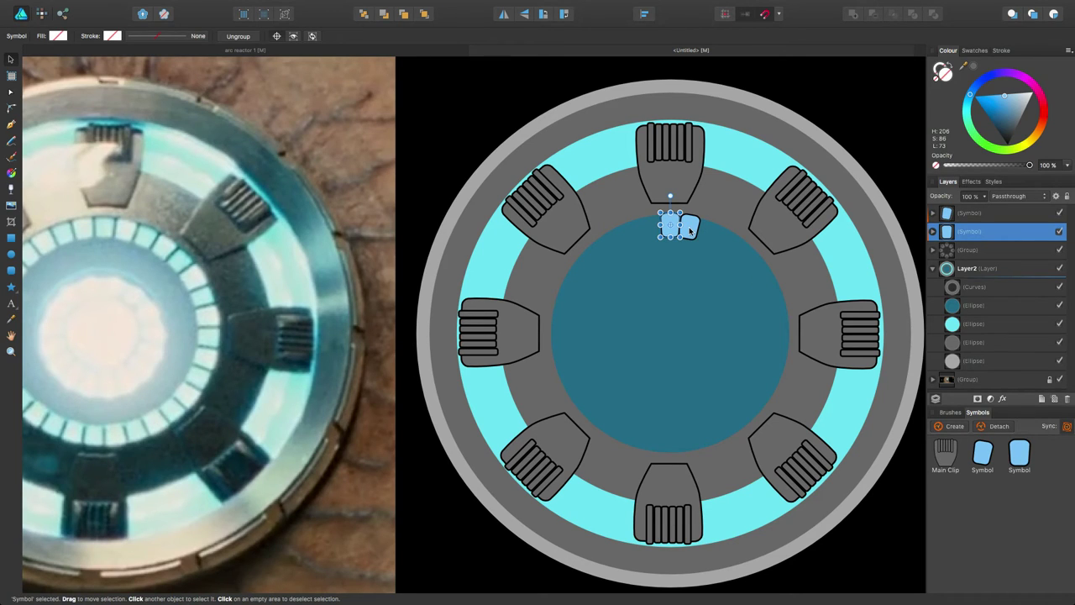
{"action": "left_click", "coordinate": [688, 227]}
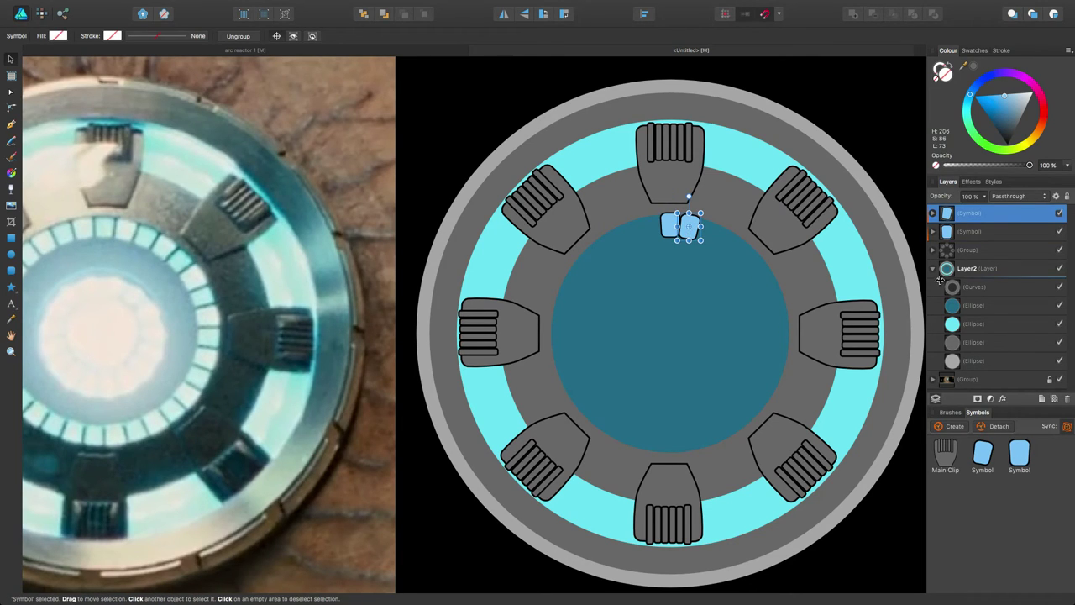
{"action": "left_click_drag", "start_coordinate": [1007, 97], "coordinate": [1014, 98]}
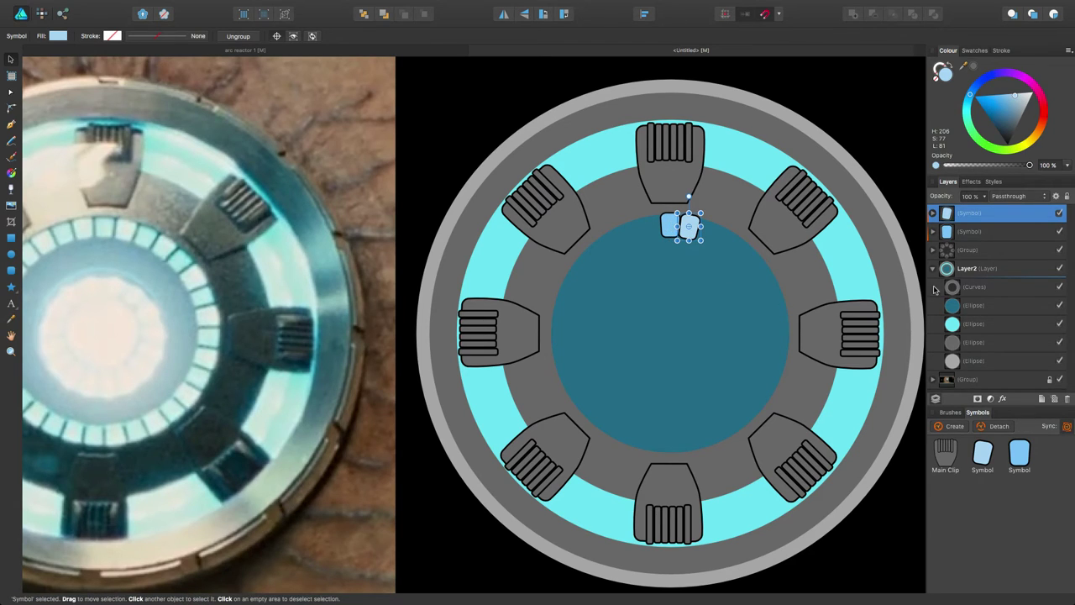
Group both tile symbols, snap the pivot to the reactor's centre, and duplicate the group.
{"action": "left_click", "coordinate": [975, 234], "text": "shift"}
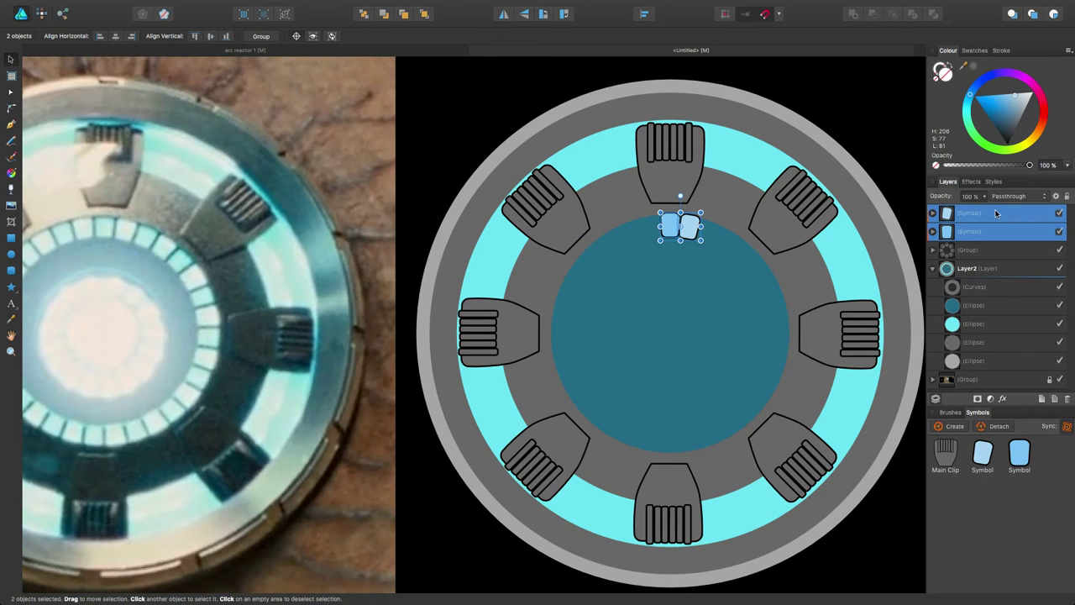
{"action": "scroll", "coordinate": [979, 242], "scroll_direction": "down", "scroll_amount": 1}
{"action": "left_click_drag", "start_coordinate": [680, 225], "coordinate": [669, 333]}
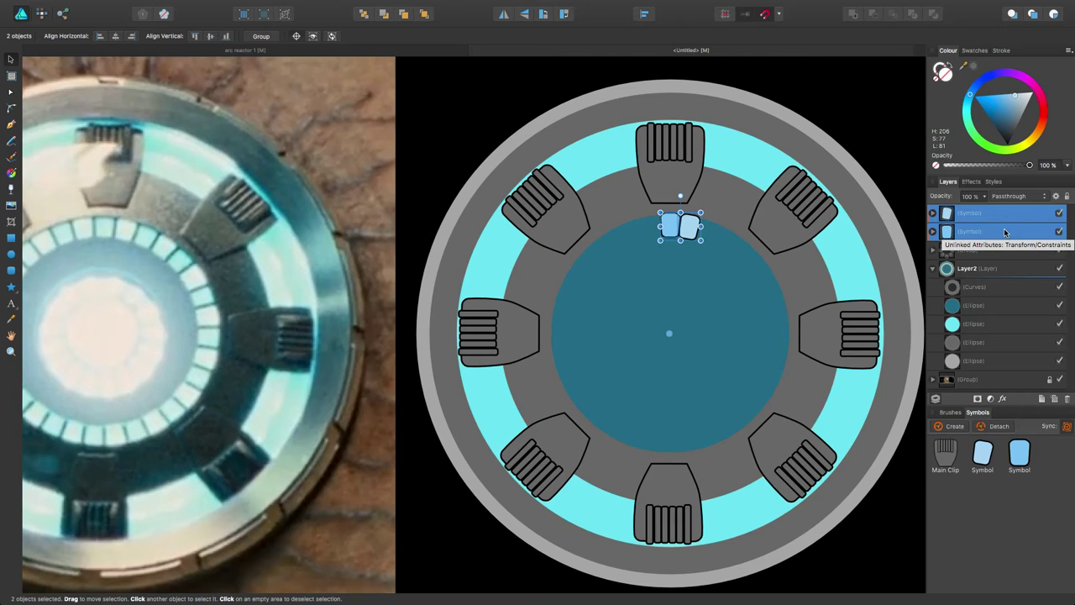
{"action": "key", "text": "super+g"}
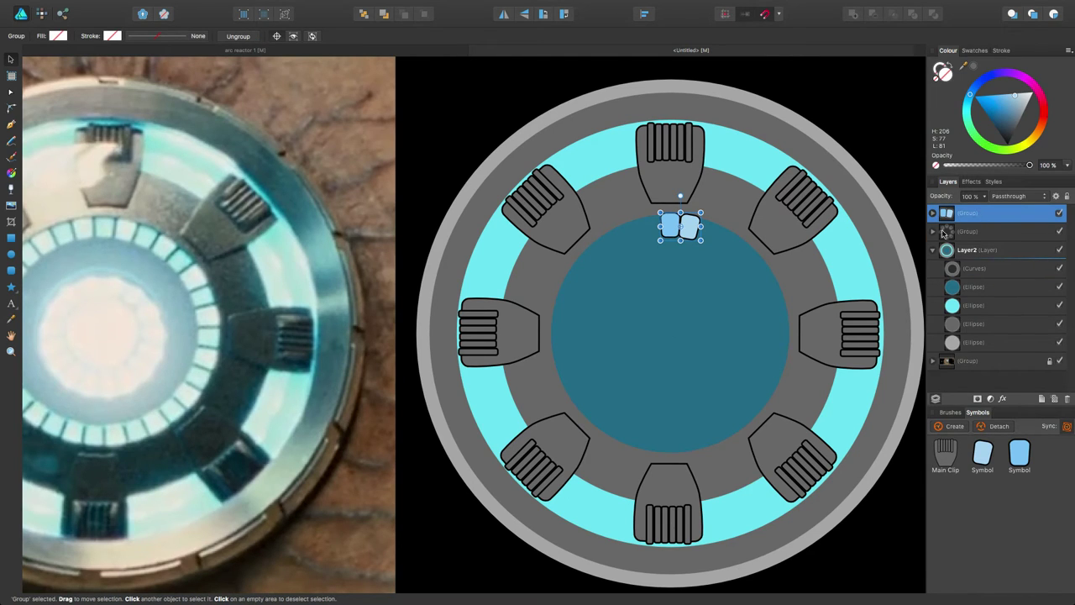
{"action": "left_click_drag", "start_coordinate": [681, 226], "coordinate": [670, 334]}
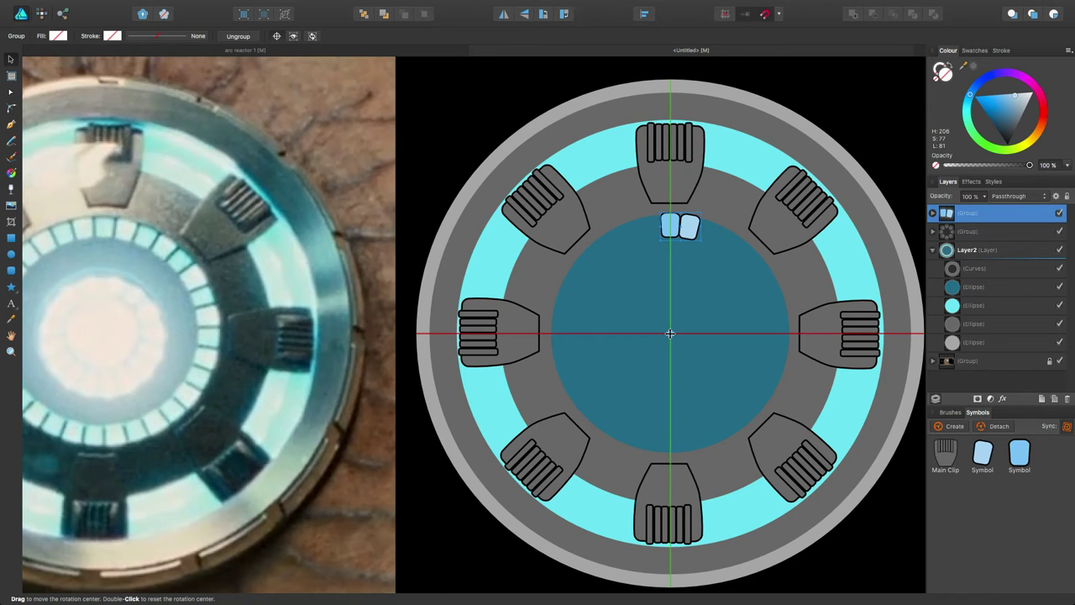
{"action": "left_click_drag", "start_coordinate": [671, 333], "coordinate": [670, 333]}
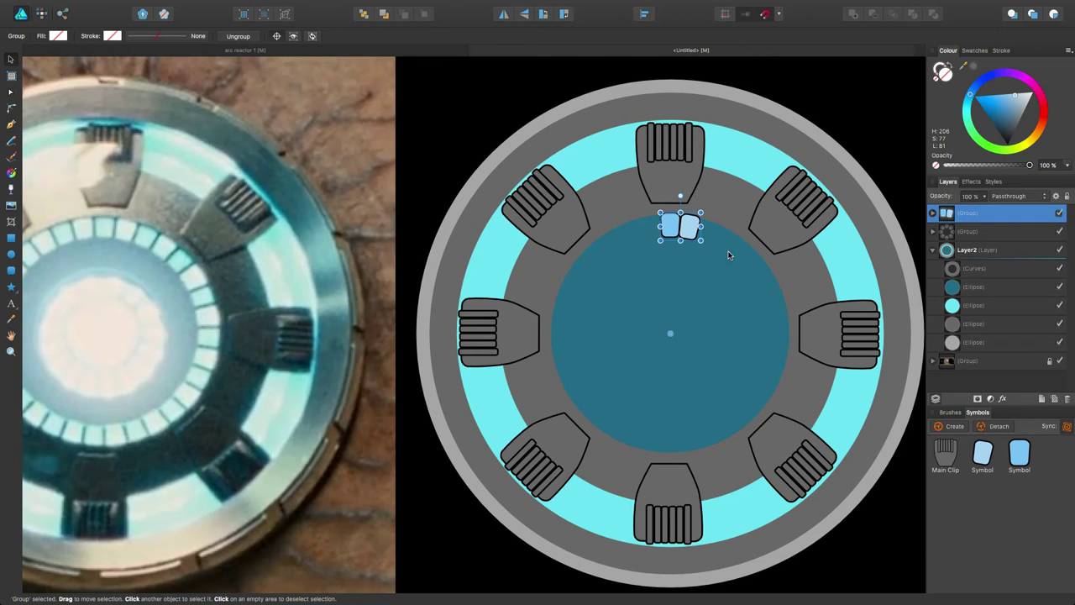
{"action": "key", "text": "super+j"}
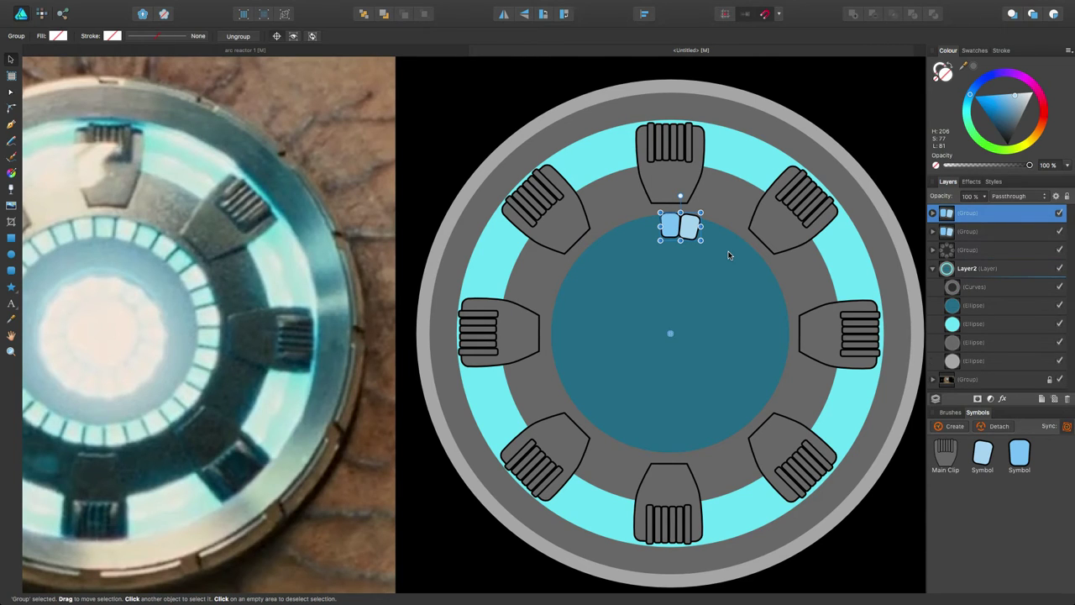
Rotate the duplicate around the centre, repeat it with Cmd+J, then select all the tile groups.
{"action": "left_click_drag", "start_coordinate": [706, 214], "coordinate": [742, 242]}
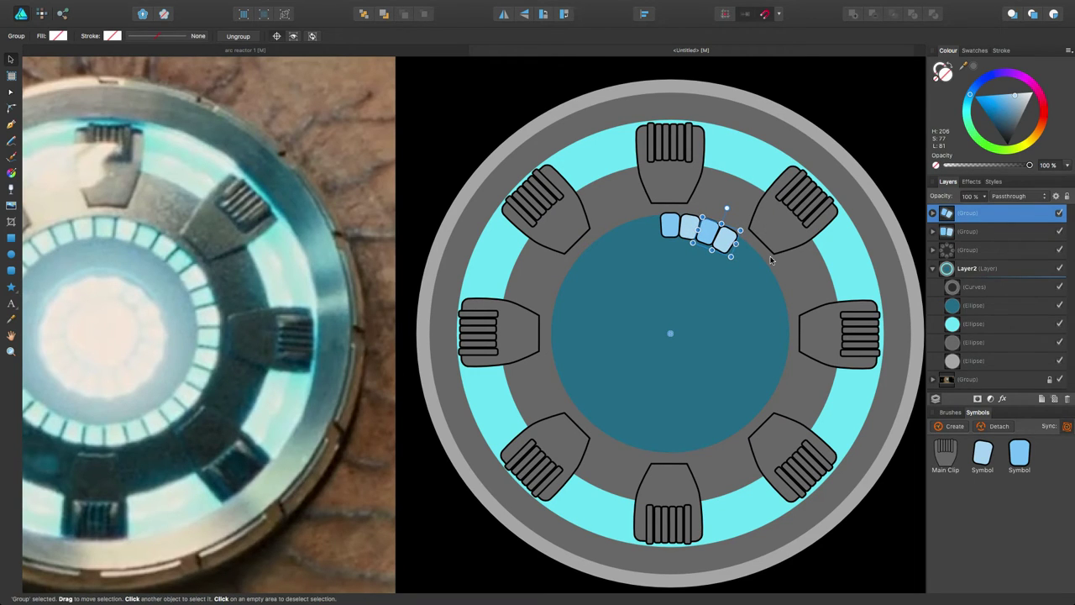
{"action": "key", "text": "super+j"}
{"action": "key", "text": "super+j"}
{"action": "key", "text": "super+j"}
{"action": "key", "text": "super+j"}
{"action": "key", "text": "super+j"}
{"action": "key", "text": "super+j"}
{"action": "key", "text": "super+j"}
{"action": "key", "text": "super+j"}
{"action": "key", "text": "super+j"}
{"action": "key", "text": "super+j"}
{"action": "key", "text": "super+j"}
{"action": "key", "text": "super+j"}
{"action": "key", "text": "super+j"}
{"action": "key", "text": "super+j"}
{"action": "key", "text": "super+j"}
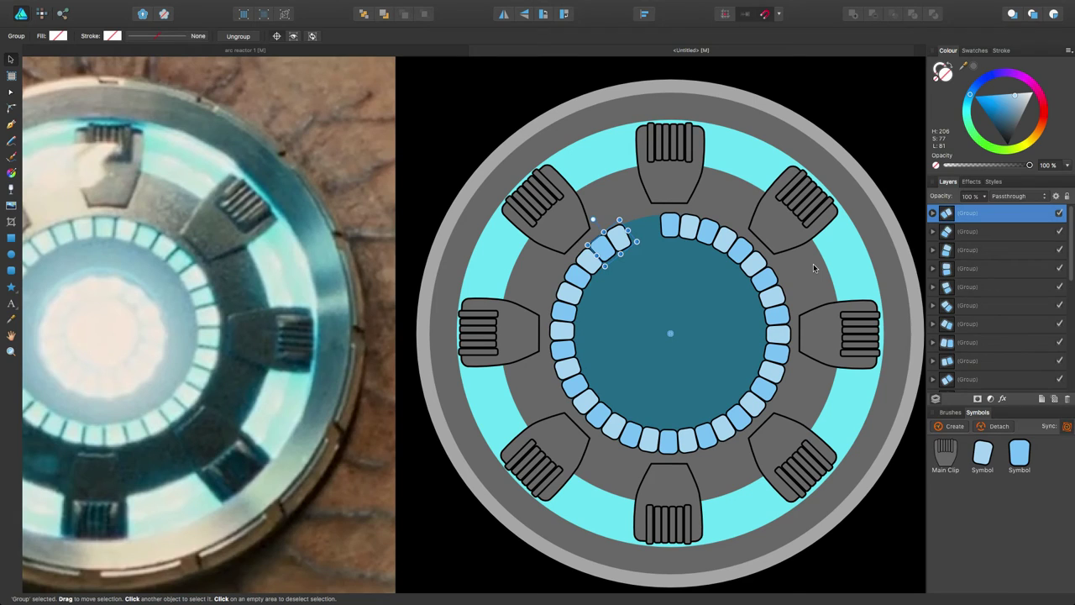
{"action": "key", "text": "super+j"}
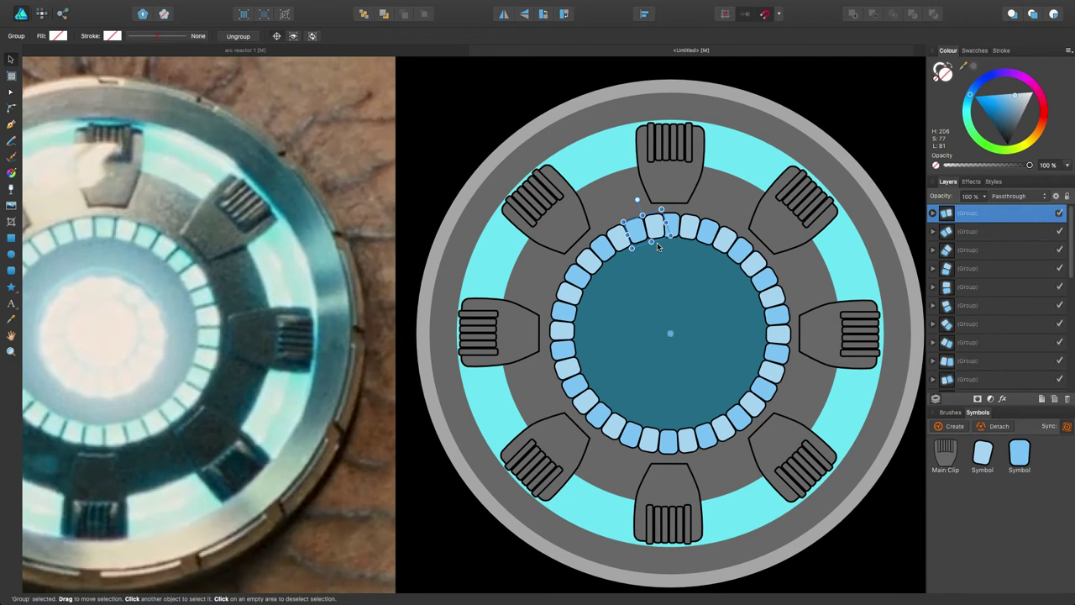
{"action": "scroll", "coordinate": [671, 248], "scroll_direction": "up", "scroll_amount": 3}
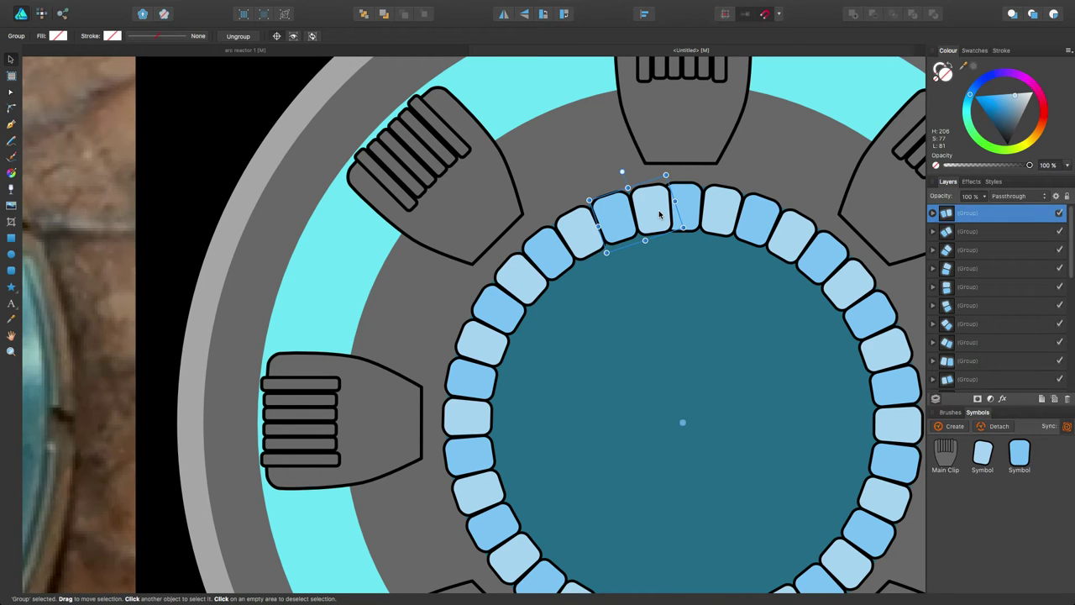
{"action": "scroll", "coordinate": [990, 302], "scroll_direction": "down", "scroll_amount": 2}
{"action": "scroll", "coordinate": [991, 310], "scroll_direction": "down", "scroll_amount": 2}
{"action": "left_click", "coordinate": [997, 334], "text": "shift"}
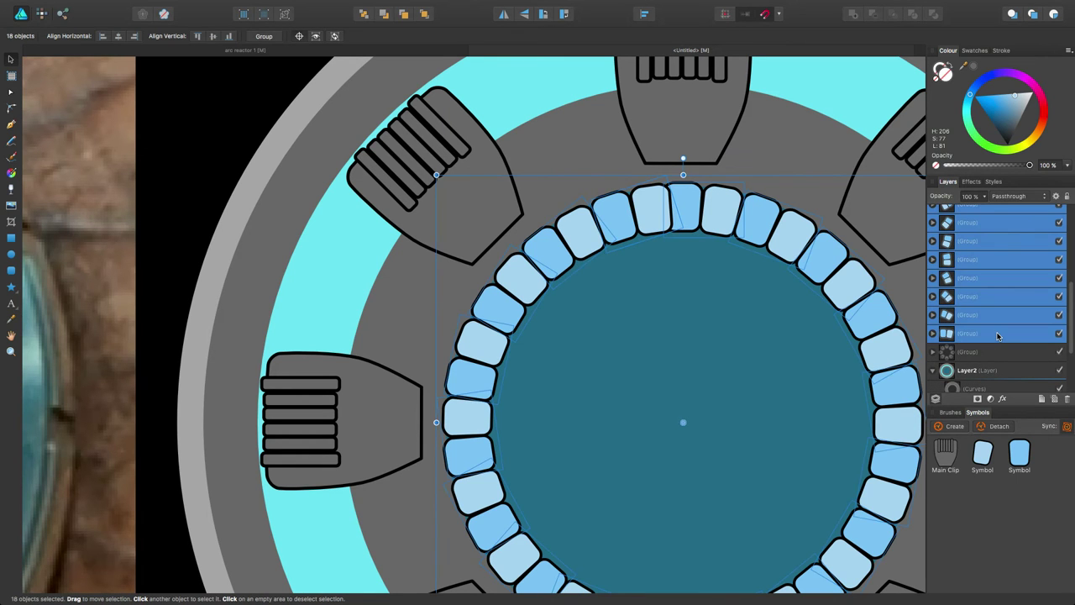
{"action": "scroll", "coordinate": [685, 239], "scroll_direction": "down", "scroll_amount": 3}
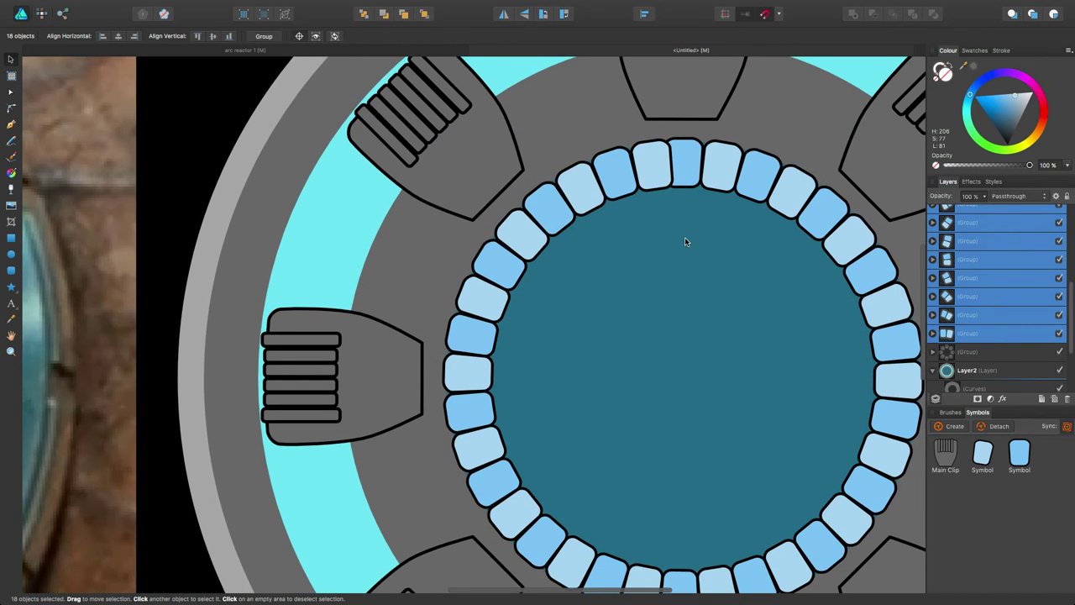
{"action": "scroll", "coordinate": [685, 237], "scroll_direction": "up", "scroll_amount": 5}
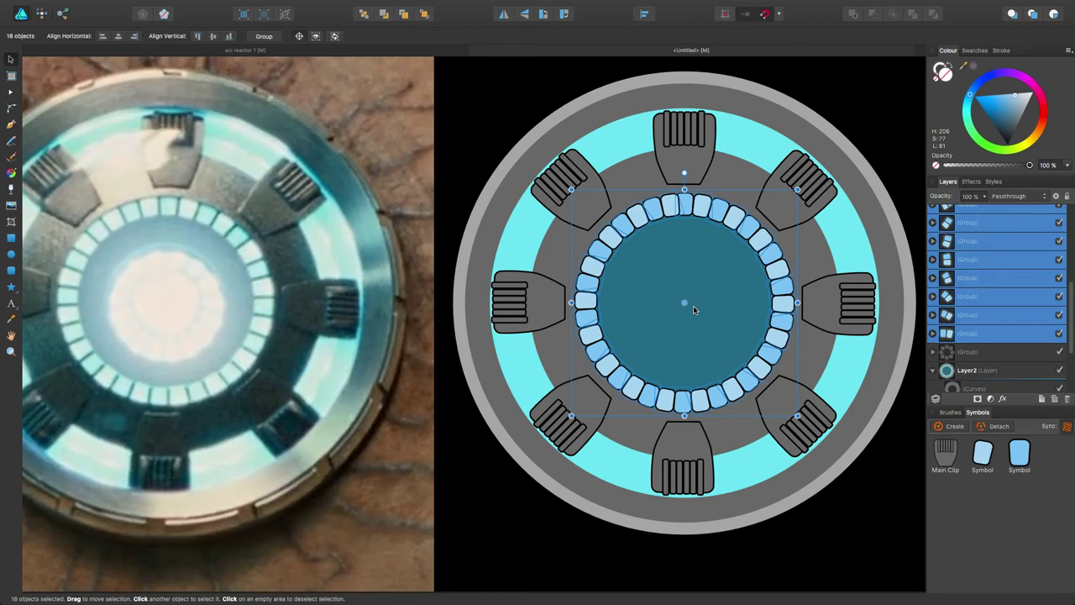
Undo the ring copies back to the original tile pair at the top.
{"action": "key", "text": "super+z"}
{"action": "key", "text": "super+z"}
{"action": "key", "text": "super+z"}
{"action": "key", "text": "super+z"}
{"action": "key", "text": "super+z"}
{"action": "key", "text": "super+z"}
{"action": "key", "text": "super+z"}
{"action": "key", "text": "super+z"}
{"action": "key", "text": "super+z"}
{"action": "key", "text": "super+z"}
{"action": "key", "text": "super+z"}
{"action": "key", "text": "super+z"}
{"action": "key", "text": "super+z"}
{"action": "key", "text": "super+z"}
{"action": "key", "text": "super+z"}
{"action": "key", "text": "super+z"}
{"action": "key", "text": "super+z"}
{"action": "key", "text": "super+z"}
{"action": "key", "text": "super+z"}
{"action": "key", "text": "super+z"}
{"action": "key", "text": "super+z"}
{"action": "key", "text": "super+z"}
{"action": "key", "text": "super+z"}
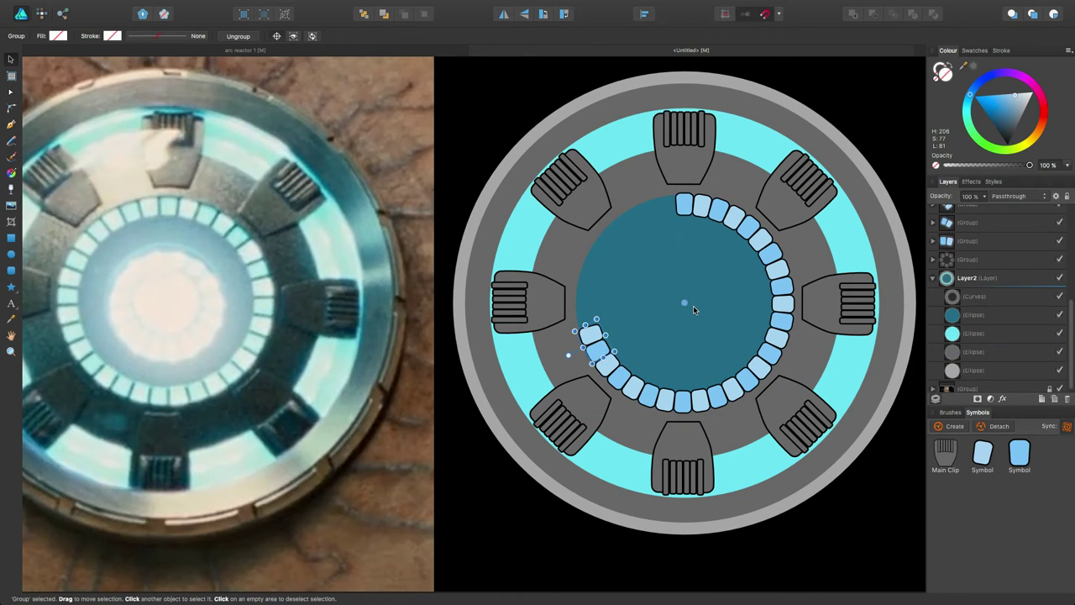
{"action": "key", "text": "super+z"}
{"action": "key", "text": "super+z"}
{"action": "key", "text": "super+z"}
{"action": "key", "text": "super+z"}
{"action": "key", "text": "super+z"}
{"action": "key", "text": "super+z"}
{"action": "key", "text": "super+z"}
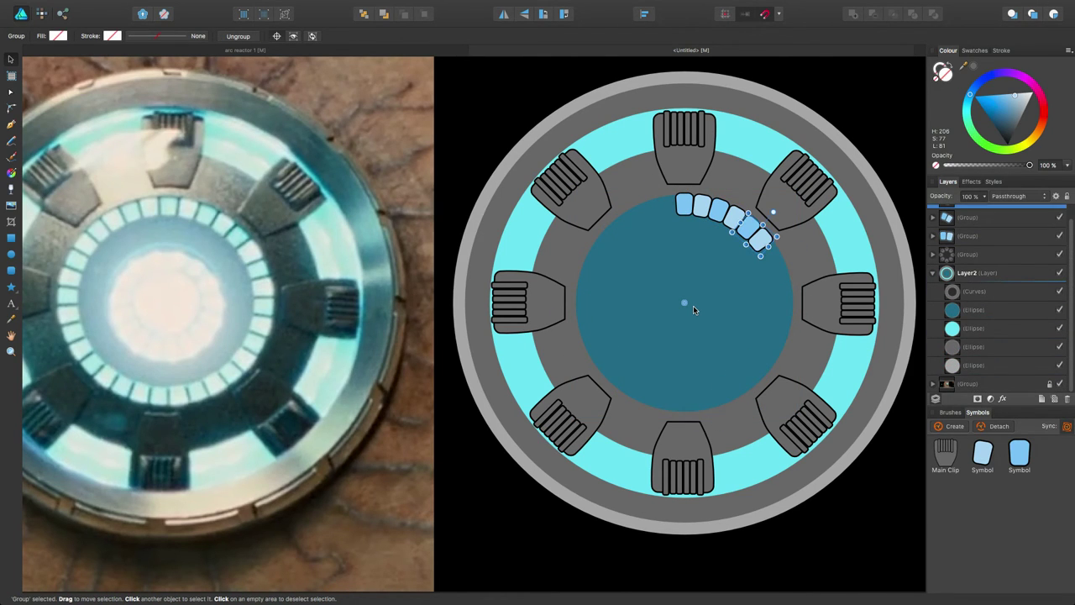
{"action": "key", "text": "super+z"}
{"action": "key", "text": "super+z"}
{"action": "key", "text": "super+z"}
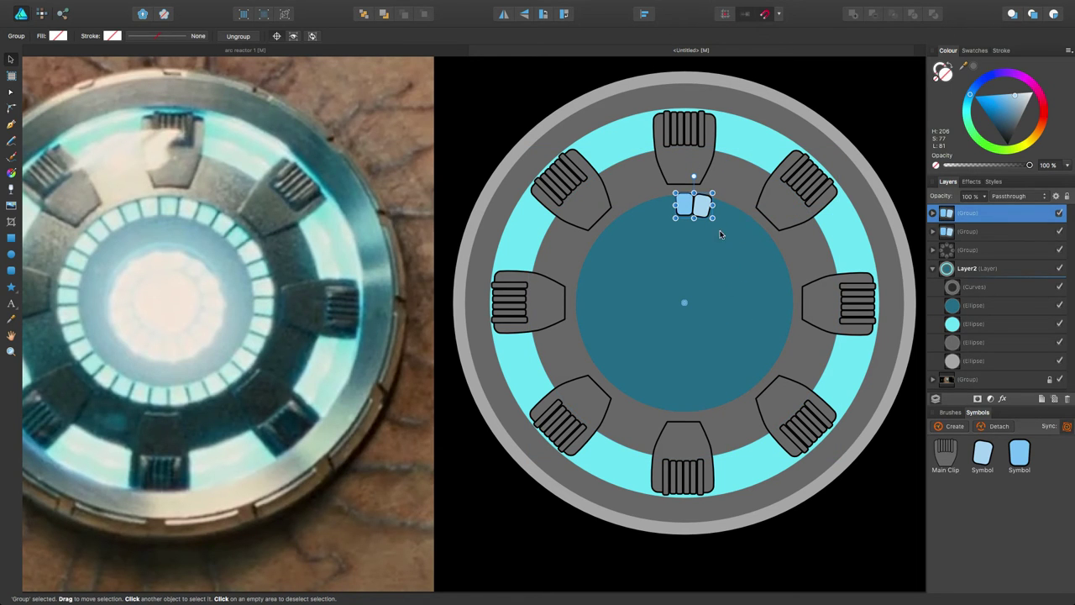
{"action": "scroll", "coordinate": [724, 217], "scroll_direction": "up", "scroll_amount": 5}
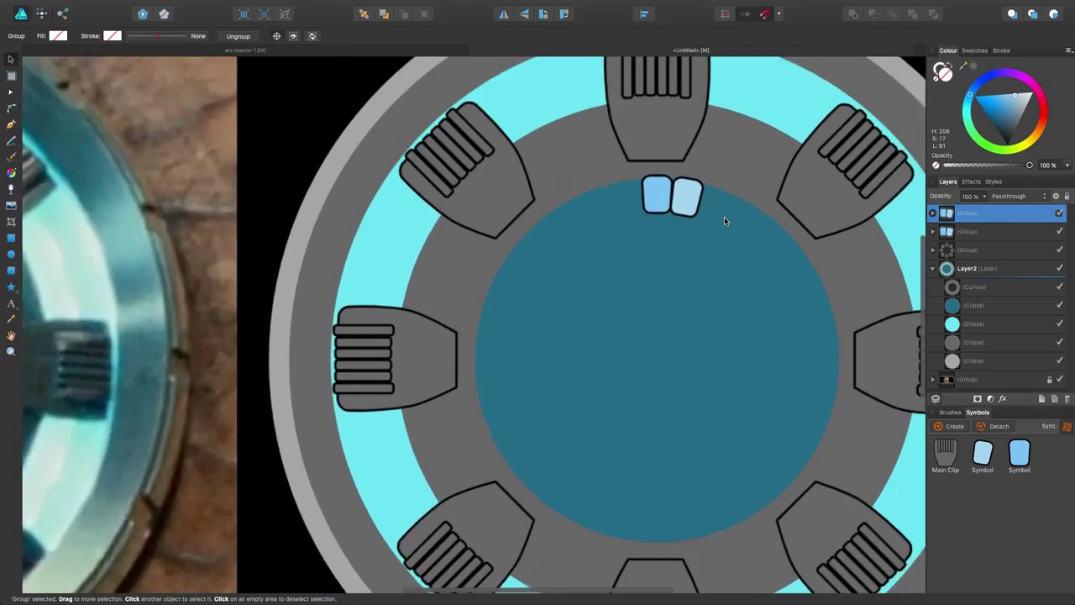
{"action": "scroll", "coordinate": [744, 170], "scroll_direction": "up", "scroll_amount": 1}
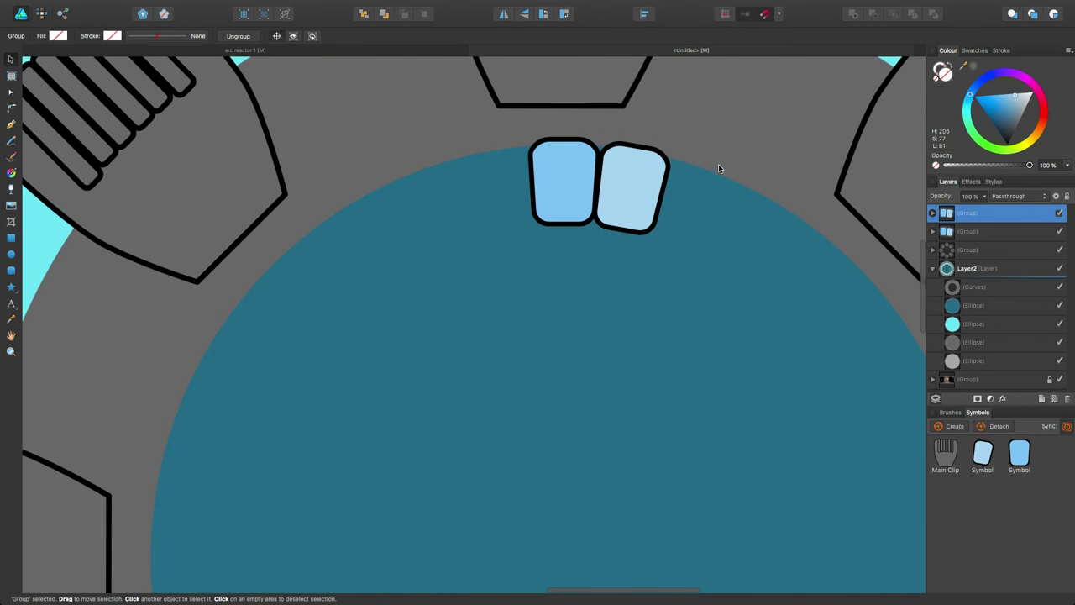
Add a copy of the tile pair rotated about -19.8° clockwise beside it.
{"action": "left_click_drag", "start_coordinate": [673, 140], "coordinate": [798, 218]}
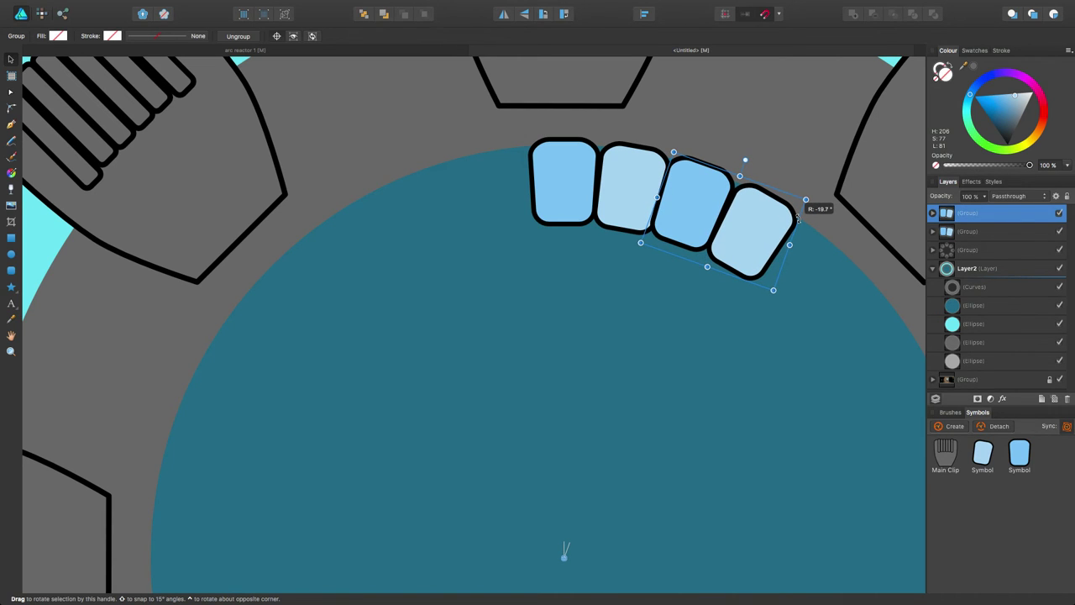
{"action": "left_click_drag", "start_coordinate": [798, 218], "coordinate": [799, 220]}
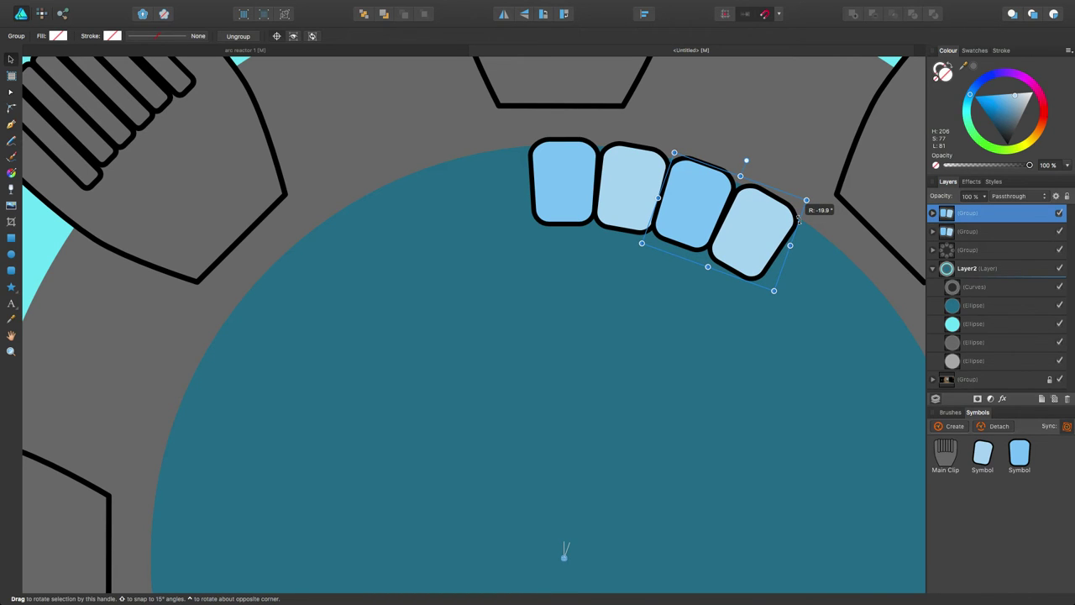
{"action": "left_click_drag", "start_coordinate": [800, 220], "coordinate": [800, 220]}
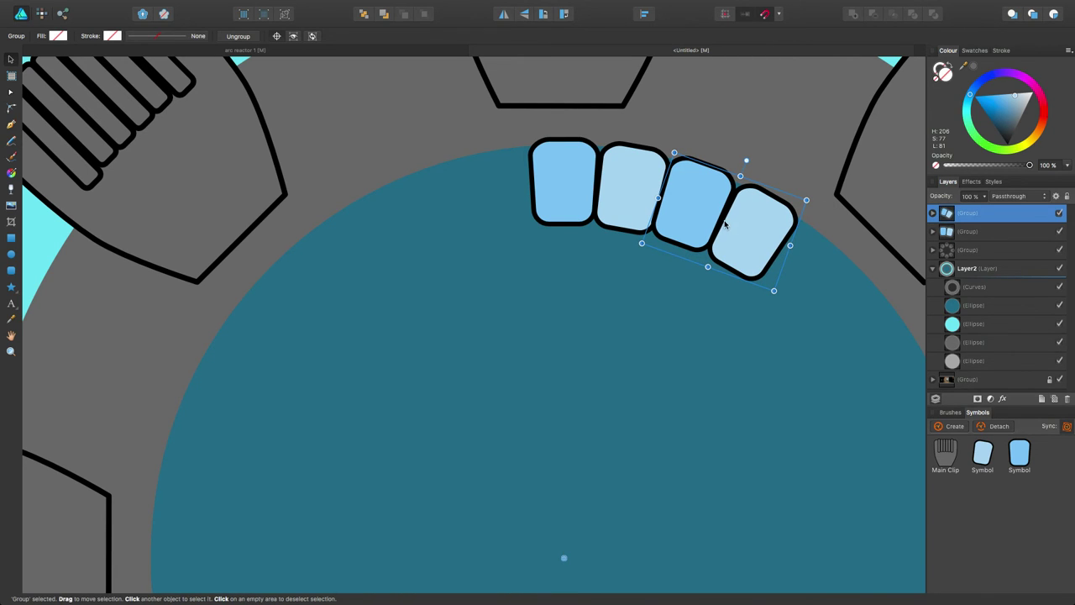
{"action": "scroll", "coordinate": [736, 243], "scroll_direction": "down", "scroll_amount": 2}
{"action": "scroll", "coordinate": [736, 244], "scroll_direction": "down", "scroll_amount": 5}
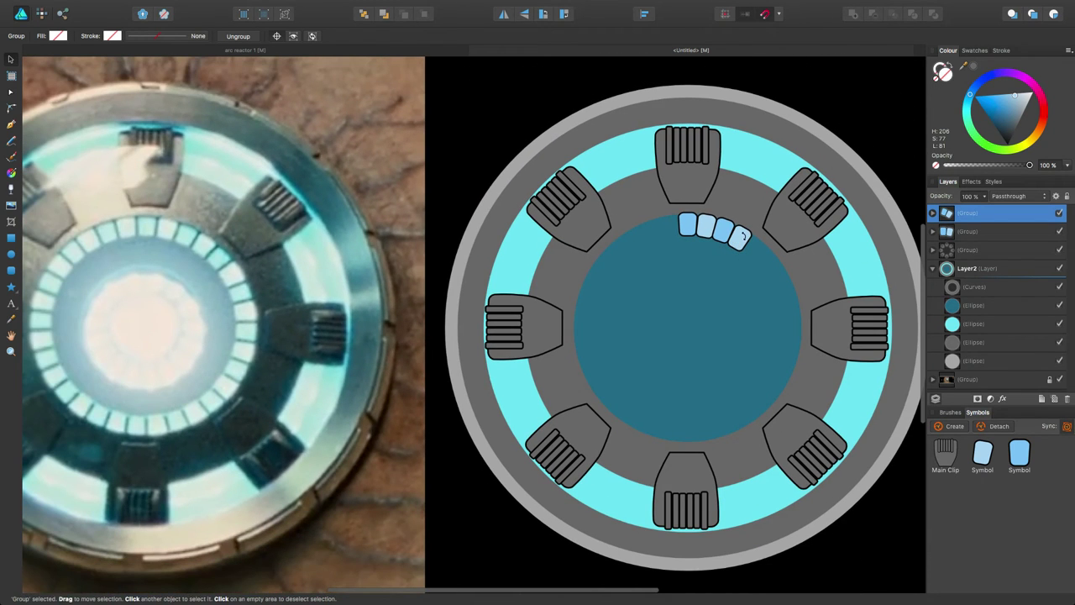
Repeat the rotated copy three times with Cmd+J, then undo back to the original tiles.
{"action": "key", "text": "super+j"}
{"action": "key", "text": "super+j"}
{"action": "key", "text": "super+j"}
{"action": "key", "text": "super+j"}
{"action": "key", "text": "super+j"}
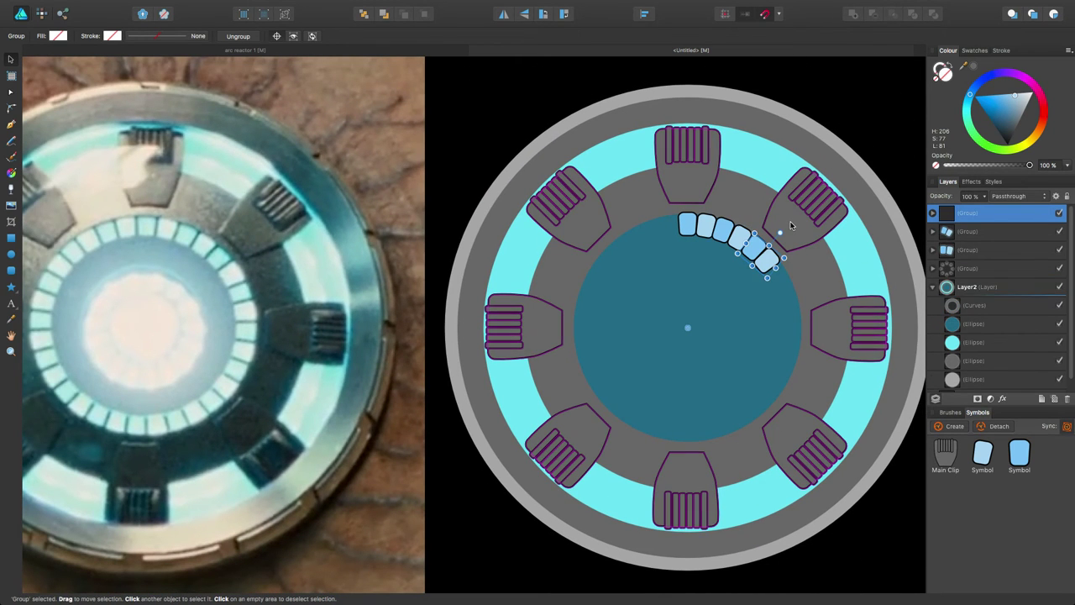
{"action": "key", "text": "super+j"}
{"action": "key", "text": "super+j"}
{"action": "key", "text": "super+j"}
{"action": "key", "text": "super+j"}
{"action": "key", "text": "super+j"}
{"action": "key", "text": "super+j"}
{"action": "key", "text": "super+j"}
{"action": "key", "text": "super+j"}
{"action": "key", "text": "super+j"}
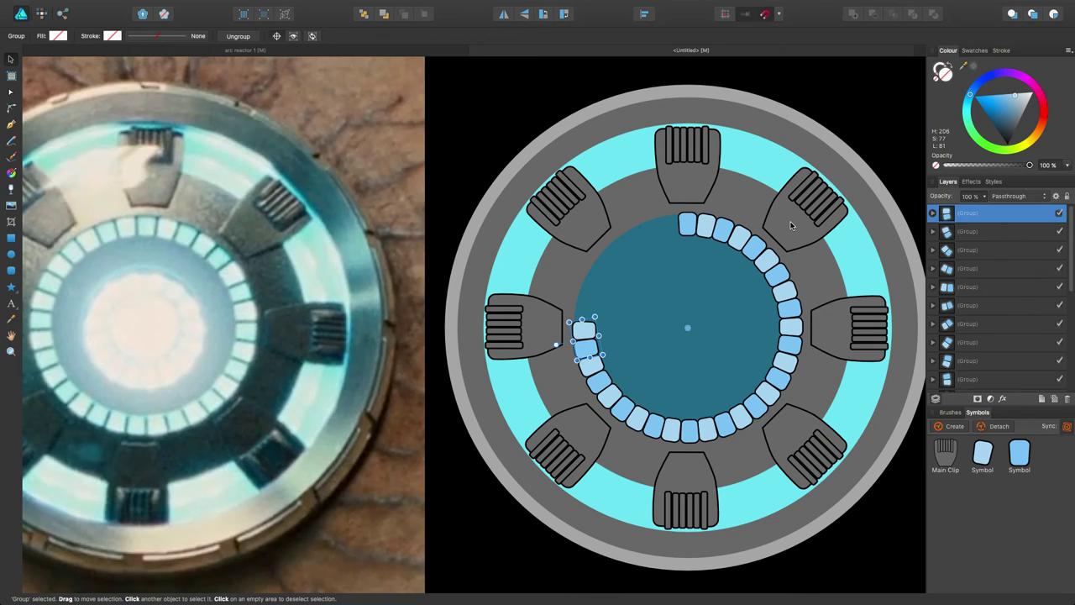
{"action": "key", "text": "super+j"}
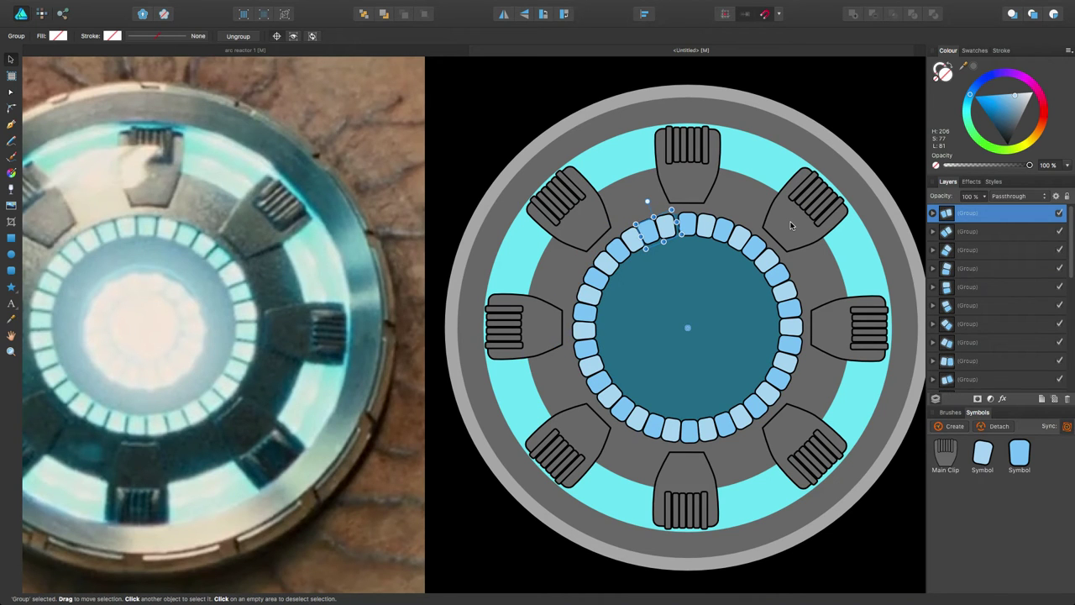
{"action": "scroll", "coordinate": [674, 248], "scroll_direction": "up", "scroll_amount": 5}
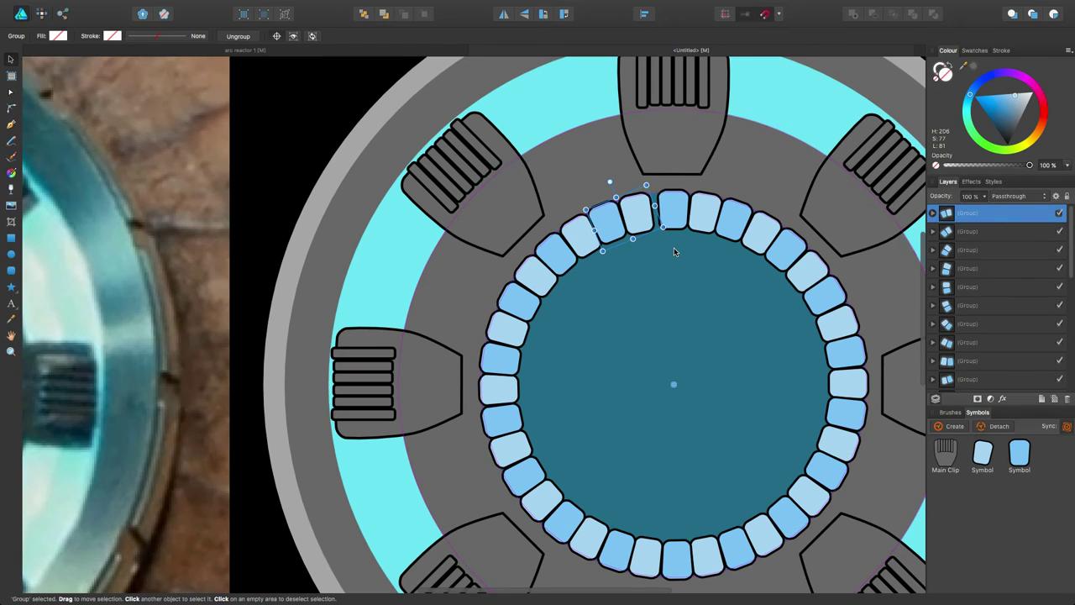
{"action": "key", "text": "super+z"}
{"action": "key", "text": "super+z"}
{"action": "key", "text": "super+z"}
{"action": "key", "text": "super+z"}
{"action": "key", "text": "super+z"}
{"action": "key", "text": "super+z"}
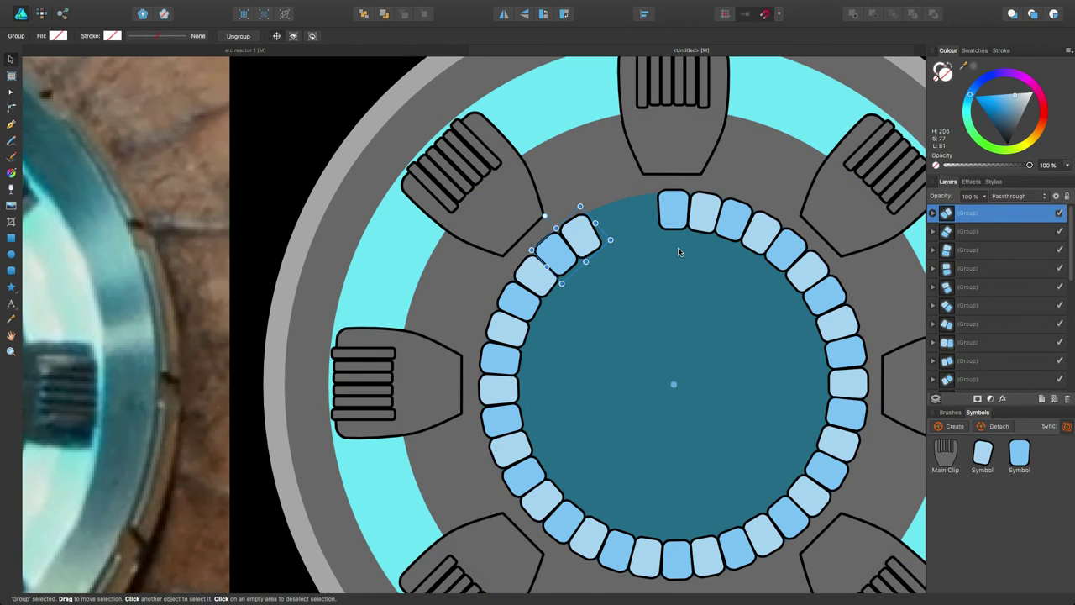
{"action": "key", "text": "super+z"}
{"action": "key", "text": "super+z"}
{"action": "key", "text": "super+z"}
{"action": "key", "text": "super+z"}
{"action": "key", "text": "super+z"}
{"action": "key", "text": "super+z"}
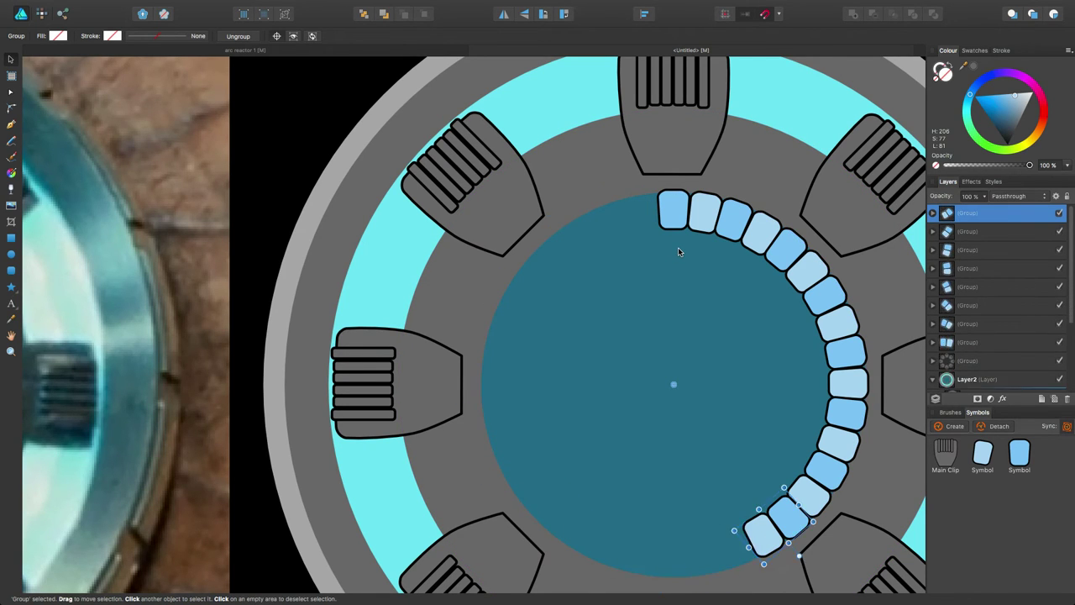
{"action": "key", "text": "super+z"}
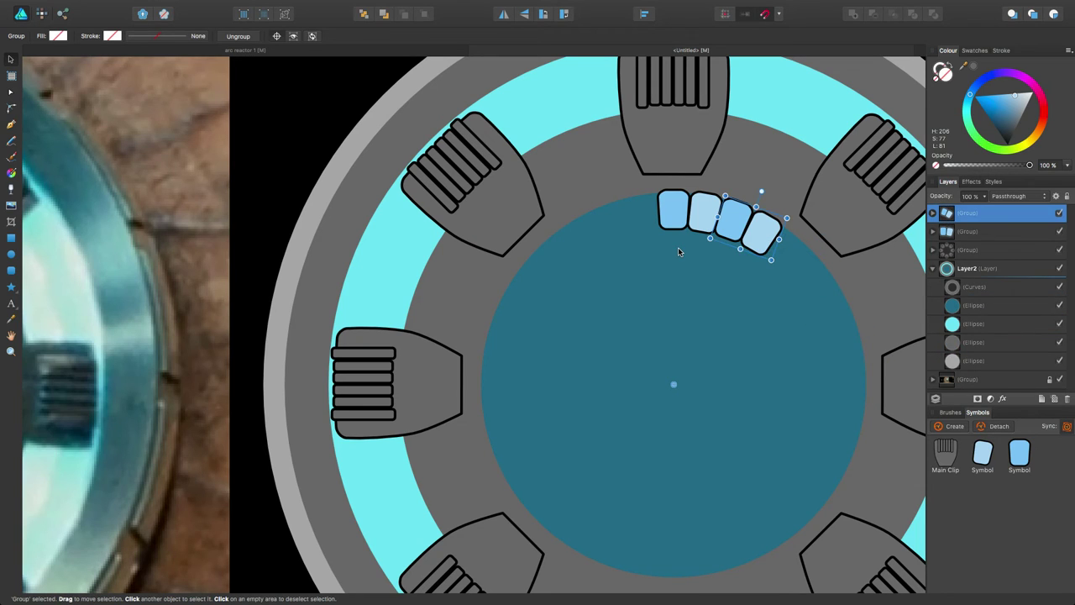
{"action": "key", "text": "super+z"}
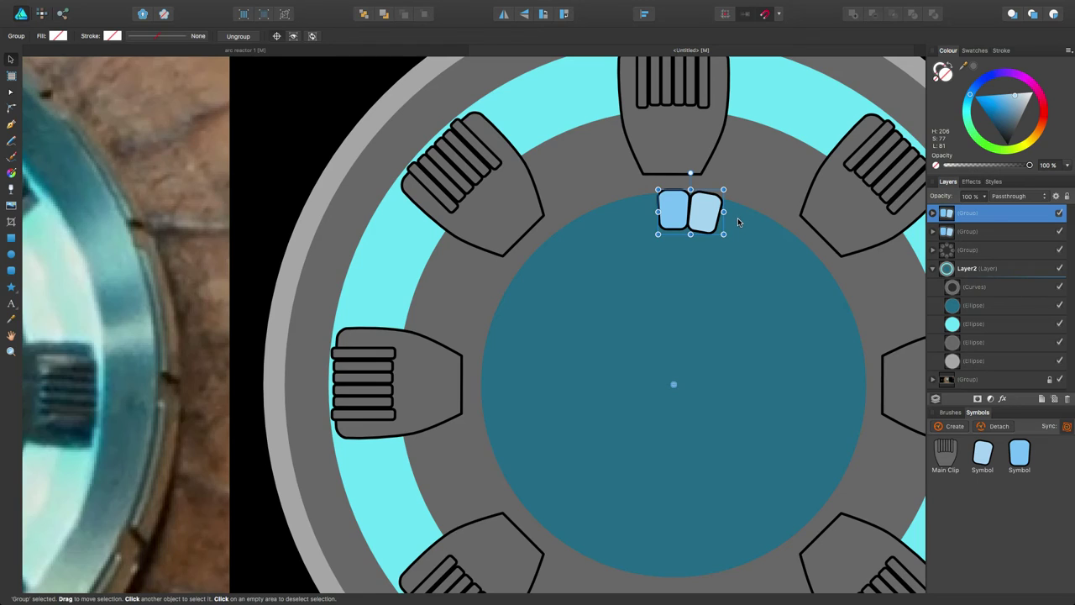
{"action": "scroll", "coordinate": [737, 222], "scroll_direction": "up", "scroll_amount": 3}
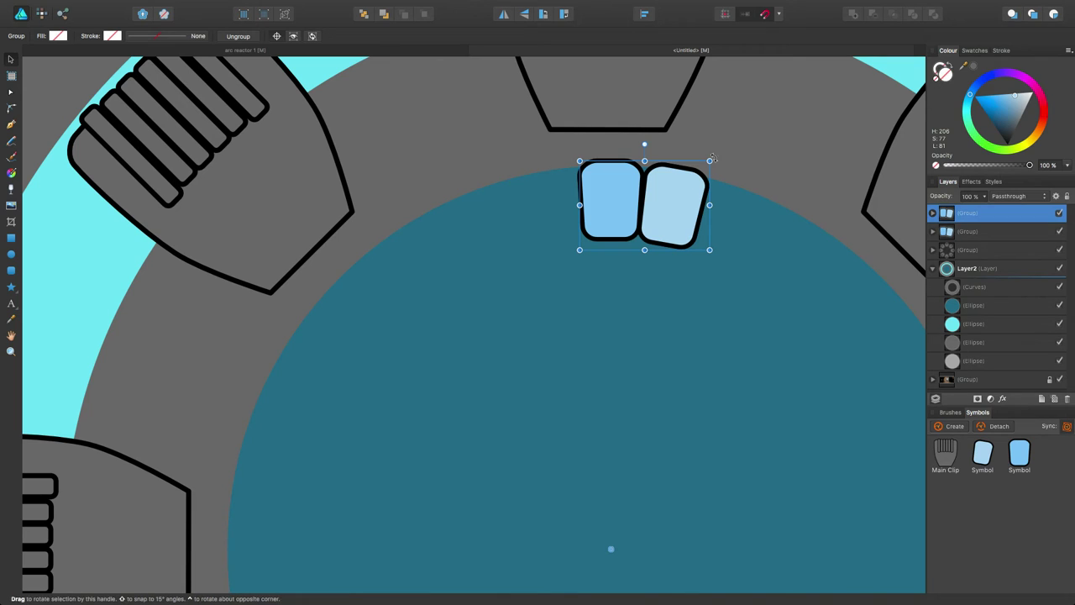
Copy the tile pair rotated about -20°, repeat it, then undo and remove the stray group.
{"action": "left_click_drag", "start_coordinate": [713, 160], "coordinate": [837, 219]}
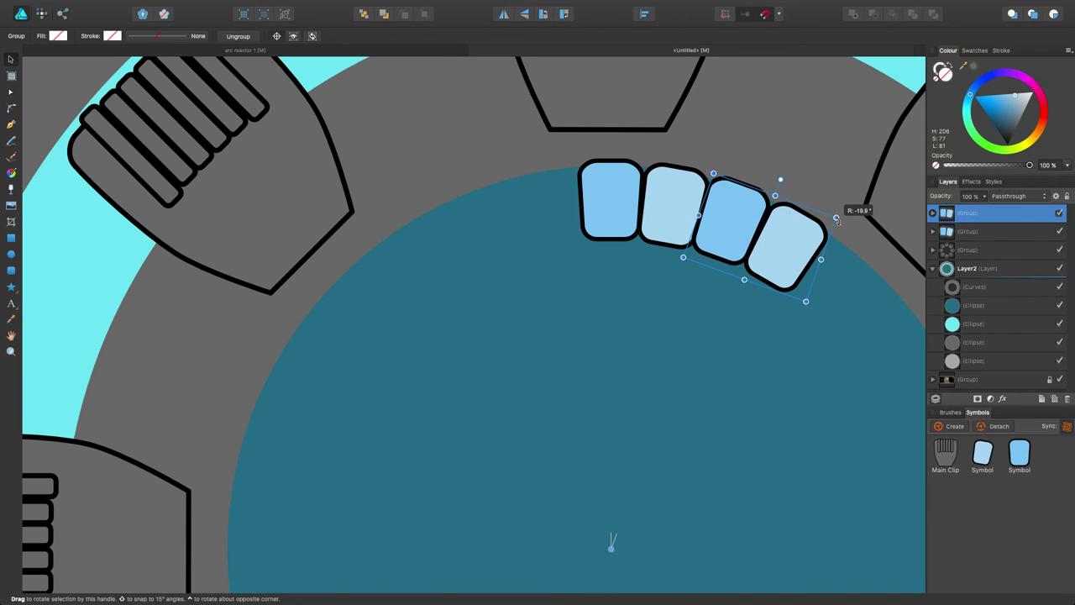
{"action": "left_click_drag", "start_coordinate": [836, 219], "coordinate": [838, 220]}
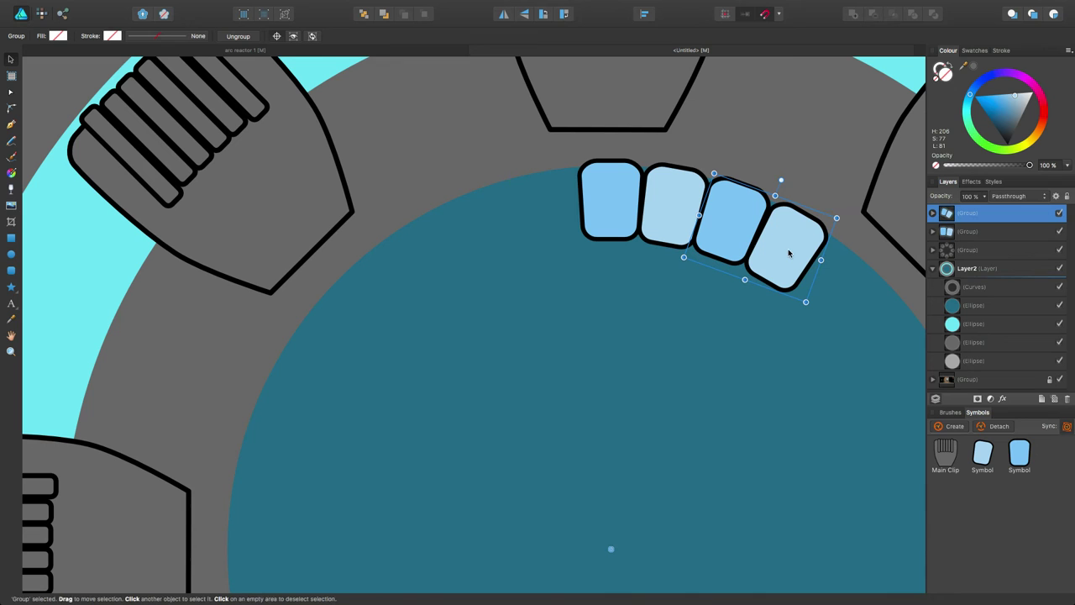
{"action": "scroll", "coordinate": [708, 275], "scroll_direction": "down", "scroll_amount": 10}
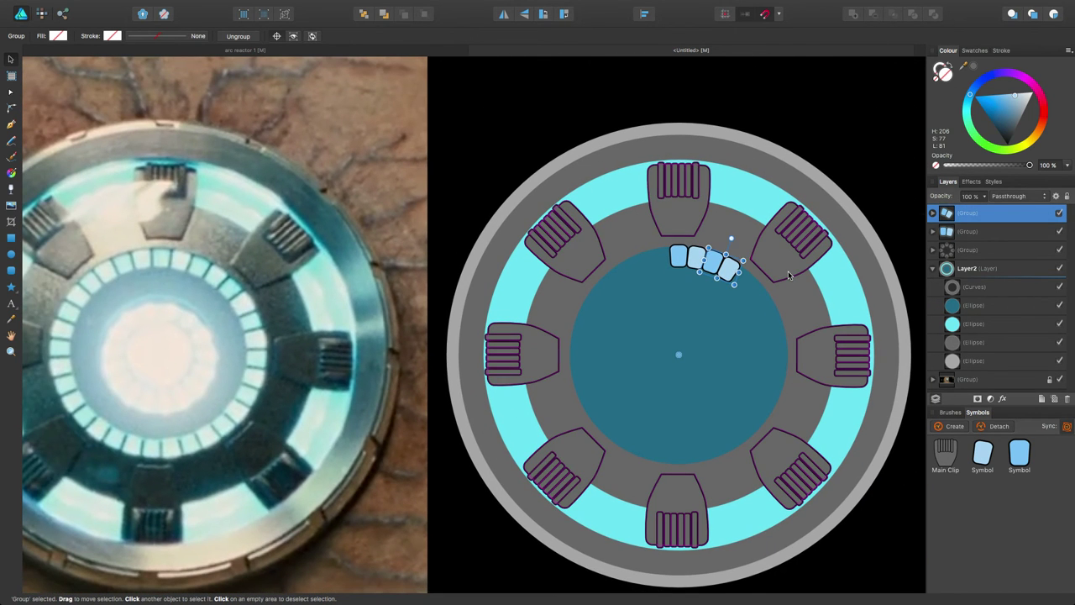
{"action": "key", "text": "ctrl+j"}
{"action": "key", "text": "ctrl+j"}
{"action": "key", "text": "ctrl+j"}
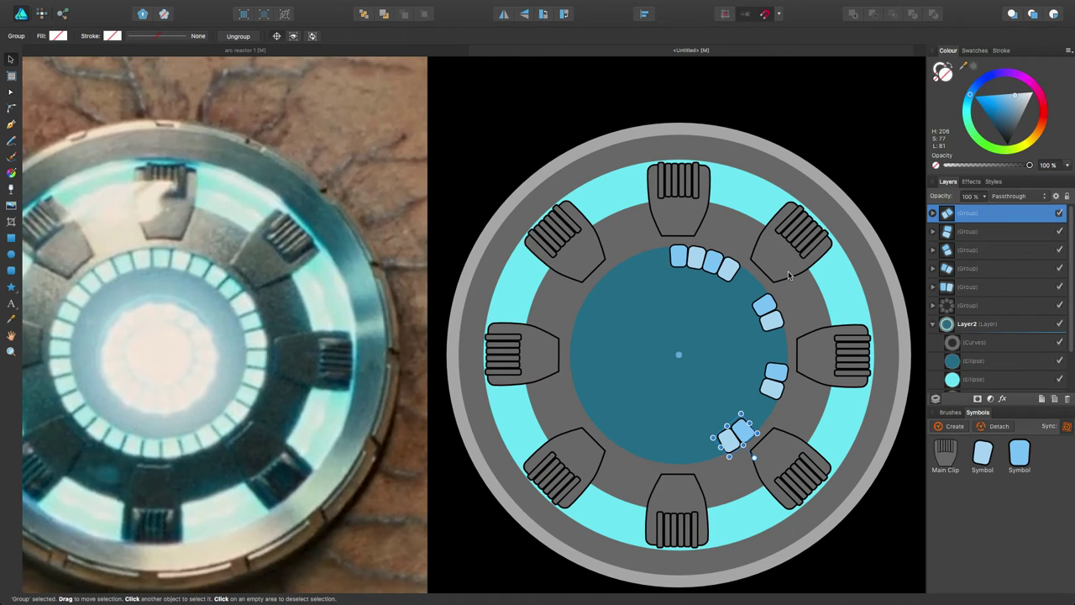
{"action": "key", "text": "ctrl+z"}
{"action": "key", "text": "ctrl+z"}
{"action": "key", "text": "ctrl+z"}
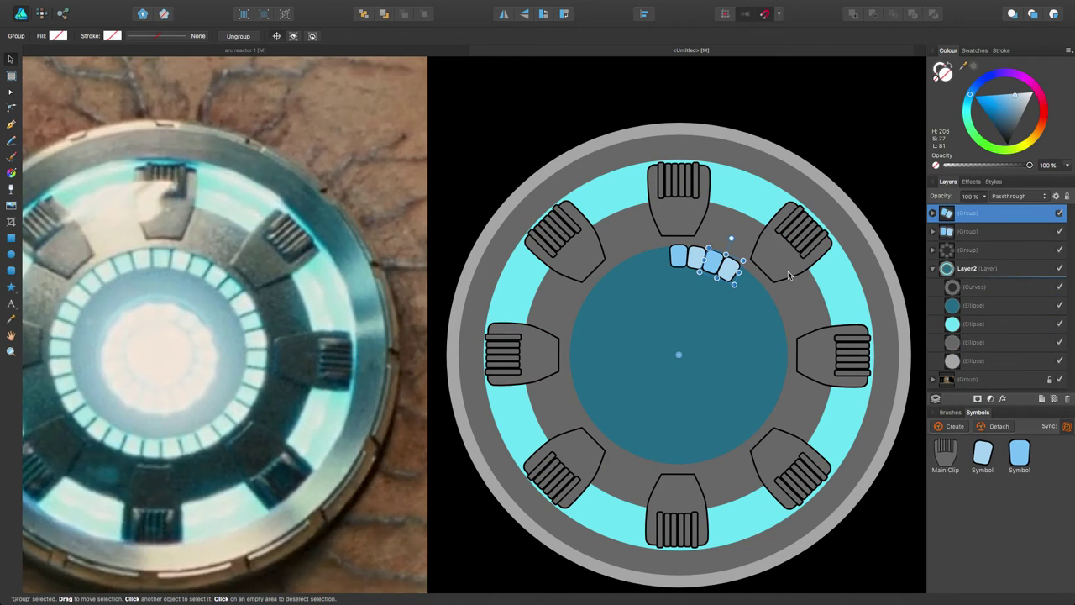
{"action": "key", "text": "ctrl+z"}
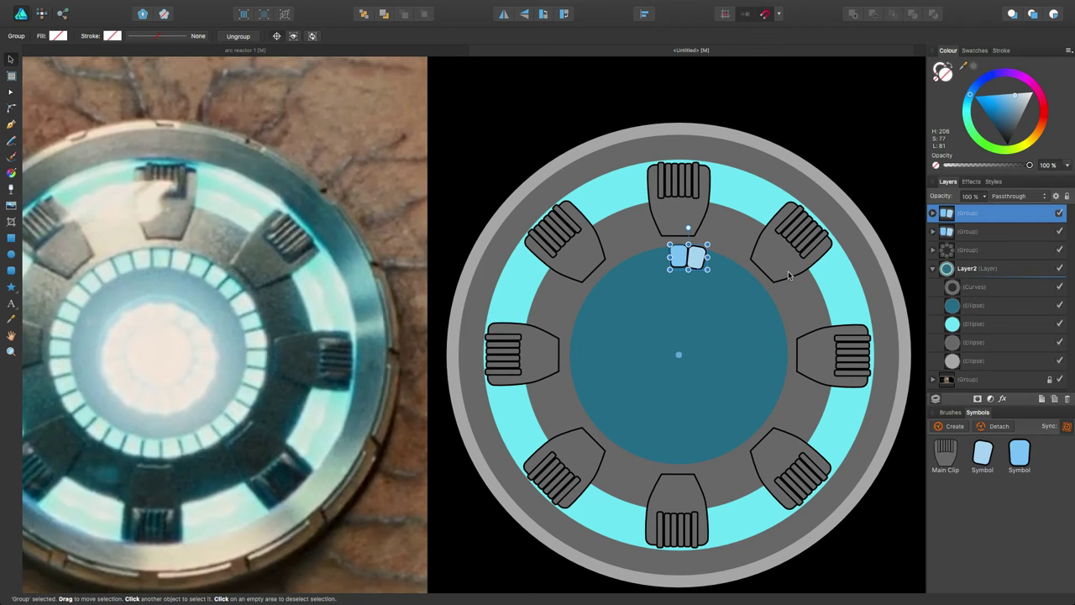
{"action": "key", "text": "ctrl+z"}
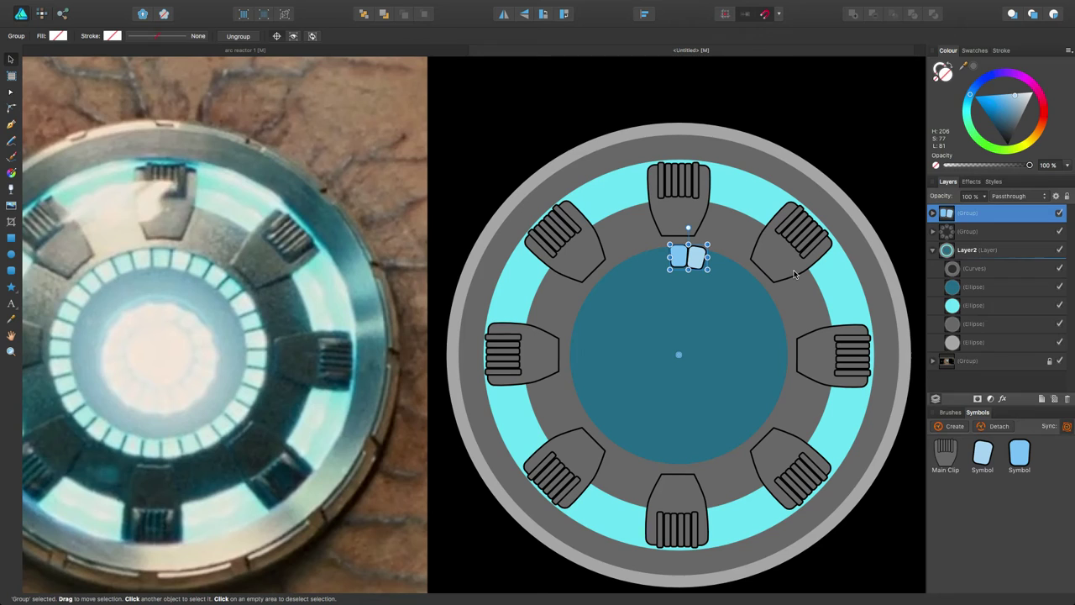
Duplicate the pair, rotate it to about -29.3°, and repeat the copy twice along the ring.
{"action": "key", "text": "ctrl+j"}
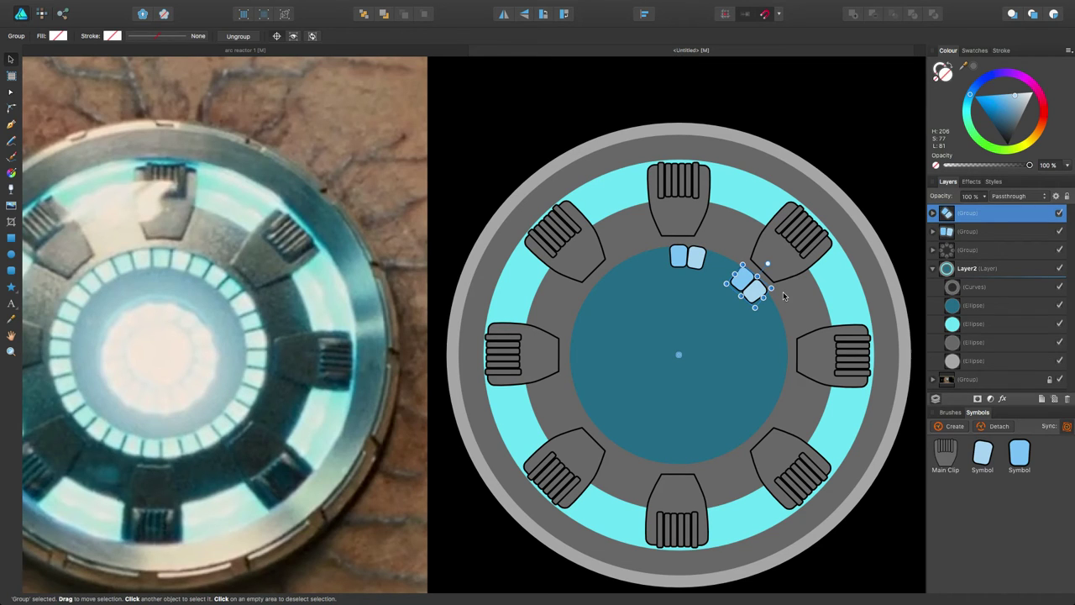
{"action": "left_click_drag", "start_coordinate": [773, 289], "coordinate": [755, 252]}
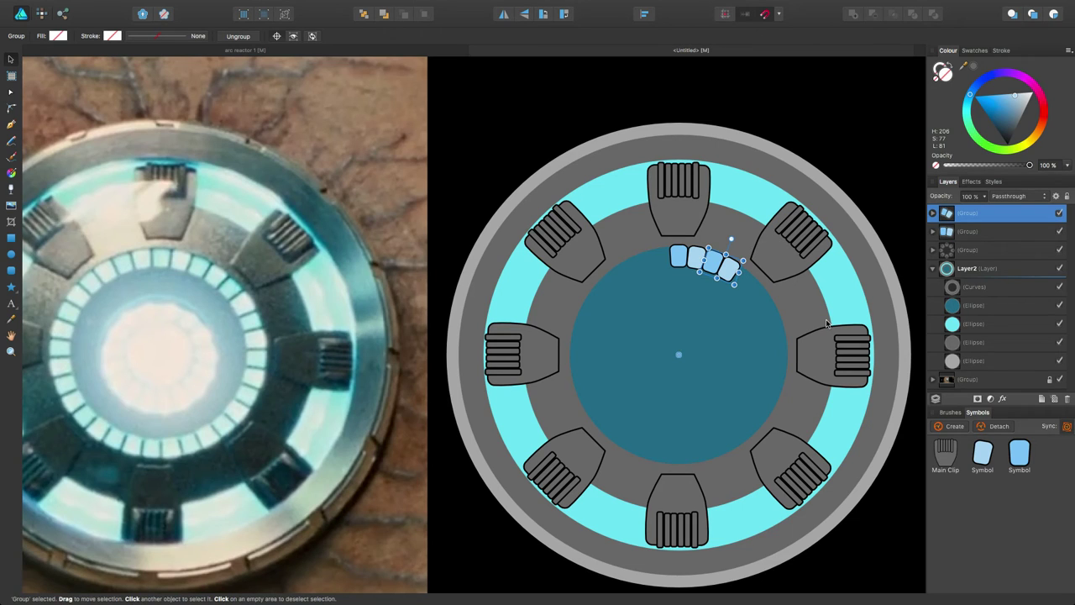
{"action": "key", "text": "super+j"}
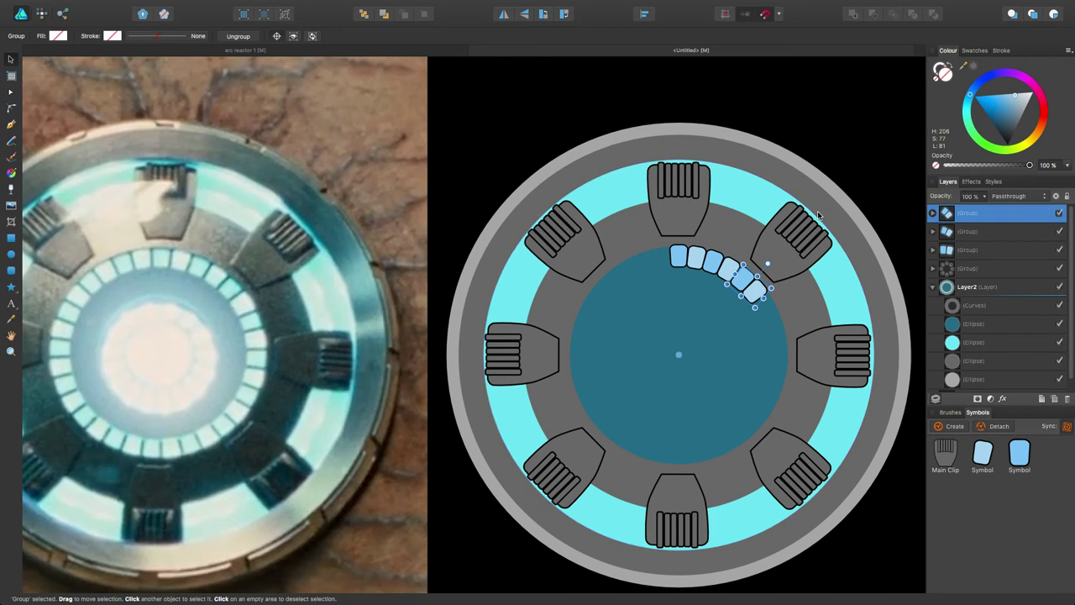
{"action": "key", "text": "super+j"}
{"action": "key", "text": "super+j"}
{"action": "key", "text": "super+j"}
{"action": "key", "text": "super+j"}
{"action": "key", "text": "super+j"}
{"action": "key", "text": "super+j"}
{"action": "key", "text": "super+j"}
{"action": "key", "text": "super+j"}
{"action": "key", "text": "super+j"}
{"action": "key", "text": "super+j"}
{"action": "key", "text": "super+j"}
{"action": "key", "text": "super+j"}
{"action": "key", "text": "super+j"}
{"action": "key", "text": "super+j"}
{"action": "key", "text": "super+j"}
{"action": "key", "text": "super+j"}
{"action": "key", "text": "super+j"}
{"action": "key", "text": "super+j"}
{"action": "key", "text": "super+j"}
{"action": "key", "text": "super+j"}
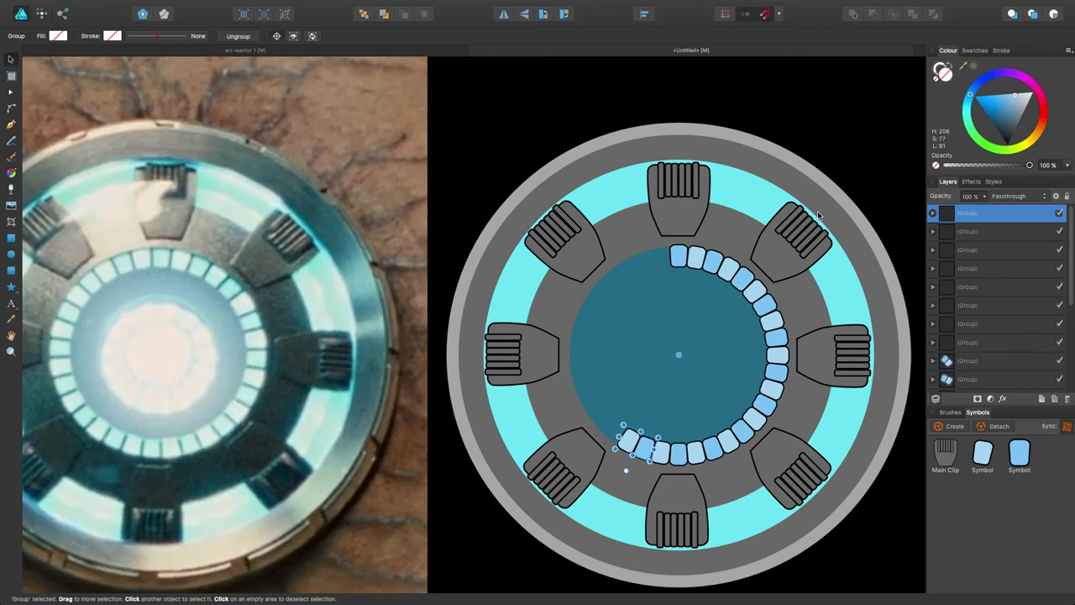
{"action": "key", "text": "super+j"}
{"action": "key", "text": "super+j"}
{"action": "key", "text": "super+j"}
{"action": "key", "text": "super+j"}
{"action": "key", "text": "super+j"}
{"action": "key", "text": "super+j"}
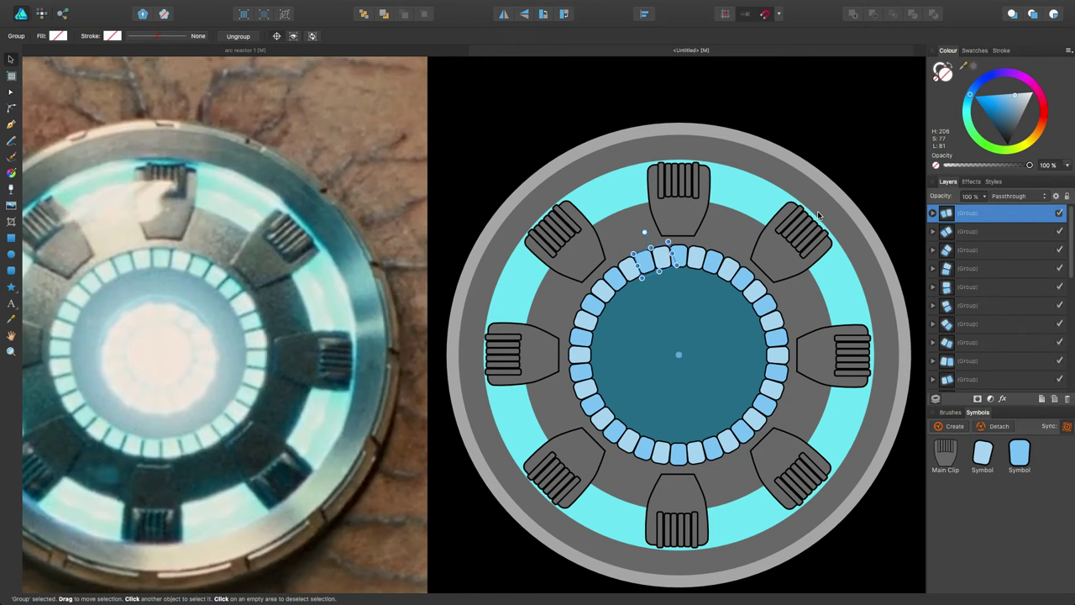
{"action": "key", "text": "super+minus"}
{"action": "key", "text": "super+minus"}
{"action": "key", "text": "super+minus"}
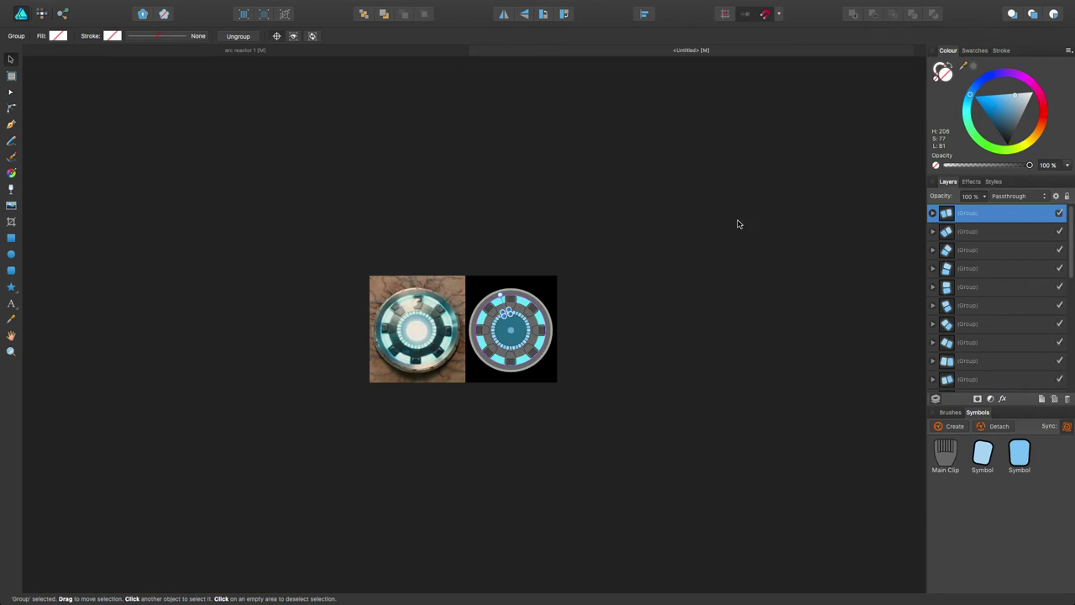
{"action": "left_click", "coordinate": [273, 51]}
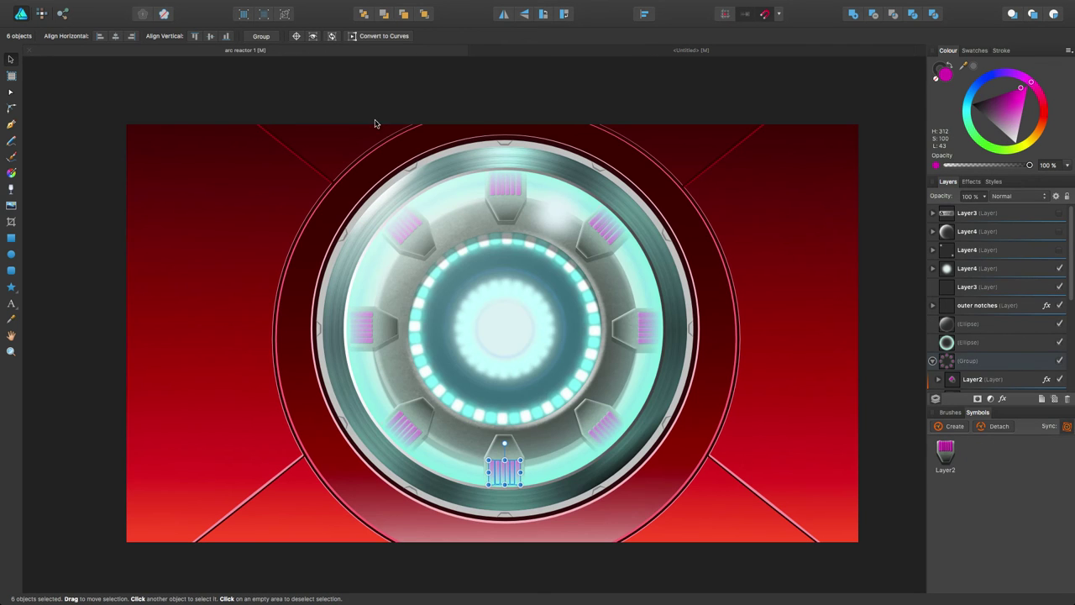
{"action": "left_click", "coordinate": [611, 50]}
{"action": "scroll", "coordinate": [527, 304], "scroll_direction": "up", "scroll_amount": 4}
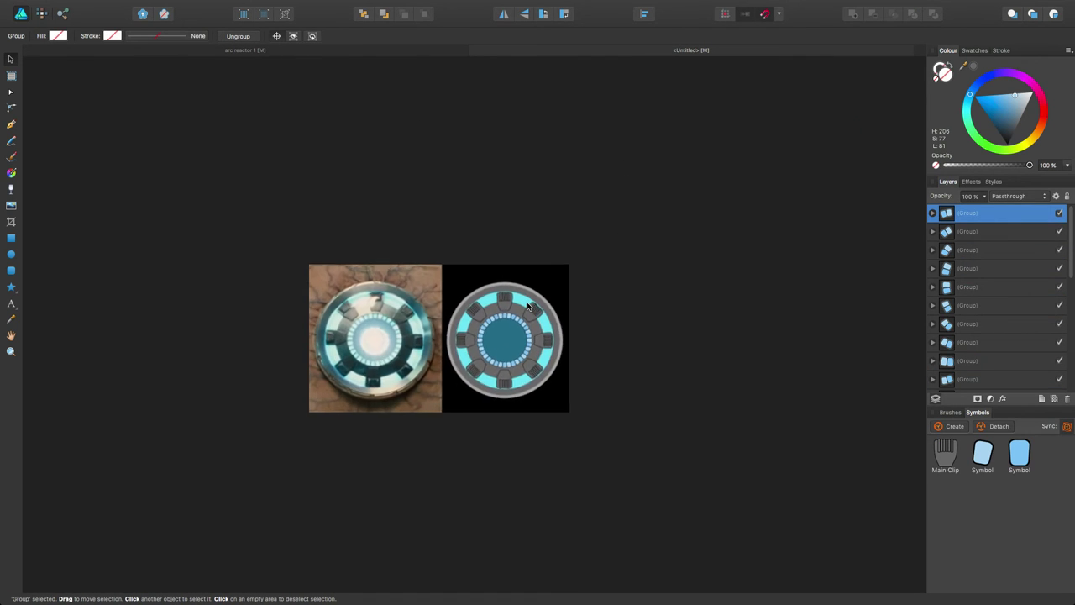
{"action": "scroll", "coordinate": [492, 331], "scroll_direction": "up", "scroll_amount": 8}
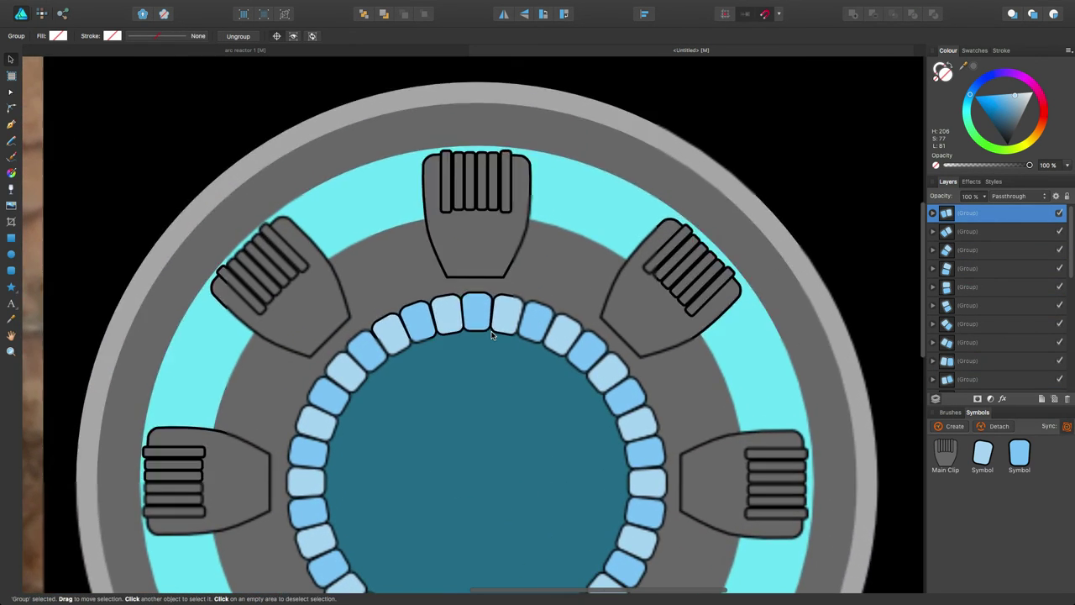
Group the two tile-pair groups into one and move it into Layer2 beneath the clips.
{"action": "left_click_drag", "start_coordinate": [482, 331], "coordinate": [507, 237]}
{"action": "left_click", "coordinate": [513, 301]}
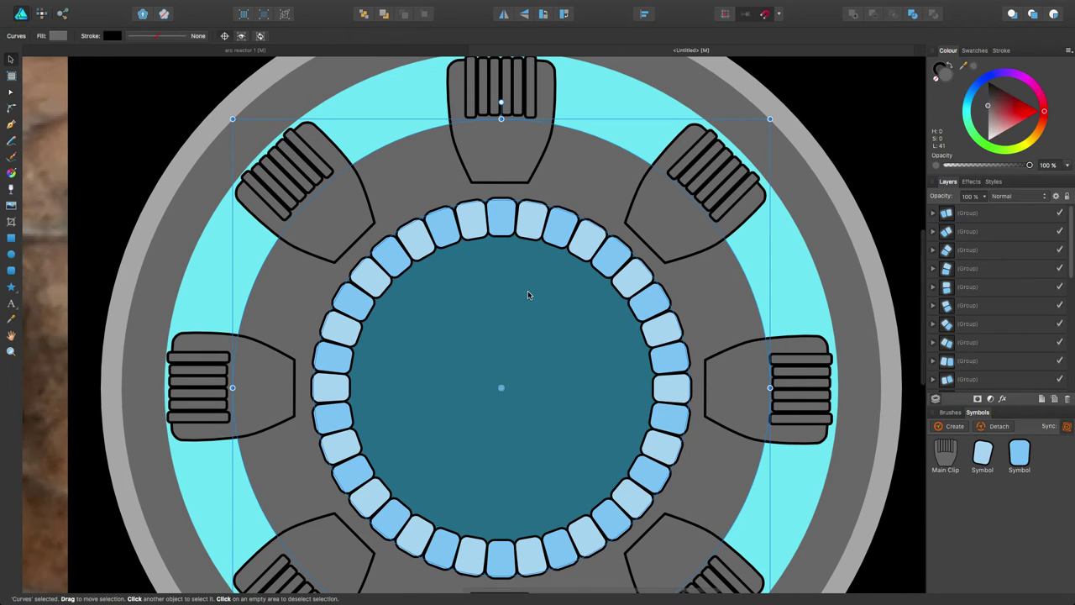
{"action": "key", "text": "super+d"}
{"action": "scroll", "coordinate": [493, 334], "scroll_direction": "down", "scroll_amount": 5}
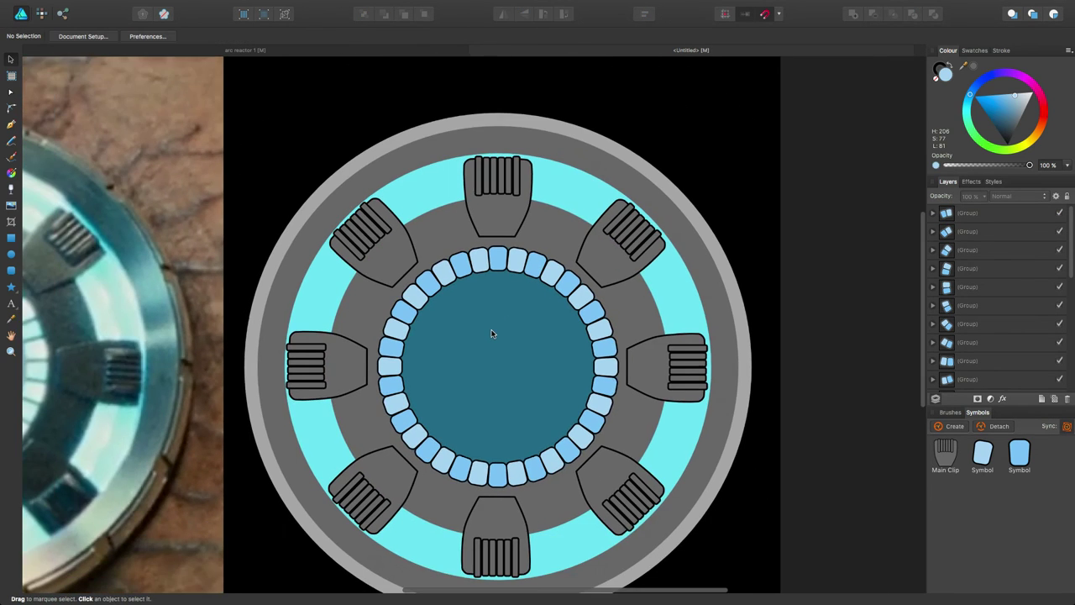
{"action": "left_click_drag", "start_coordinate": [510, 331], "coordinate": [514, 234]}
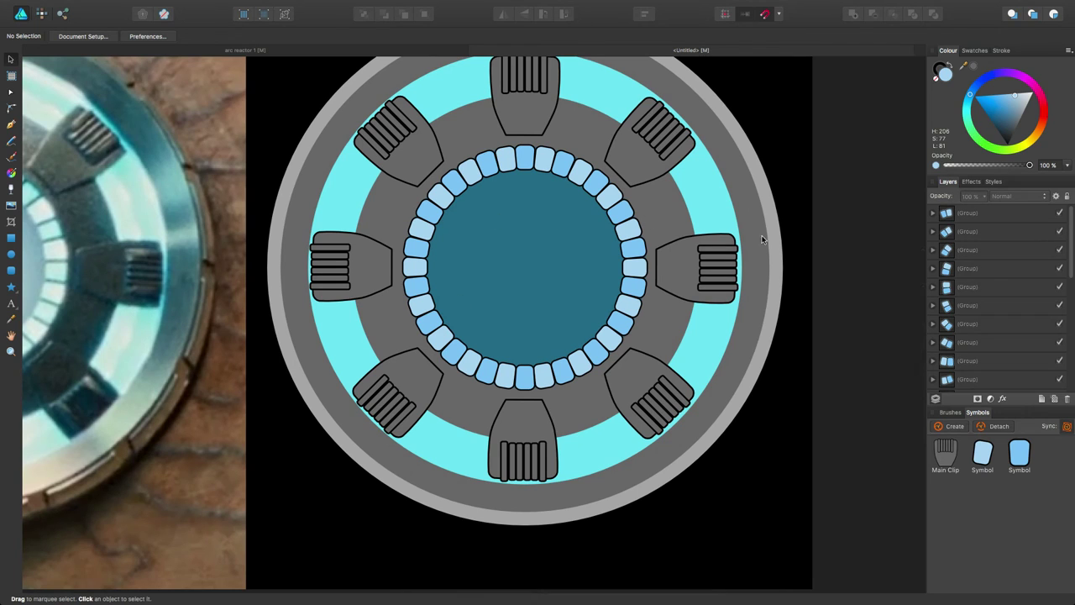
{"action": "left_click", "coordinate": [993, 217]}
{"action": "scroll", "coordinate": [998, 325], "scroll_direction": "down", "scroll_amount": 1}
{"action": "scroll", "coordinate": [998, 324], "scroll_direction": "down", "scroll_amount": 8}
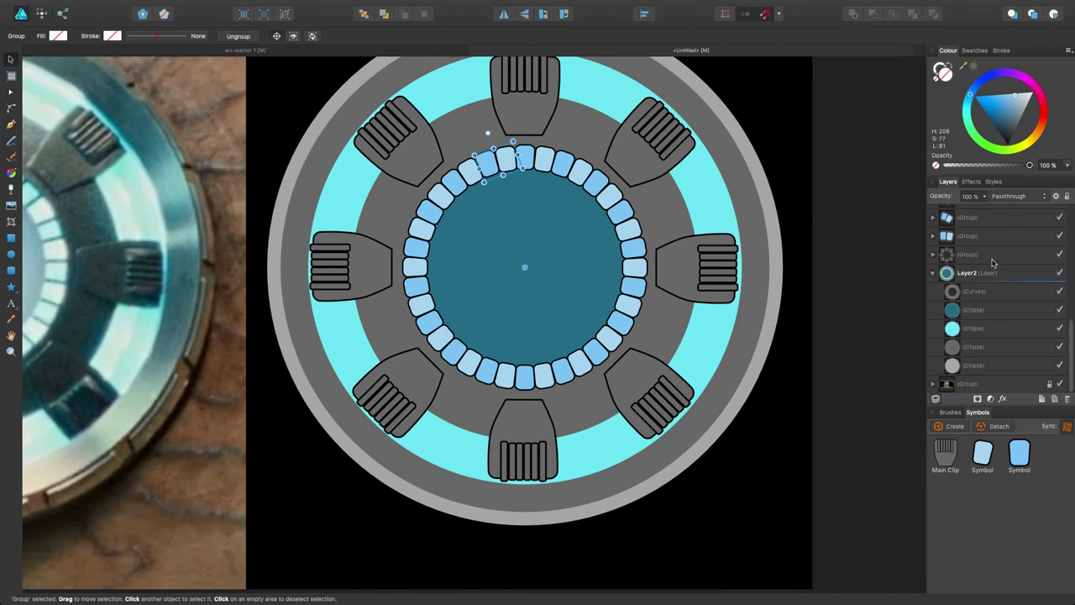
{"action": "left_click", "coordinate": [994, 241], "text": "shift"}
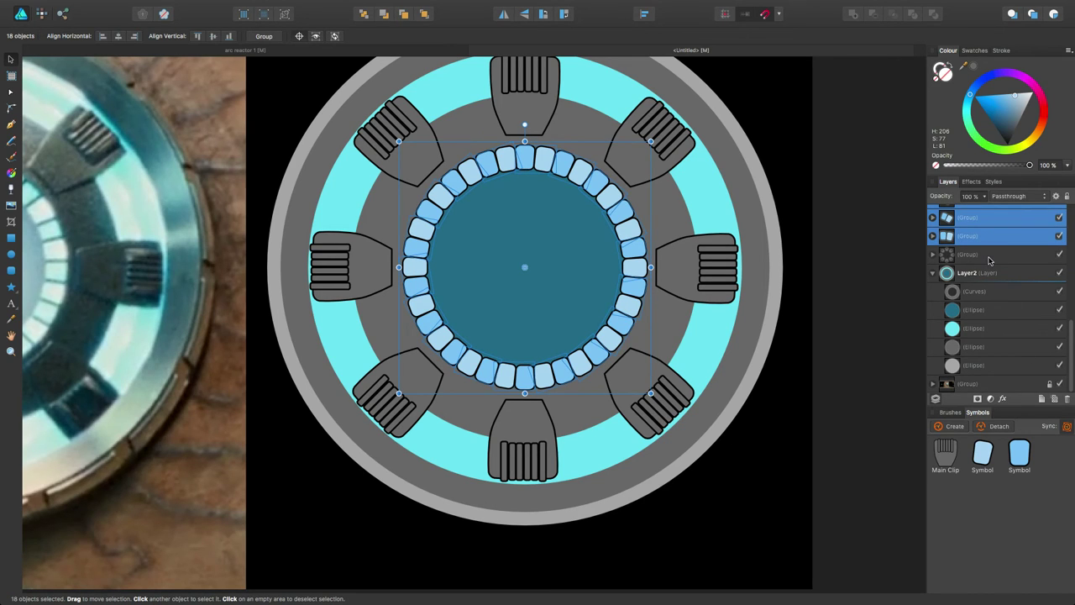
{"action": "key", "text": "super+g"}
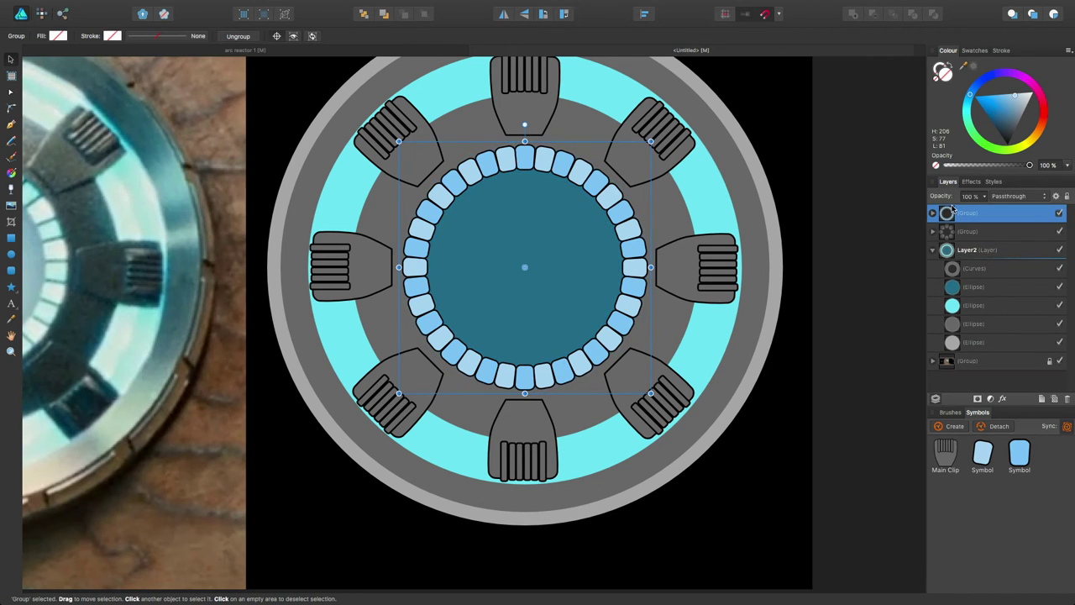
{"action": "left_click_drag", "start_coordinate": [985, 214], "coordinate": [954, 277]}
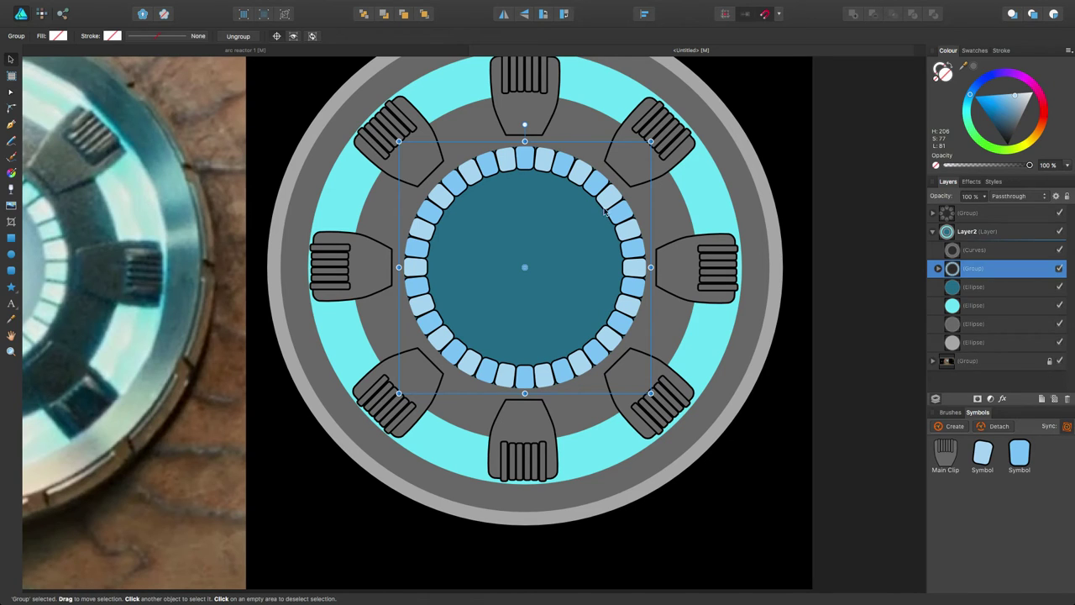
Lighten the first tile symbol in the ring group to a near-white blue.
{"action": "left_click", "coordinate": [535, 165]}
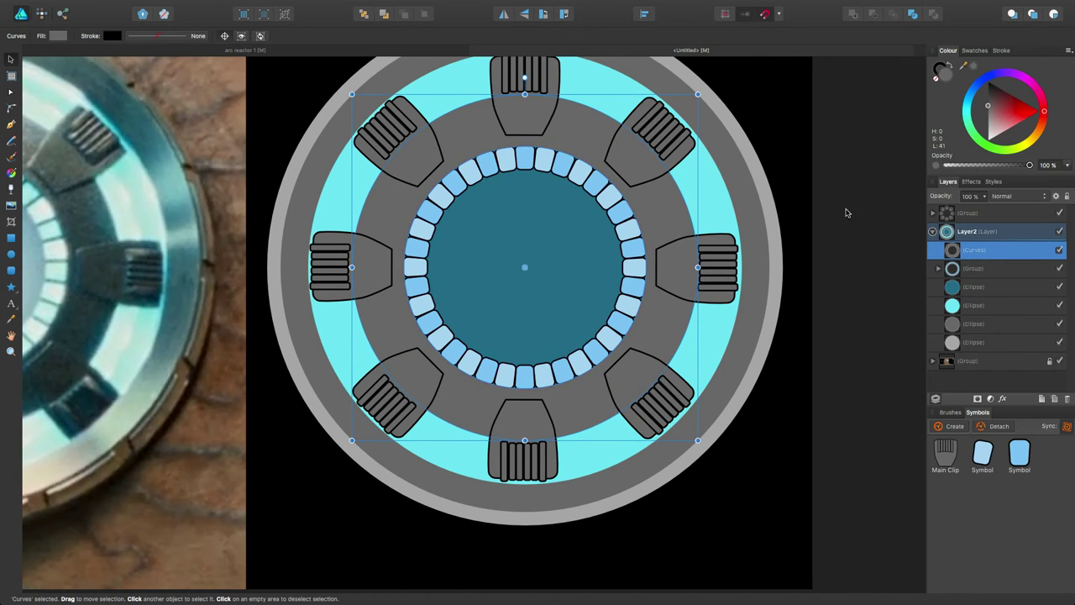
{"action": "left_click", "coordinate": [936, 268]}
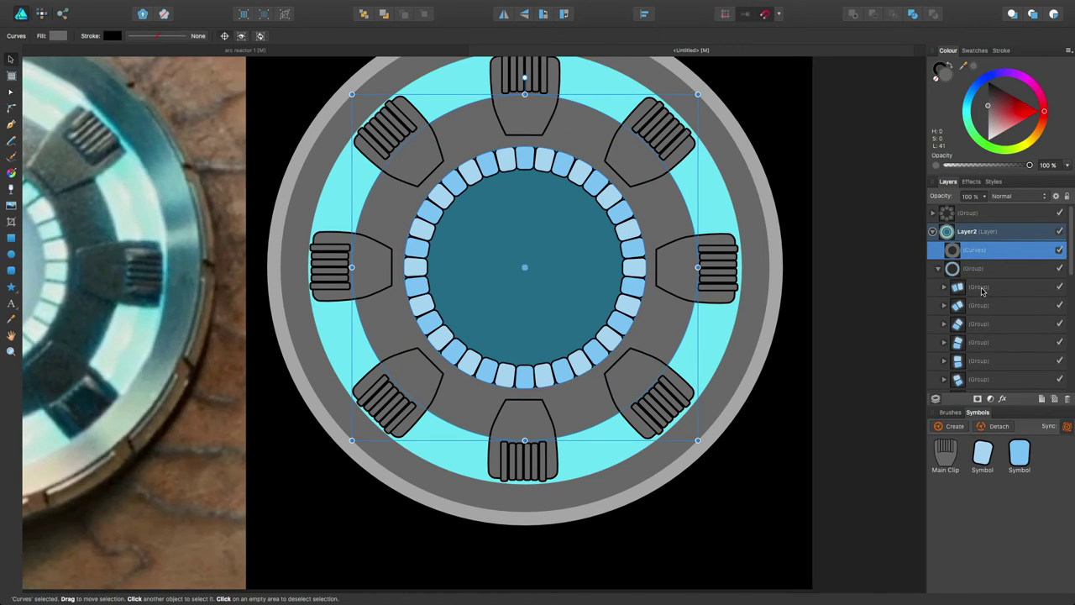
{"action": "left_click", "coordinate": [956, 287]}
{"action": "left_click", "coordinate": [943, 287]}
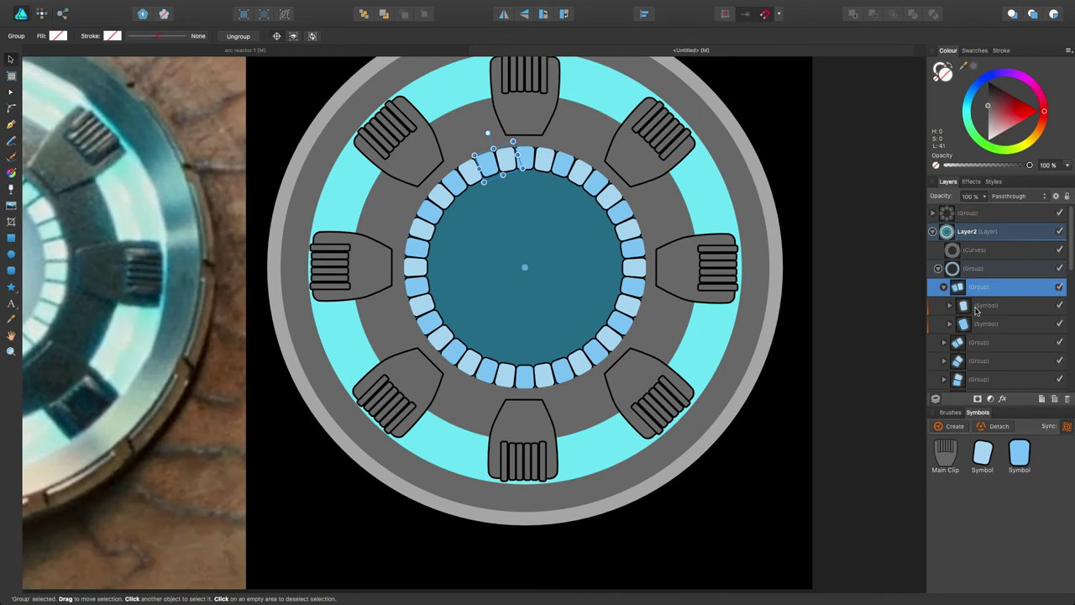
{"action": "left_click", "coordinate": [967, 307]}
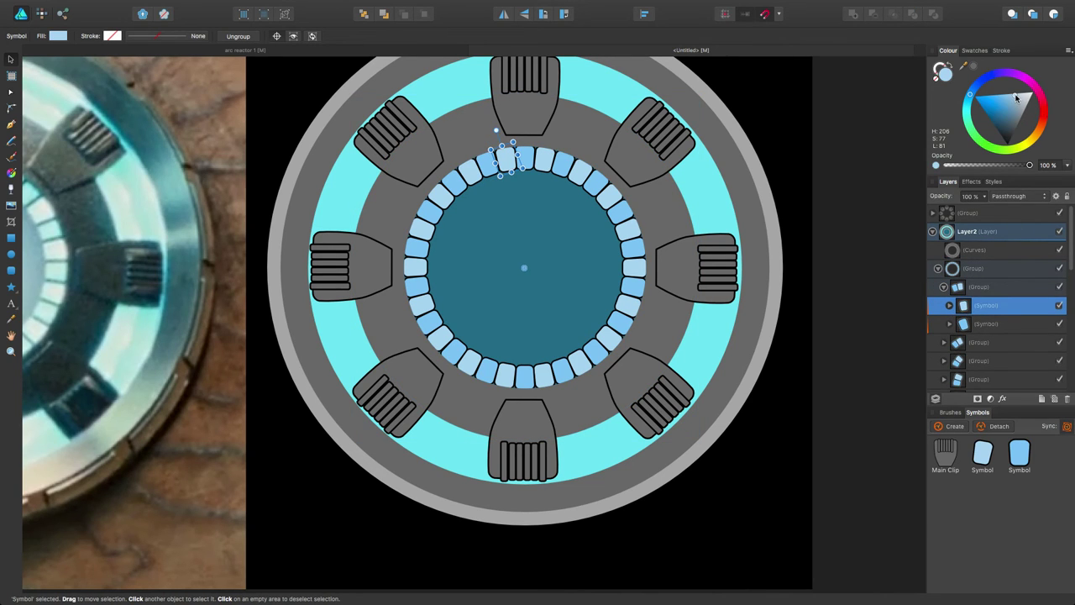
{"action": "left_click_drag", "start_coordinate": [1016, 98], "coordinate": [1028, 97]}
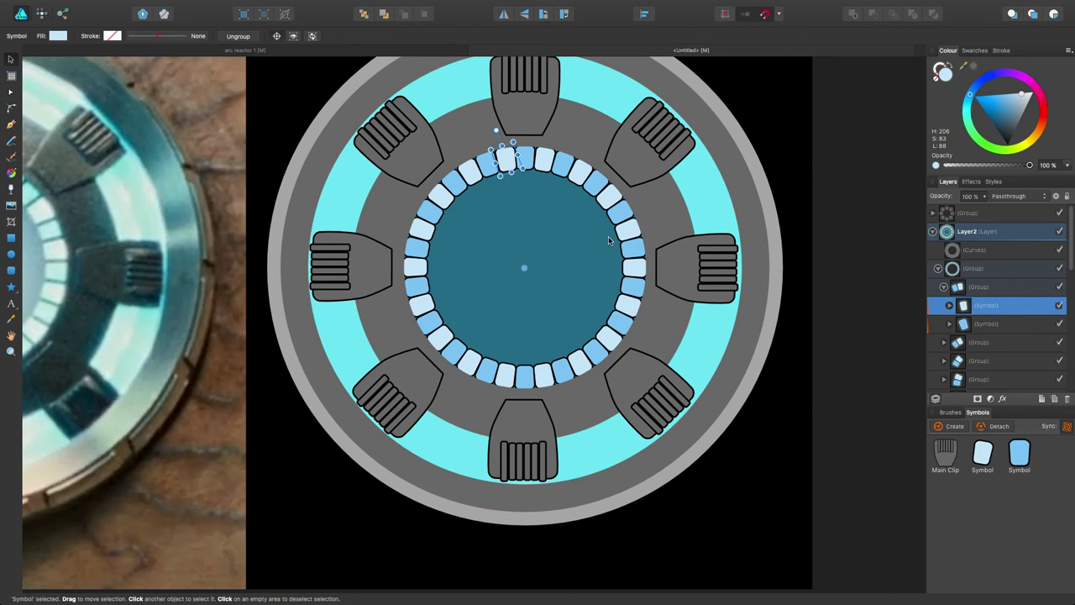
Select the clips object, then the tile pair group inside Layer2.
{"action": "scroll", "coordinate": [531, 158], "scroll_direction": "up", "scroll_amount": 3}
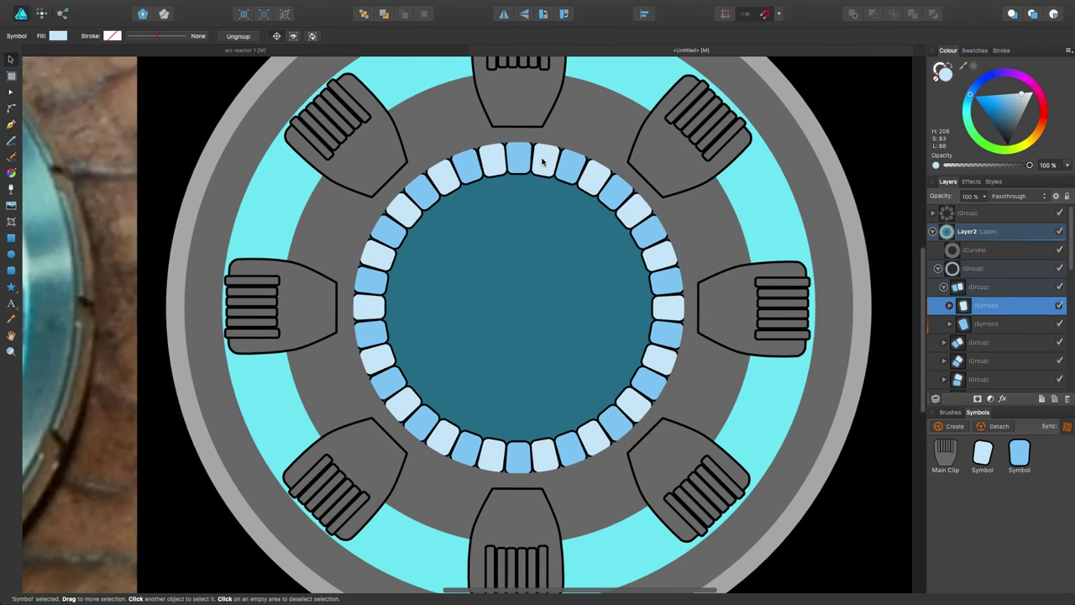
{"action": "scroll", "coordinate": [378, 194], "scroll_direction": "down", "scroll_amount": 2}
{"action": "scroll", "coordinate": [238, 209], "scroll_direction": "up", "scroll_amount": 2}
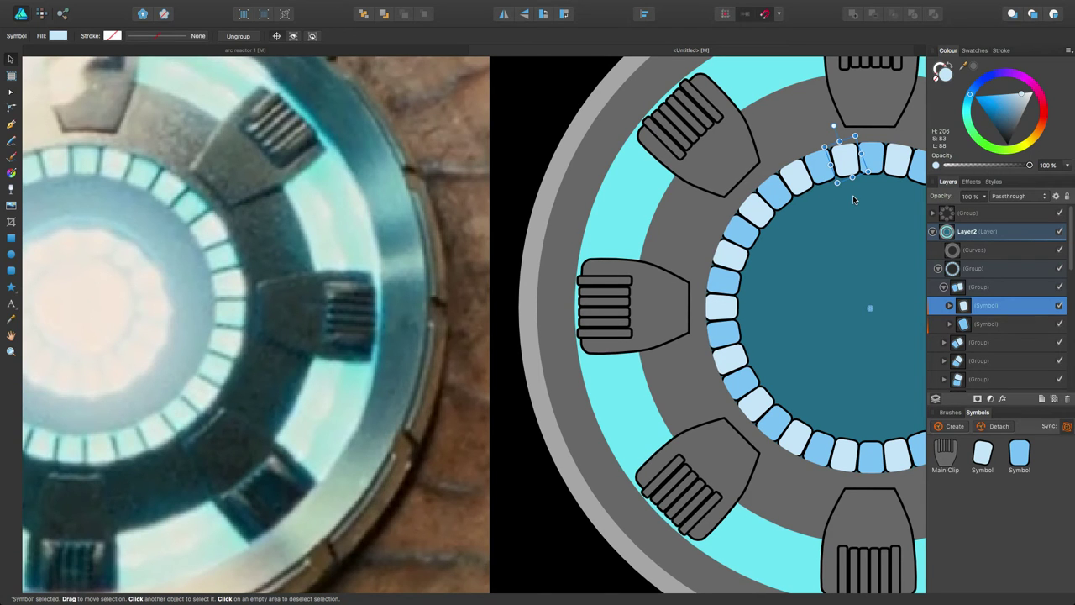
{"action": "scroll", "coordinate": [853, 194], "scroll_direction": "right", "scroll_amount": 5}
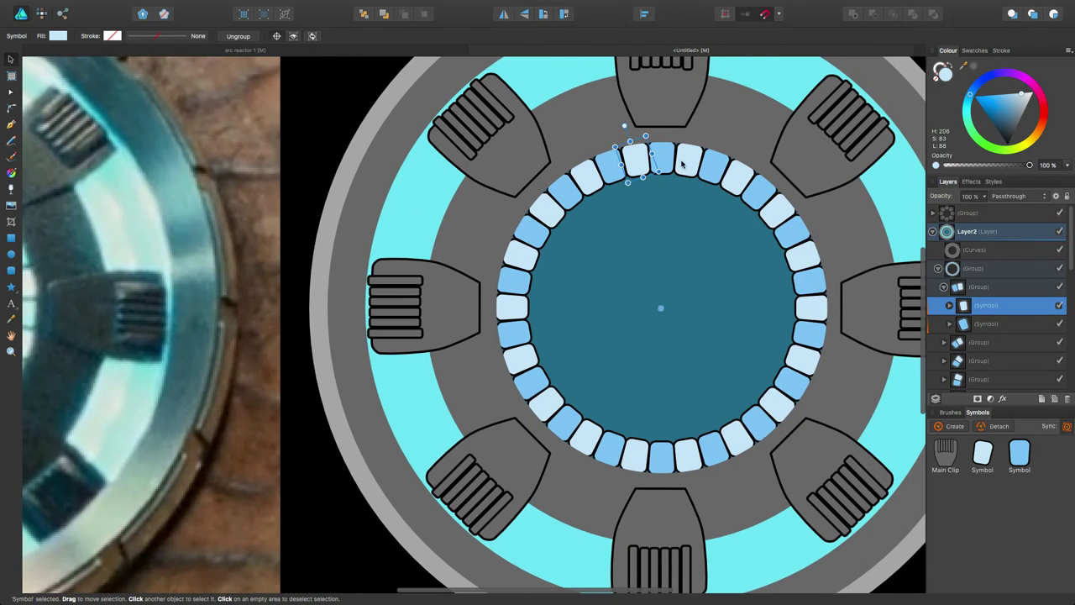
{"action": "left_click", "coordinate": [660, 158]}
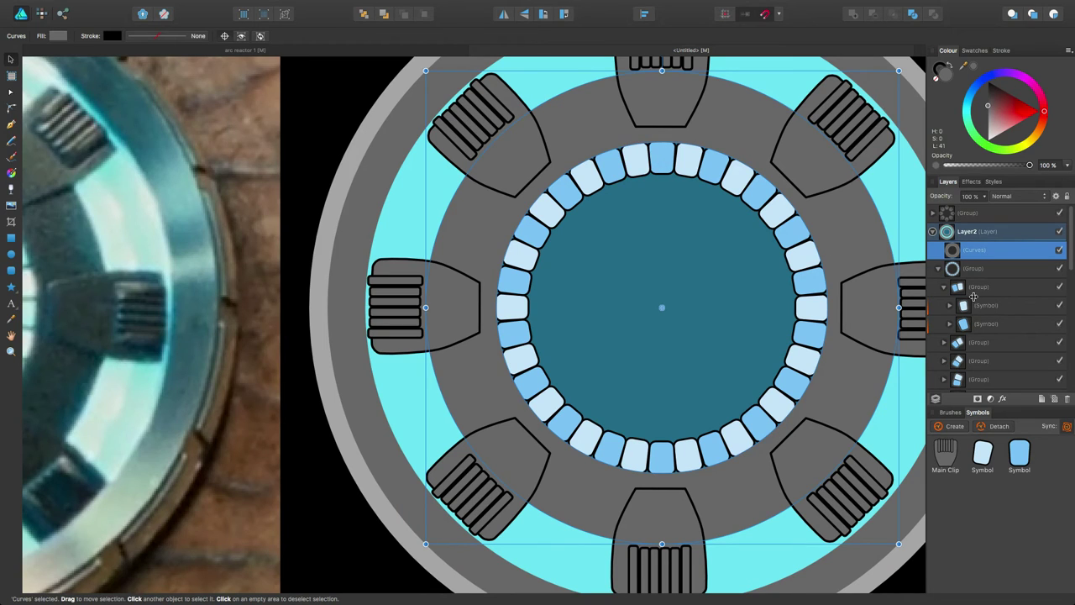
{"action": "scroll", "coordinate": [992, 304], "scroll_direction": "down", "scroll_amount": 3}
{"action": "scroll", "coordinate": [992, 307], "scroll_direction": "down", "scroll_amount": 5}
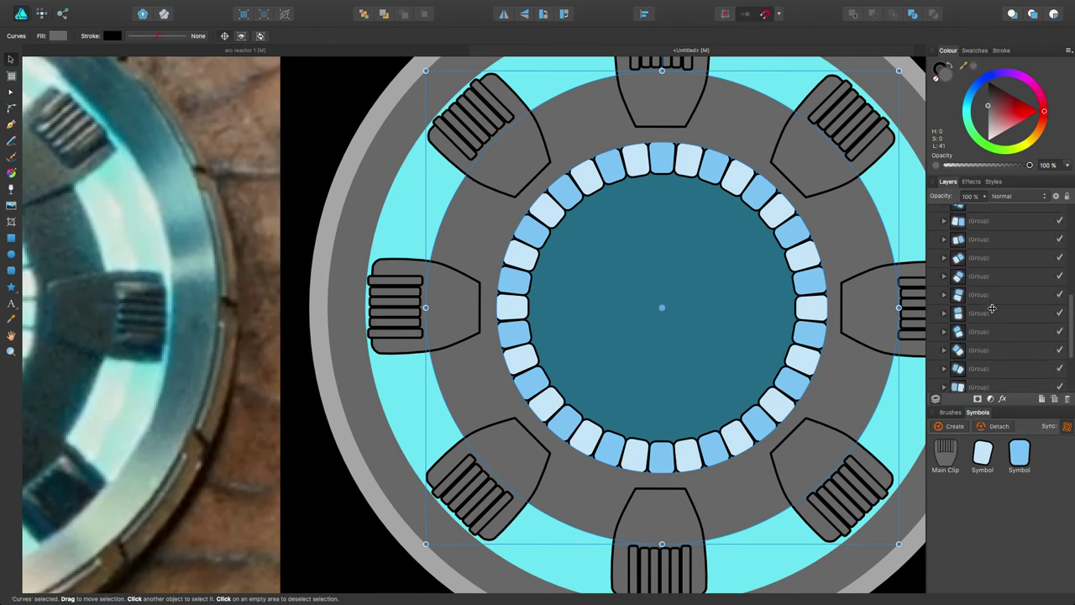
{"action": "left_click", "coordinate": [992, 292]}
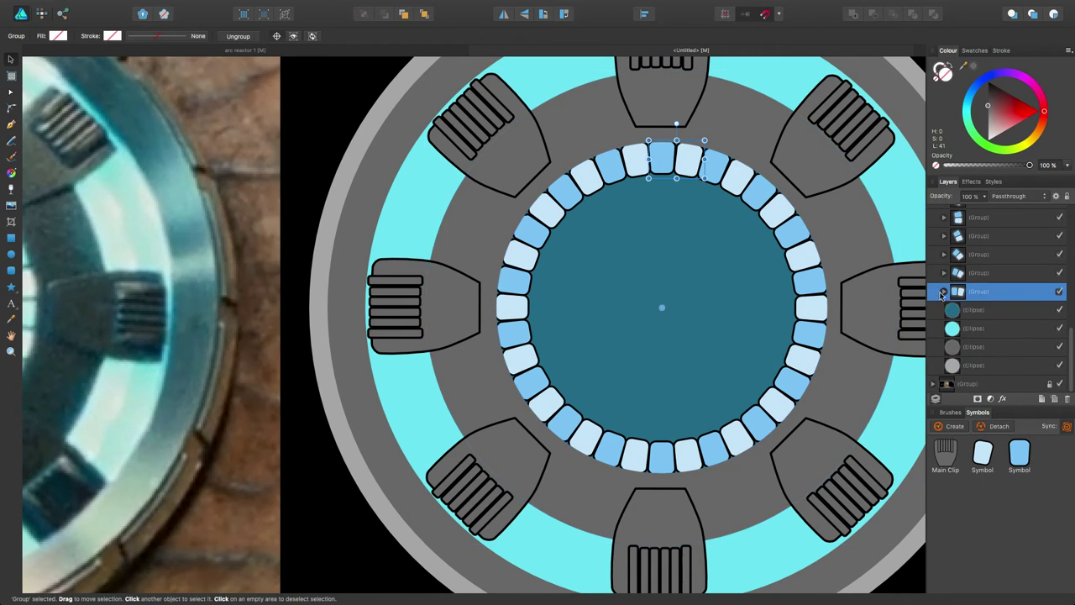
Resize the top tile pair slightly and stretch the darker top tile taller toward the rim.
{"action": "left_click", "coordinate": [944, 292]}
{"action": "left_click", "coordinate": [966, 328]}
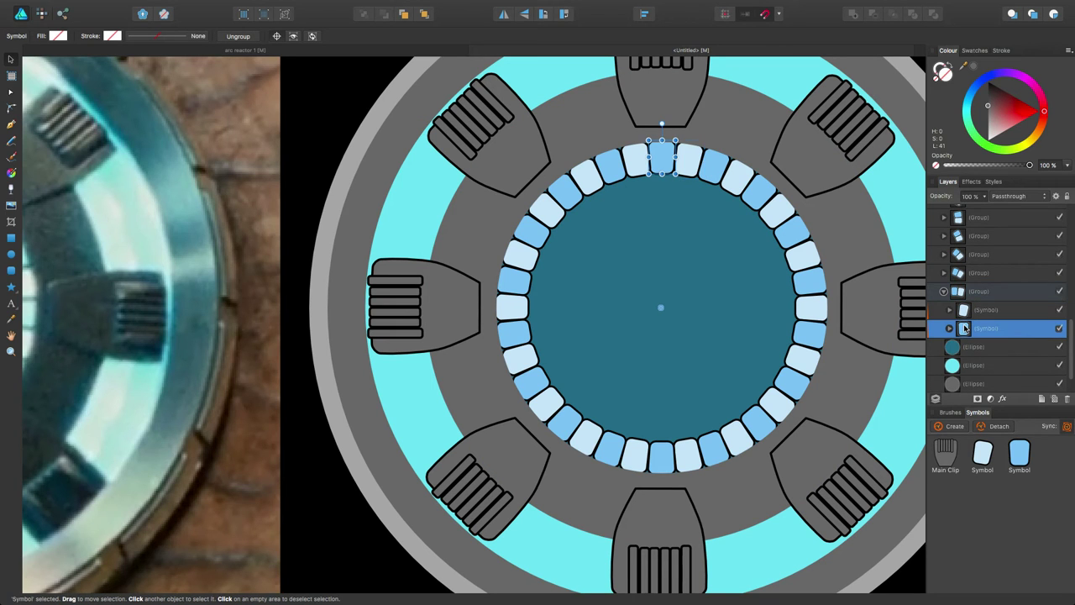
{"action": "scroll", "coordinate": [659, 161], "scroll_direction": "up", "scroll_amount": 5}
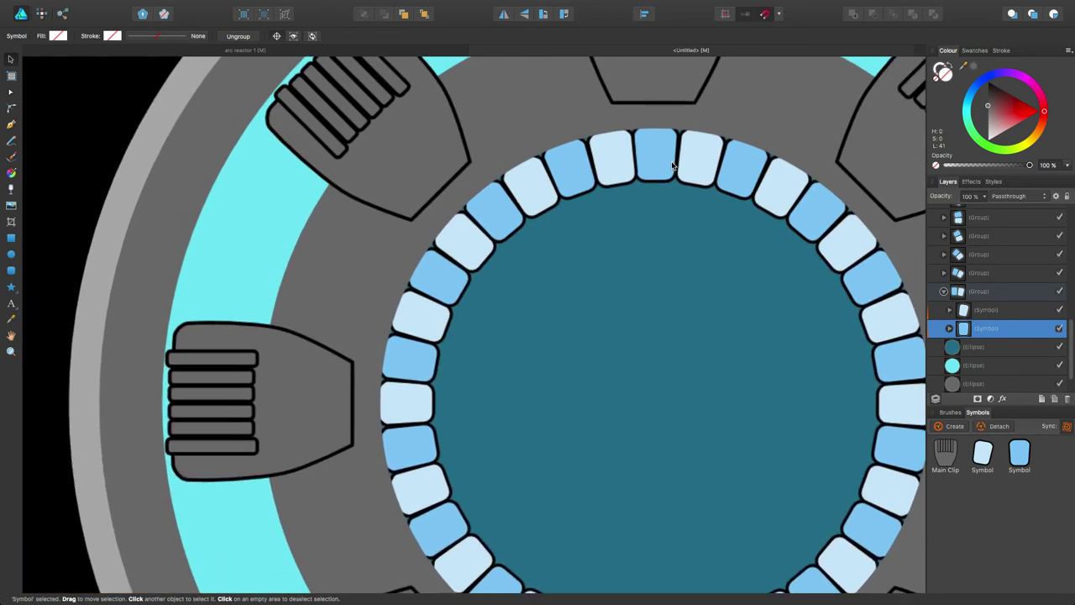
{"action": "scroll", "coordinate": [659, 160], "scroll_direction": "up", "scroll_amount": 3}
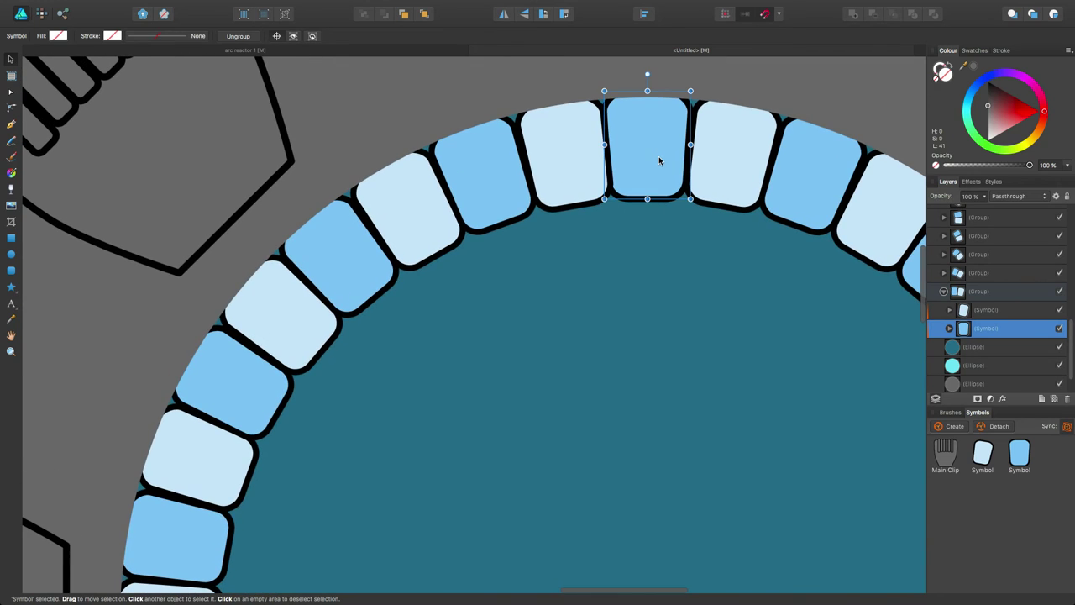
{"action": "left_click", "coordinate": [995, 311], "text": "shift"}
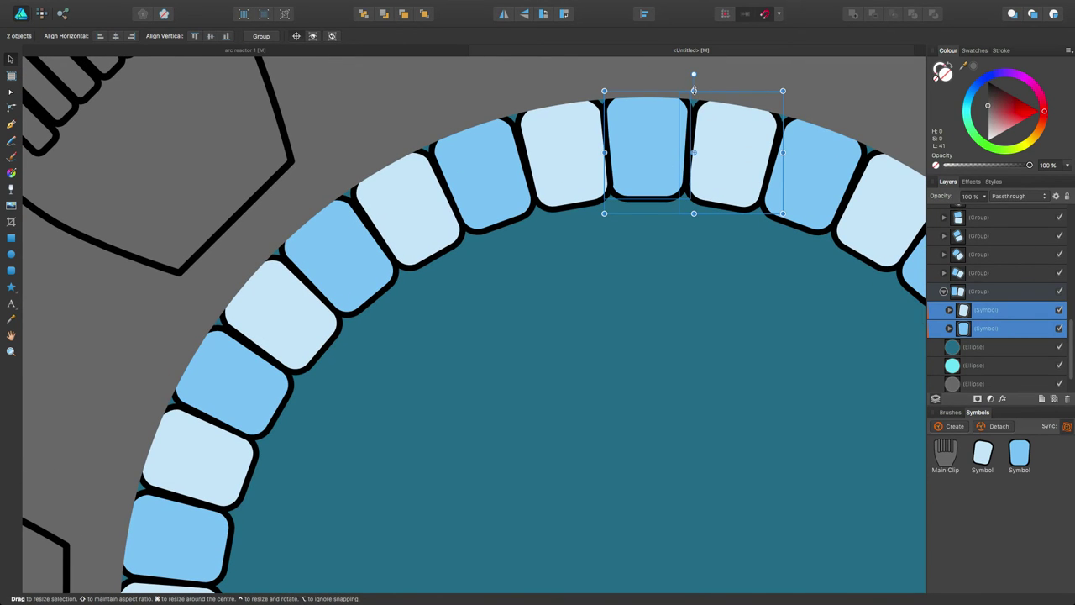
{"action": "left_click_drag", "start_coordinate": [783, 91], "coordinate": [784, 90]}
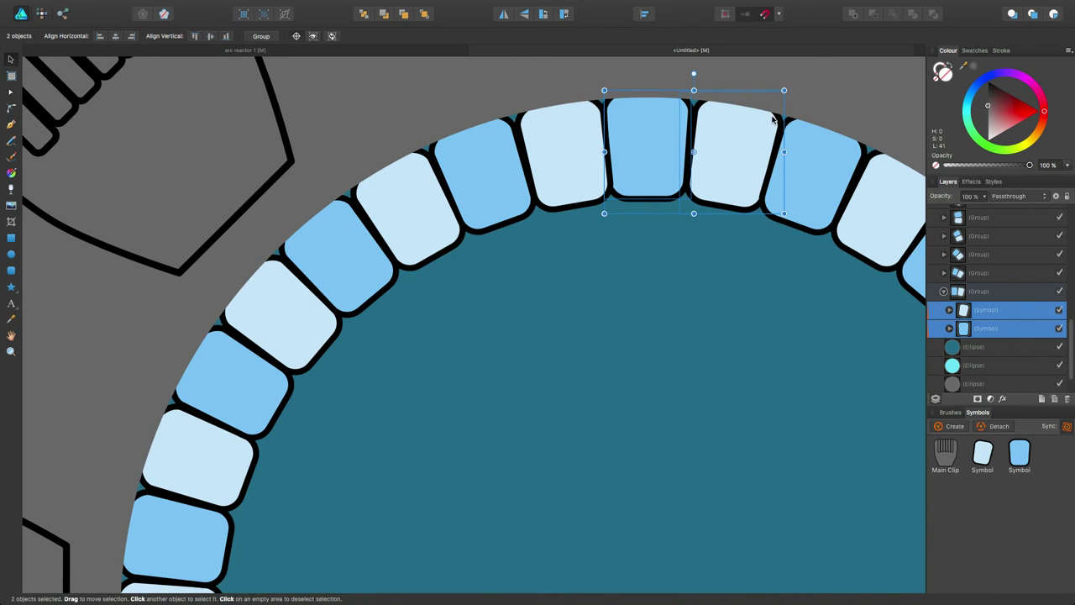
{"action": "left_click", "coordinate": [968, 329]}
{"action": "left_click_drag", "start_coordinate": [648, 97], "coordinate": [647, 84]}
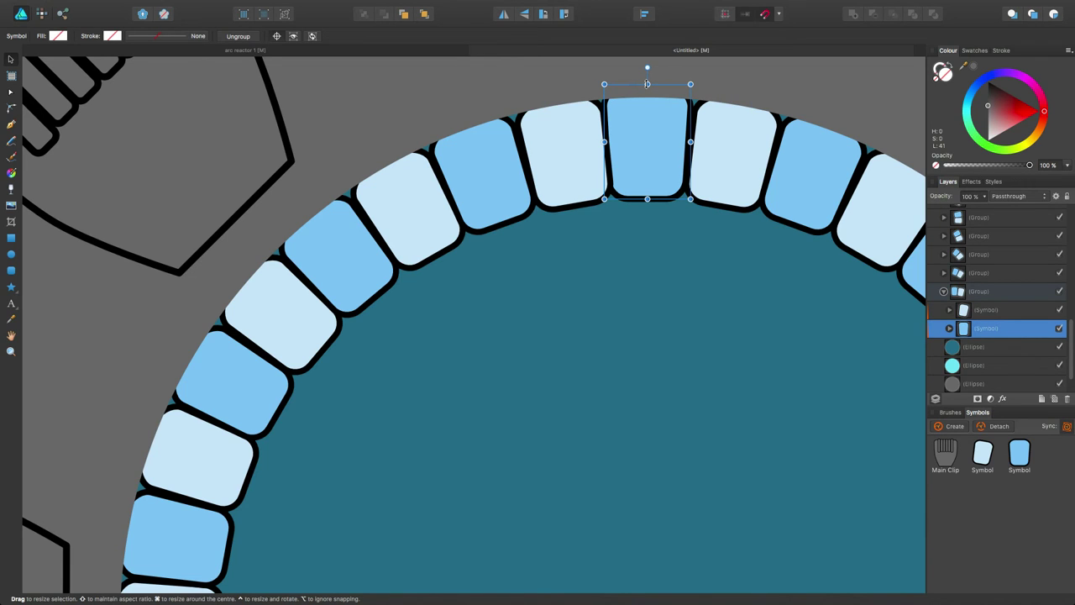
{"action": "left_click_drag", "start_coordinate": [647, 84], "coordinate": [647, 71]}
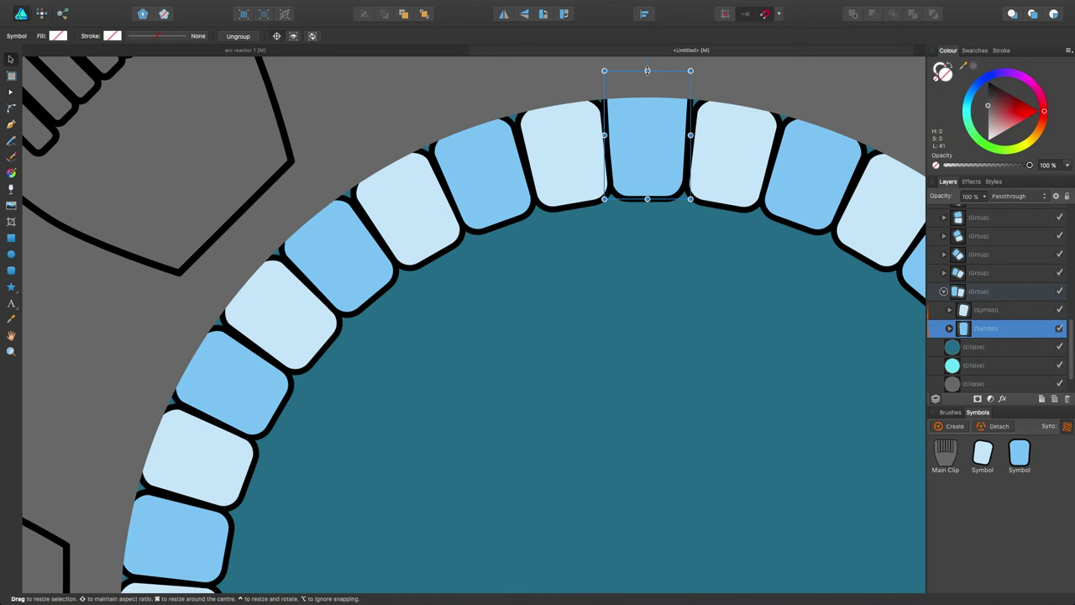
{"action": "scroll", "coordinate": [664, 233], "scroll_direction": "right", "scroll_amount": 5}
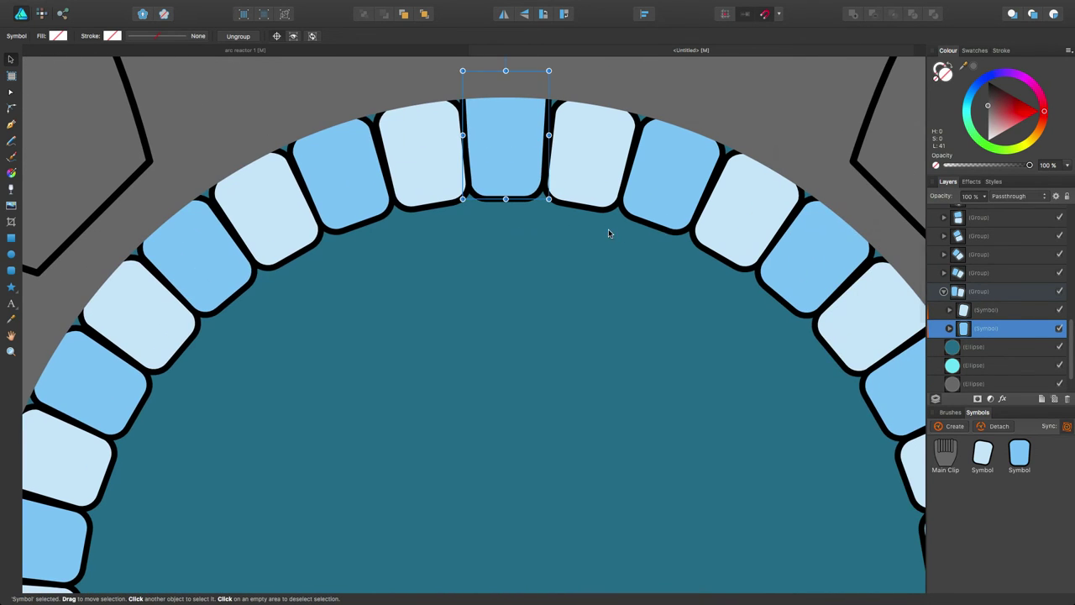
Undo the two tile resizes and make the neighbouring pale tile slightly taller.
{"action": "key", "text": "super+z"}
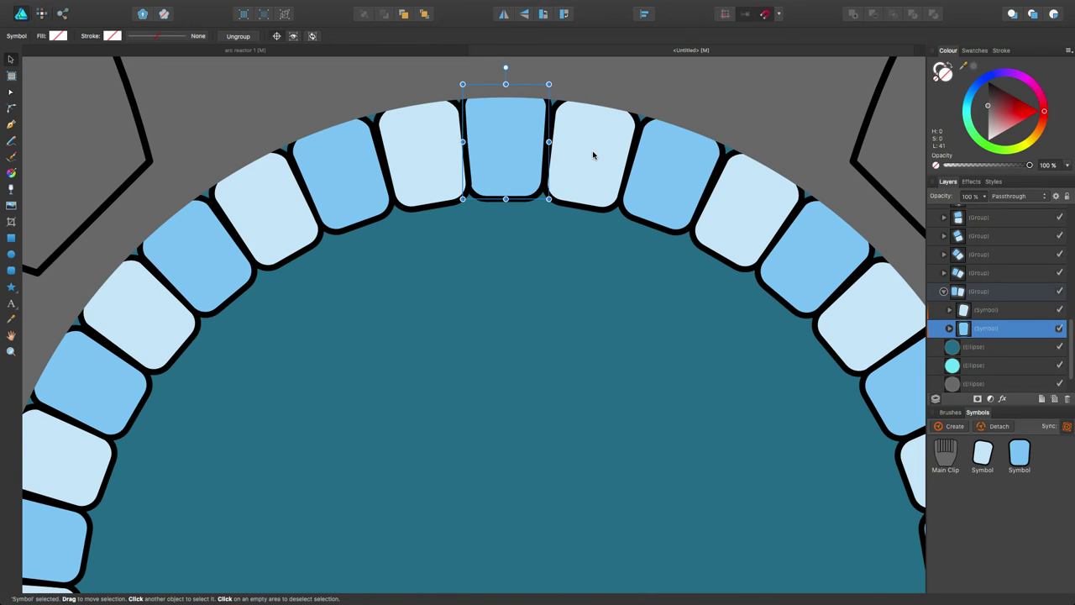
{"action": "key", "text": "super+z"}
{"action": "scroll", "coordinate": [988, 334], "scroll_direction": "up", "scroll_amount": 2}
{"action": "left_click", "coordinate": [991, 345]}
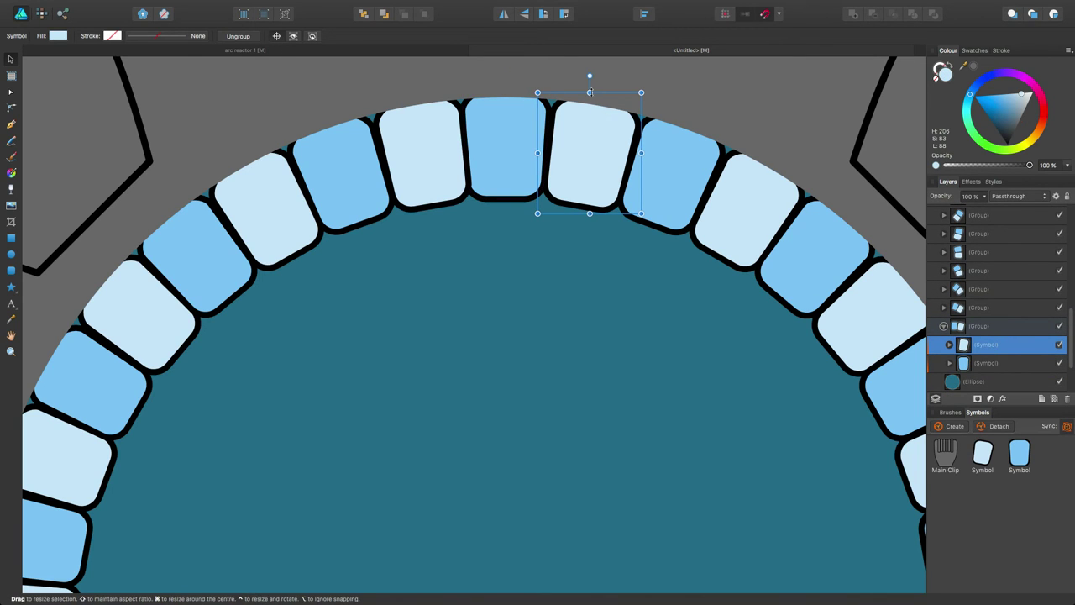
{"action": "left_click_drag", "start_coordinate": [590, 92], "coordinate": [590, 84]}
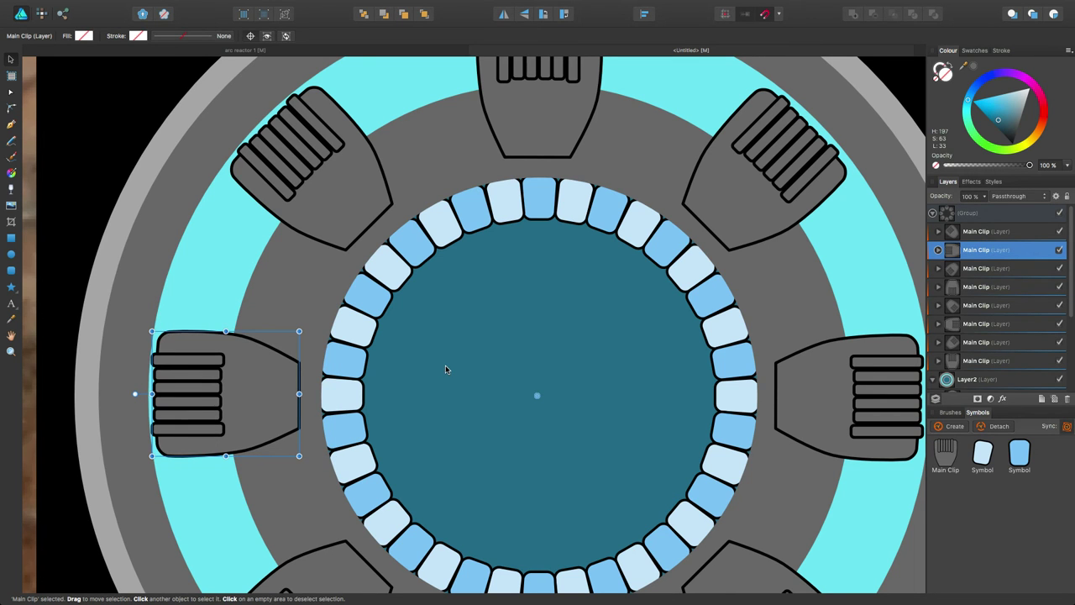
Select the top clip and try shrinking it, then undo the resize.
{"action": "scroll", "coordinate": [445, 366], "scroll_direction": "down", "scroll_amount": 3}
{"action": "scroll", "coordinate": [445, 369], "scroll_direction": "down", "scroll_amount": 3}
{"action": "scroll", "coordinate": [445, 364], "scroll_direction": "up", "scroll_amount": 2}
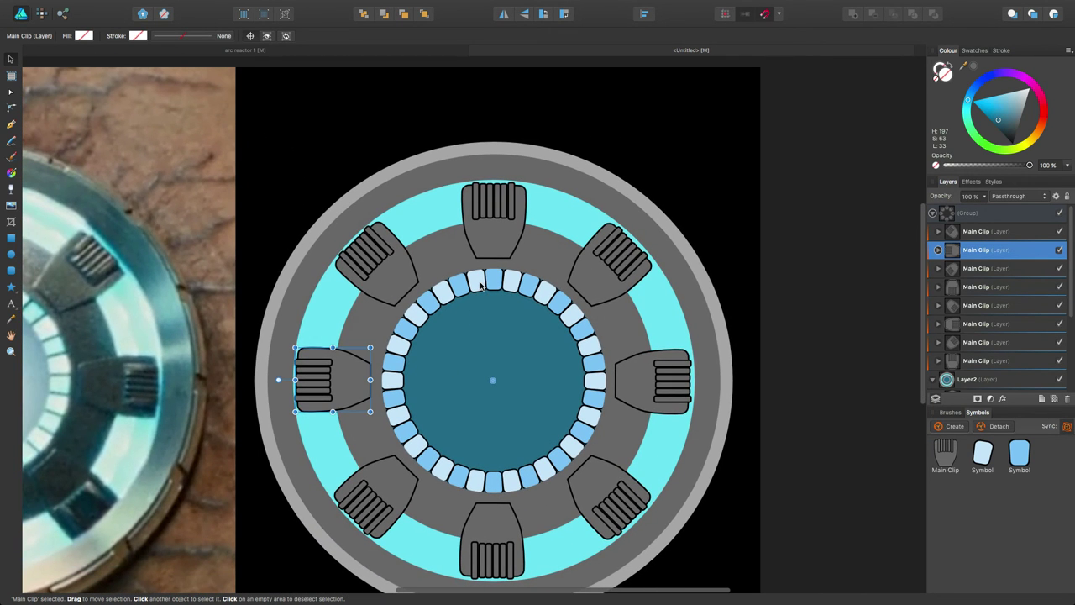
{"action": "left_click", "coordinate": [481, 286]}
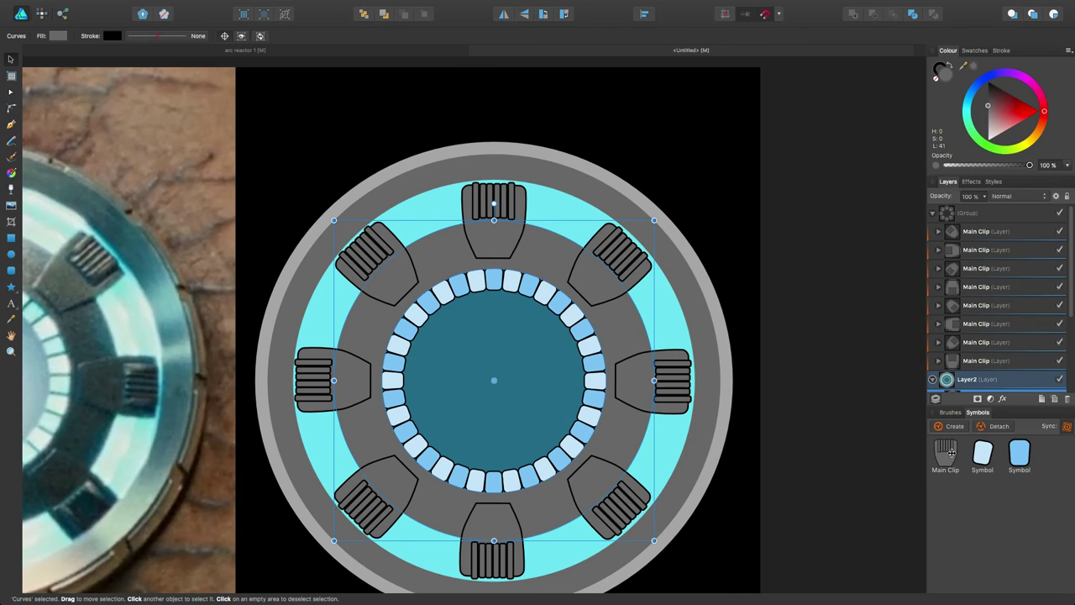
{"action": "left_click", "coordinate": [319, 409]}
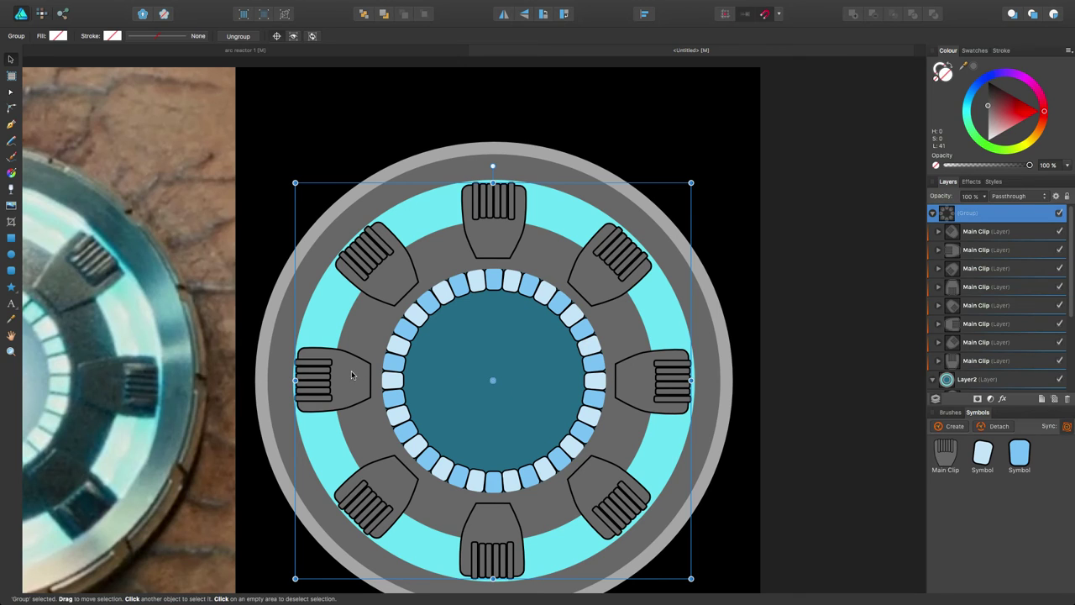
{"action": "left_click", "coordinate": [981, 364]}
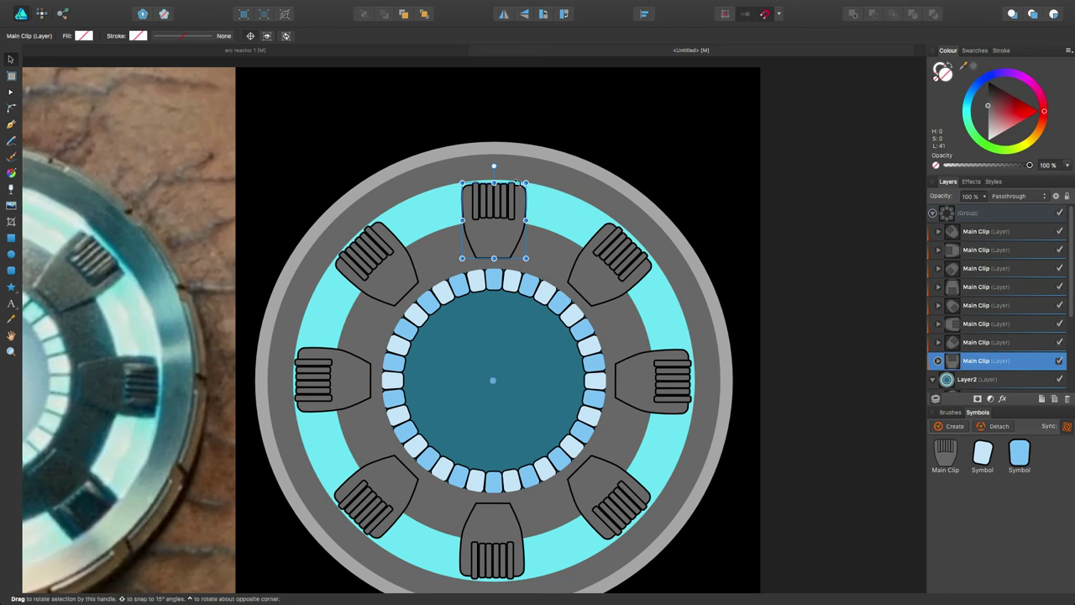
{"action": "left_click_drag", "start_coordinate": [526, 182], "coordinate": [503, 197]}
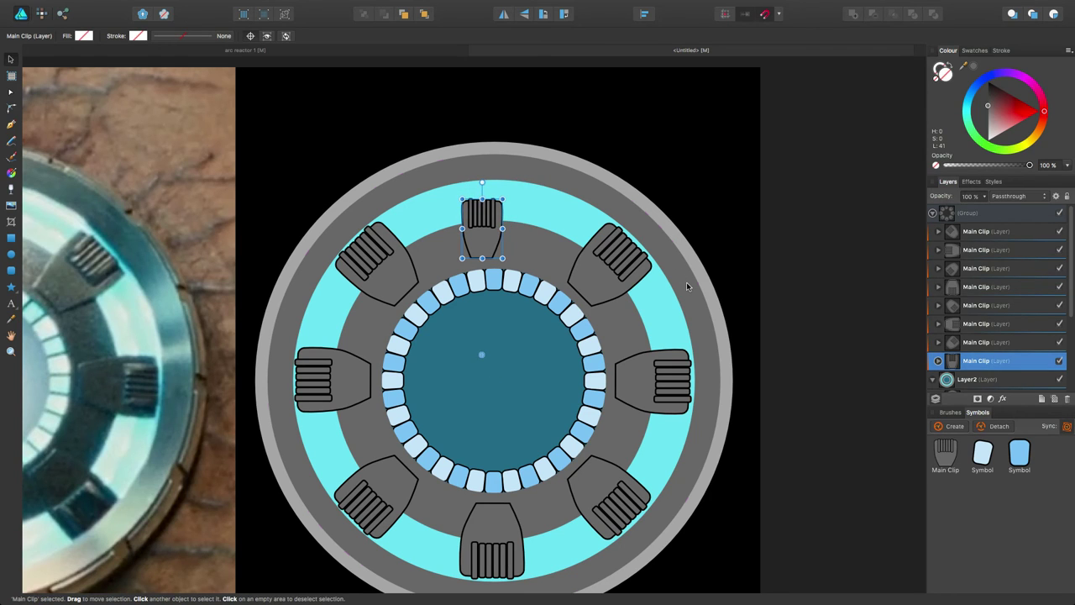
{"action": "key", "text": "super+z"}
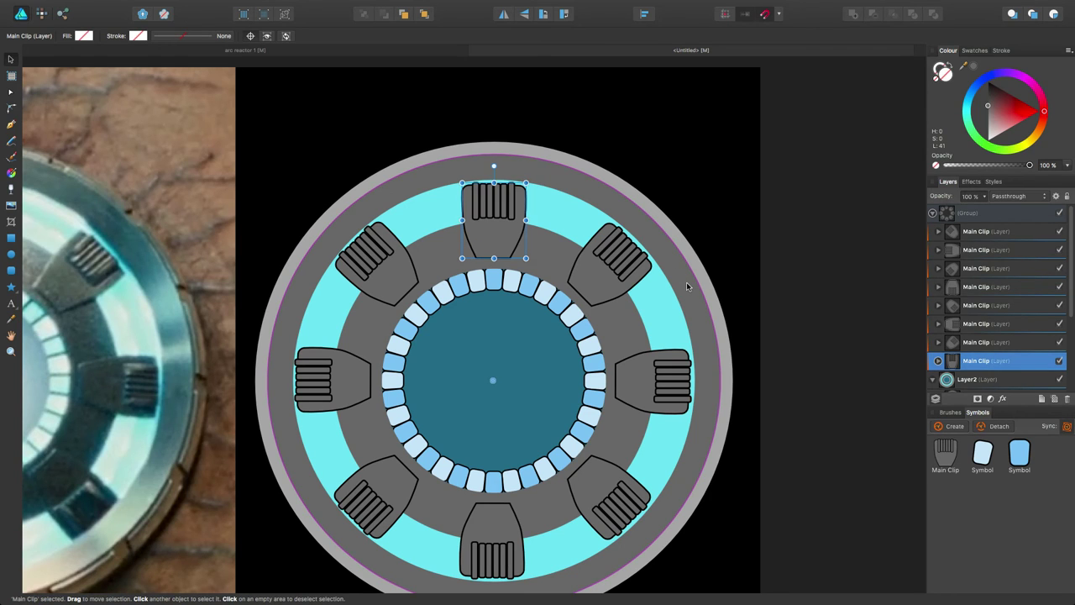
Slightly resize the tile ring group from opposite corners, then deselect and fit the view.
{"action": "left_click", "coordinate": [507, 285]}
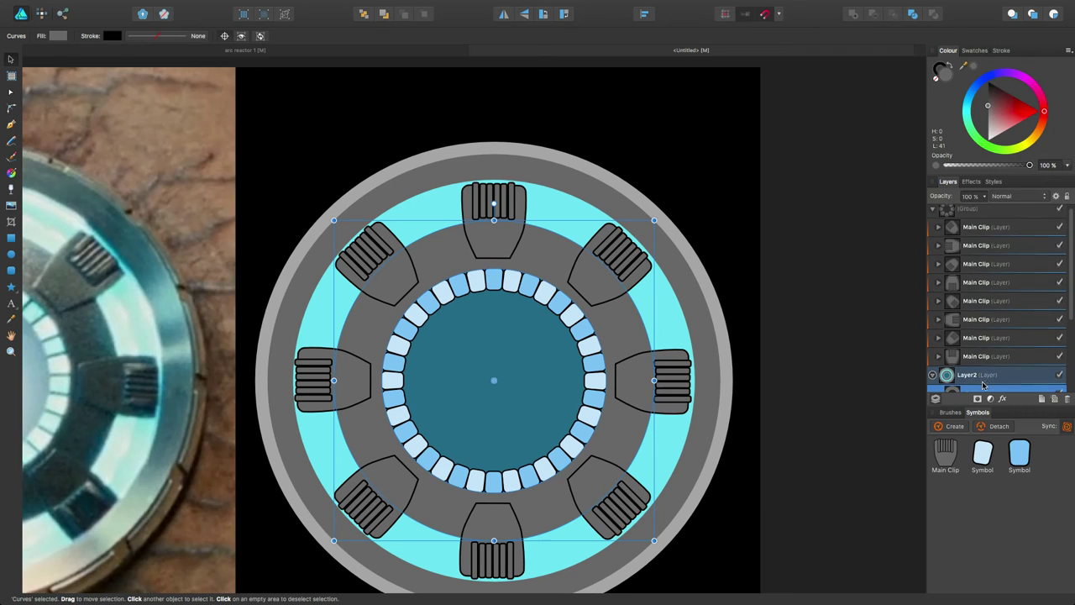
{"action": "left_click", "coordinate": [983, 353]}
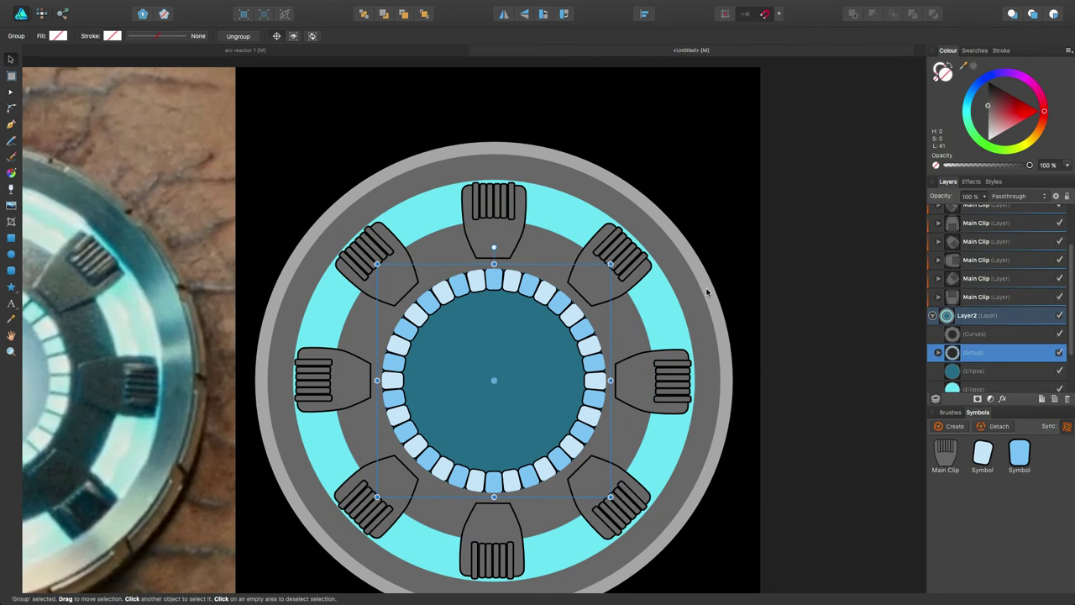
{"action": "left_click_drag", "start_coordinate": [610, 264], "coordinate": [612, 262]}
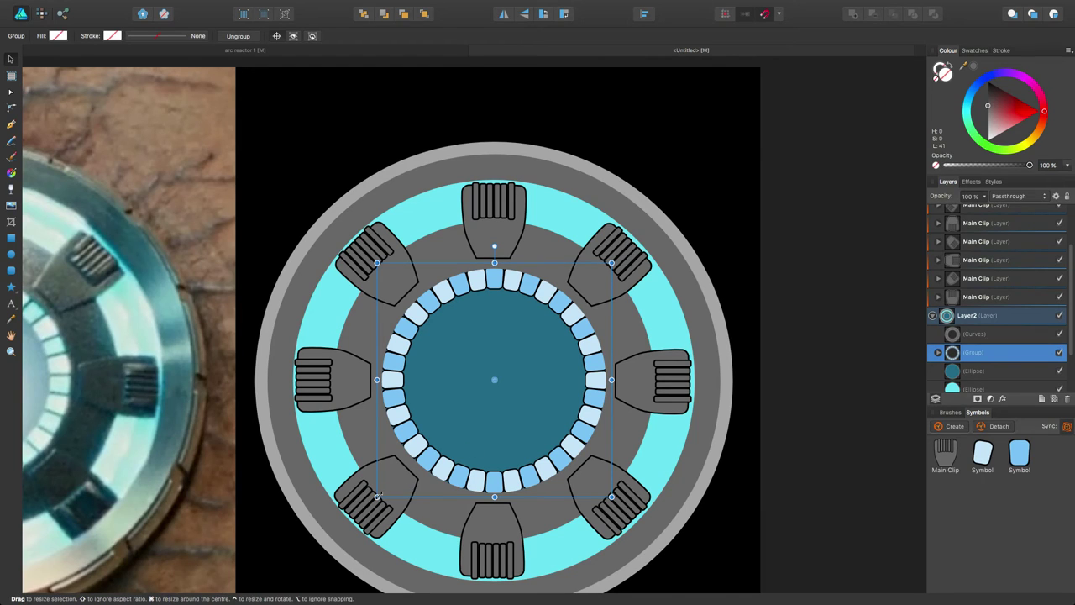
{"action": "left_click_drag", "start_coordinate": [377, 496], "coordinate": [376, 499]}
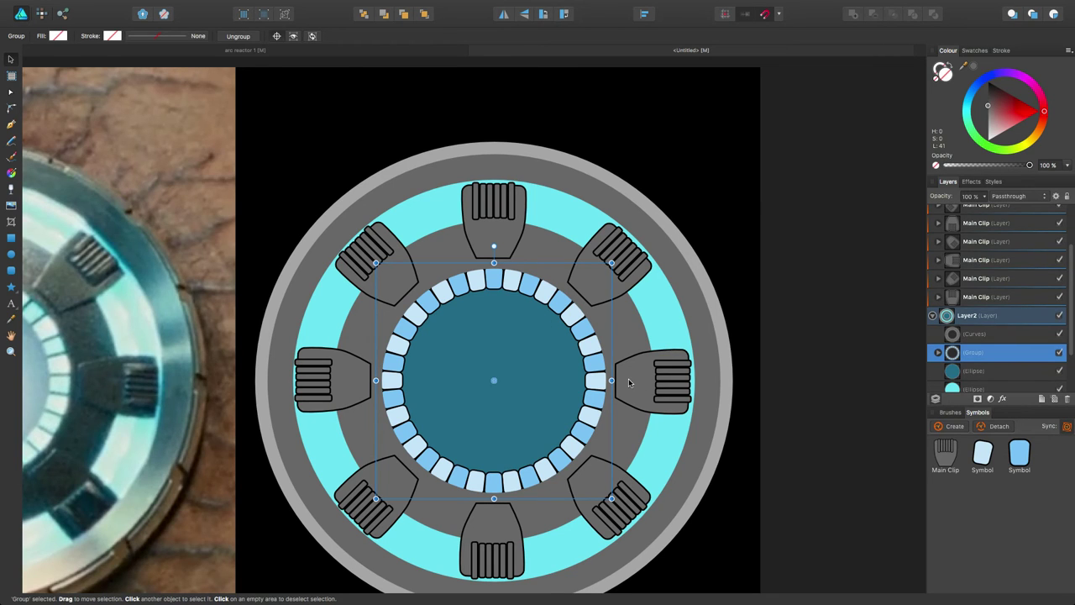
{"action": "key", "text": "ctrl+d"}
{"action": "key", "text": "ctrl+0"}
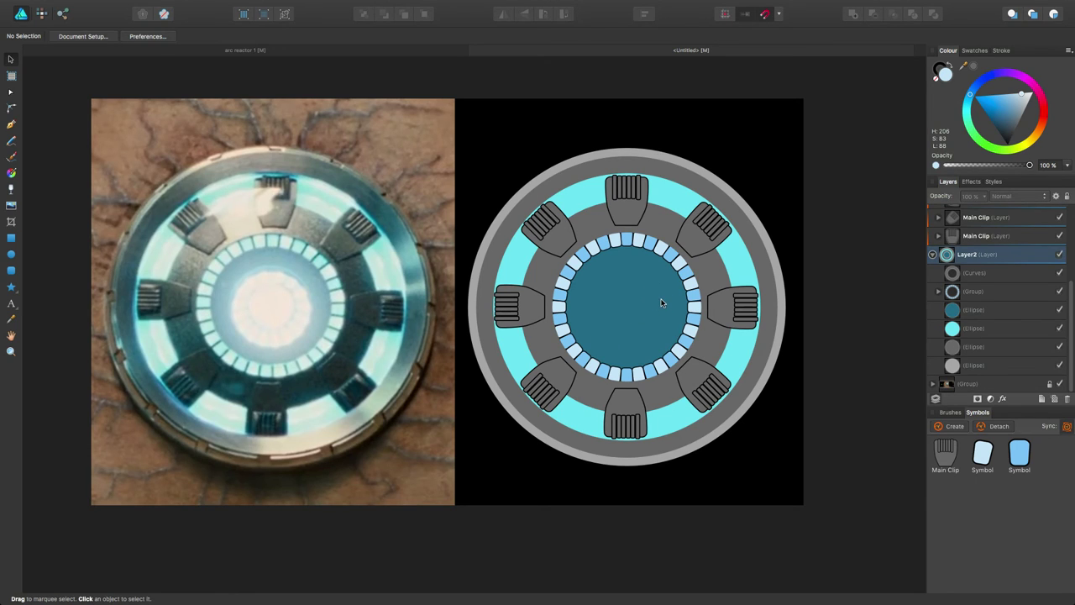
{"action": "scroll", "coordinate": [655, 315], "scroll_direction": "right", "scroll_amount": 3}
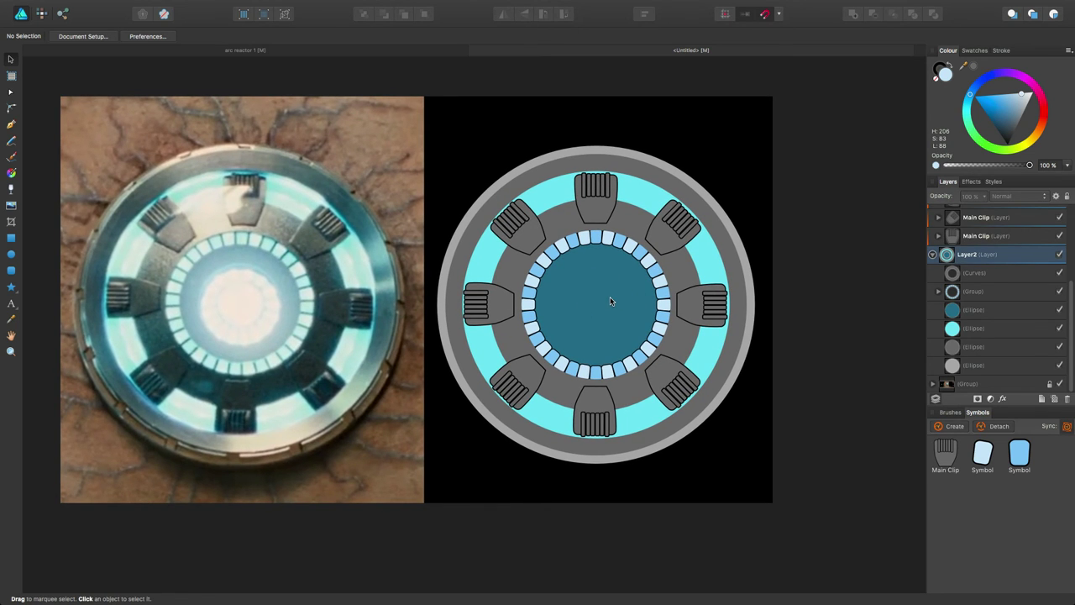
{"action": "scroll", "coordinate": [610, 297], "scroll_direction": "left", "scroll_amount": 2}
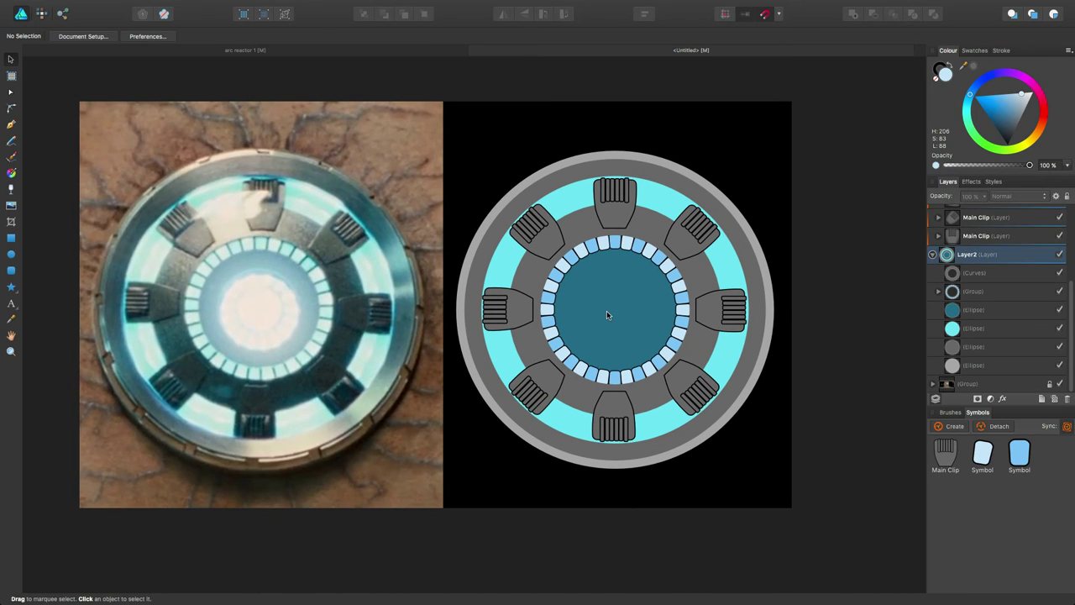
{"action": "scroll", "coordinate": [607, 310], "scroll_direction": "right", "scroll_amount": 1}
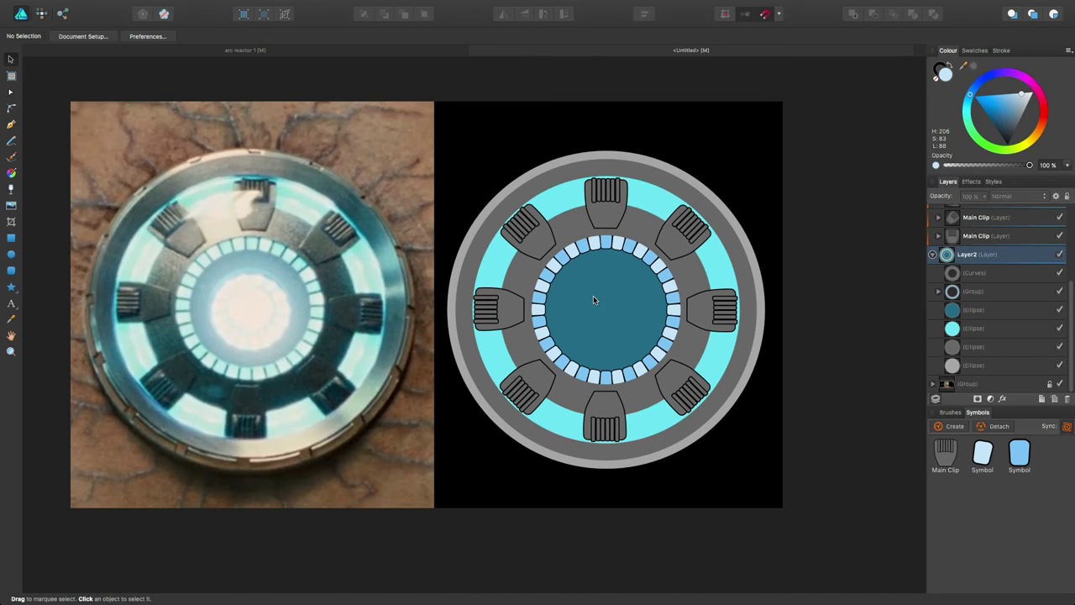
{"action": "left_click", "coordinate": [633, 229]}
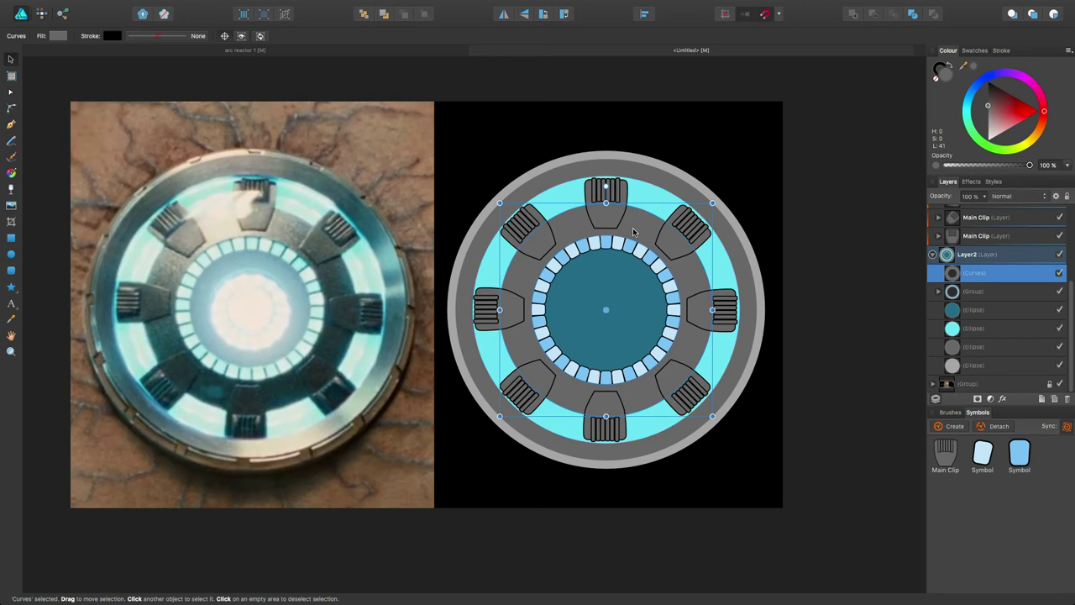
{"action": "left_click", "coordinate": [612, 223]}
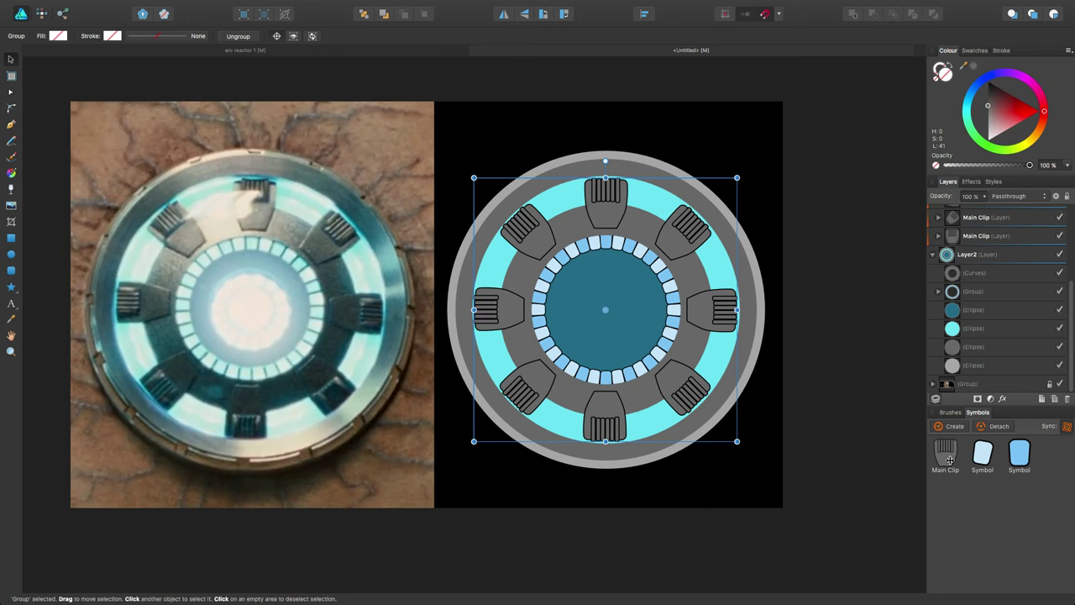
{"action": "left_click", "coordinate": [977, 237]}
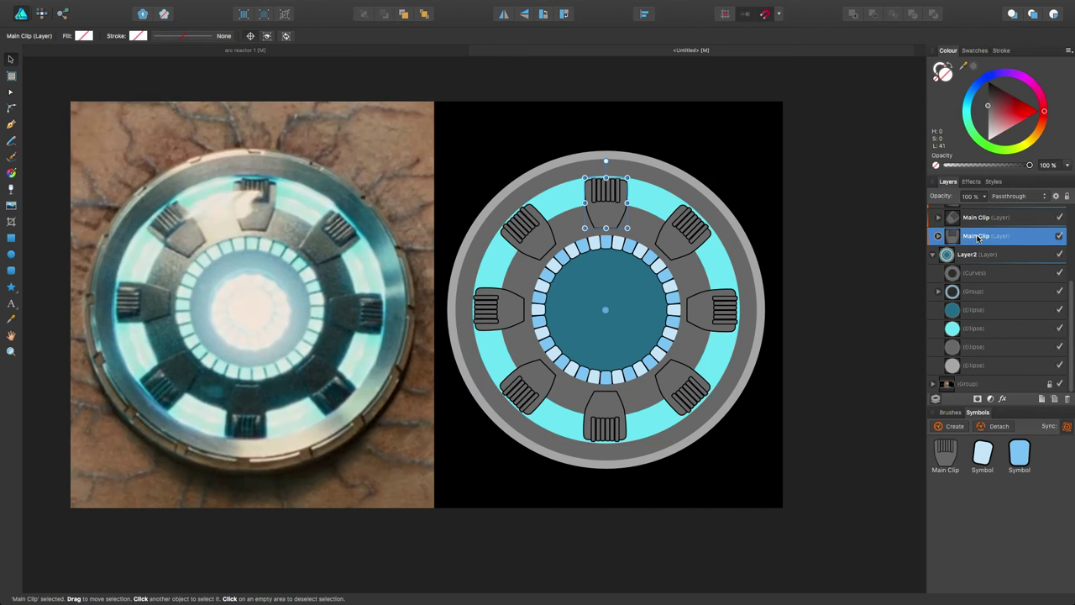
{"action": "scroll", "coordinate": [612, 218], "scroll_direction": "up", "scroll_amount": 4}
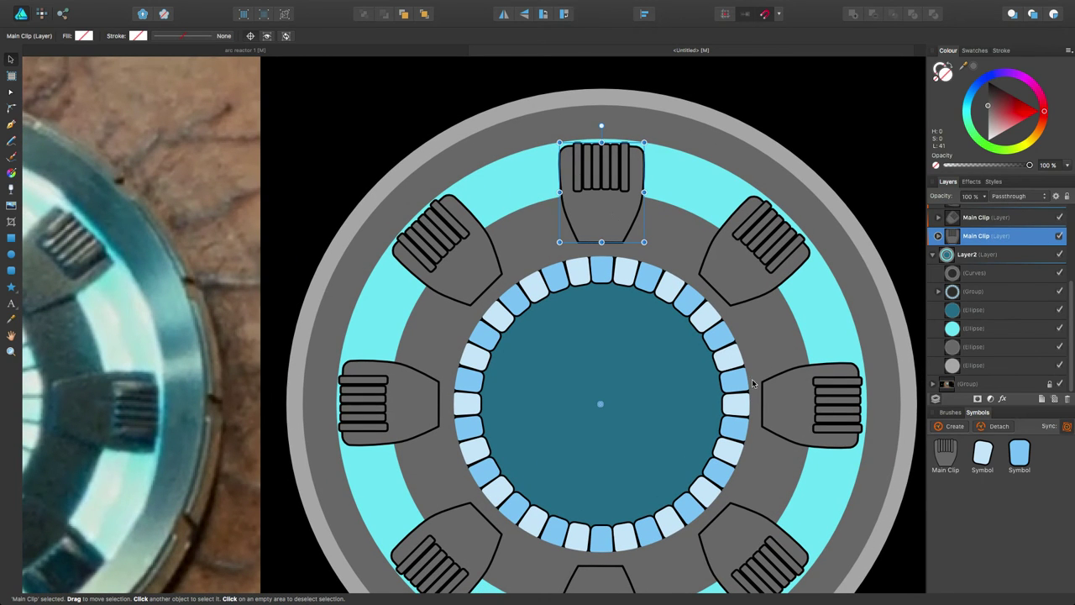
Turn on Bevel/Emboss for the main clip and raise the light nearly overhead.
{"action": "left_click", "coordinate": [1002, 400]}
{"action": "left_click_drag", "start_coordinate": [455, 155], "coordinate": [610, 277]}
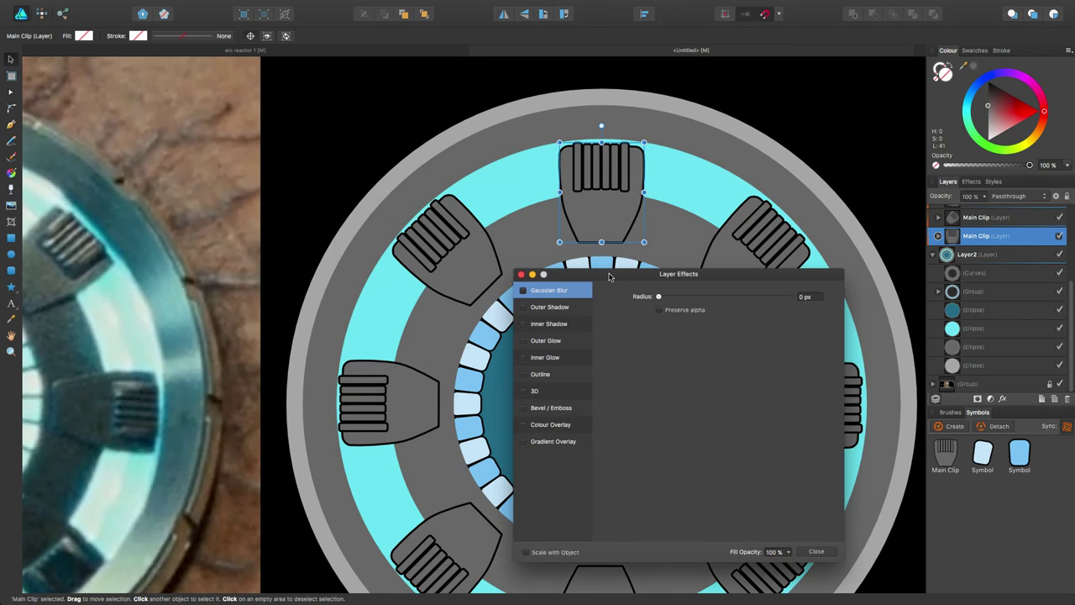
{"action": "left_click", "coordinate": [548, 409]}
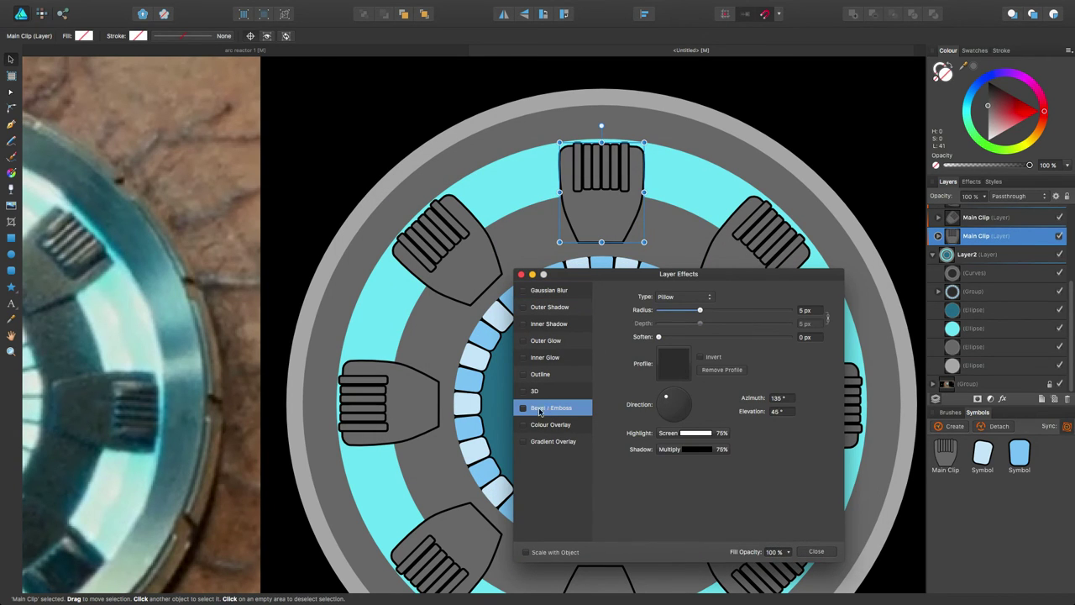
{"action": "left_click", "coordinate": [523, 408]}
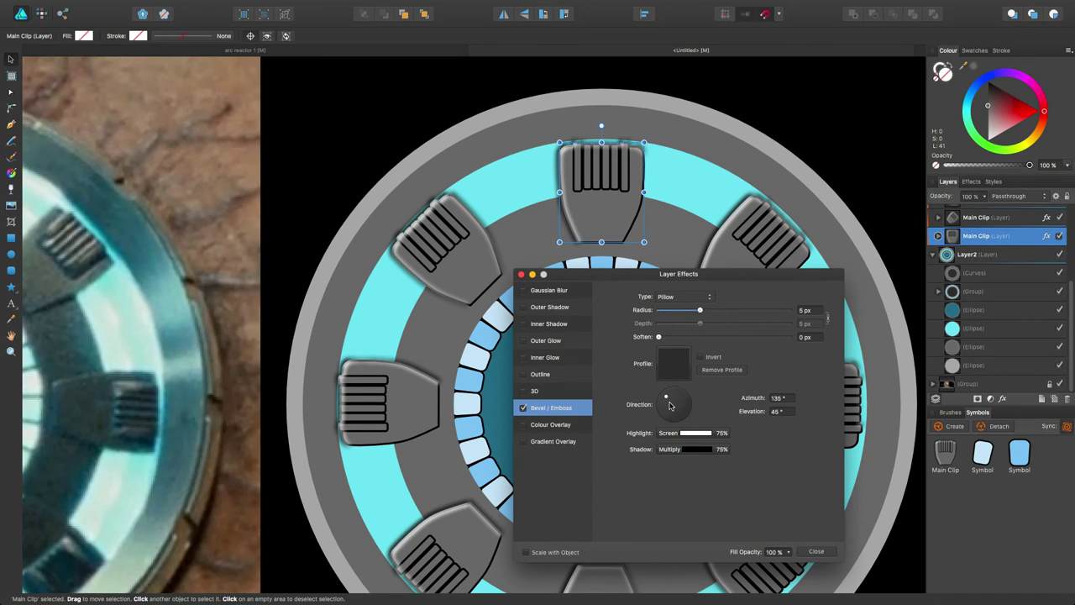
{"action": "left_click_drag", "start_coordinate": [667, 400], "coordinate": [670, 404]}
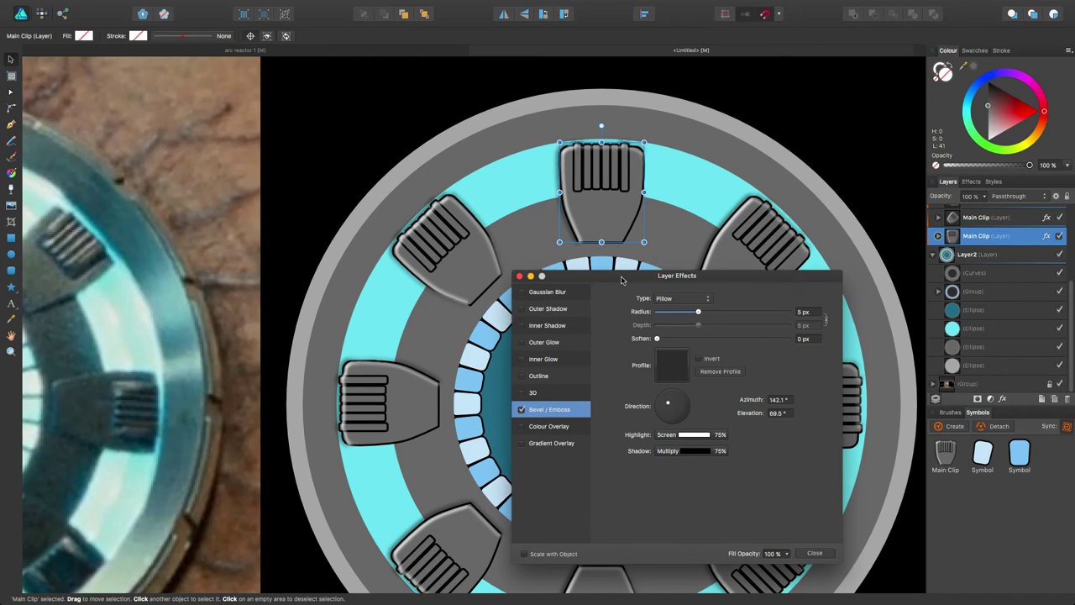
{"action": "left_click_drag", "start_coordinate": [623, 278], "coordinate": [593, 306]}
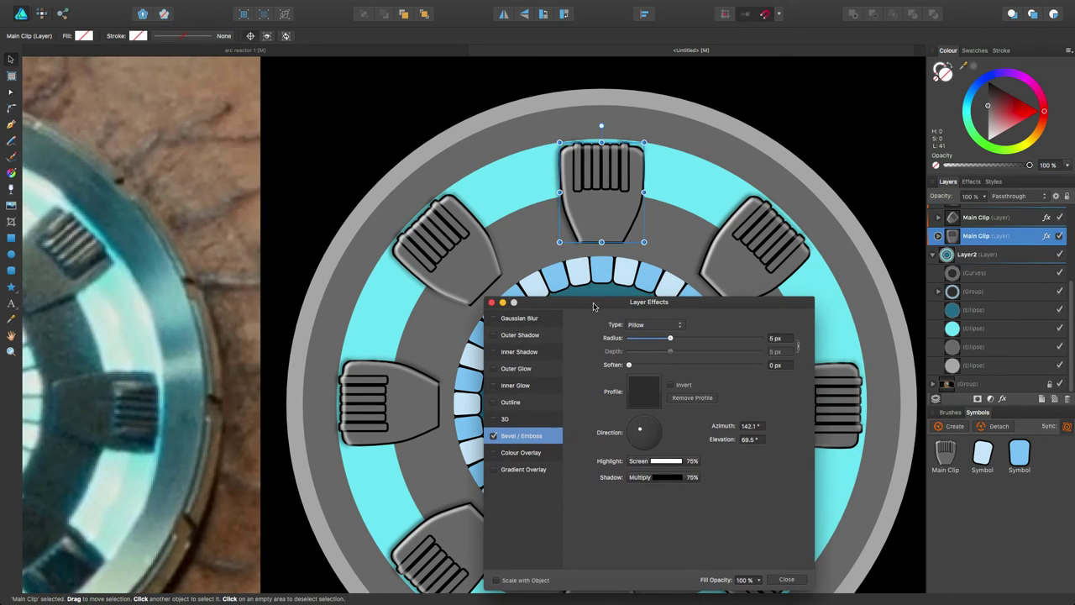
{"action": "mouse_move", "coordinate": [671, 339]}
{"action": "left_mouse_down"}
{"action": "mouse_move", "coordinate": [698, 341]}
{"action": "mouse_move", "coordinate": [667, 340]}
{"action": "left_mouse_up"}
After trying Emboss and Outer, set an Inner bevel with 4.3 px radius and 0.5 px soften.
{"action": "left_click", "coordinate": [657, 326]}
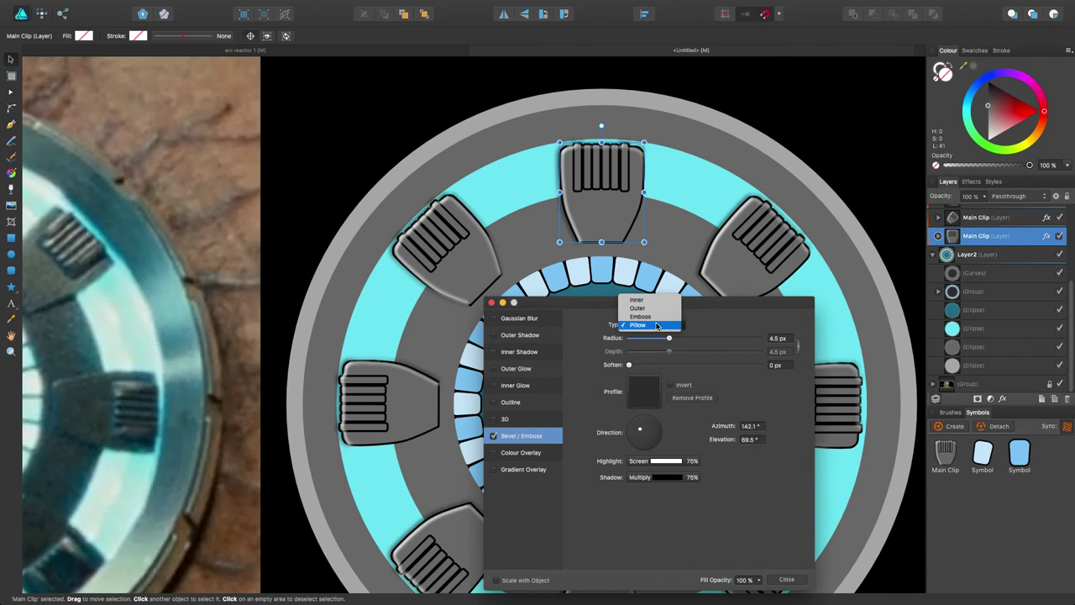
{"action": "left_click", "coordinate": [657, 316]}
{"action": "left_click_drag", "start_coordinate": [668, 339], "coordinate": [662, 340]}
{"action": "left_click", "coordinate": [651, 325]}
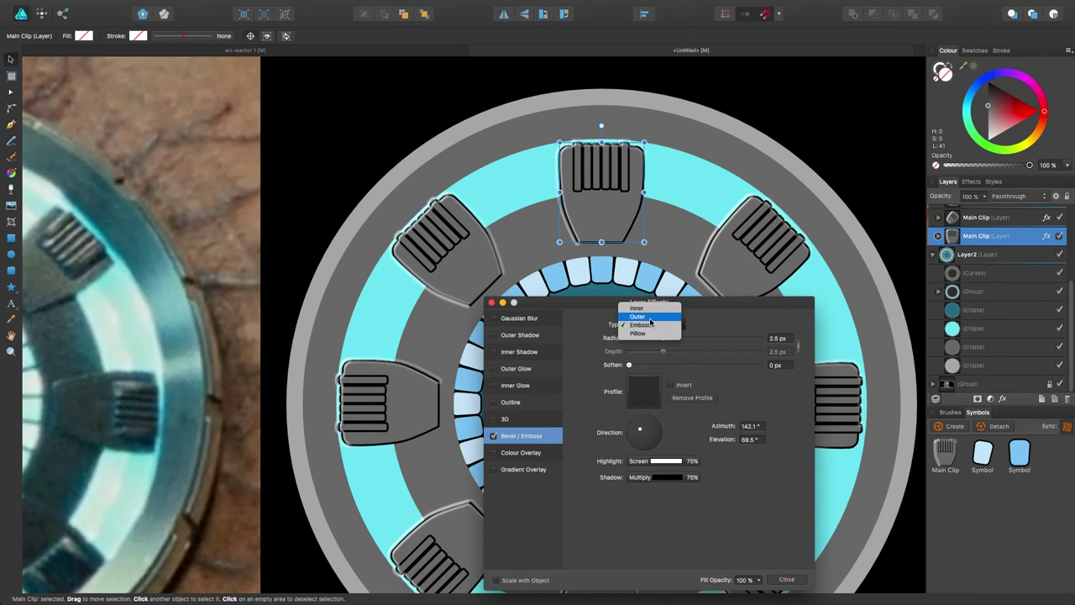
{"action": "left_click", "coordinate": [650, 317]}
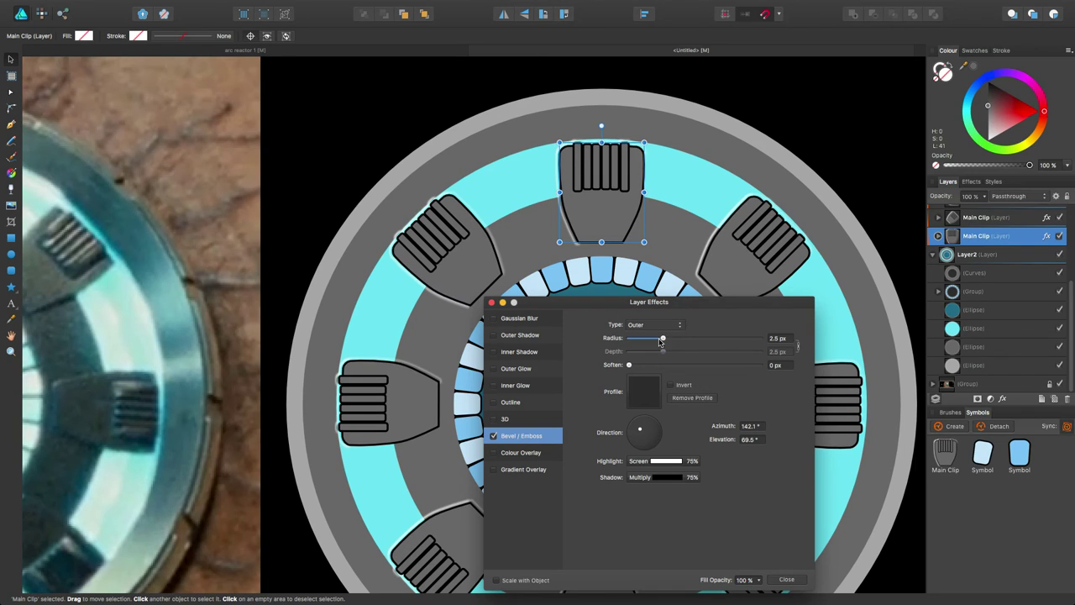
{"action": "left_click", "coordinate": [654, 326]}
{"action": "left_click", "coordinate": [652, 317]}
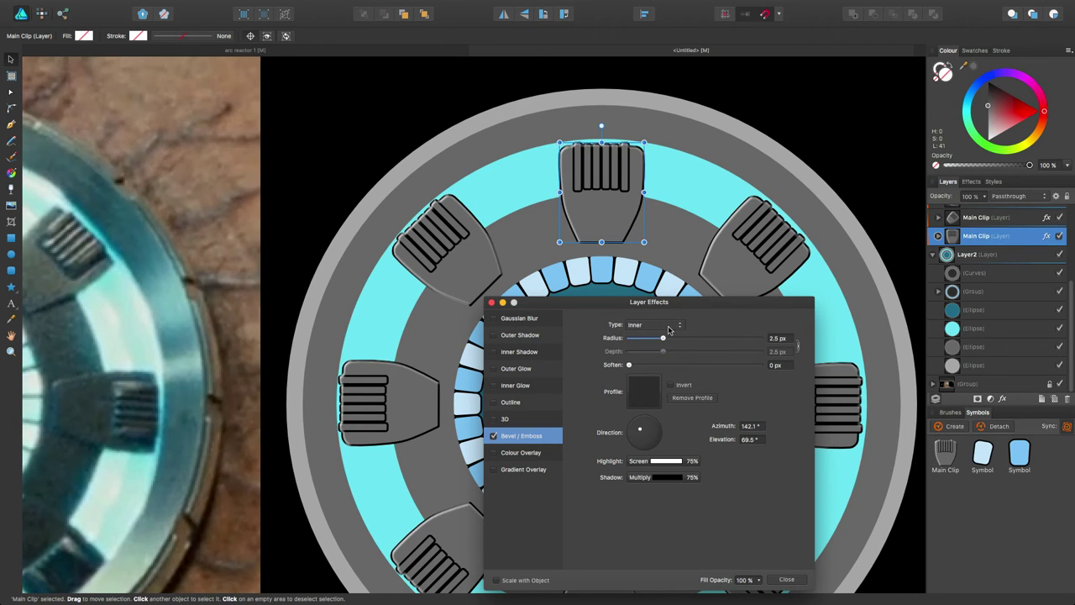
{"action": "left_click_drag", "start_coordinate": [663, 339], "coordinate": [668, 340]}
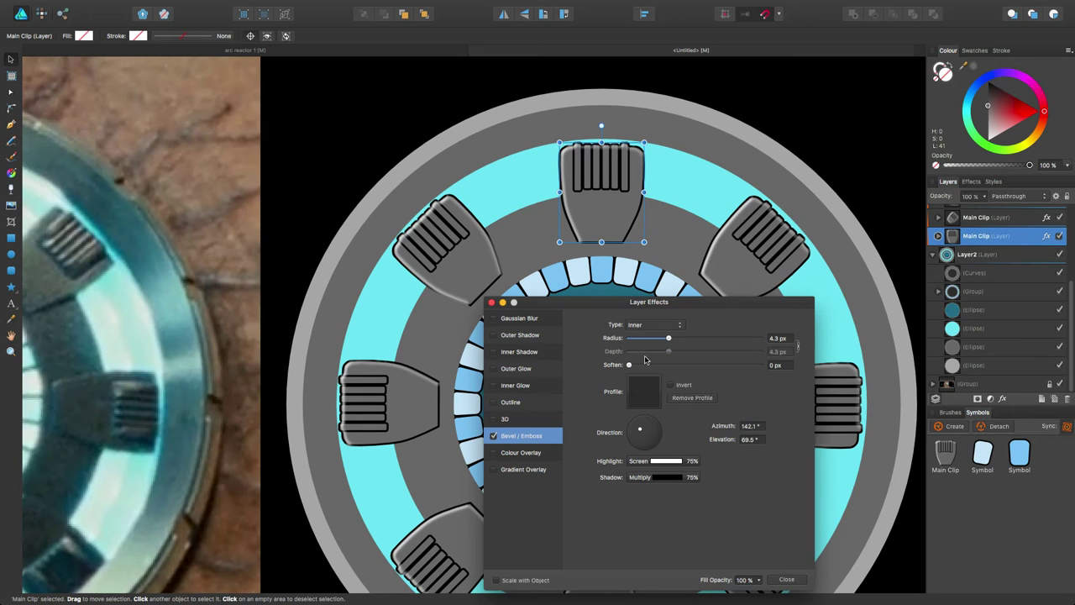
{"action": "left_click_drag", "start_coordinate": [630, 366], "coordinate": [639, 367]}
{"action": "left_click", "coordinate": [938, 236]}
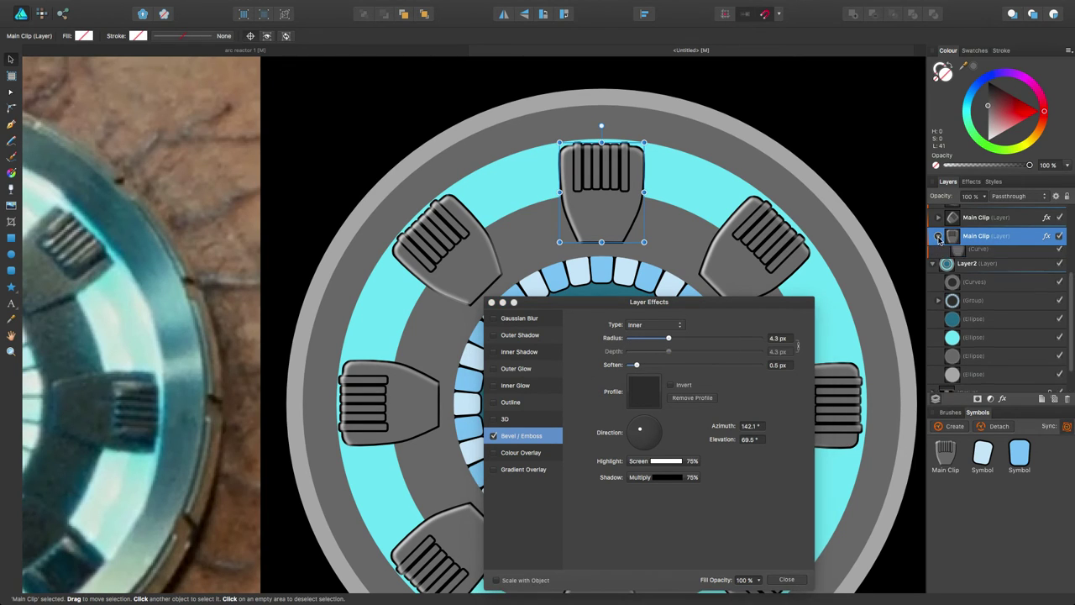
{"action": "left_click", "coordinate": [945, 254]}
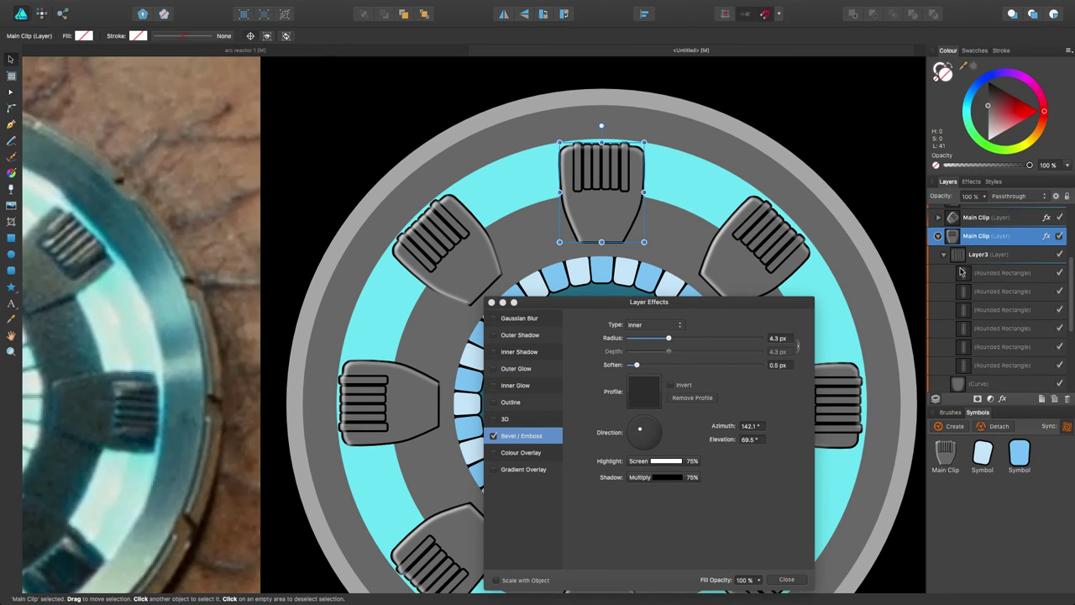
Give all six Layer3 rounded rectangles an Inner bevel with a 1.8 px radius, then deselect.
{"action": "left_click", "coordinate": [964, 273]}
{"action": "left_click", "coordinate": [968, 366], "text": "shift"}
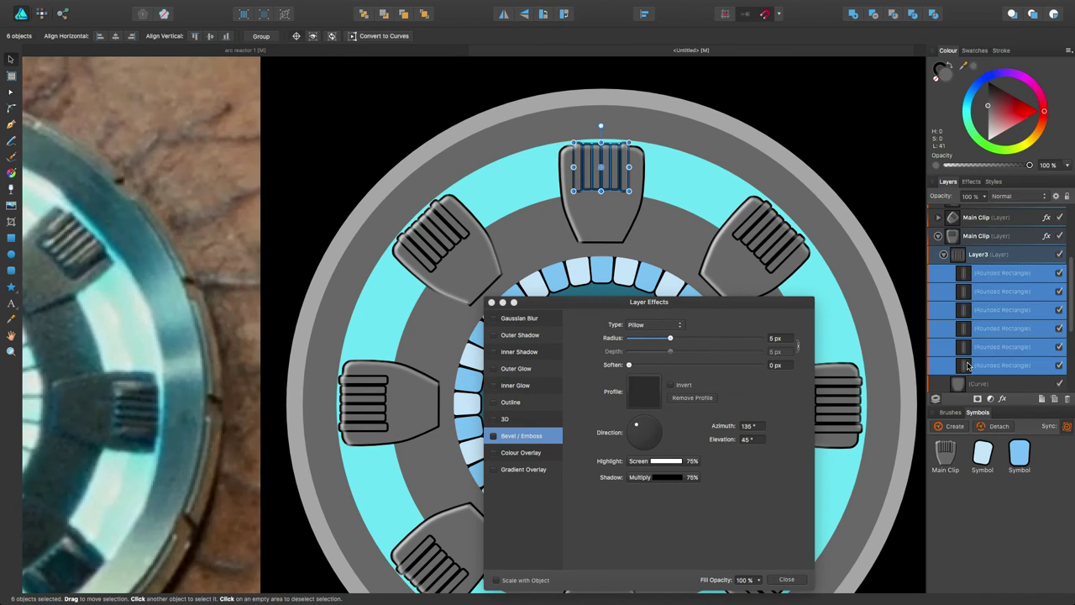
{"action": "left_click", "coordinate": [494, 436]}
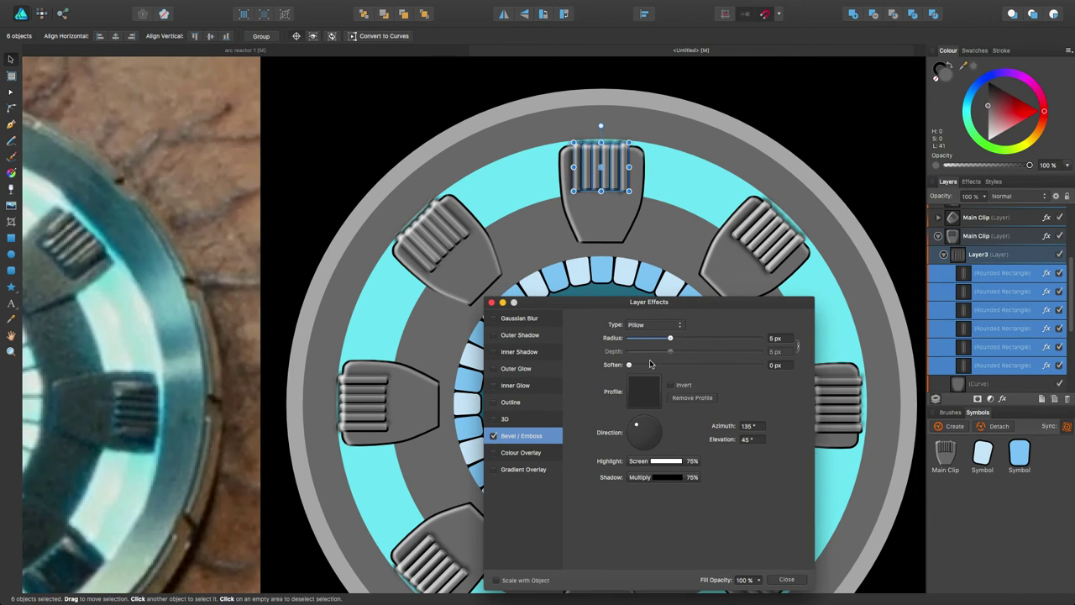
{"action": "left_click_drag", "start_coordinate": [670, 340], "coordinate": [662, 338]}
{"action": "left_click", "coordinate": [655, 325]}
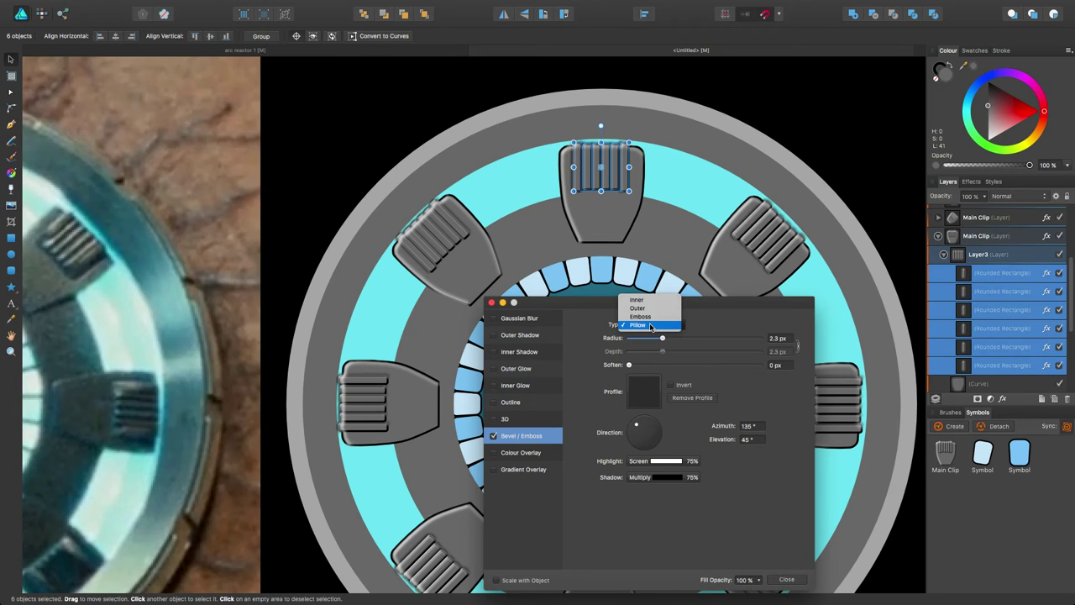
{"action": "left_click", "coordinate": [661, 317]}
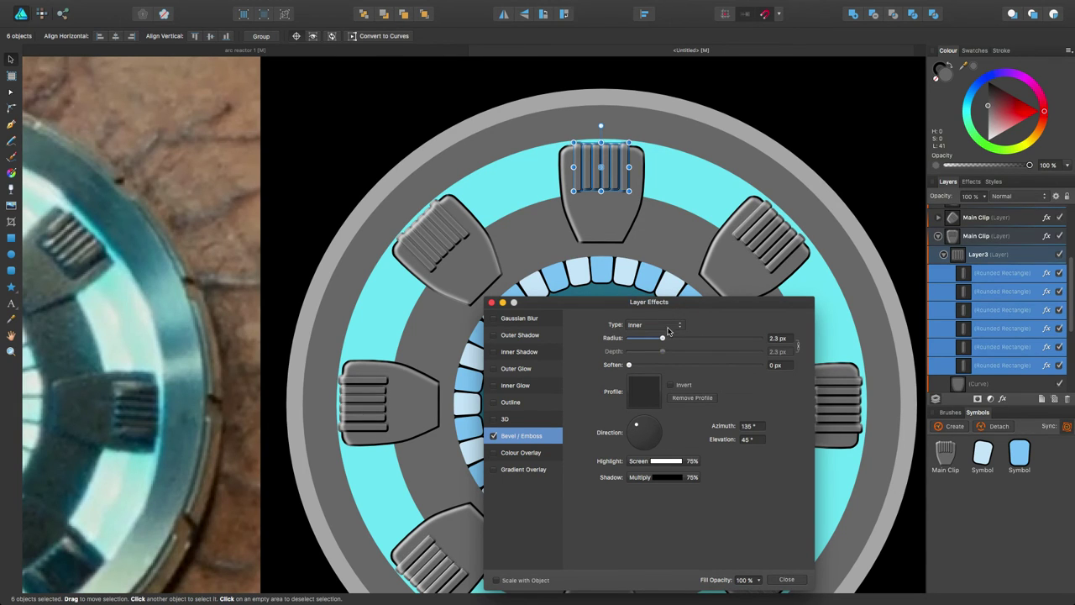
{"action": "left_click_drag", "start_coordinate": [662, 339], "coordinate": [662, 341]}
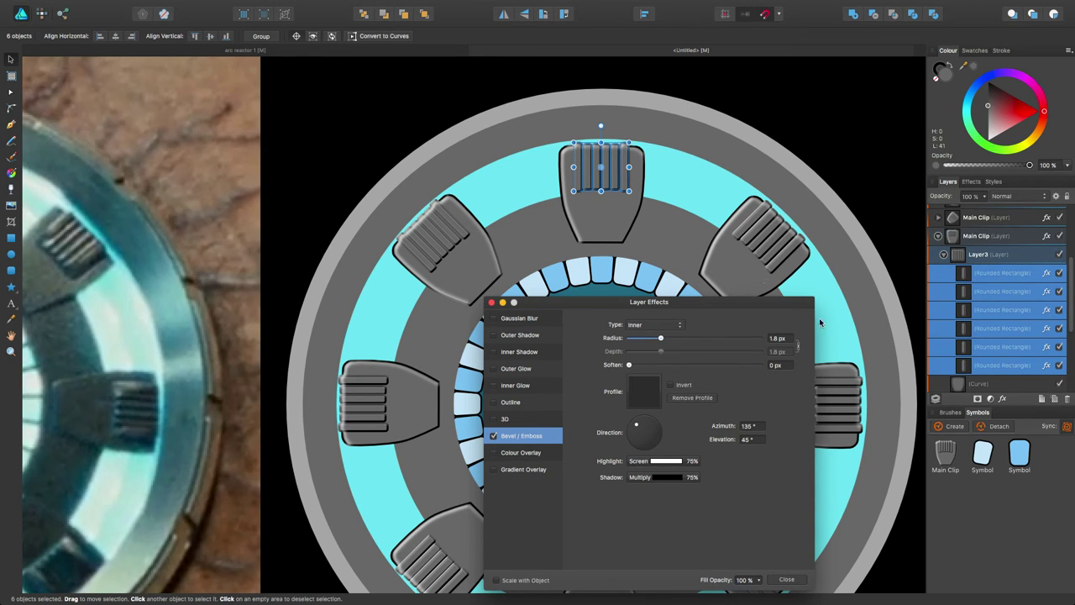
{"action": "left_click", "coordinate": [781, 580]}
{"action": "left_click", "coordinate": [802, 120]}
Select the Curve layer under Main Clip, the clip's outline.
{"action": "key", "text": "z"}
{"action": "scroll", "coordinate": [612, 173], "scroll_direction": "down", "scroll_amount": 5}
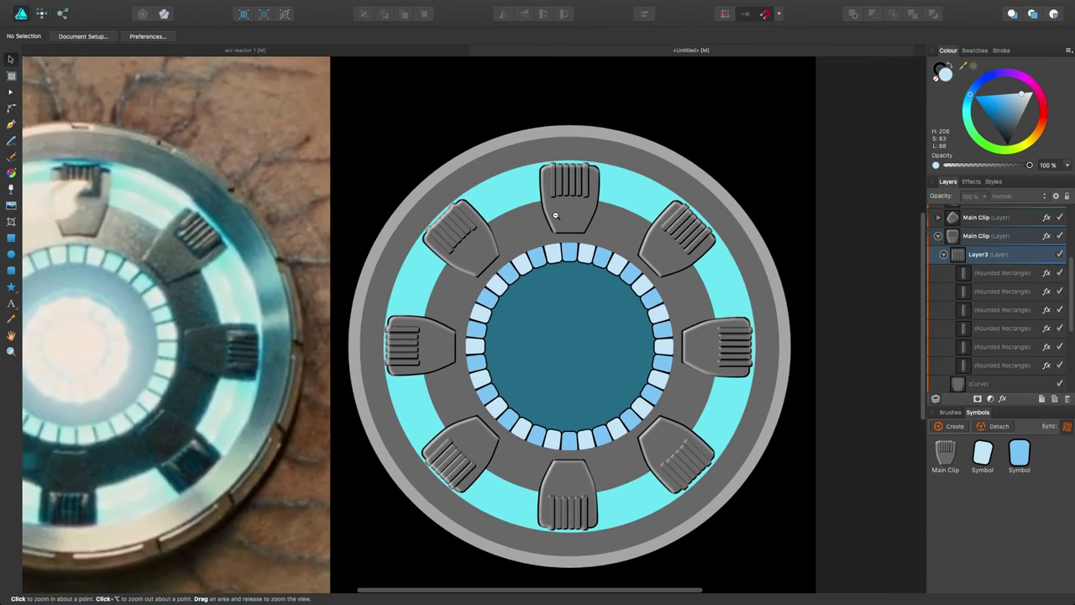
{"action": "scroll", "coordinate": [555, 216], "scroll_direction": "down", "scroll_amount": 2}
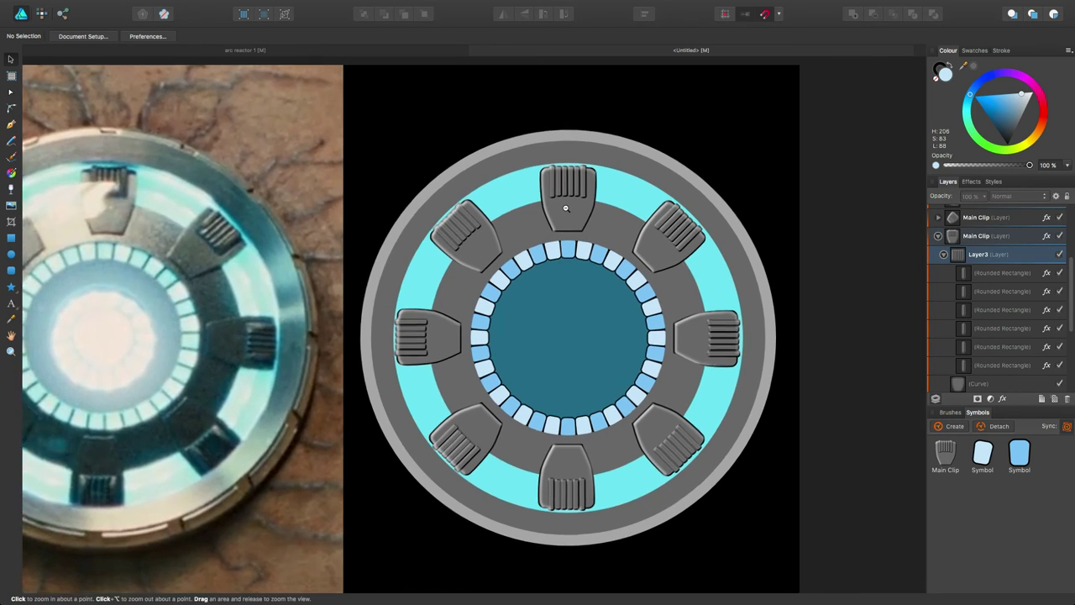
{"action": "scroll", "coordinate": [565, 209], "scroll_direction": "up", "scroll_amount": 3}
{"action": "key", "text": "h"}
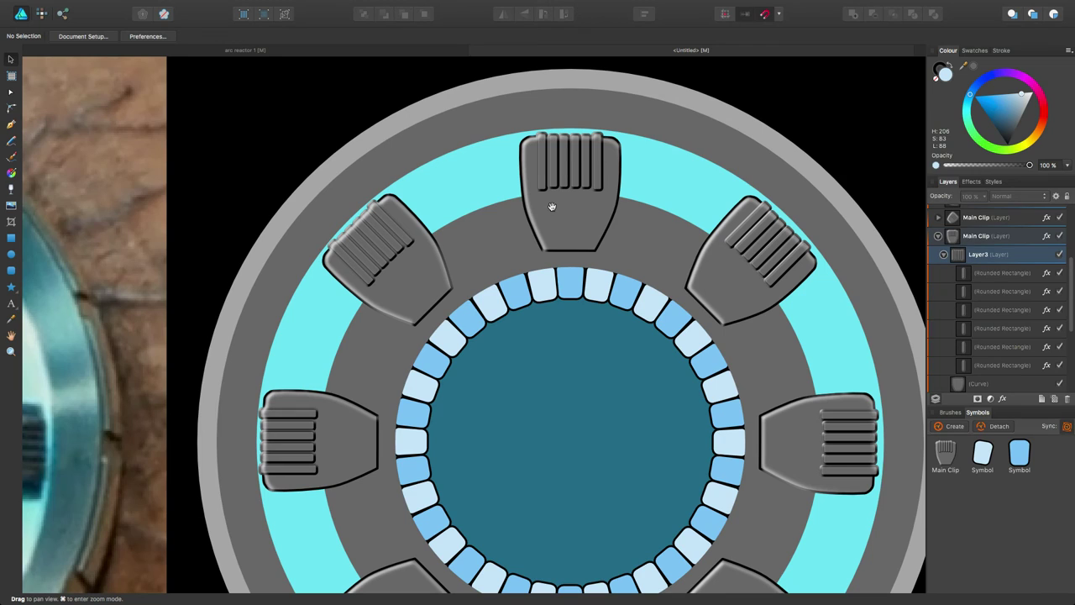
{"action": "left_click", "coordinate": [976, 238]}
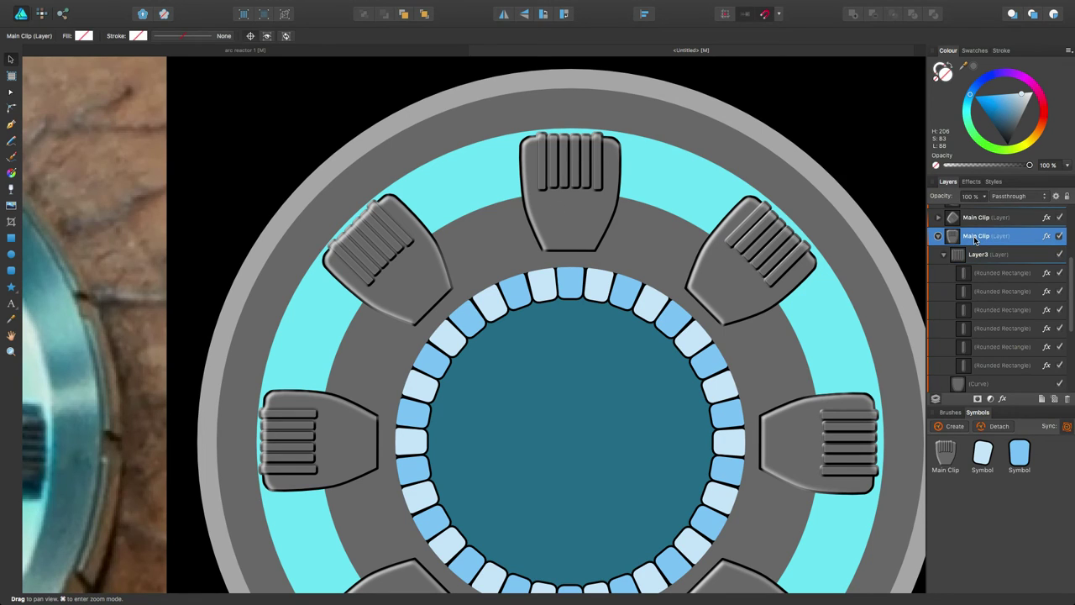
{"action": "left_click", "coordinate": [976, 383]}
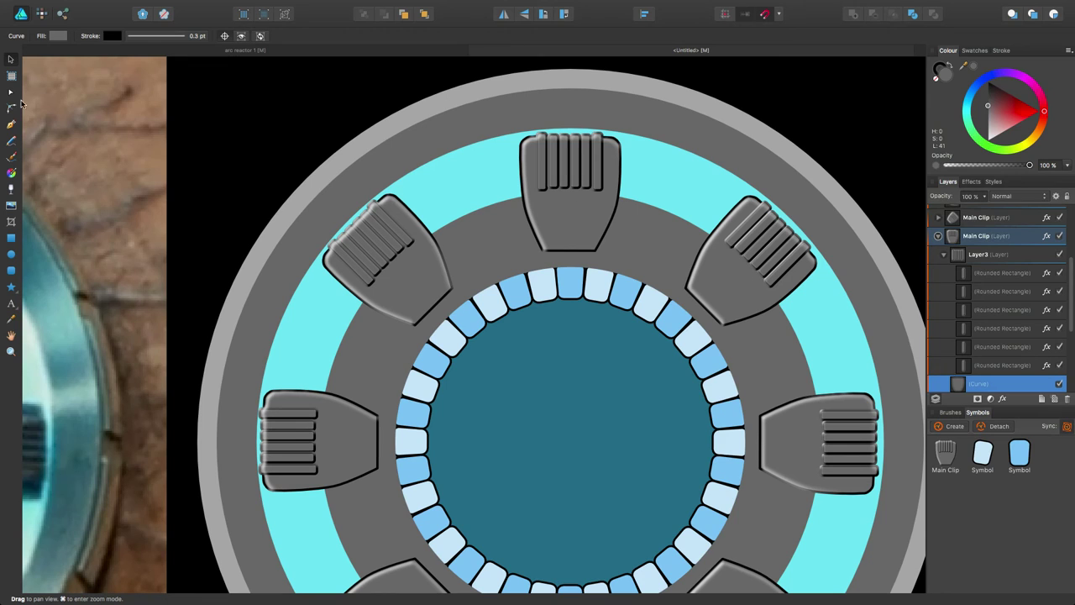
Arch the clip outline's 0.3 pt stroke pressure curve so it tapers toward both ends.
{"action": "left_click", "coordinate": [11, 91]}
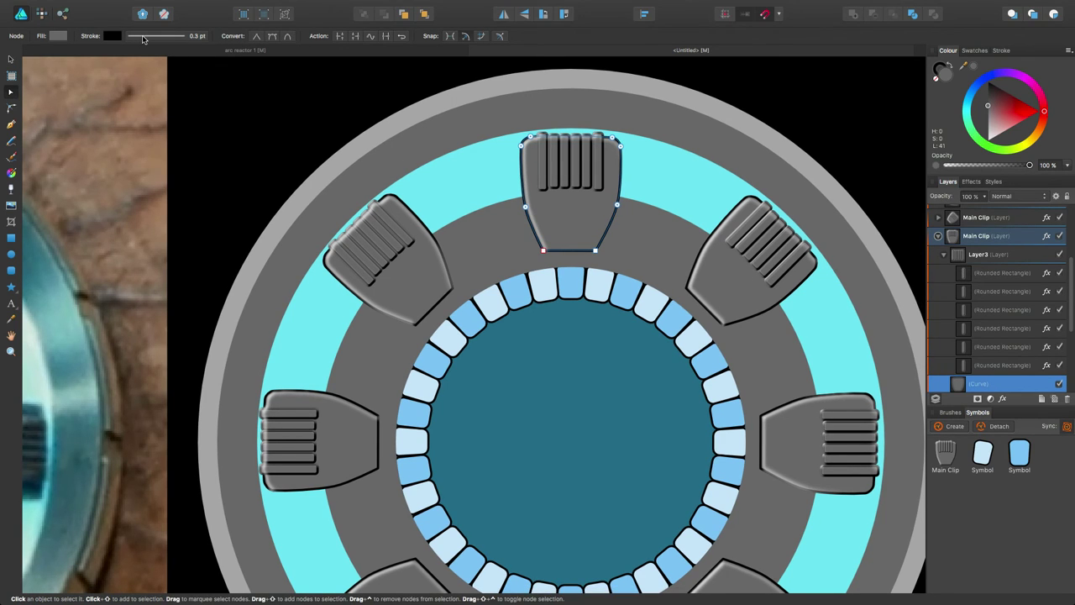
{"action": "left_click", "coordinate": [144, 39]}
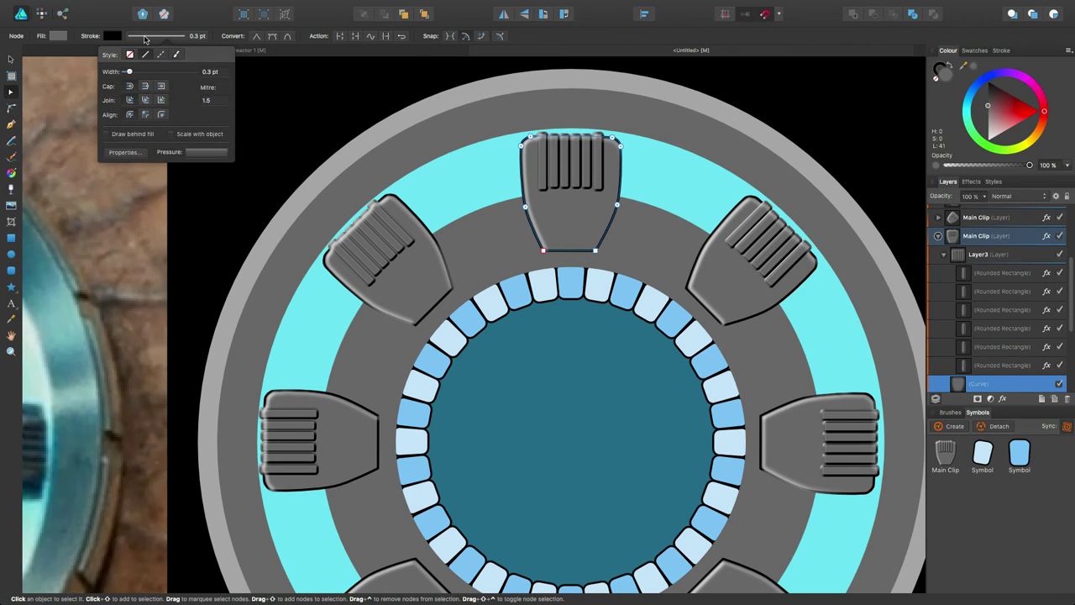
{"action": "left_click", "coordinate": [212, 152]}
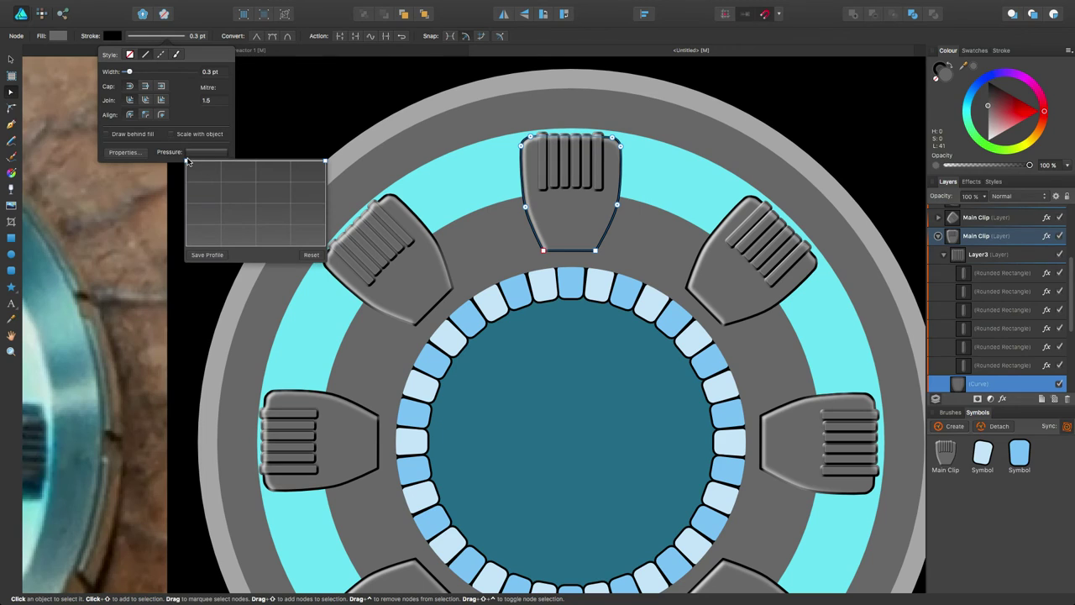
{"action": "left_click_drag", "start_coordinate": [187, 162], "coordinate": [196, 231]}
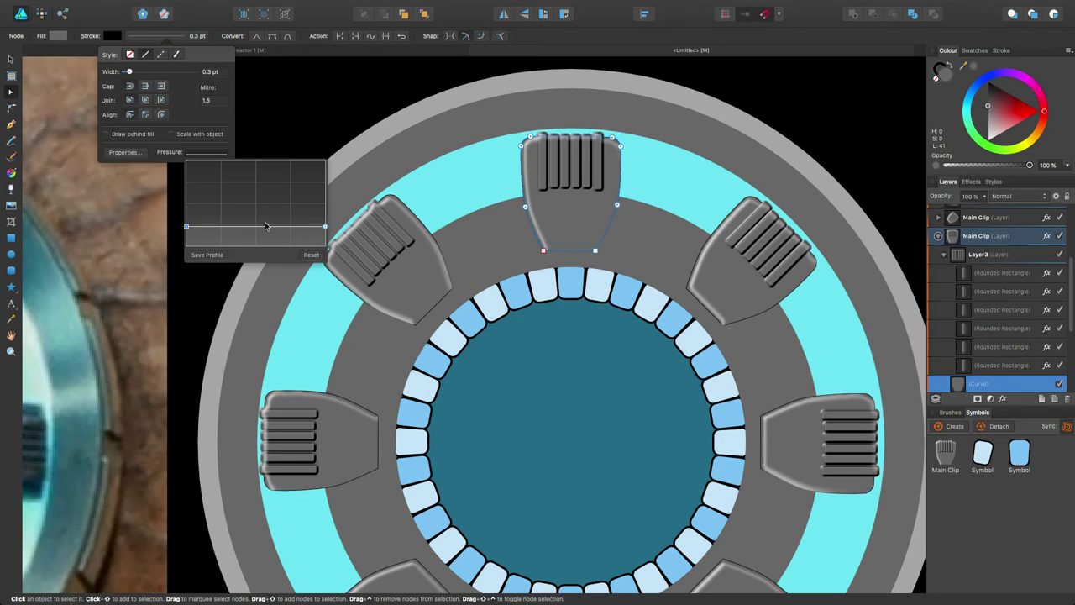
{"action": "mouse_move", "coordinate": [231, 227]}
{"action": "left_mouse_down"}
{"action": "mouse_move", "coordinate": [227, 193]}
{"action": "mouse_move", "coordinate": [288, 201]}
{"action": "mouse_move", "coordinate": [296, 193]}
{"action": "left_mouse_up"}
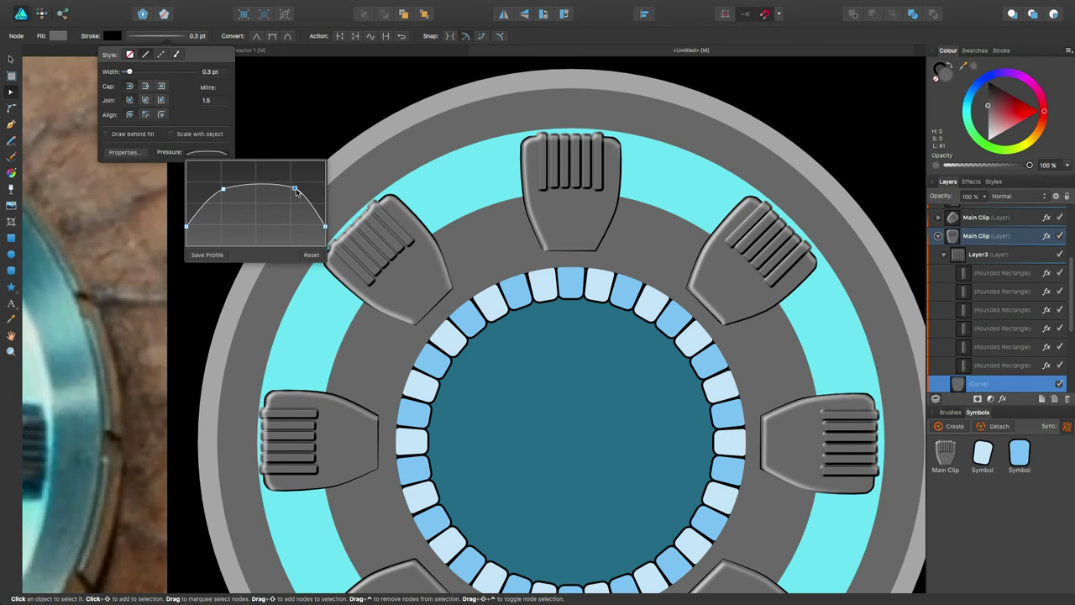
{"action": "left_click_drag", "start_coordinate": [296, 192], "coordinate": [295, 183]}
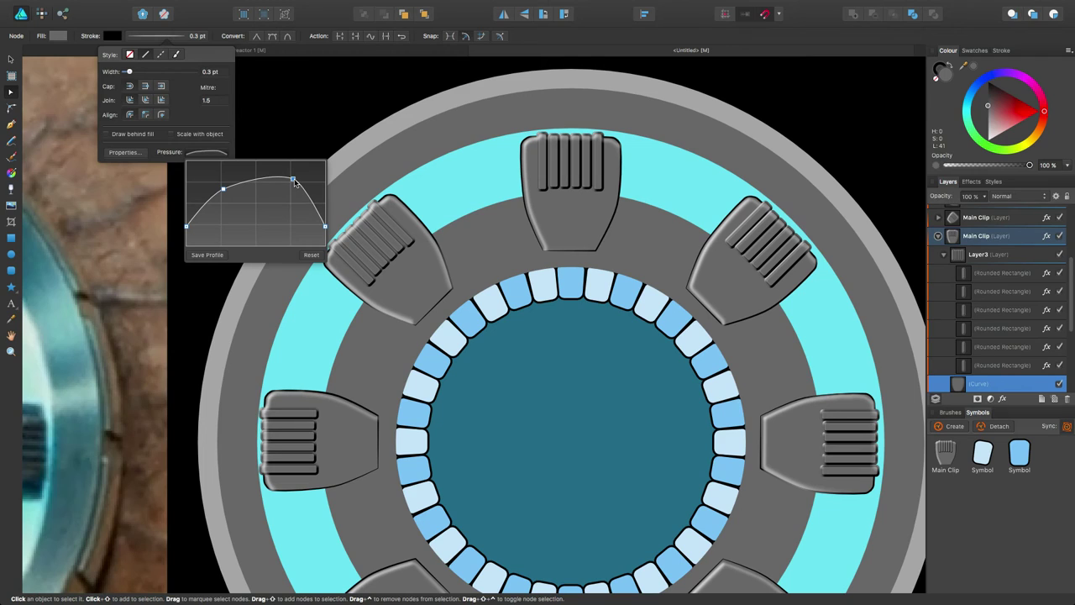
{"action": "left_click_drag", "start_coordinate": [223, 189], "coordinate": [222, 188]}
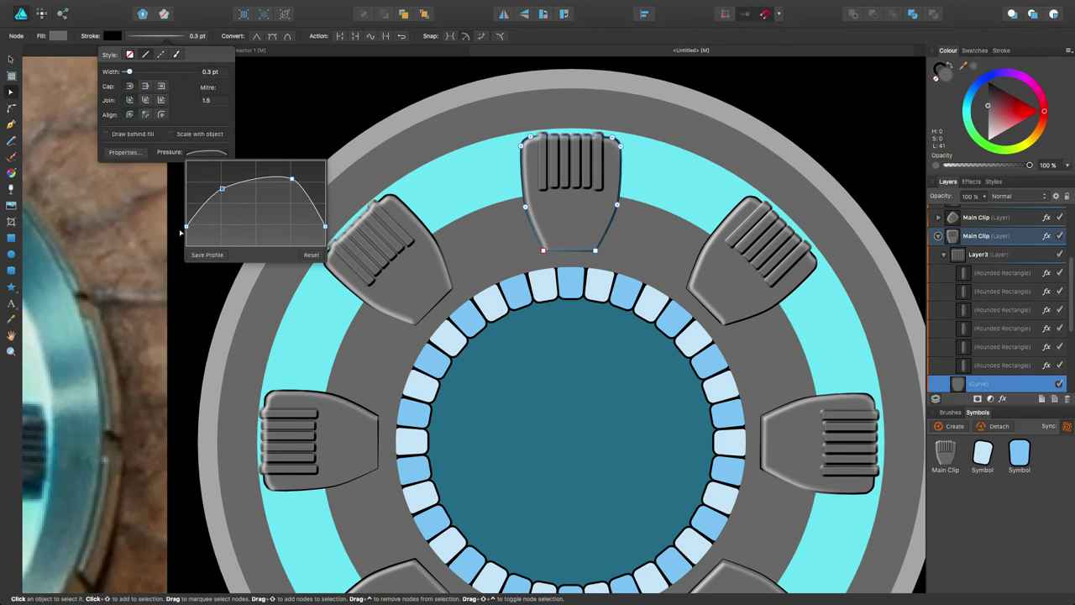
{"action": "left_click_drag", "start_coordinate": [187, 228], "coordinate": [187, 222]}
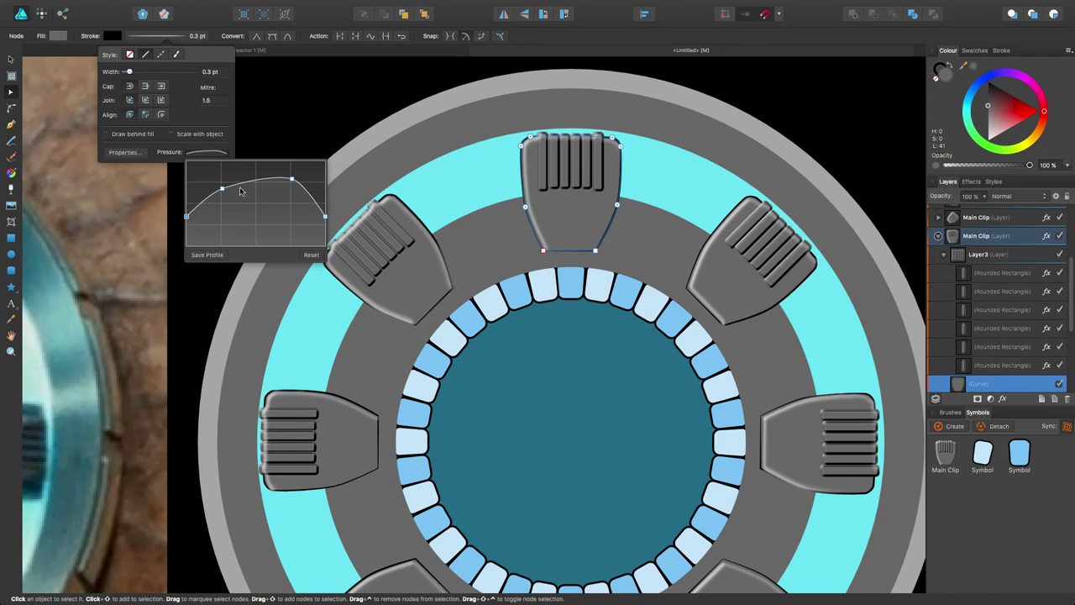
{"action": "left_click_drag", "start_coordinate": [291, 180], "coordinate": [286, 174]}
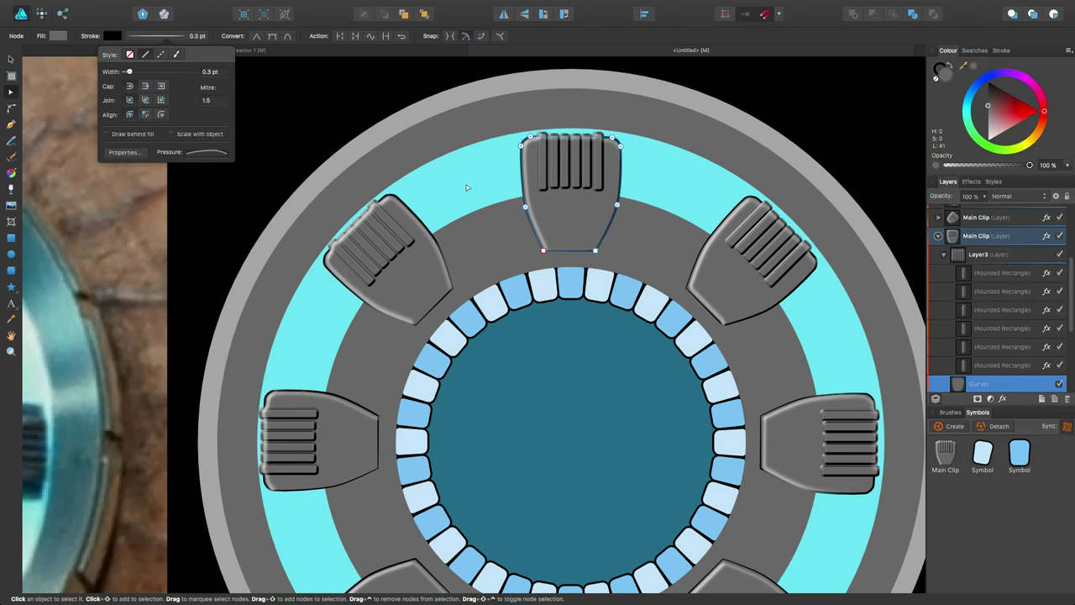
{"action": "scroll", "coordinate": [491, 233], "scroll_direction": "down", "scroll_amount": 3}
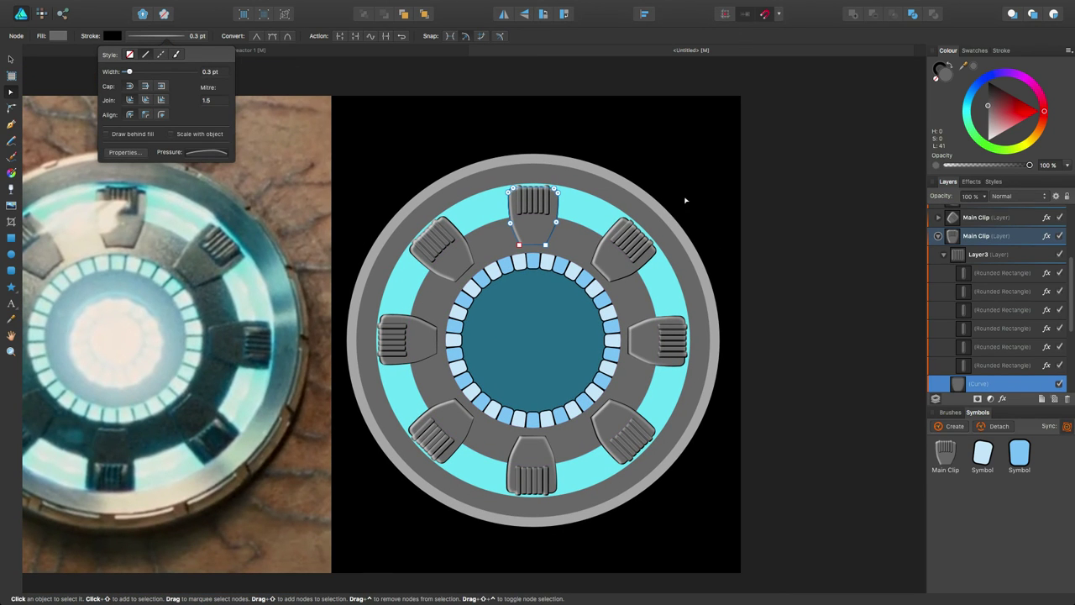
Give the six rounded rectangles' strokes a bell-shaped pressure curve tapering at both ends, then deselect.
{"action": "left_click", "coordinate": [720, 204]}
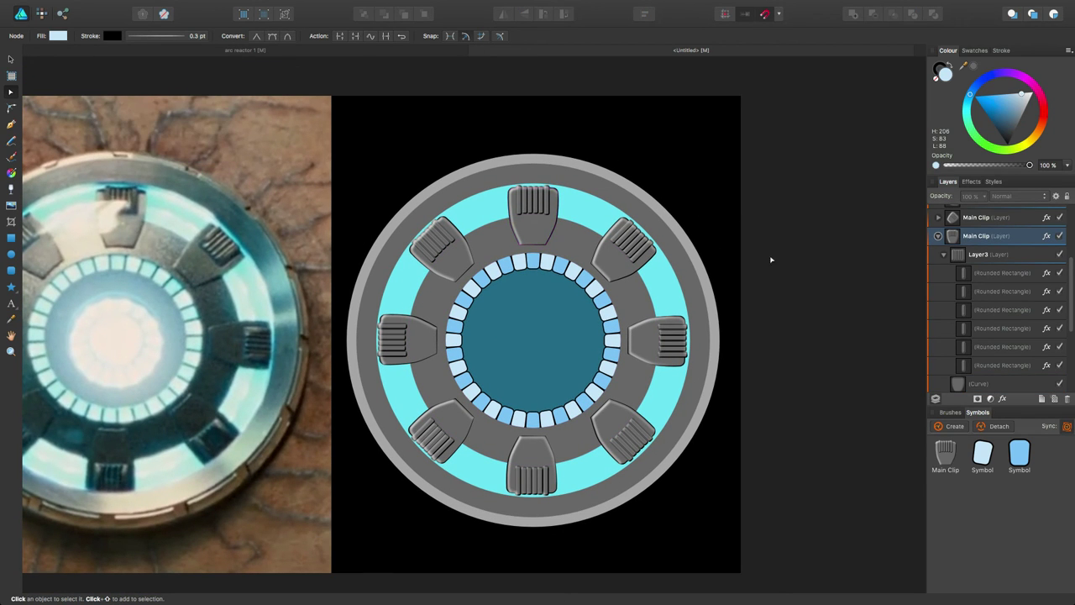
{"action": "left_click", "coordinate": [983, 275]}
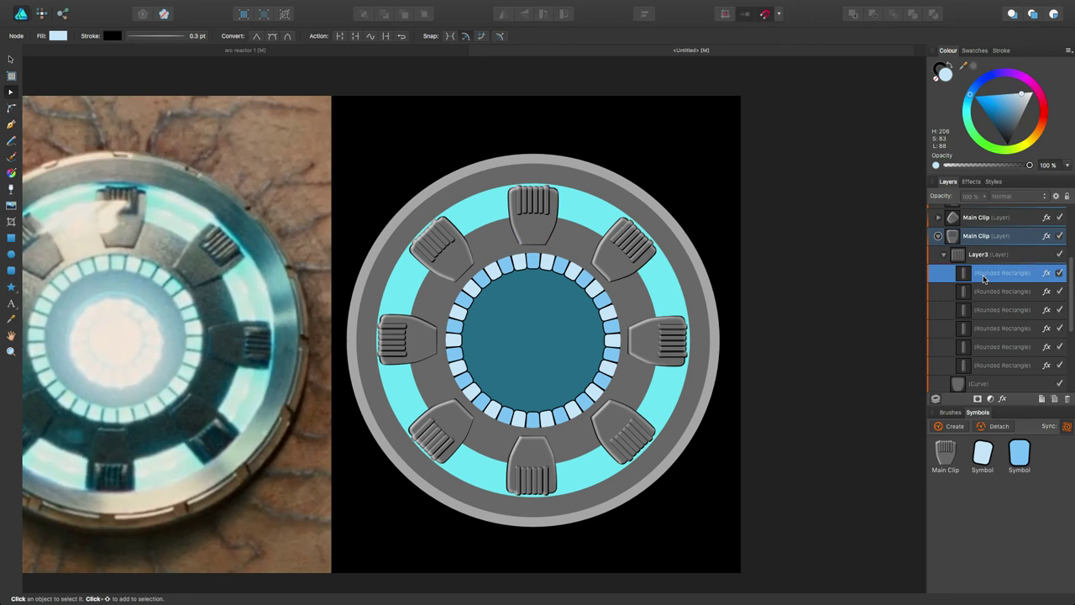
{"action": "left_click", "coordinate": [992, 367], "text": "shift"}
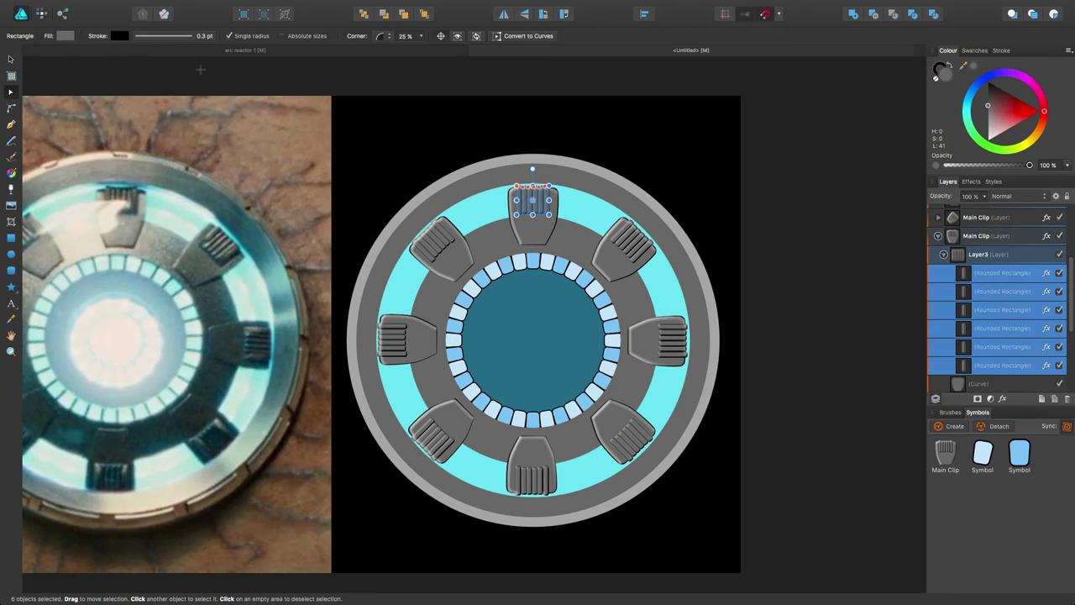
{"action": "left_click", "coordinate": [171, 36]}
{"action": "left_click", "coordinate": [215, 152]}
{"action": "mouse_move", "coordinate": [195, 161]}
{"action": "left_mouse_down"}
{"action": "mouse_move", "coordinate": [200, 202]}
{"action": "mouse_move", "coordinate": [266, 173]}
{"action": "left_mouse_up"}
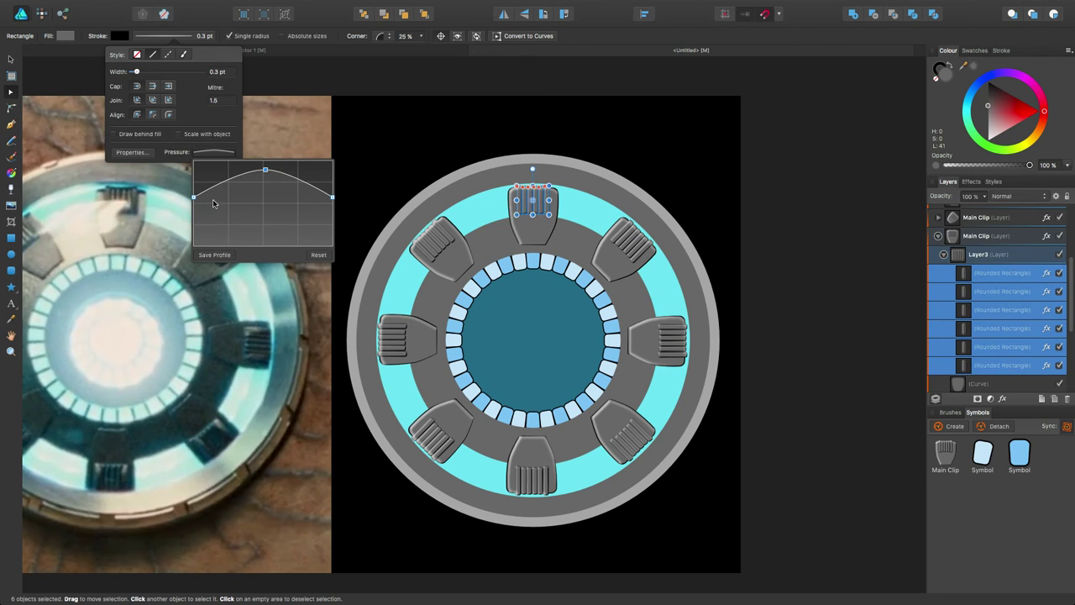
{"action": "left_click_drag", "start_coordinate": [195, 197], "coordinate": [198, 221]}
{"action": "mouse_move", "coordinate": [265, 172]}
{"action": "left_mouse_down"}
{"action": "mouse_move", "coordinate": [292, 174]}
{"action": "mouse_move", "coordinate": [263, 170]}
{"action": "left_mouse_up"}
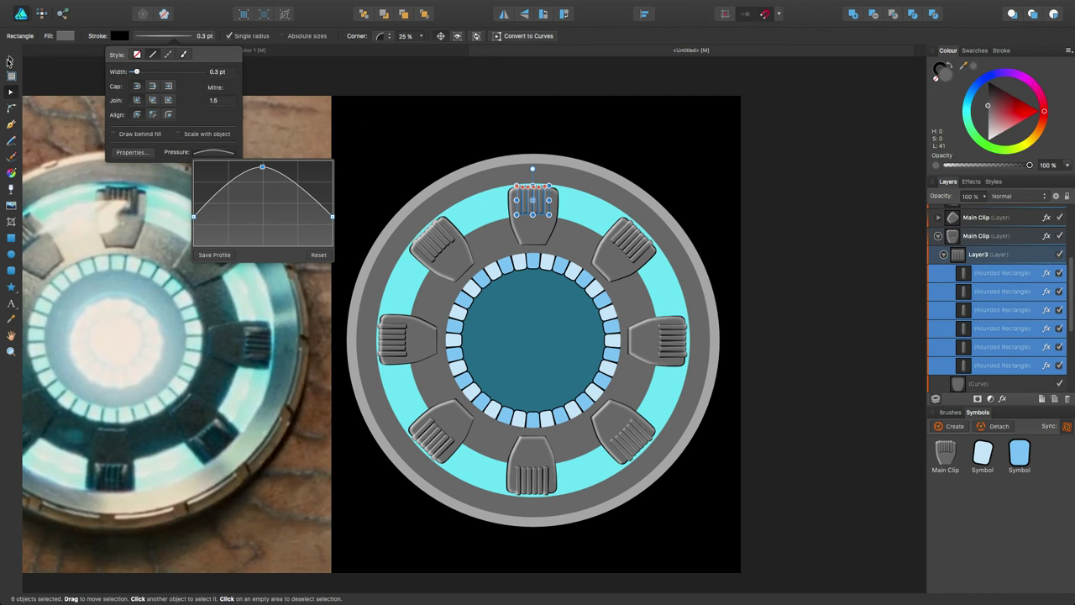
{"action": "left_click", "coordinate": [9, 60]}
{"action": "left_click", "coordinate": [672, 163]}
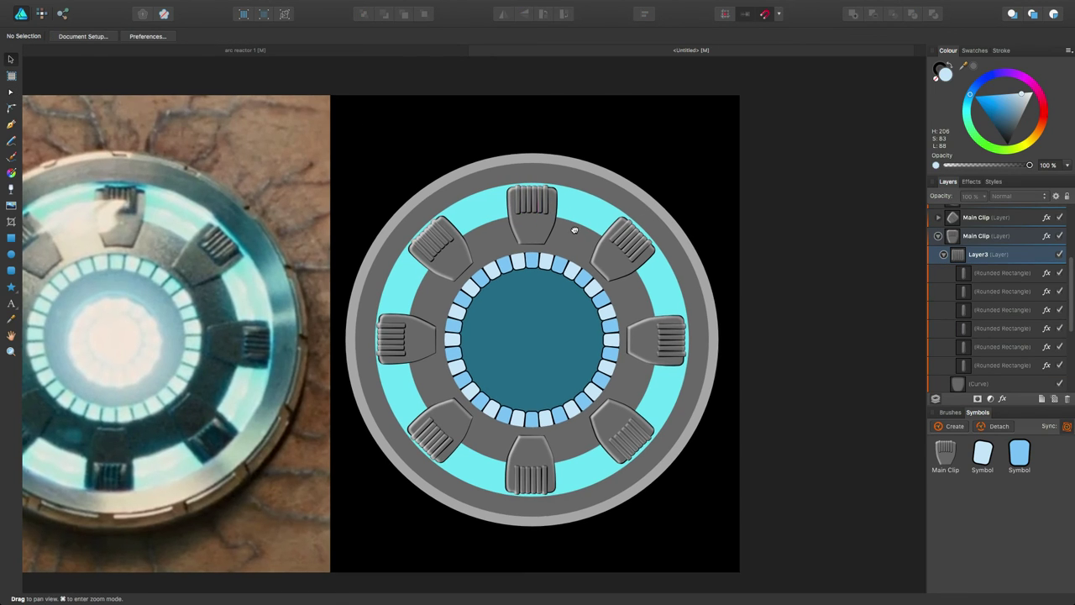
Select the top clip's base (Curve) layer inside its group and bring up its fill colour.
{"action": "scroll", "coordinate": [515, 205], "scroll_direction": "up", "scroll_amount": 5}
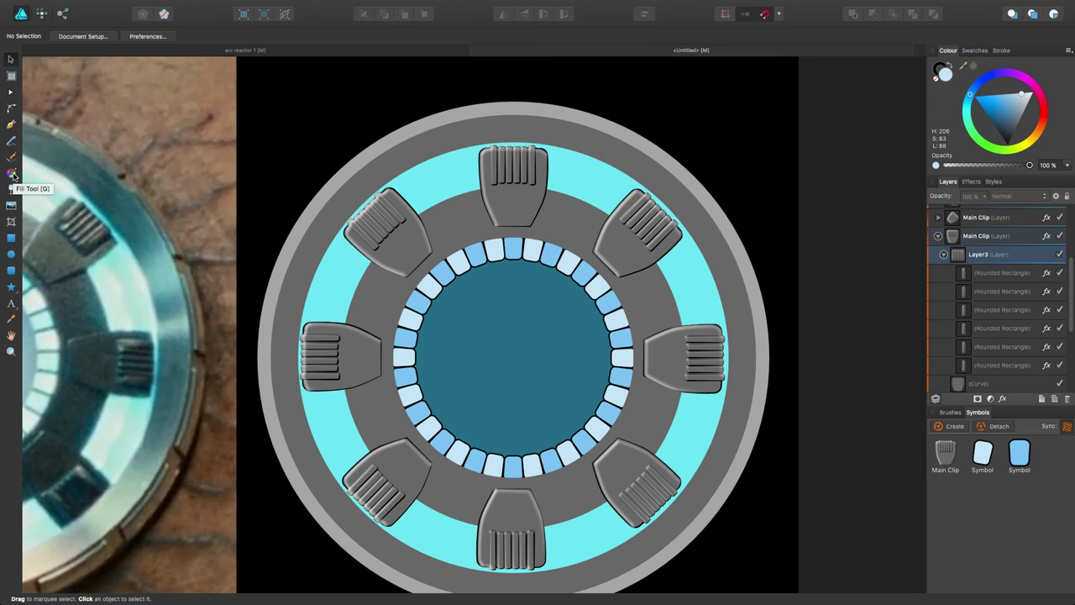
{"action": "left_click", "coordinate": [508, 200]}
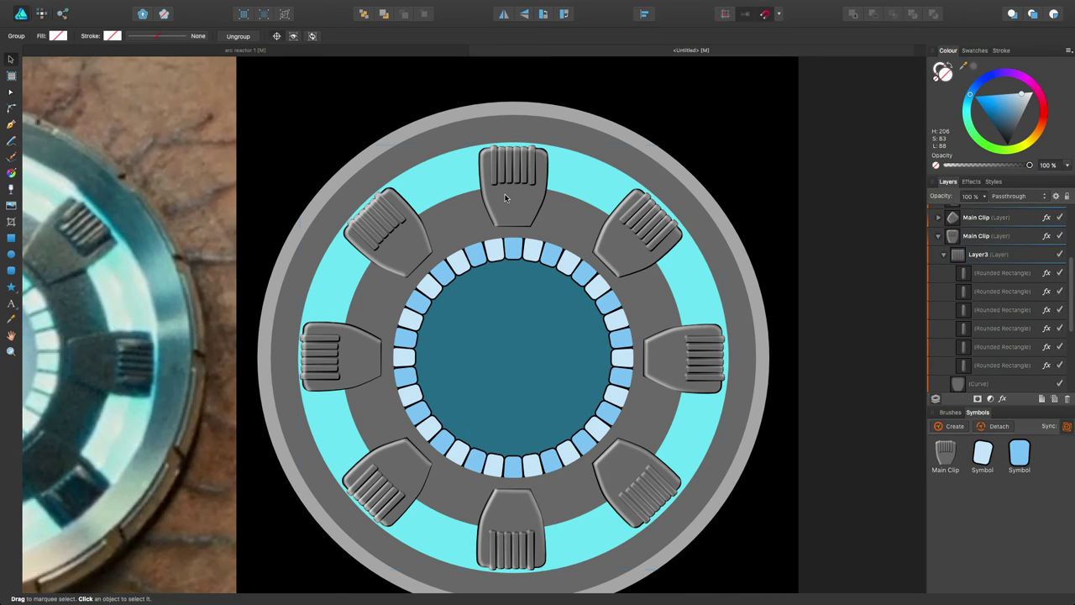
{"action": "left_click", "coordinate": [60, 37]}
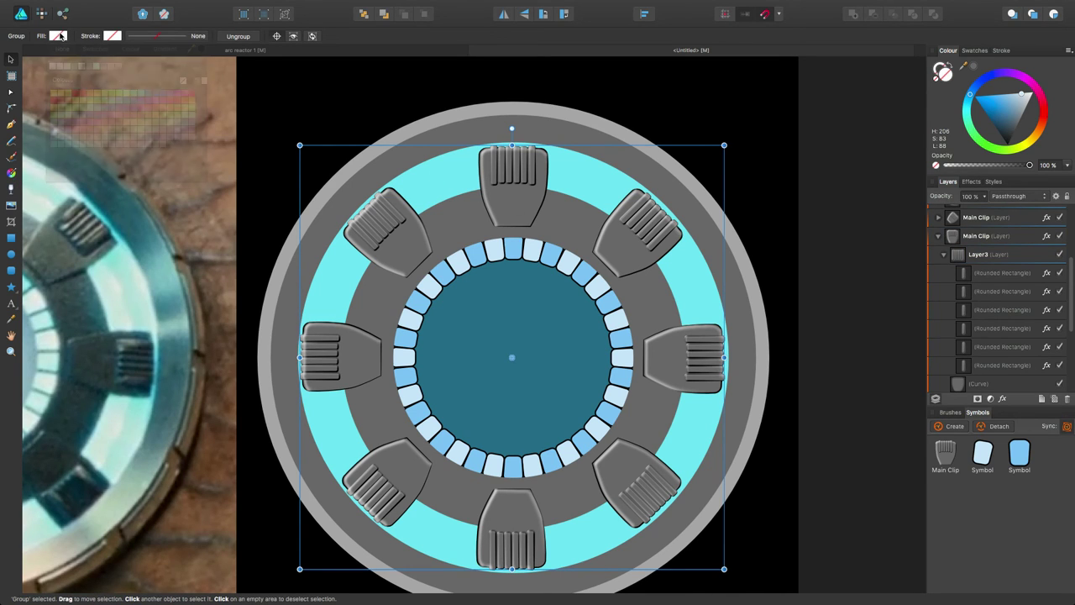
{"action": "left_click", "coordinate": [966, 384]}
{"action": "left_click", "coordinate": [58, 37]}
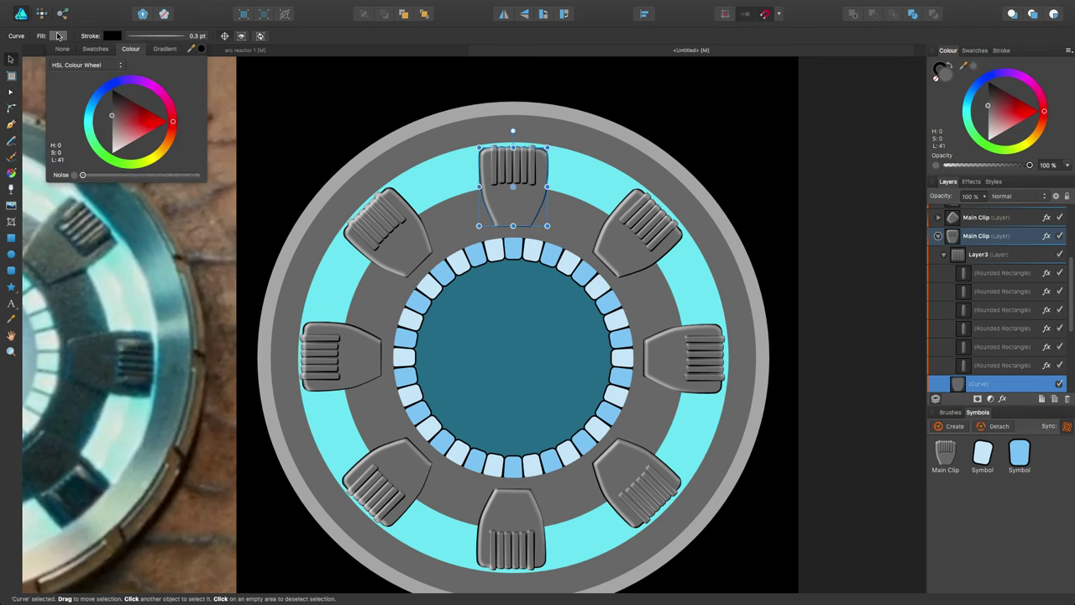
Apply a top-to-bottom linear gradient to the clip base and nudge its top stop down.
{"action": "left_click", "coordinate": [12, 173]}
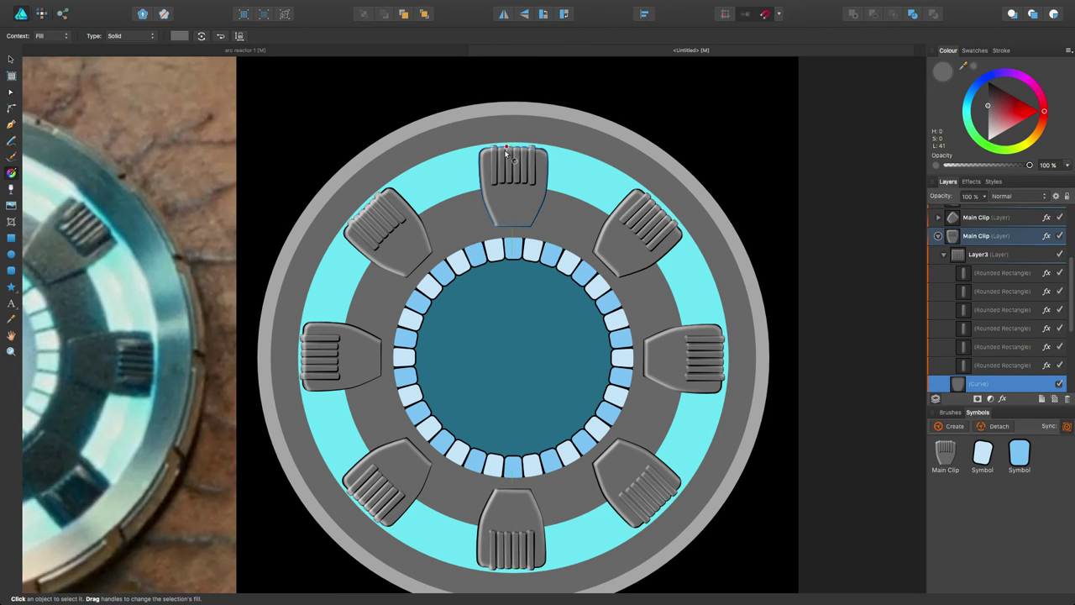
{"action": "left_click_drag", "start_coordinate": [512, 148], "coordinate": [513, 221]}
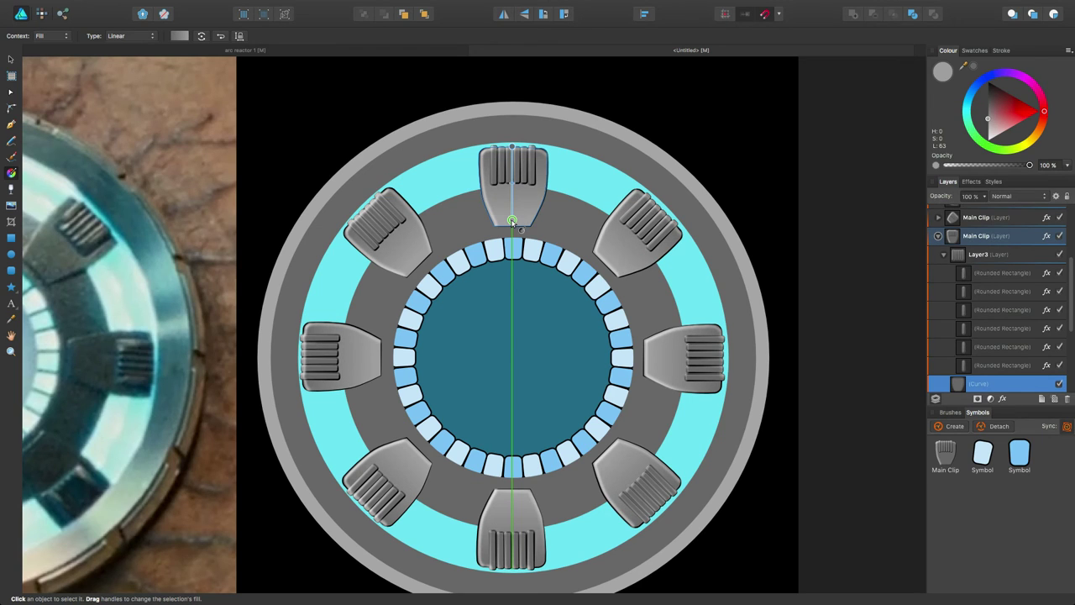
{"action": "left_click", "coordinate": [512, 149]}
{"action": "left_click_drag", "start_coordinate": [512, 149], "coordinate": [512, 156]}
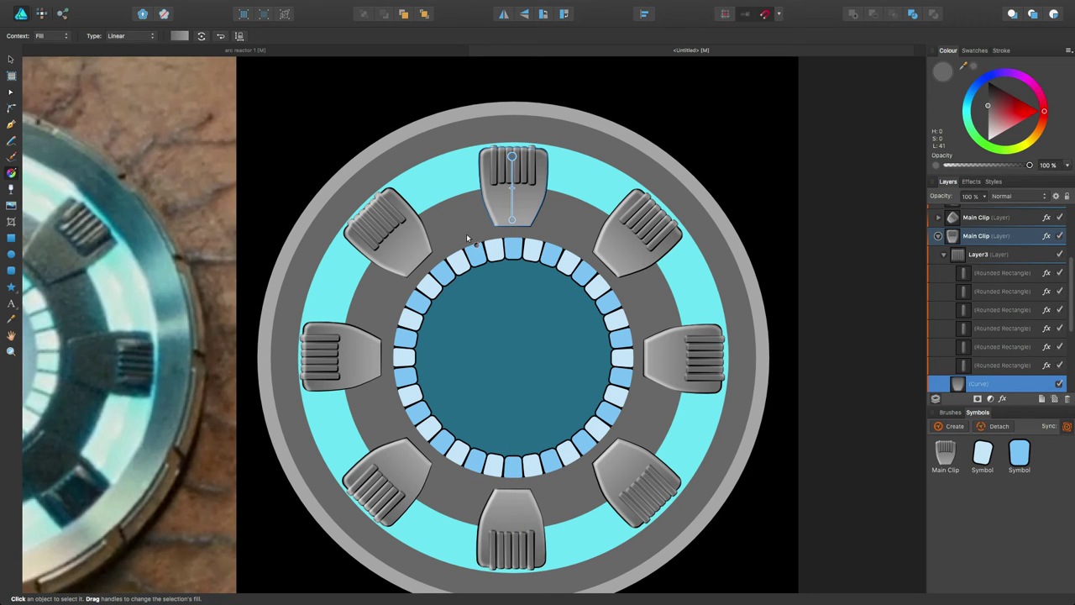
{"action": "key", "text": "space"}
{"action": "left_click_drag", "start_coordinate": [472, 239], "coordinate": [714, 244]}
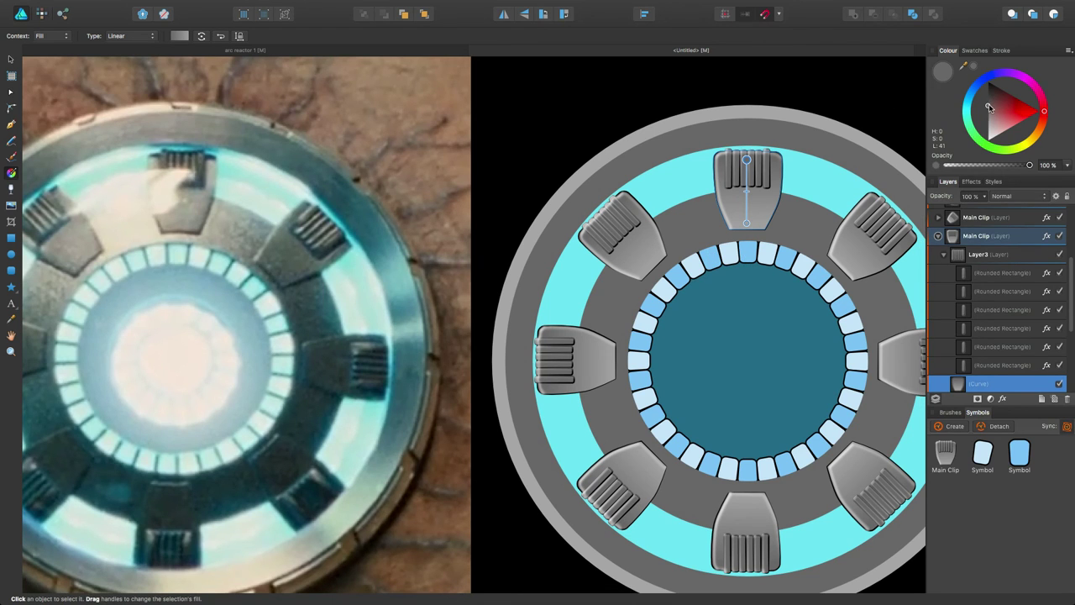
Darken the top and bottom stops, add a darker middle stop, and lighten the end stop.
{"action": "left_click_drag", "start_coordinate": [990, 106], "coordinate": [989, 101]}
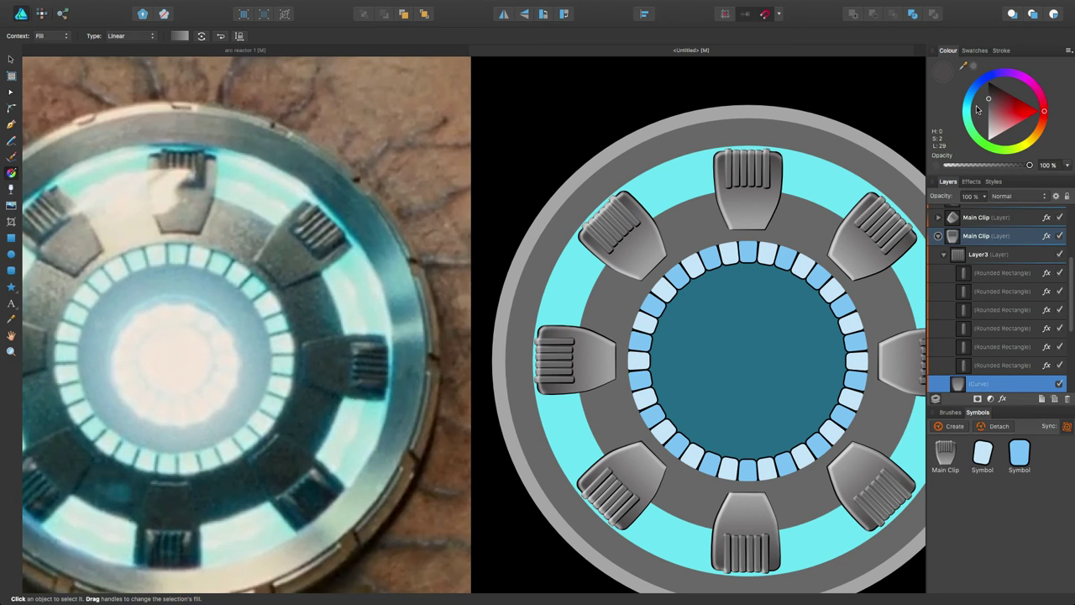
{"action": "left_click", "coordinate": [747, 221]}
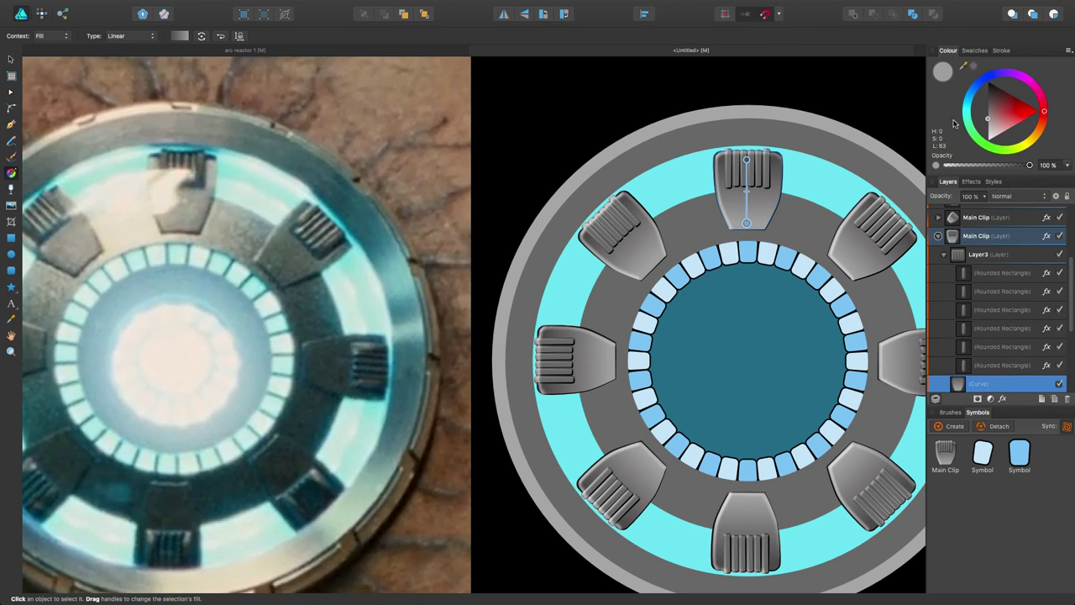
{"action": "left_click_drag", "start_coordinate": [990, 119], "coordinate": [989, 115]}
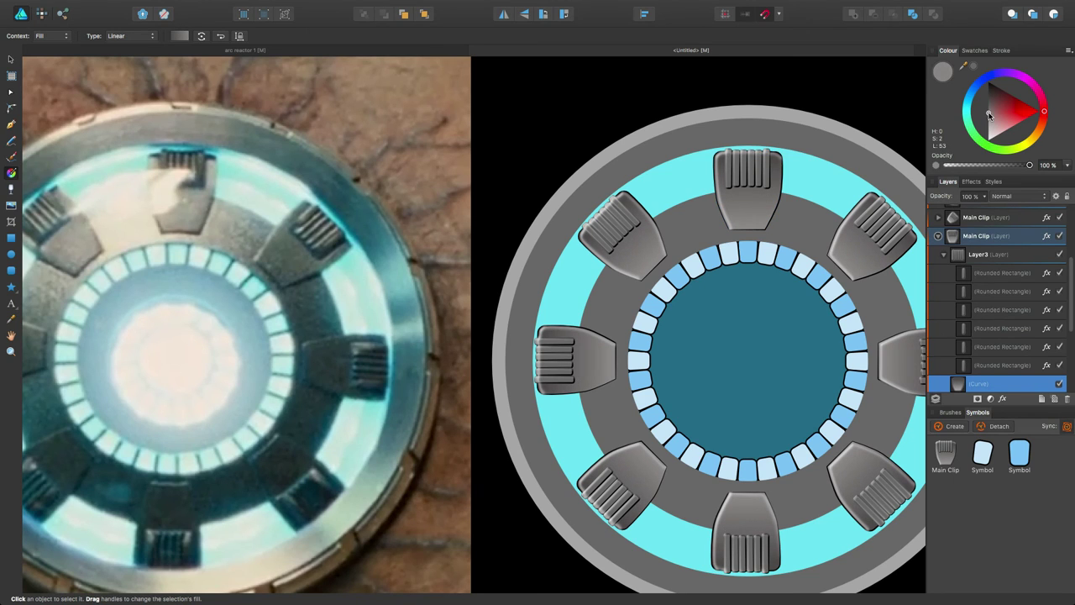
{"action": "left_click", "coordinate": [747, 208]}
{"action": "left_click_drag", "start_coordinate": [747, 206], "coordinate": [747, 202]}
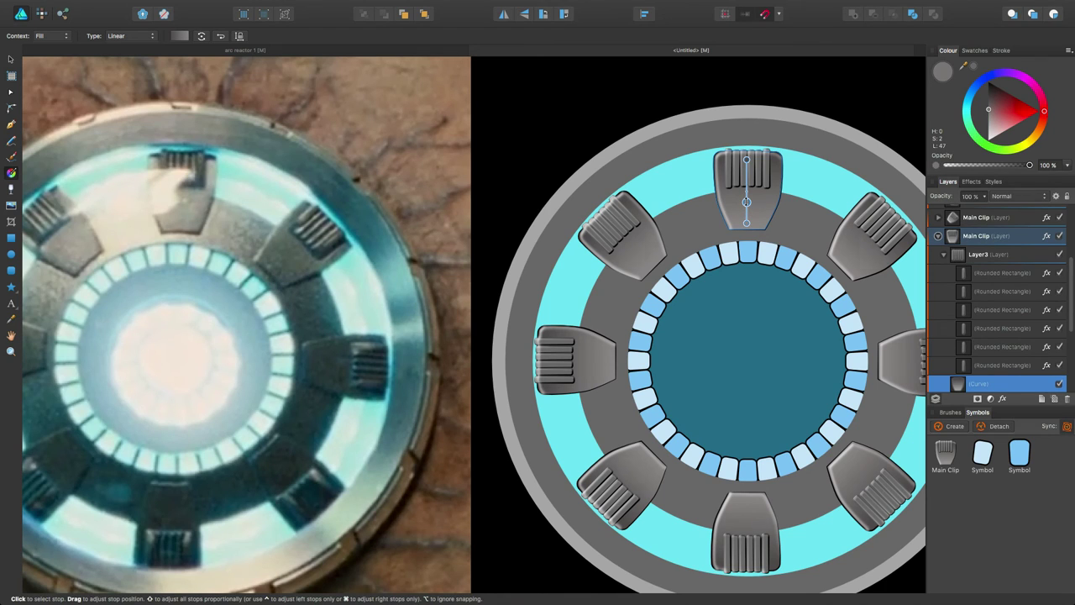
{"action": "left_click", "coordinate": [990, 109]}
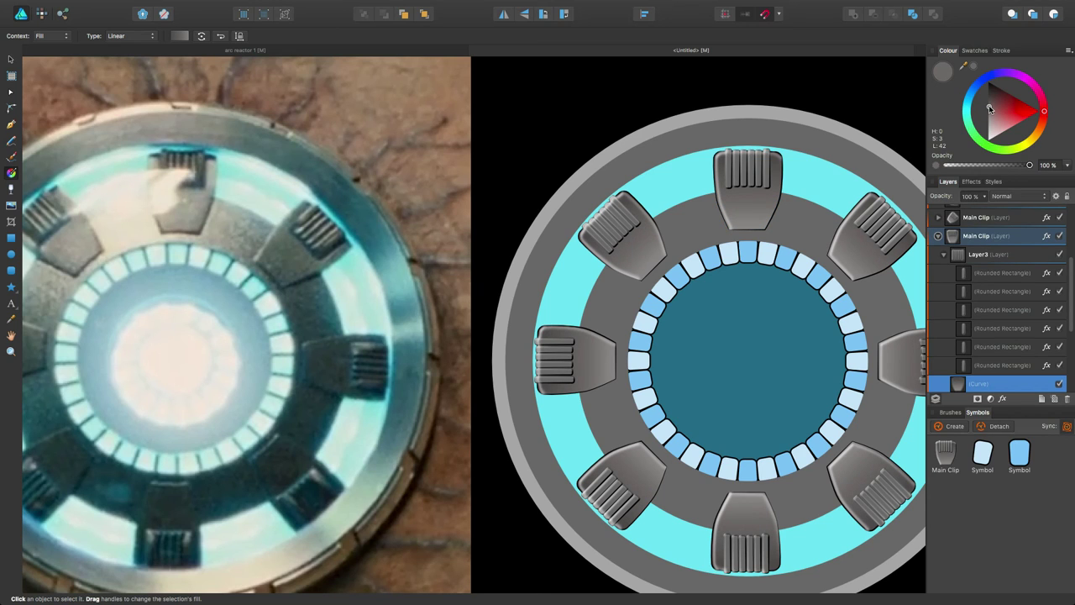
{"action": "left_click_drag", "start_coordinate": [746, 224], "coordinate": [746, 226]}
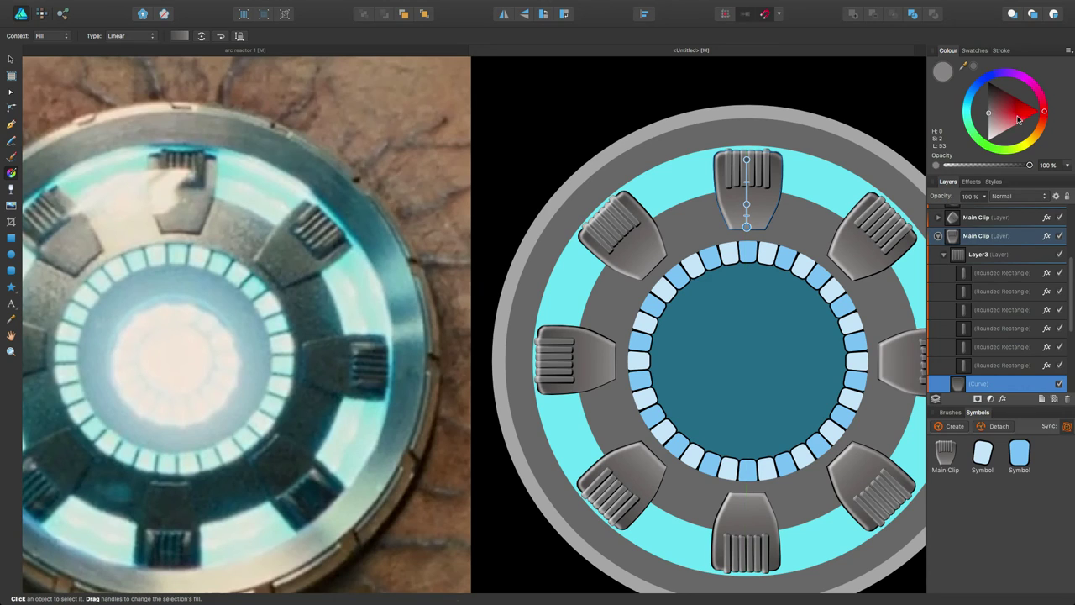
{"action": "left_click_drag", "start_coordinate": [989, 115], "coordinate": [989, 124]}
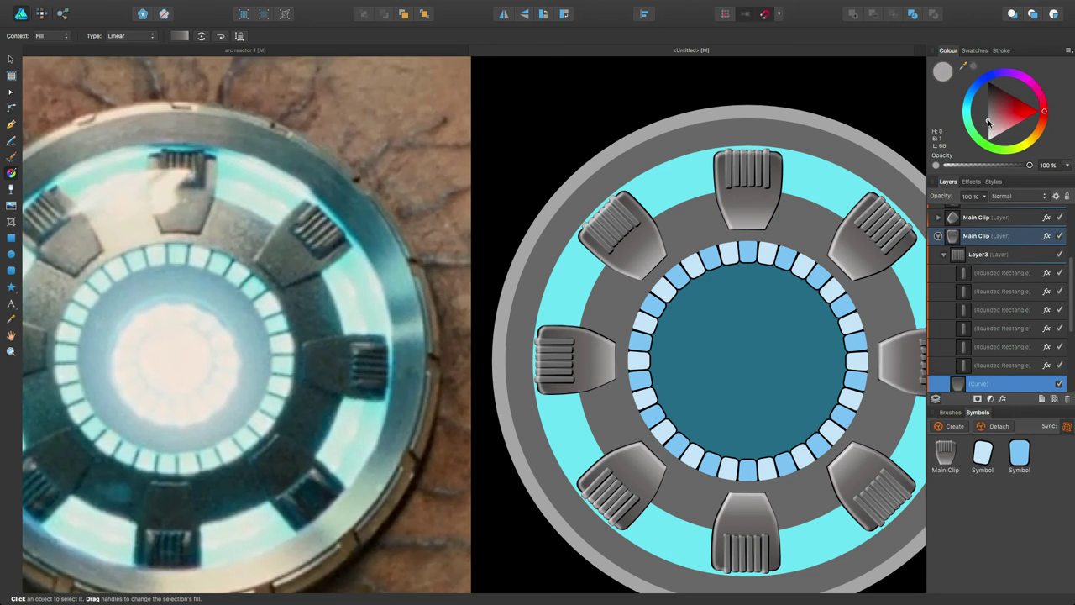
Add another stop to the clip's metal gradient, then deselect and reselect the reactor Curves artwork.
{"action": "scroll", "coordinate": [753, 213], "scroll_direction": "up", "scroll_amount": 4}
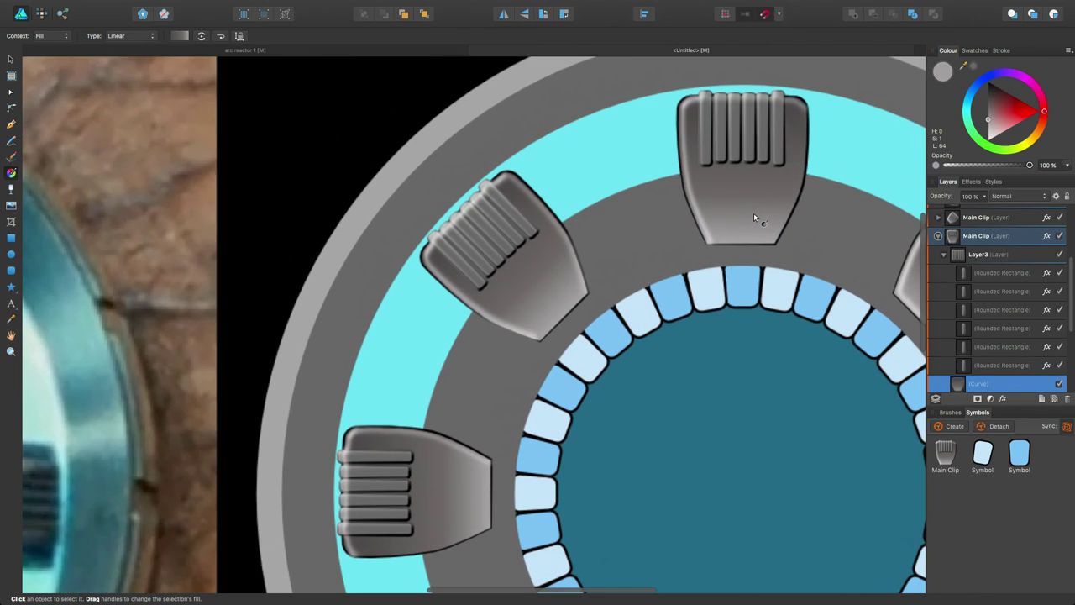
{"action": "scroll", "coordinate": [753, 218], "scroll_direction": "up", "scroll_amount": 4}
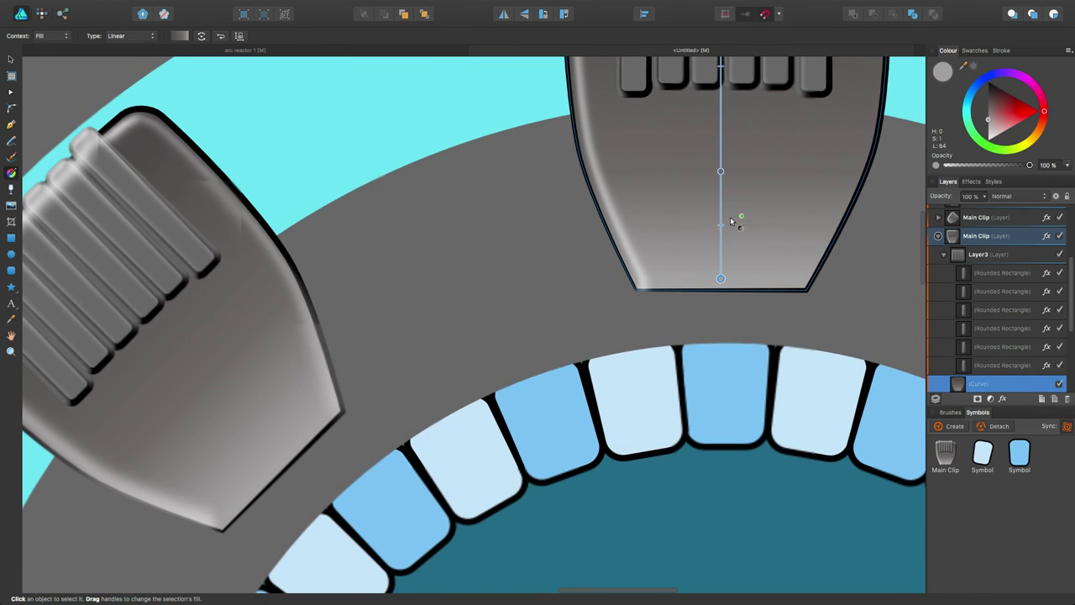
{"action": "left_click", "coordinate": [721, 232]}
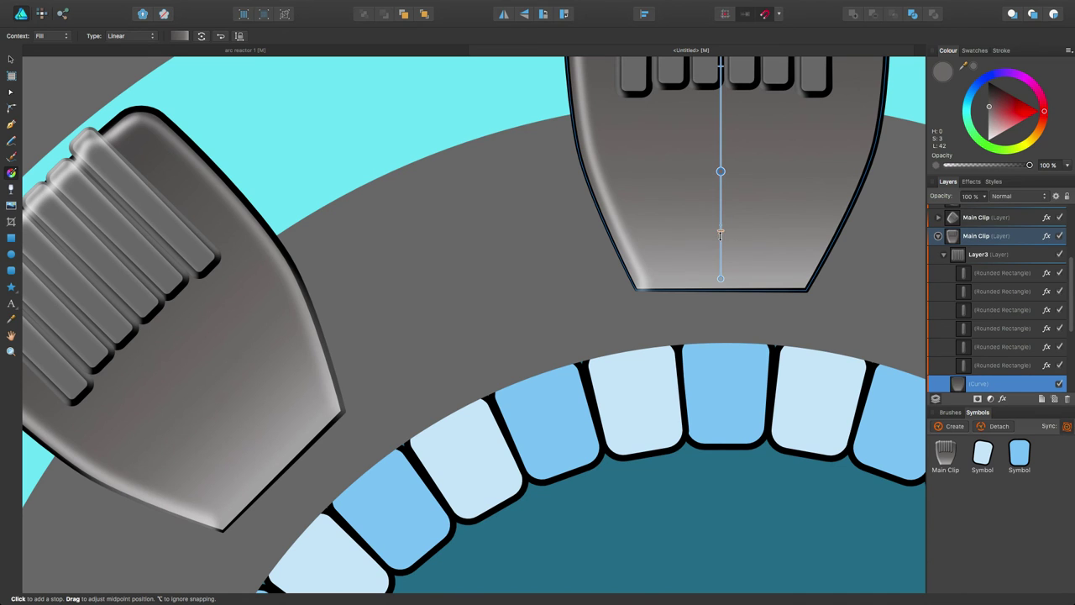
{"action": "scroll", "coordinate": [520, 174], "scroll_direction": "down", "scroll_amount": 8}
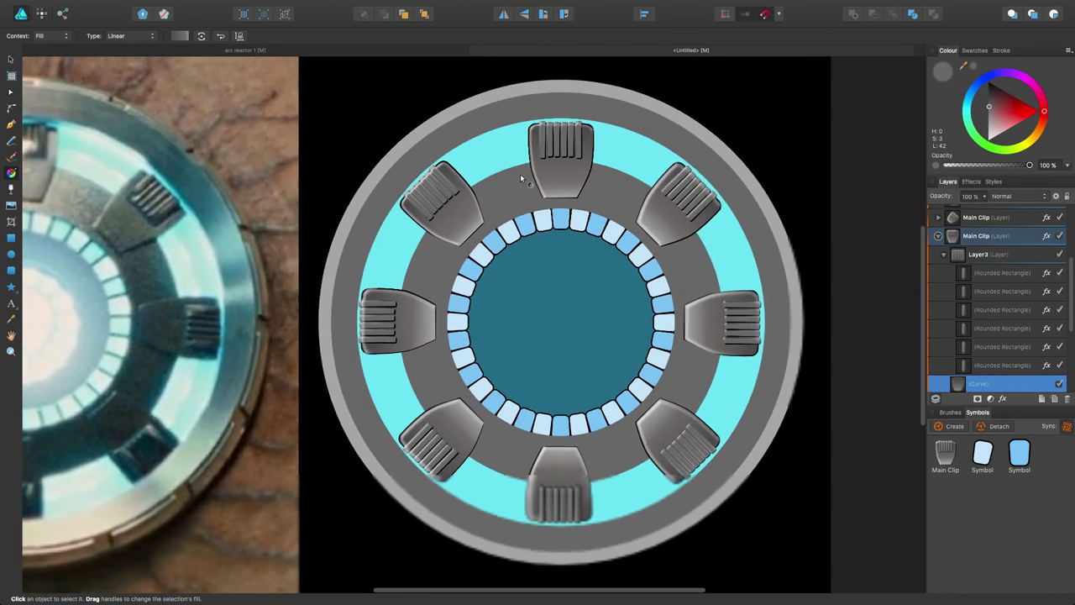
{"action": "key", "text": "v"}
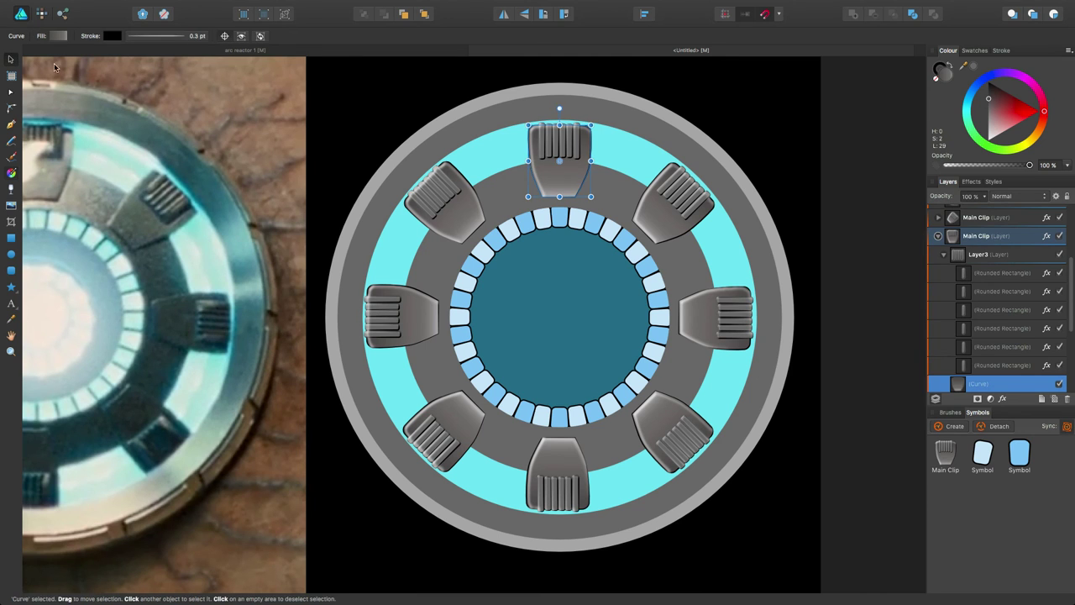
{"action": "left_click", "coordinate": [391, 101]}
{"action": "scroll", "coordinate": [537, 168], "scroll_direction": "right", "scroll_amount": 2}
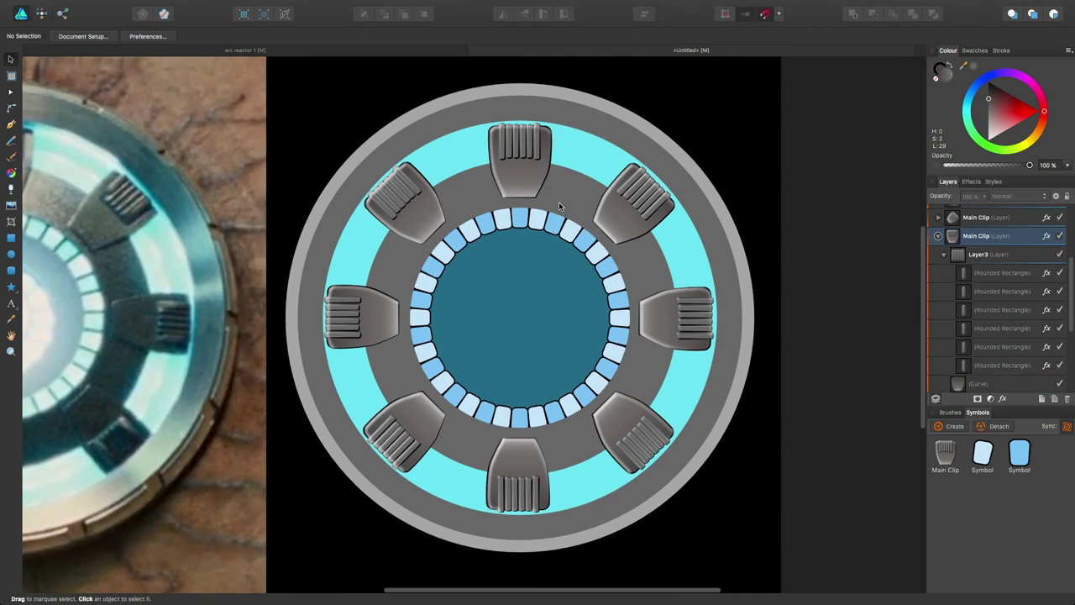
{"action": "scroll", "coordinate": [558, 202], "scroll_direction": "down", "scroll_amount": 4}
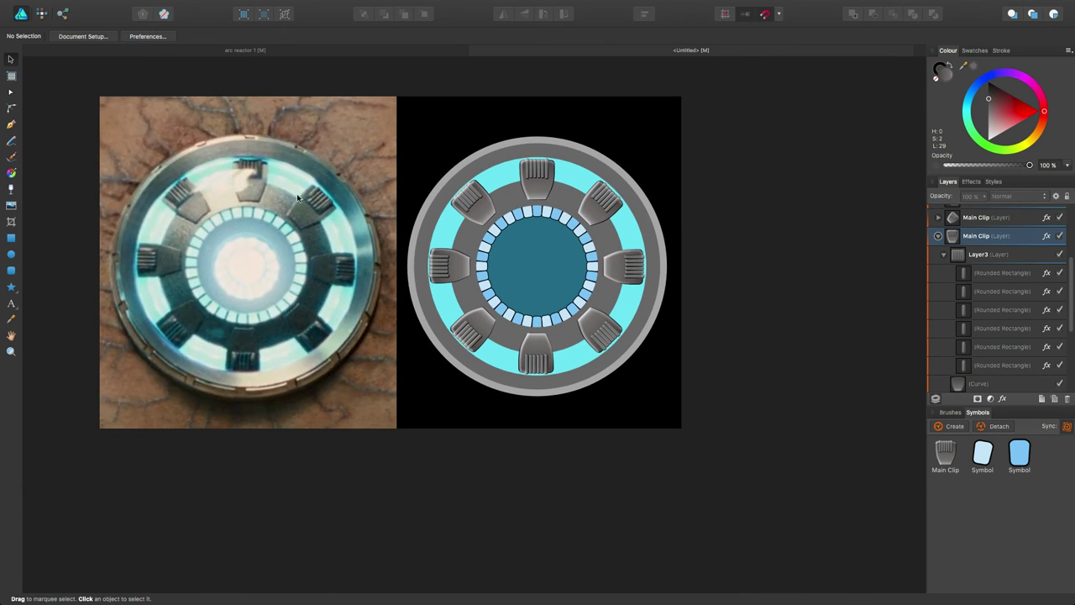
{"action": "left_click", "coordinate": [510, 199]}
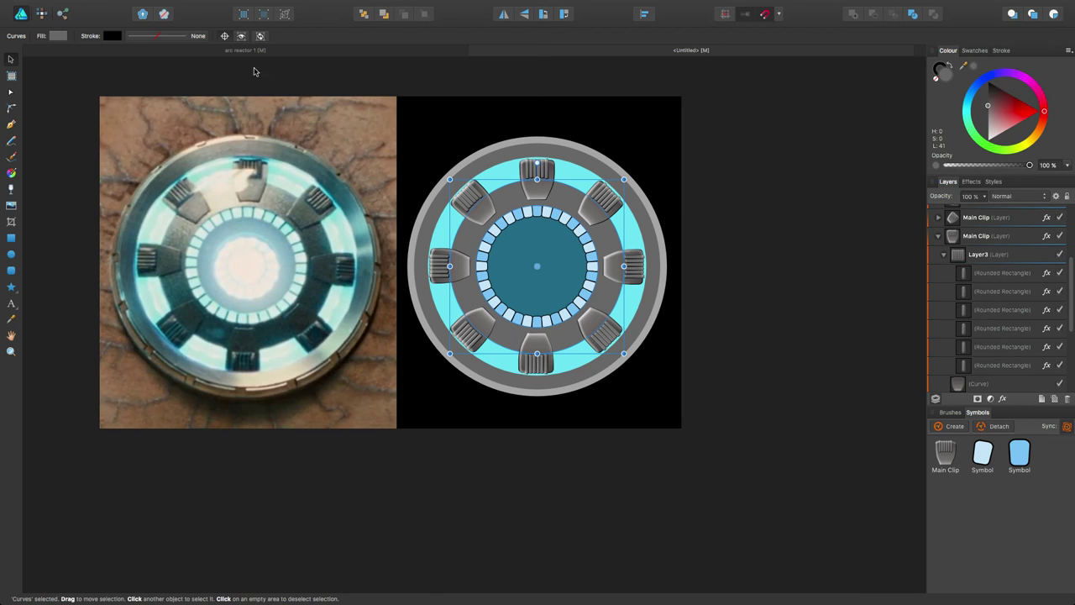
Enable a Pillow bevel on the reactor Curves and reduce its radius to 3.2 px.
{"action": "left_click", "coordinate": [1002, 398]}
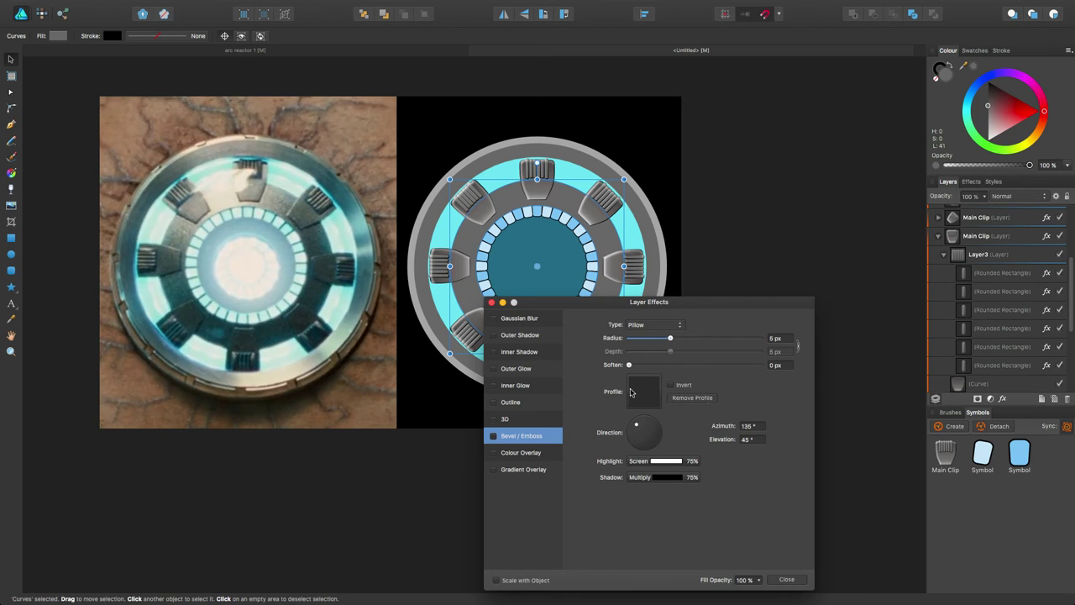
{"action": "left_click", "coordinate": [494, 435]}
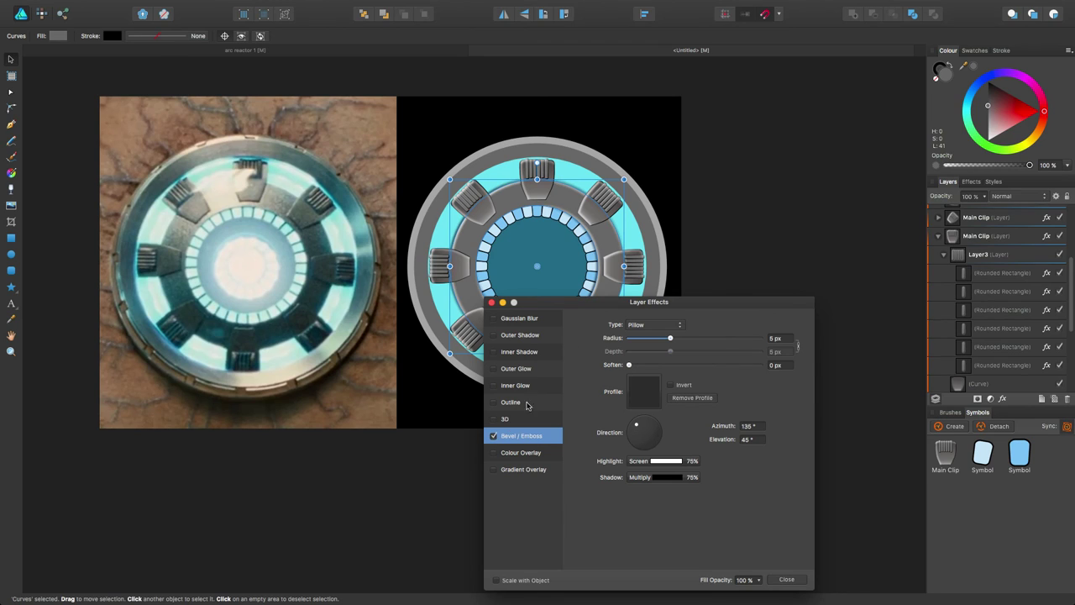
{"action": "left_click", "coordinate": [643, 325]}
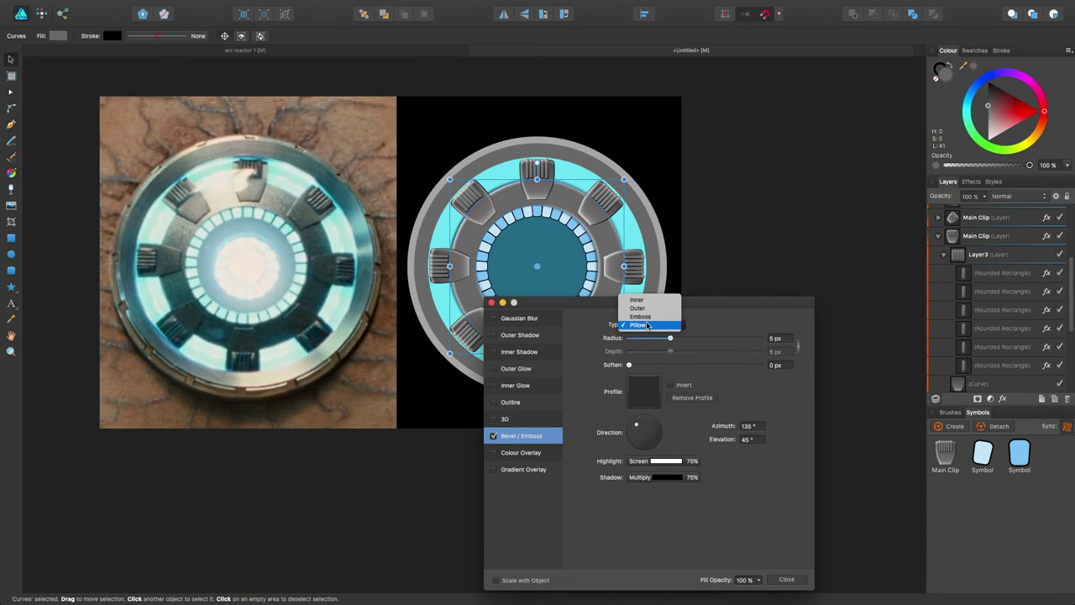
{"action": "left_click", "coordinate": [709, 325]}
{"action": "left_click_drag", "start_coordinate": [705, 304], "coordinate": [838, 255]}
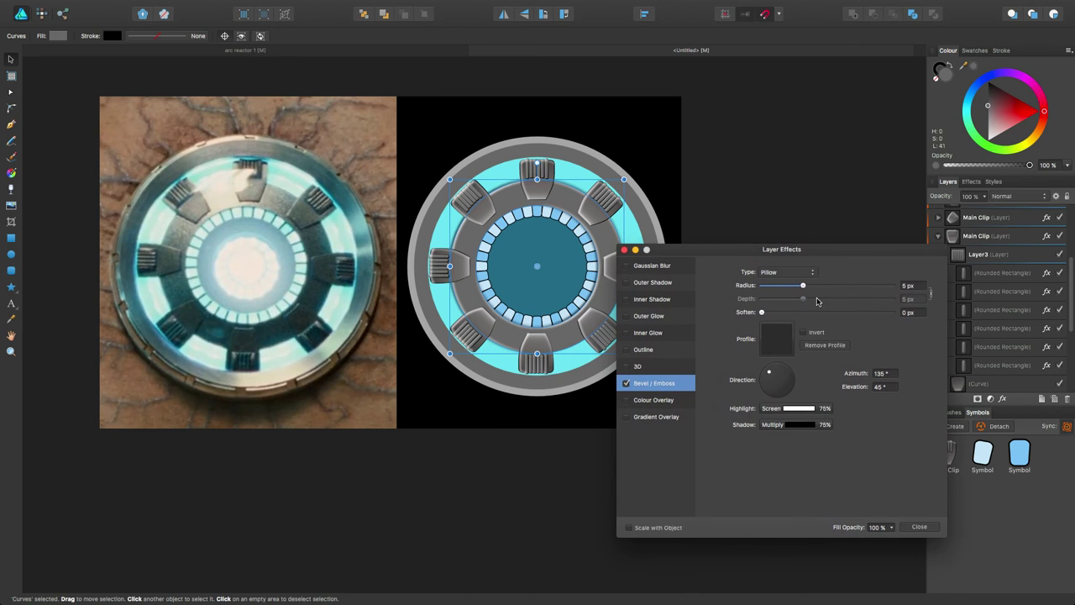
{"action": "left_click", "coordinate": [805, 287]}
{"action": "left_click_drag", "start_coordinate": [805, 288], "coordinate": [802, 287]}
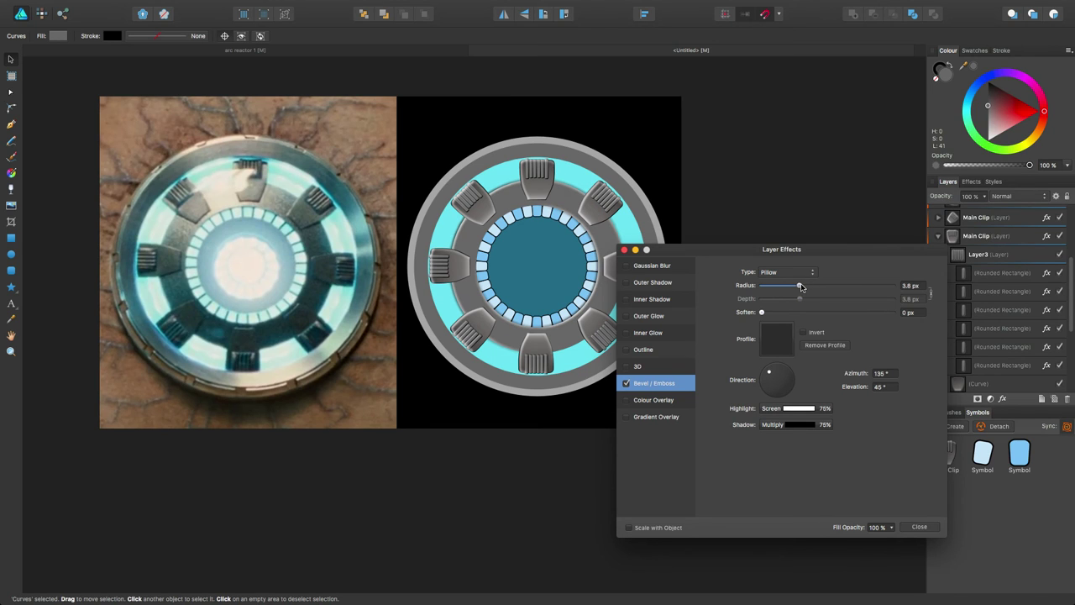
{"action": "left_click_drag", "start_coordinate": [800, 287], "coordinate": [800, 288]}
Switch on the Outer Shadow effect for the clips.
{"action": "left_click_drag", "start_coordinate": [729, 254], "coordinate": [805, 140]}
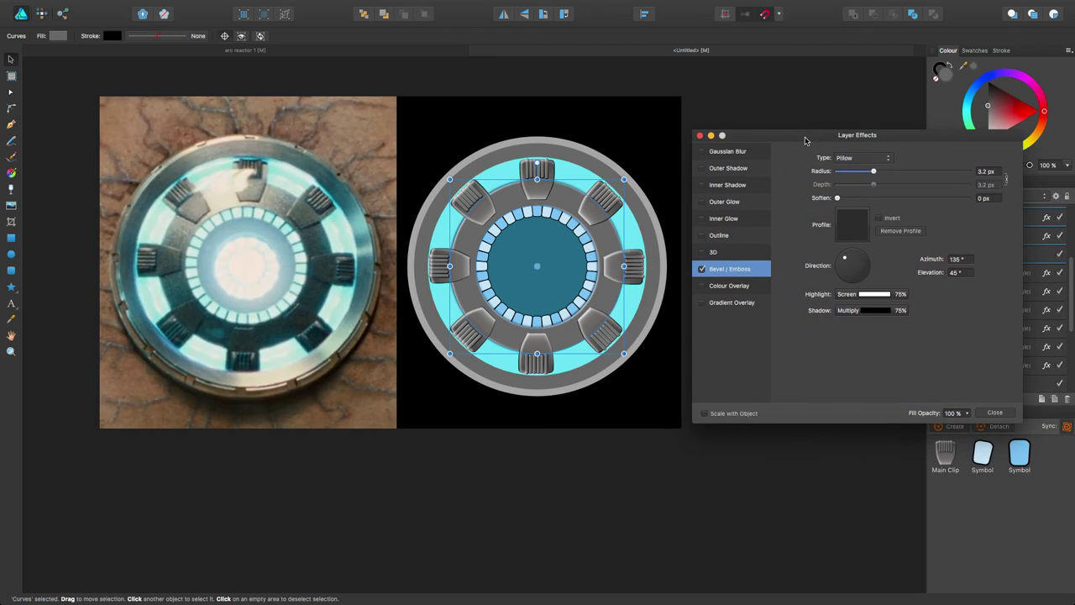
{"action": "key", "text": "space"}
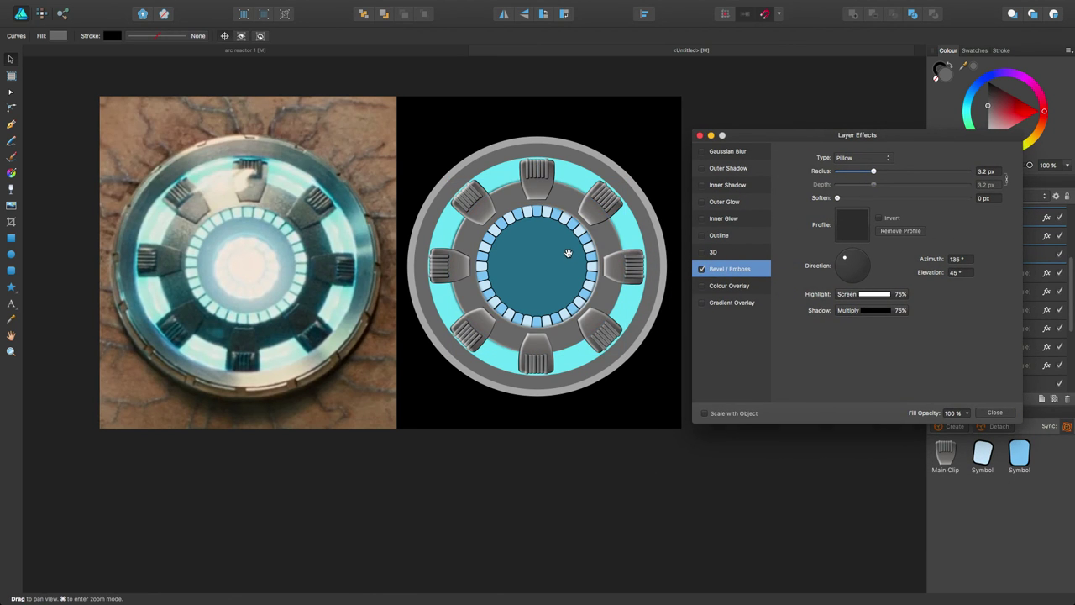
{"action": "left_click_drag", "start_coordinate": [568, 253], "coordinate": [502, 258]}
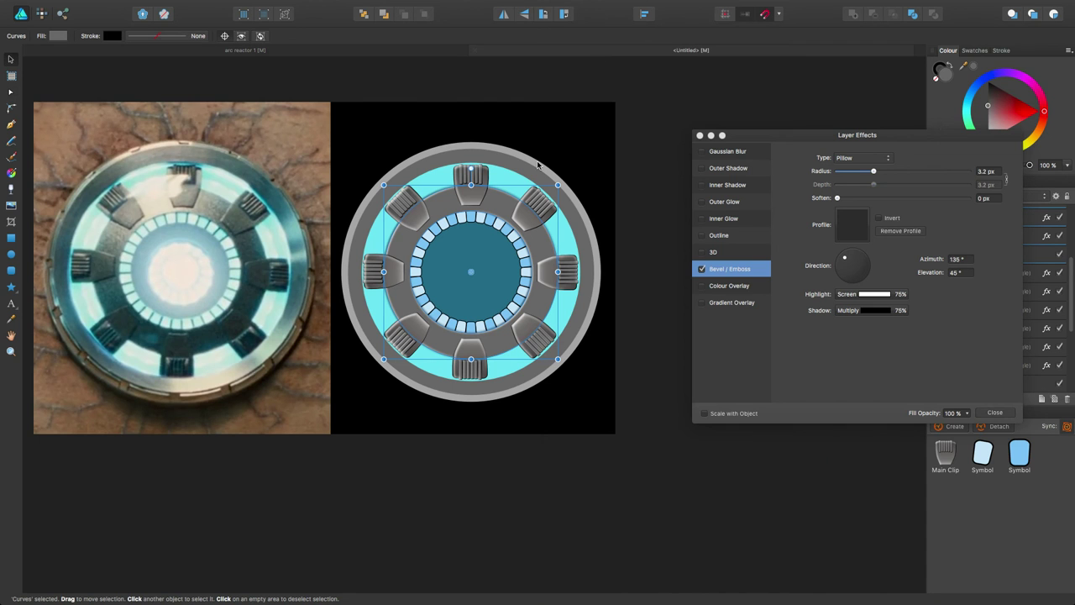
{"action": "left_click", "coordinate": [703, 169]}
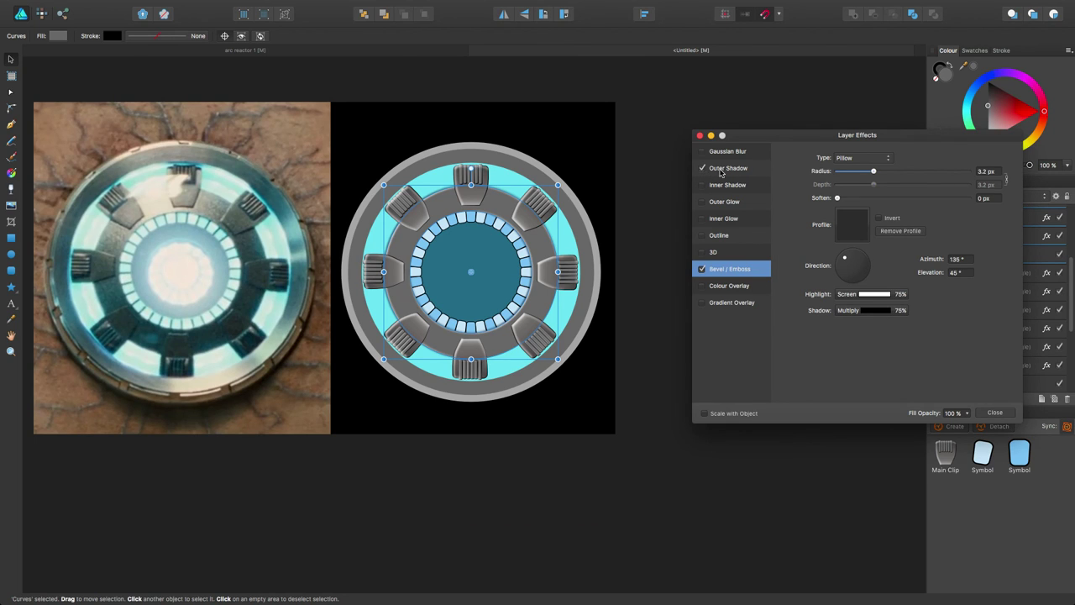
Set the outer shadow to Normal blend, 50% opacity, 0.5 px radius, 6.6 px offset, 270° angle.
{"action": "left_click", "coordinate": [726, 172]}
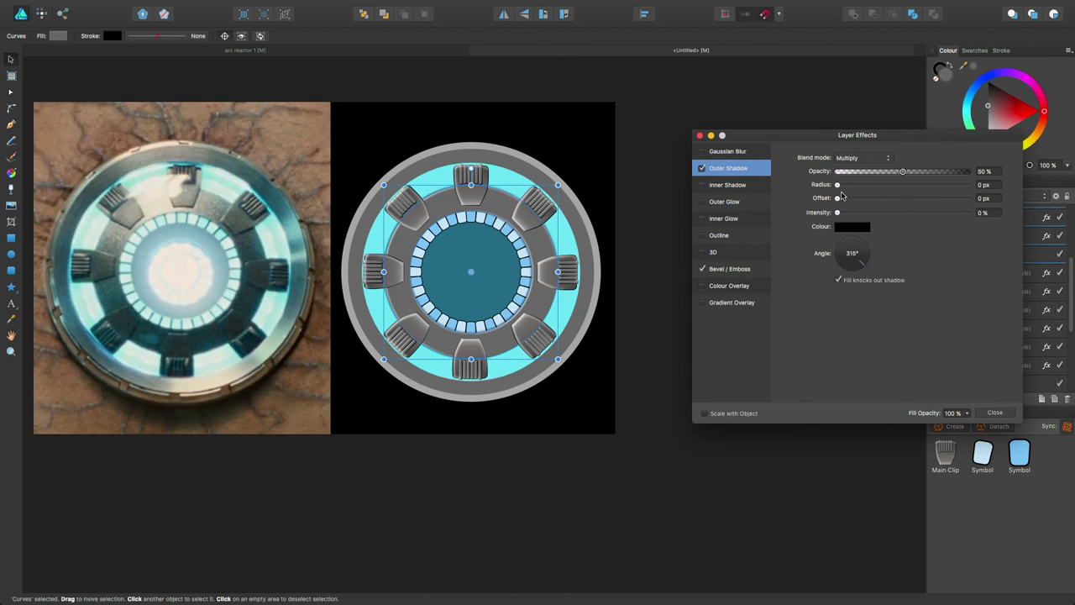
{"action": "left_click_drag", "start_coordinate": [837, 186], "coordinate": [855, 199]}
{"action": "left_click", "coordinate": [863, 158]}
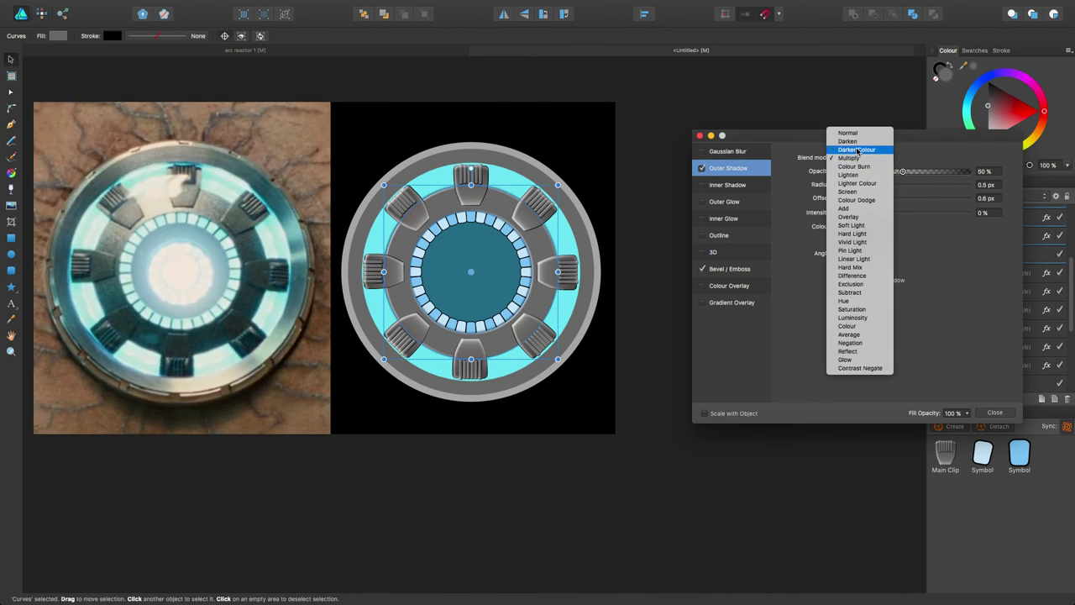
{"action": "left_click", "coordinate": [855, 135]}
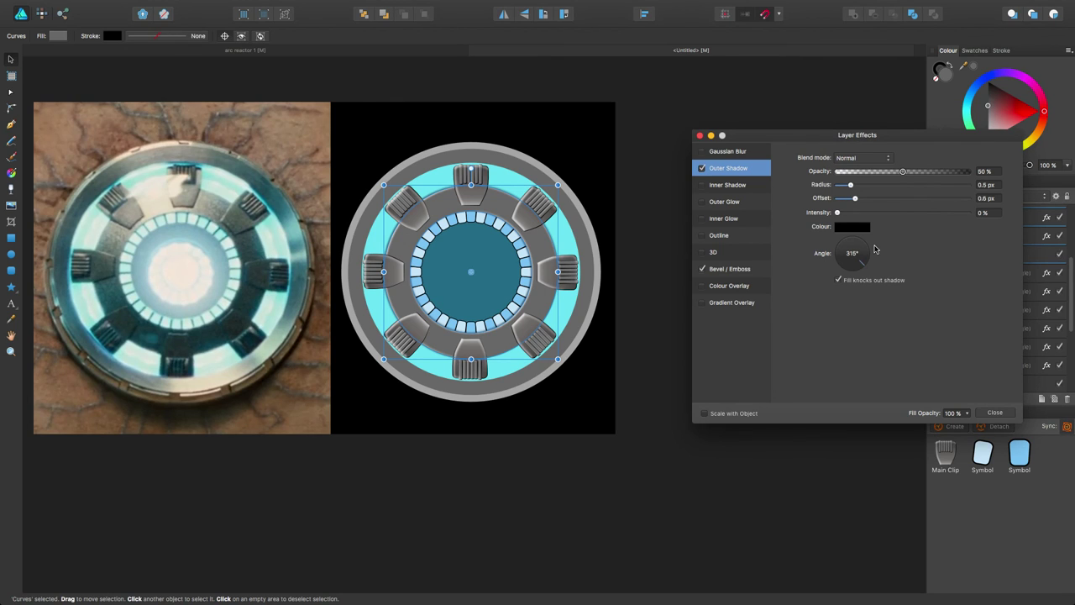
{"action": "mouse_move", "coordinate": [850, 186]}
{"action": "left_mouse_down"}
{"action": "mouse_move", "coordinate": [917, 187]}
{"action": "mouse_move", "coordinate": [838, 187]}
{"action": "left_mouse_up"}
{"action": "left_click_drag", "start_coordinate": [856, 200], "coordinate": [890, 204]}
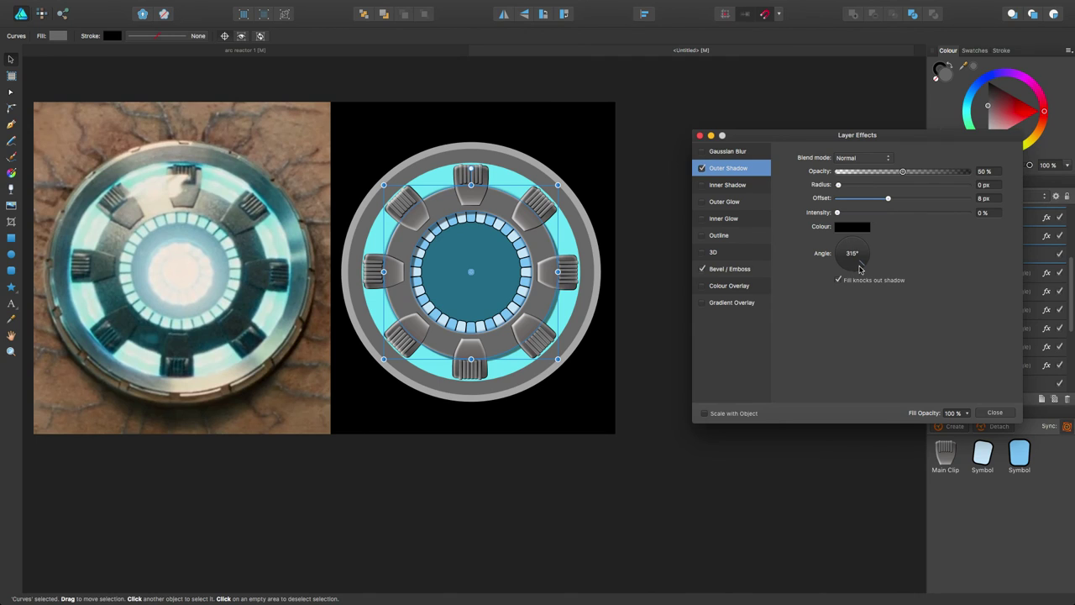
{"action": "left_click_drag", "start_coordinate": [865, 267], "coordinate": [851, 272]}
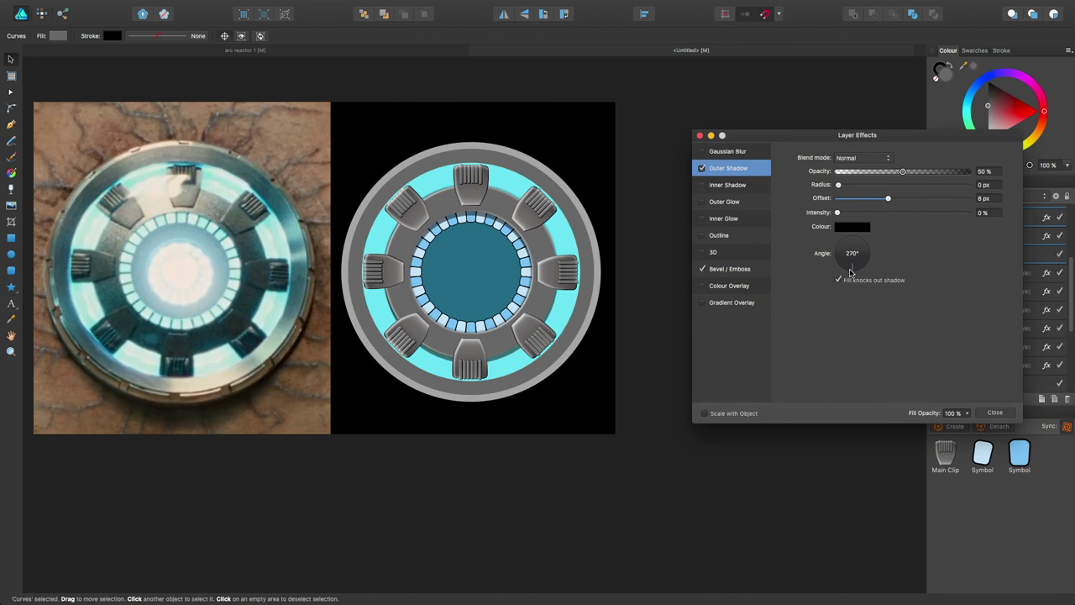
{"action": "left_click_drag", "start_coordinate": [848, 271], "coordinate": [850, 269]}
{"action": "left_click_drag", "start_coordinate": [842, 187], "coordinate": [848, 189]}
{"action": "left_click_drag", "start_coordinate": [854, 188], "coordinate": [885, 201]}
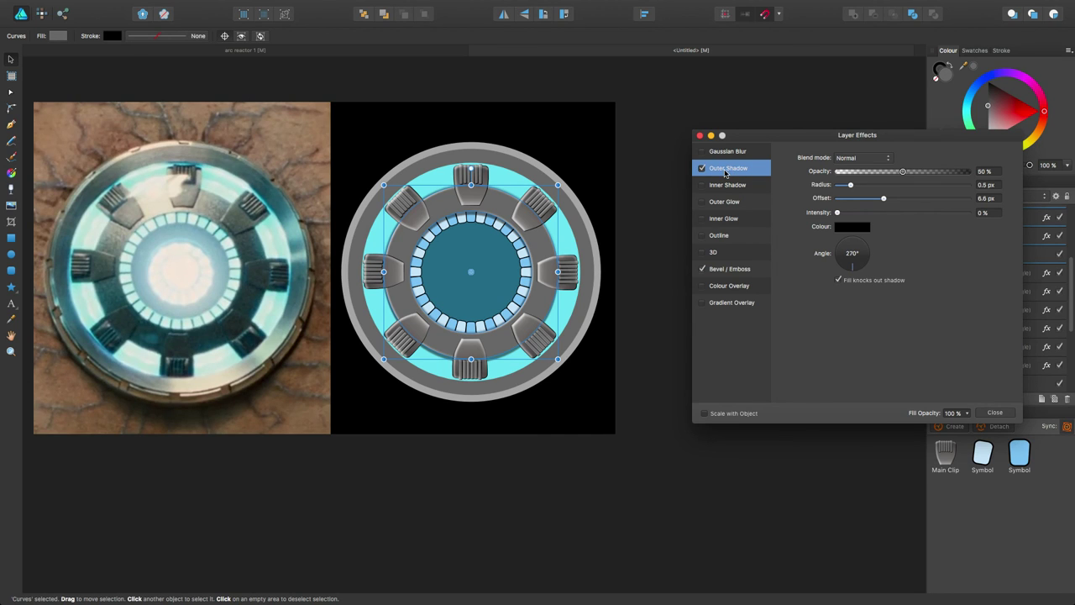
{"action": "left_click_drag", "start_coordinate": [775, 138], "coordinate": [738, 137]}
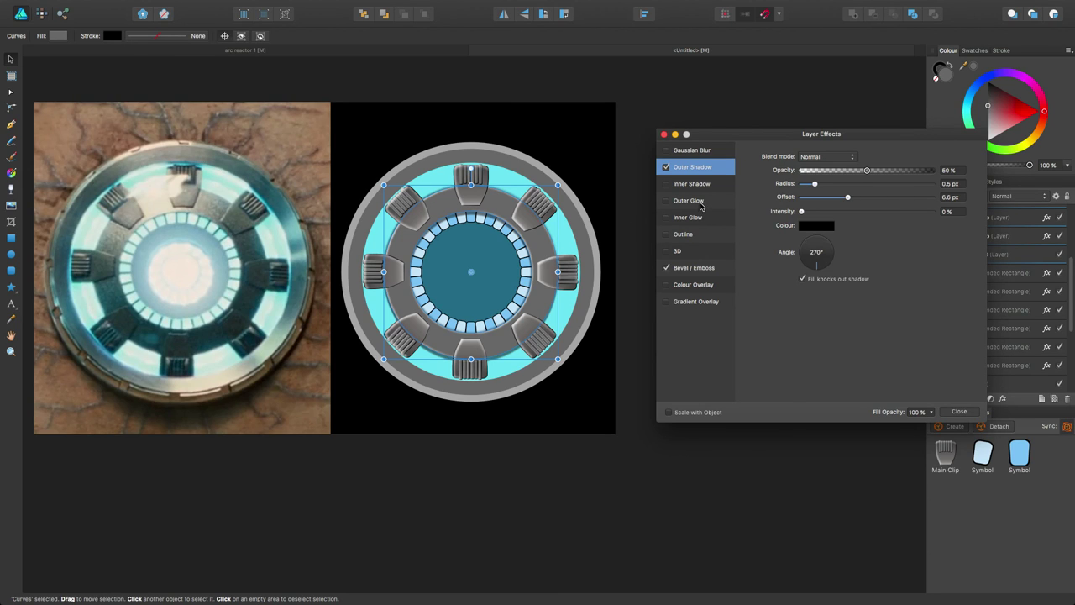
{"action": "left_click", "coordinate": [958, 412]}
Select the outer grey ring ellipse, collapse Main Clip, and drop the brushed-metal image into Layer2.
{"action": "left_click", "coordinate": [629, 262]}
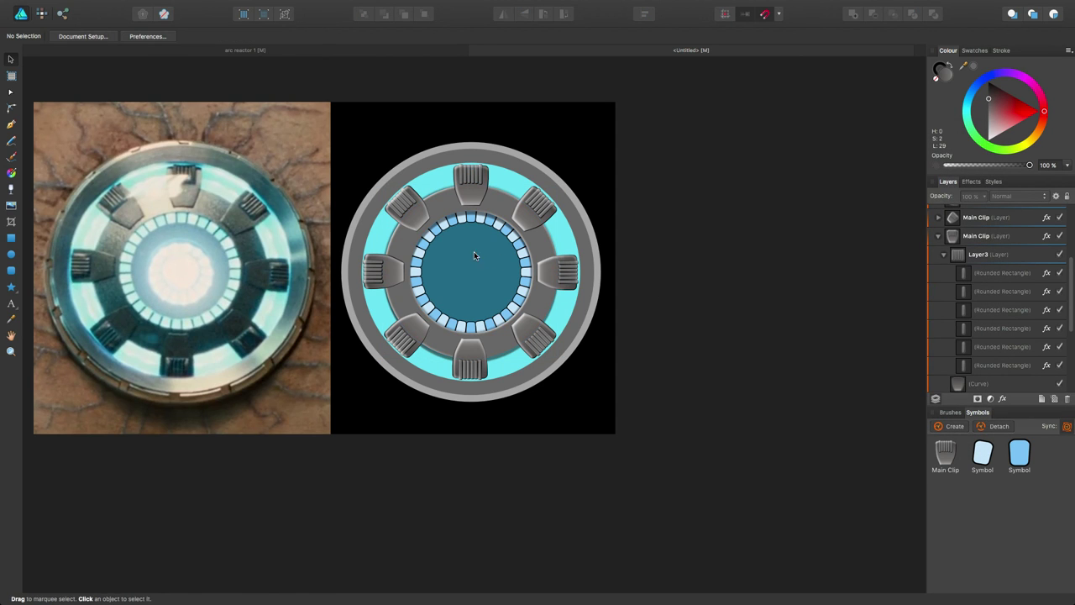
{"action": "scroll", "coordinate": [473, 251], "scroll_direction": "left", "scroll_amount": 4}
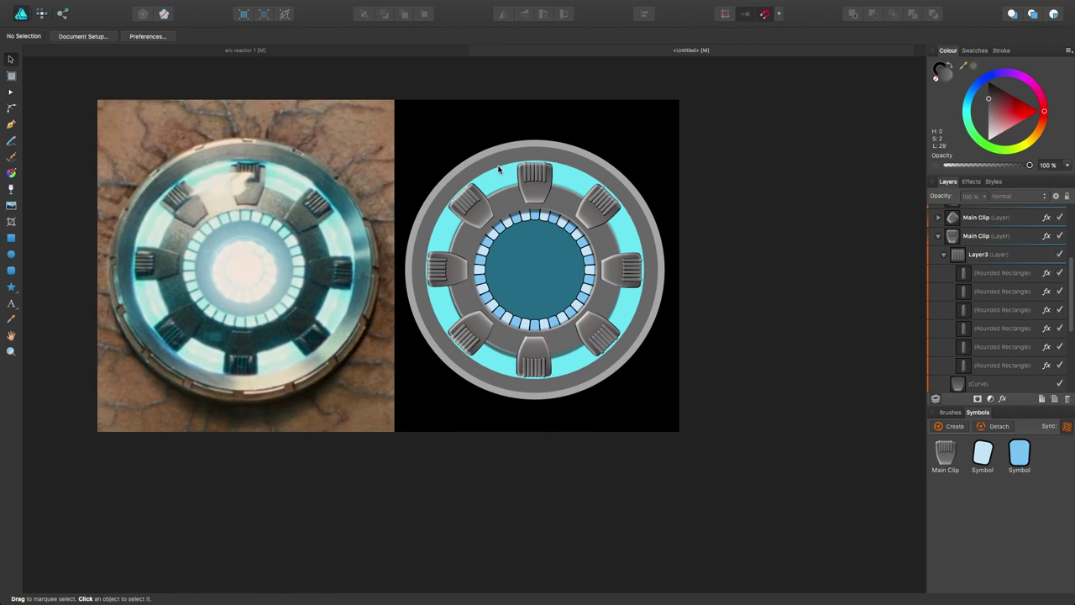
{"action": "left_click", "coordinate": [499, 163]}
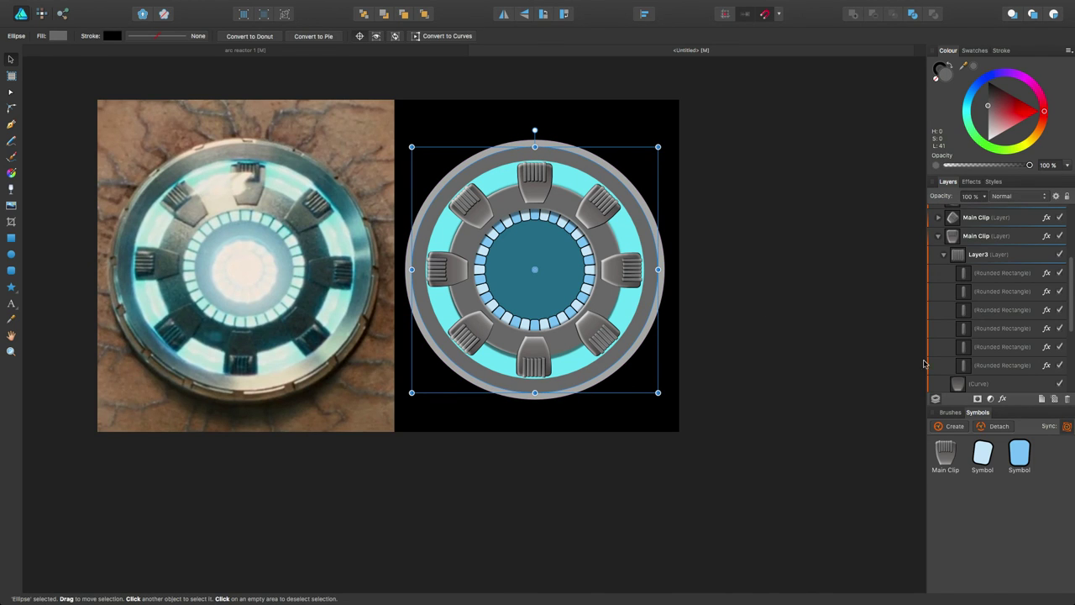
{"action": "scroll", "coordinate": [946, 255], "scroll_direction": "up", "scroll_amount": 3}
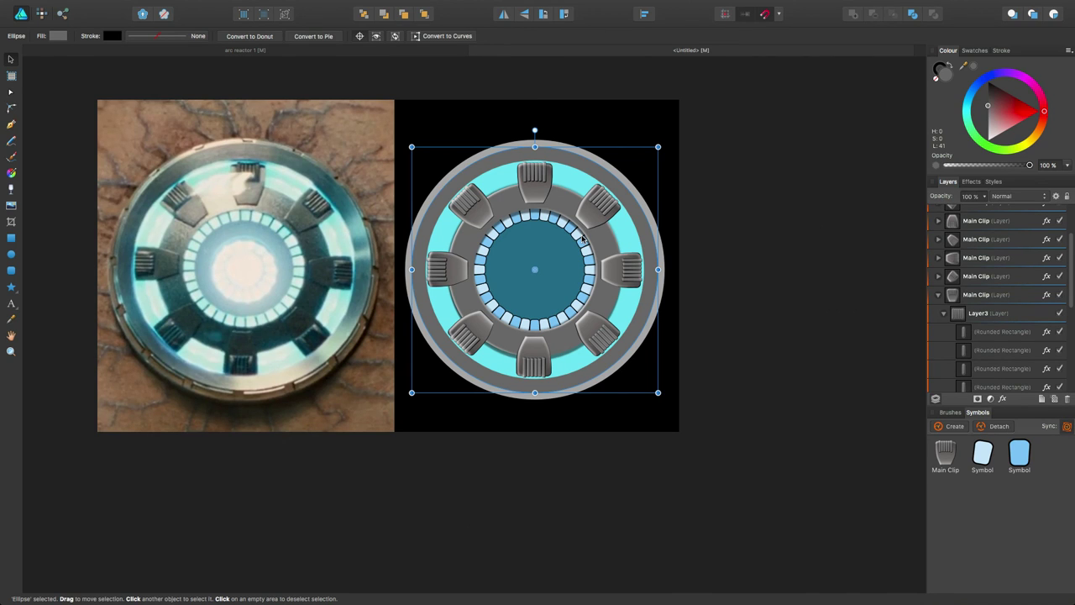
{"action": "left_click", "coordinate": [938, 296]}
{"action": "scroll", "coordinate": [985, 332], "scroll_direction": "down", "scroll_amount": 3}
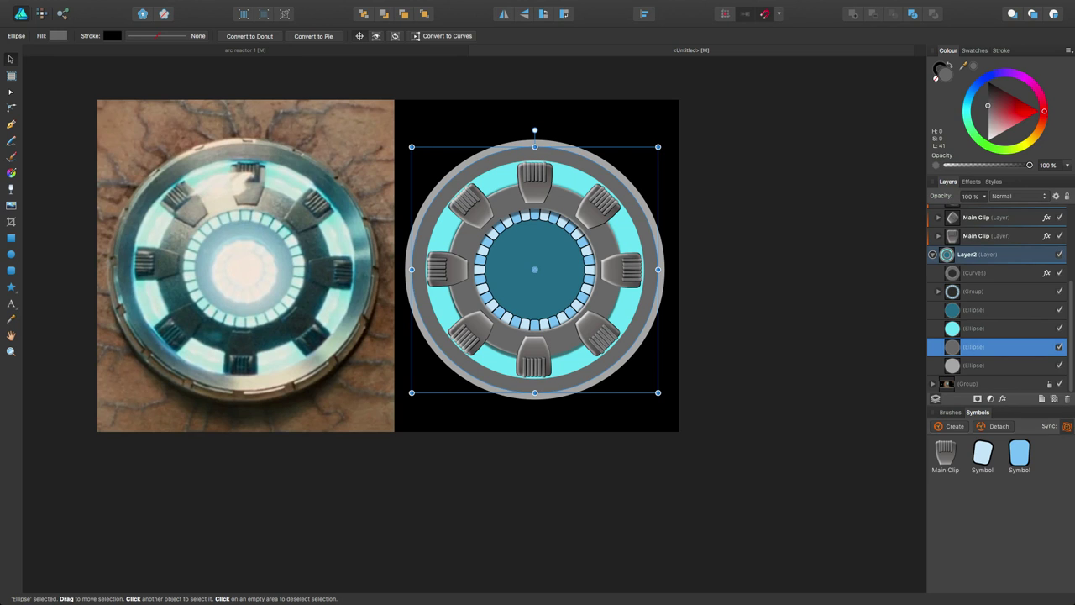
{"action": "left_click_drag", "start_coordinate": [538, 504], "coordinate": [529, 311]}
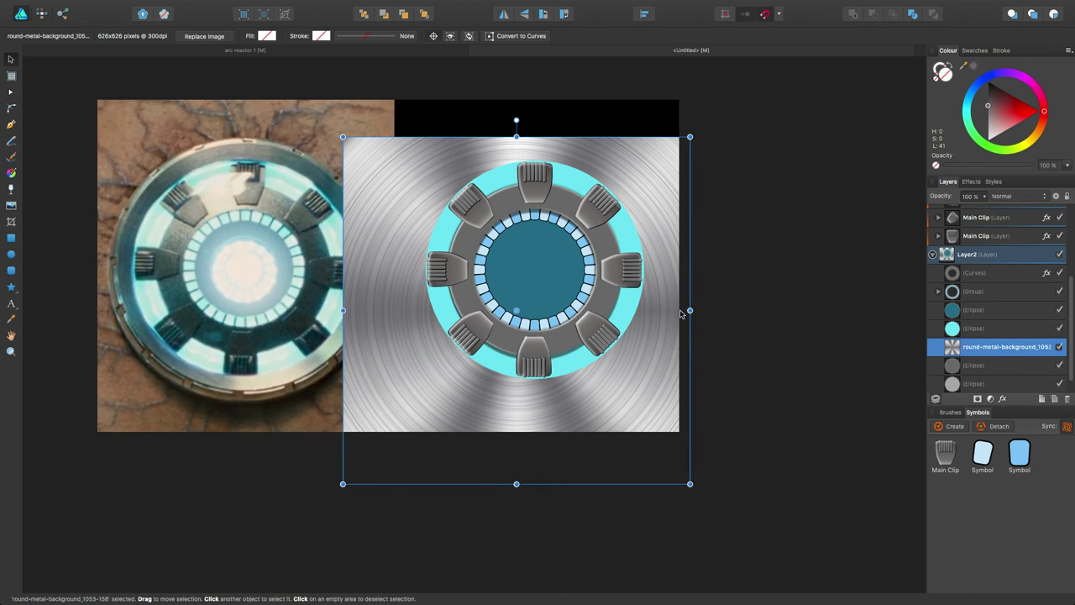
Set the brushed-metal image to Overlay blend and shrink it toward the reactor's size.
{"action": "left_click", "coordinate": [1008, 200]}
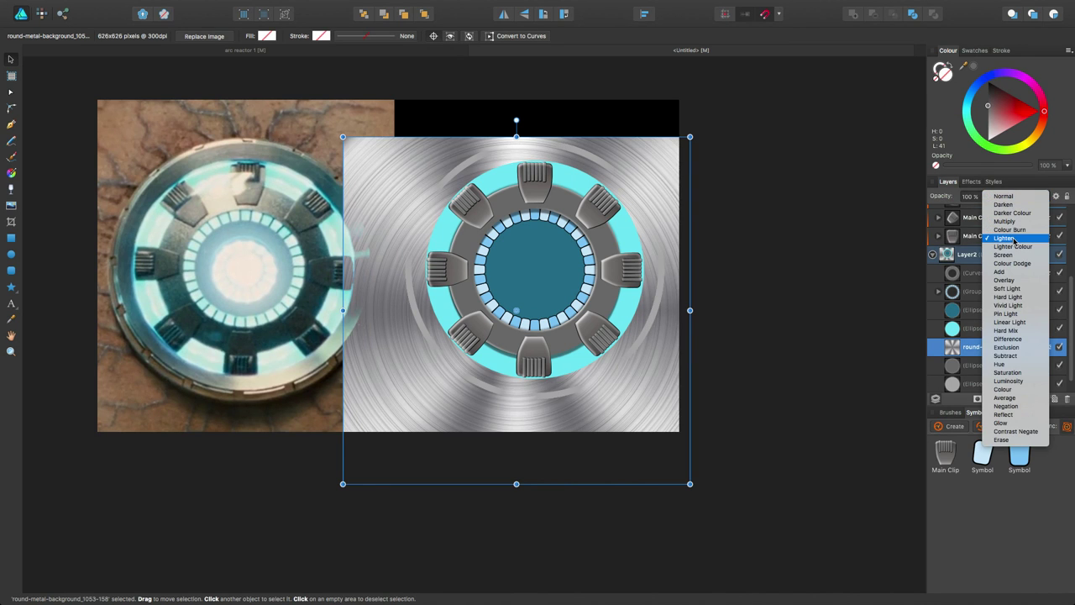
{"action": "left_click", "coordinate": [1016, 281]}
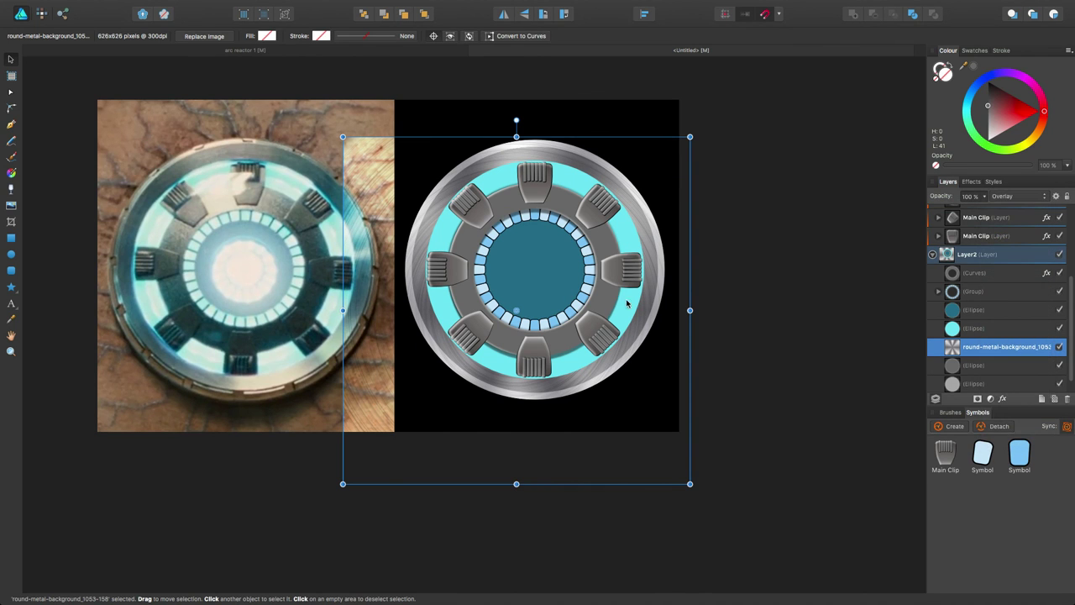
{"action": "left_click_drag", "start_coordinate": [536, 290], "coordinate": [551, 246]}
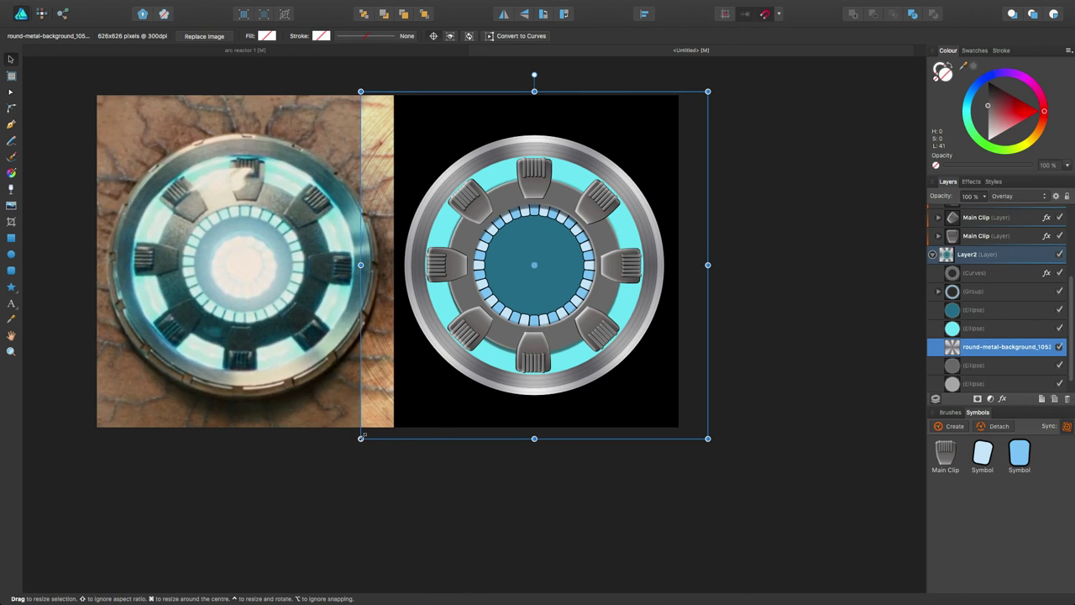
{"action": "left_click_drag", "start_coordinate": [361, 437], "coordinate": [396, 402]}
{"action": "left_click_drag", "start_coordinate": [708, 92], "coordinate": [679, 120]}
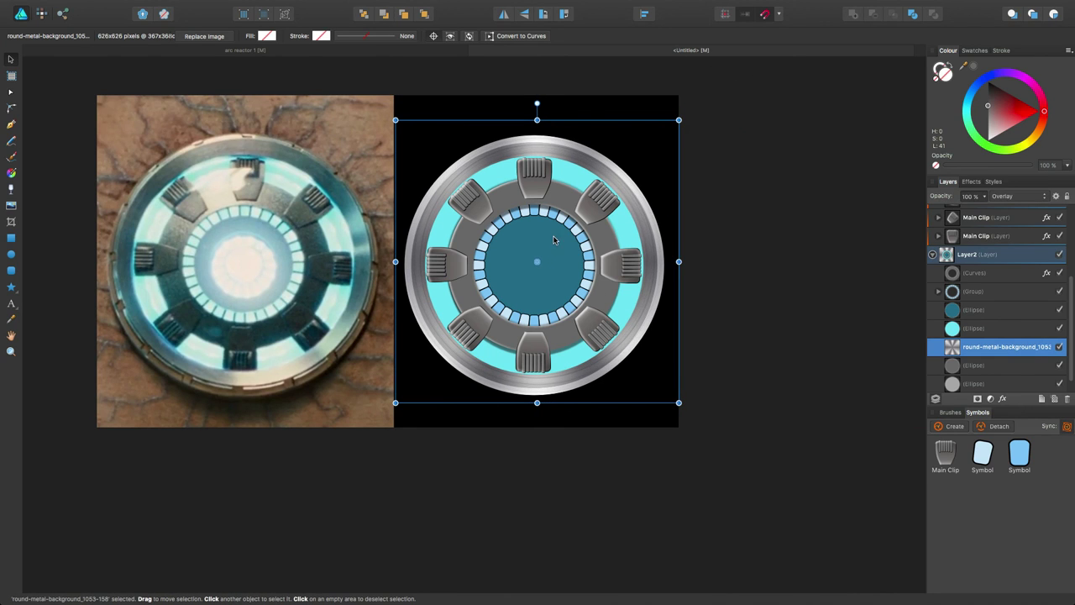
Nudge the brushed-metal image until it is centred on the reactor guides.
{"action": "left_click_drag", "start_coordinate": [543, 250], "coordinate": [536, 265]}
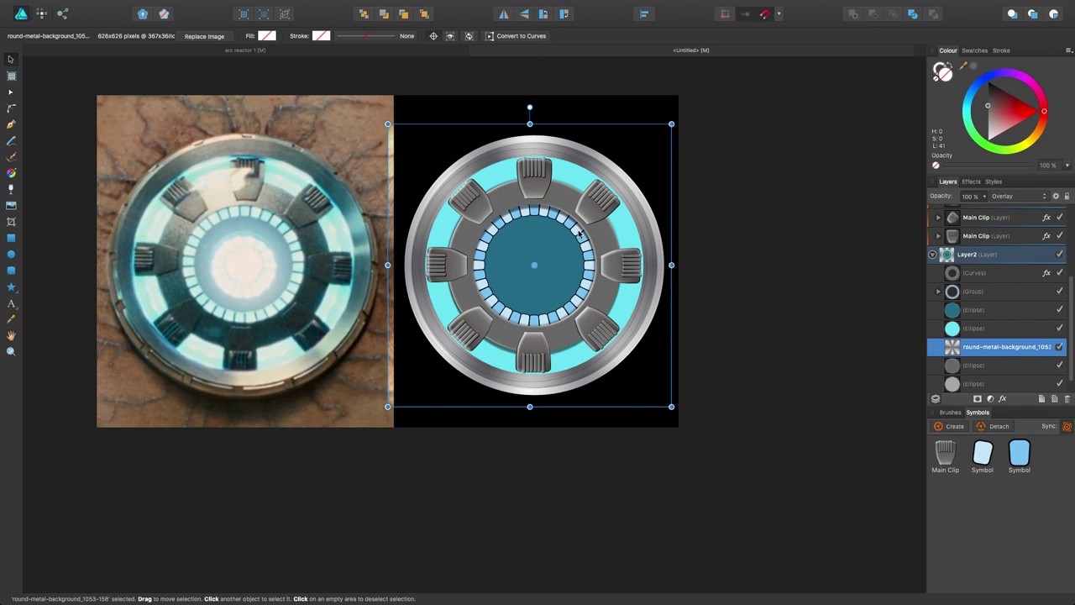
{"action": "scroll", "coordinate": [552, 236], "scroll_direction": "up", "scroll_amount": 2}
{"action": "scroll", "coordinate": [552, 236], "scroll_direction": "up", "scroll_amount": 2}
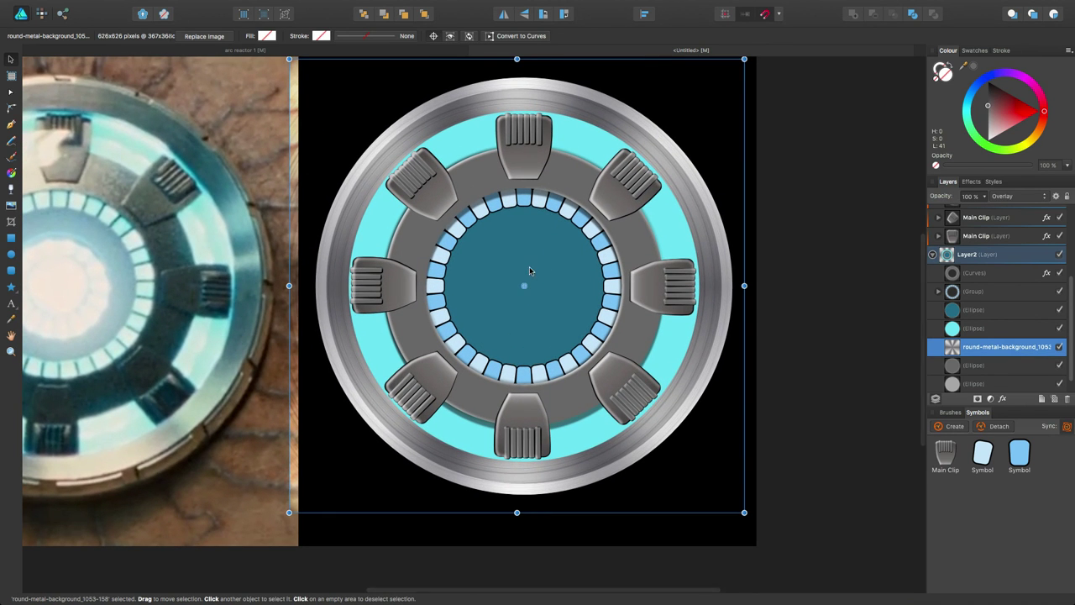
{"action": "left_click_drag", "start_coordinate": [509, 286], "coordinate": [512, 286]}
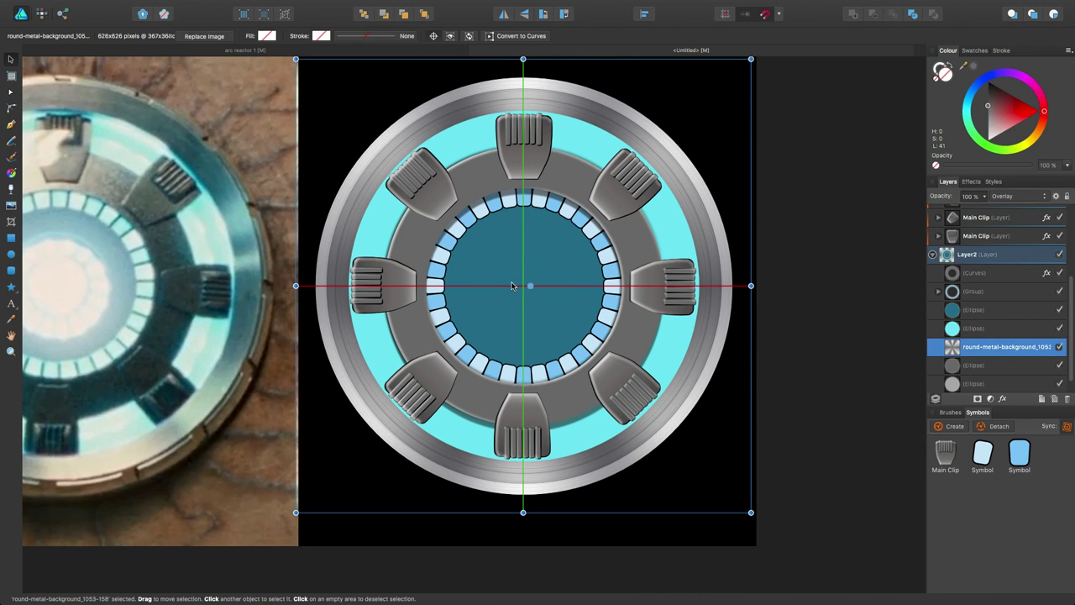
{"action": "left_click_drag", "start_coordinate": [512, 290], "coordinate": [511, 294]}
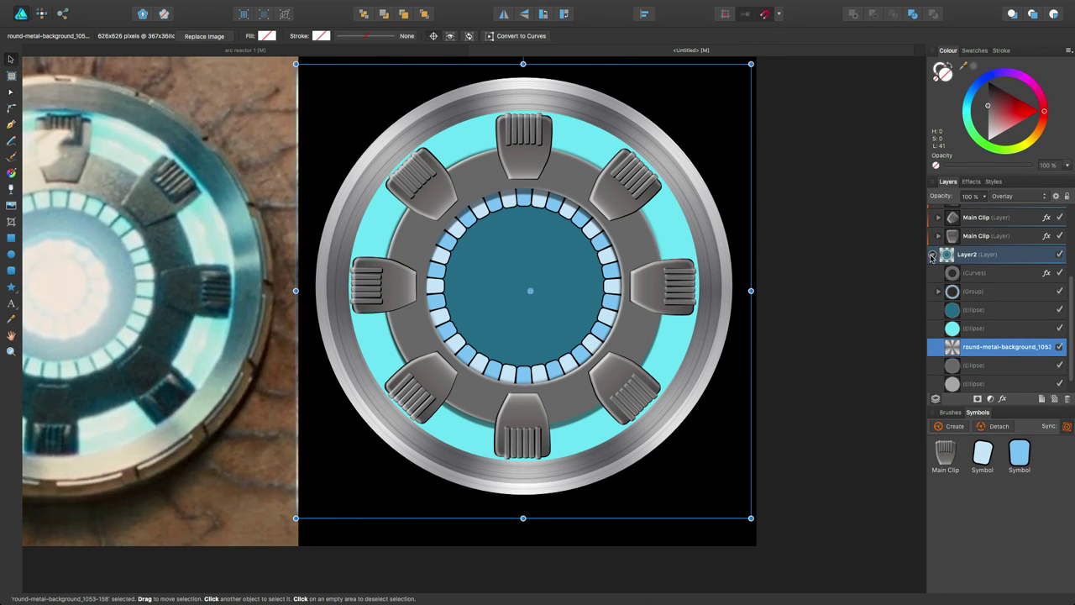
{"action": "scroll", "coordinate": [933, 256], "scroll_direction": "up", "scroll_amount": 3}
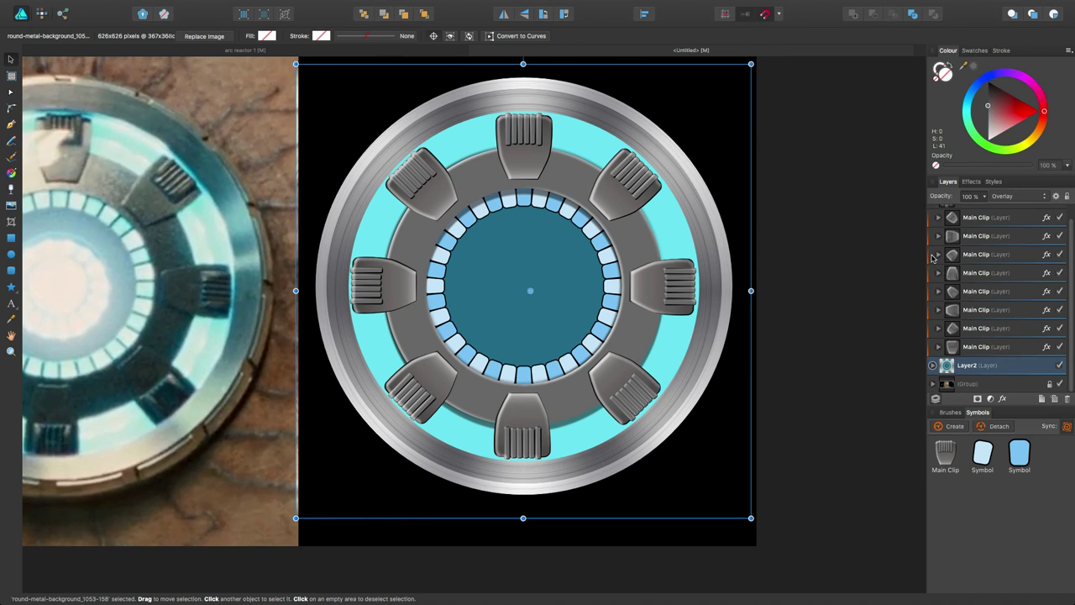
Move the brushed-metal image layer down within Layer2 to sit just above the grey ring ellipses.
{"action": "left_click", "coordinate": [934, 366]}
{"action": "scroll", "coordinate": [958, 353], "scroll_direction": "down", "scroll_amount": 4}
{"action": "left_click_drag", "start_coordinate": [981, 329], "coordinate": [945, 211]}
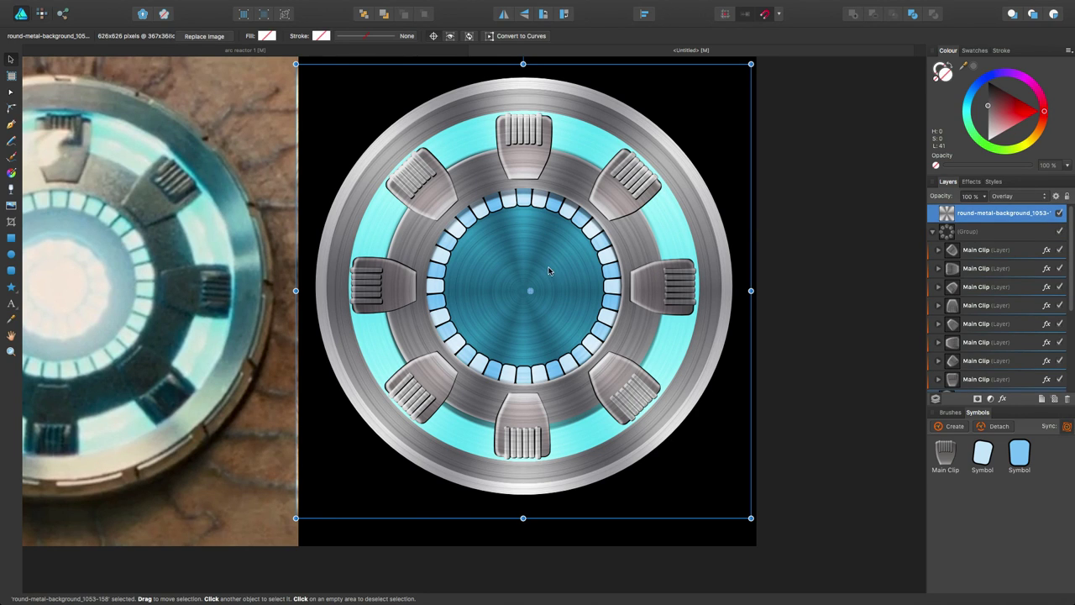
{"action": "left_click_drag", "start_coordinate": [546, 265], "coordinate": [547, 269]}
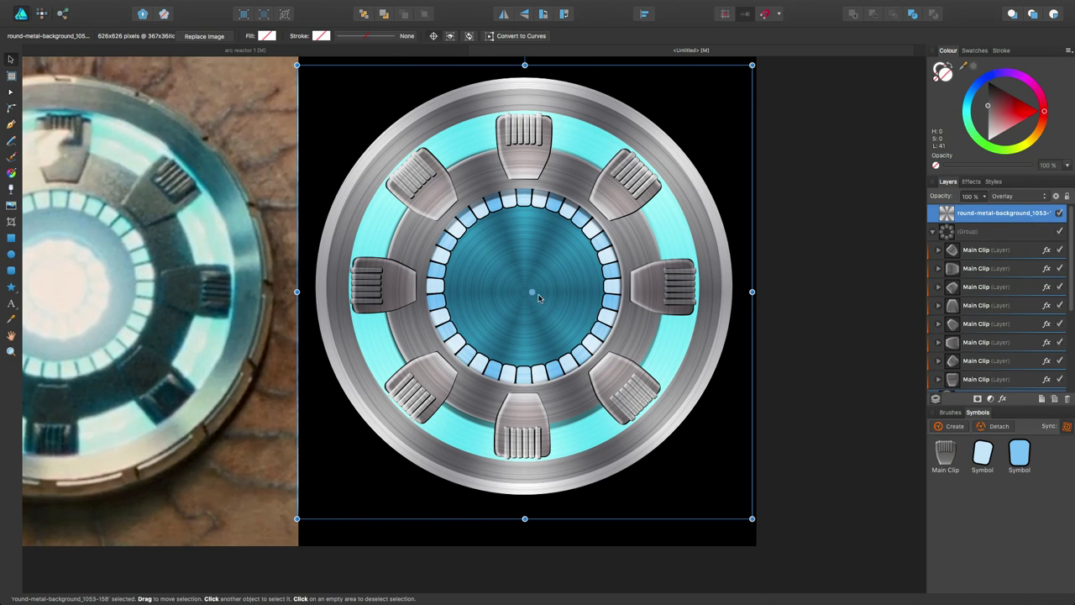
{"action": "left_click", "coordinate": [802, 150]}
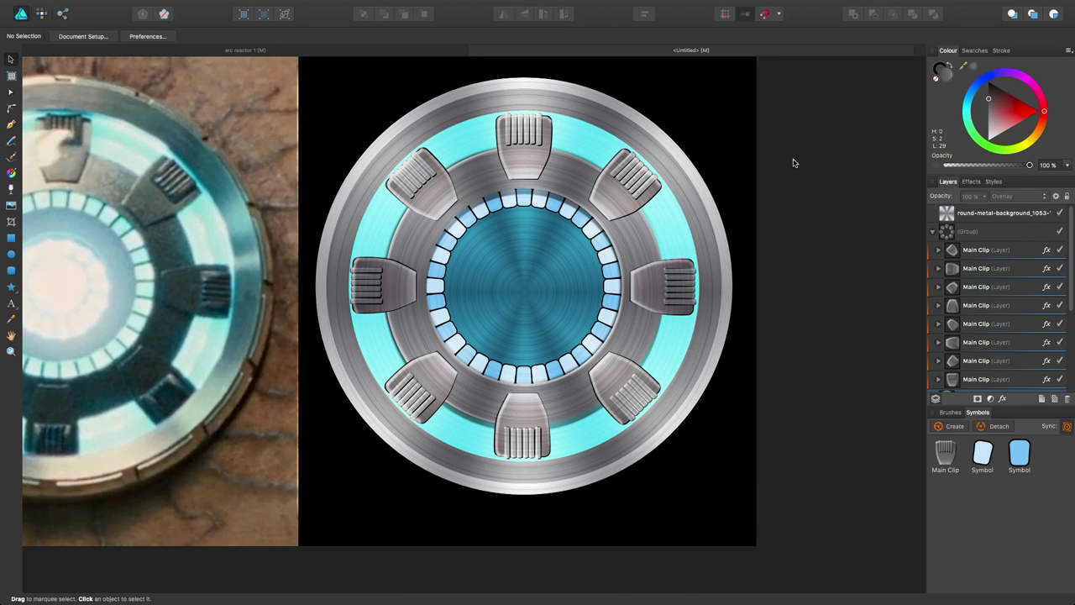
{"action": "left_click_drag", "start_coordinate": [987, 216], "coordinate": [943, 338]}
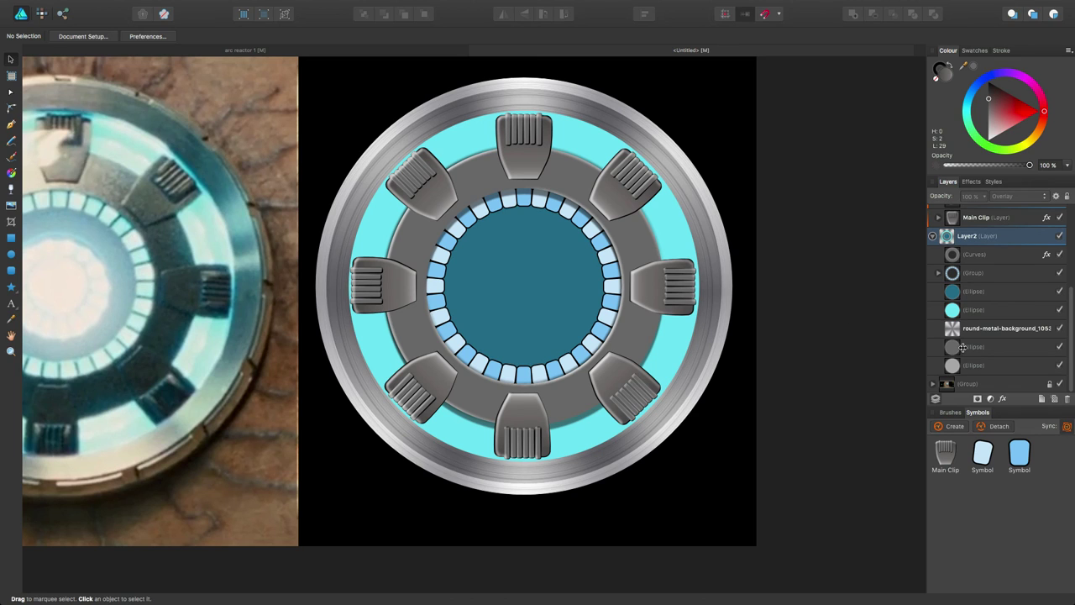
{"action": "left_click", "coordinate": [991, 348]}
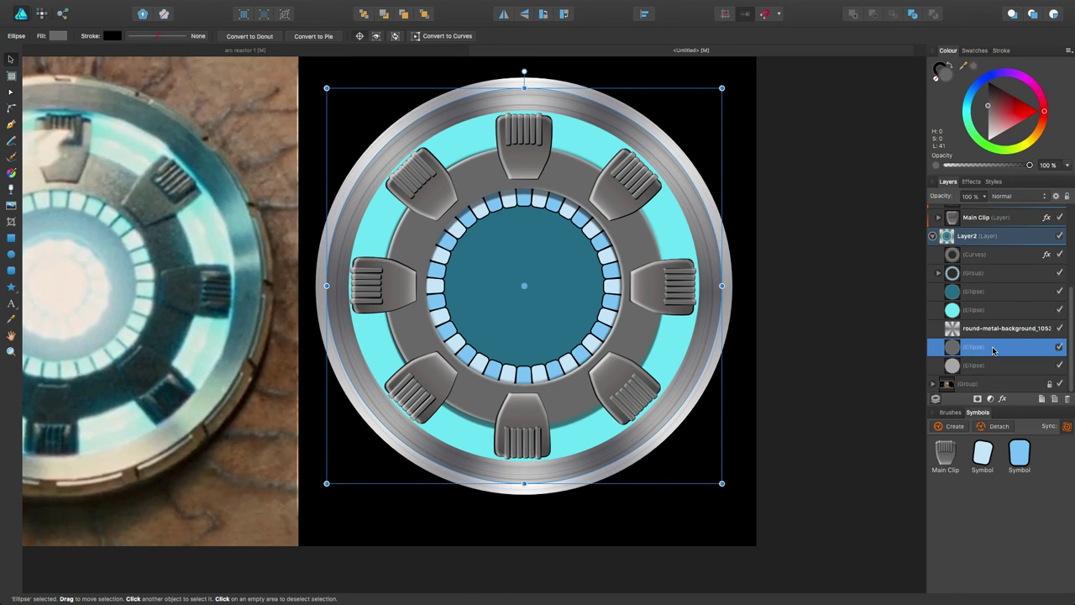
Duplicate the outer rim ellipse and apply the copy as Mask to Below on the brushed-metal image.
{"action": "key", "text": "super+j"}
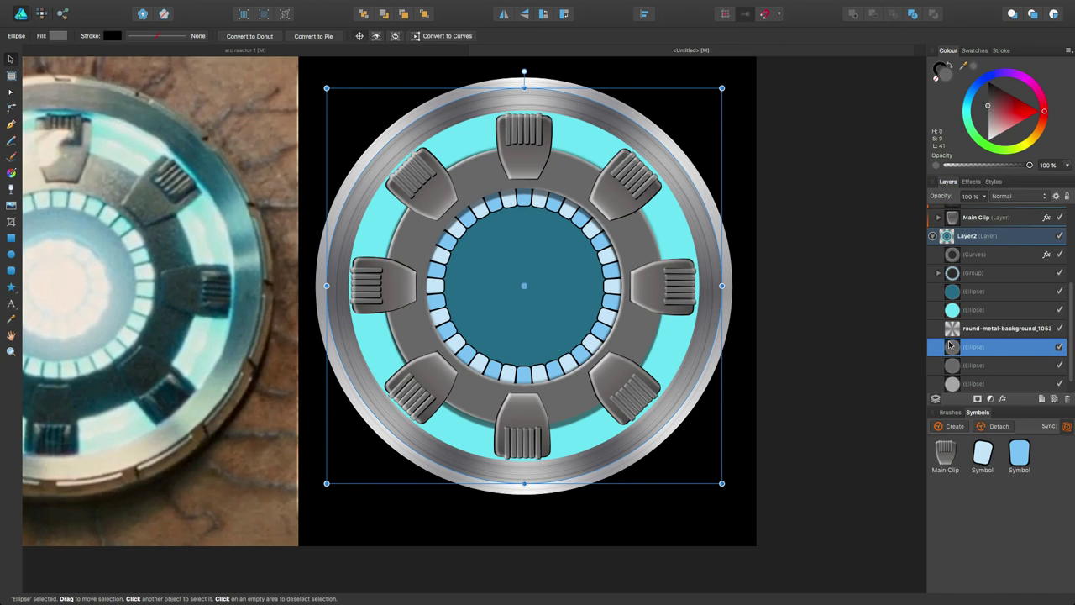
{"action": "left_click_drag", "start_coordinate": [952, 327], "coordinate": [955, 334]}
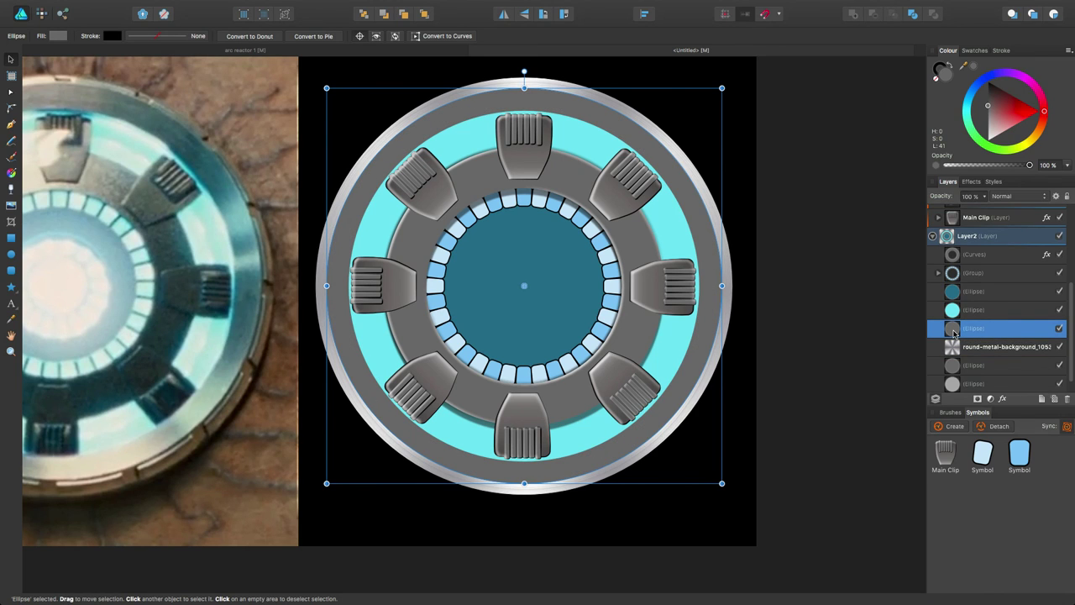
{"action": "right_click", "coordinate": [954, 333]}
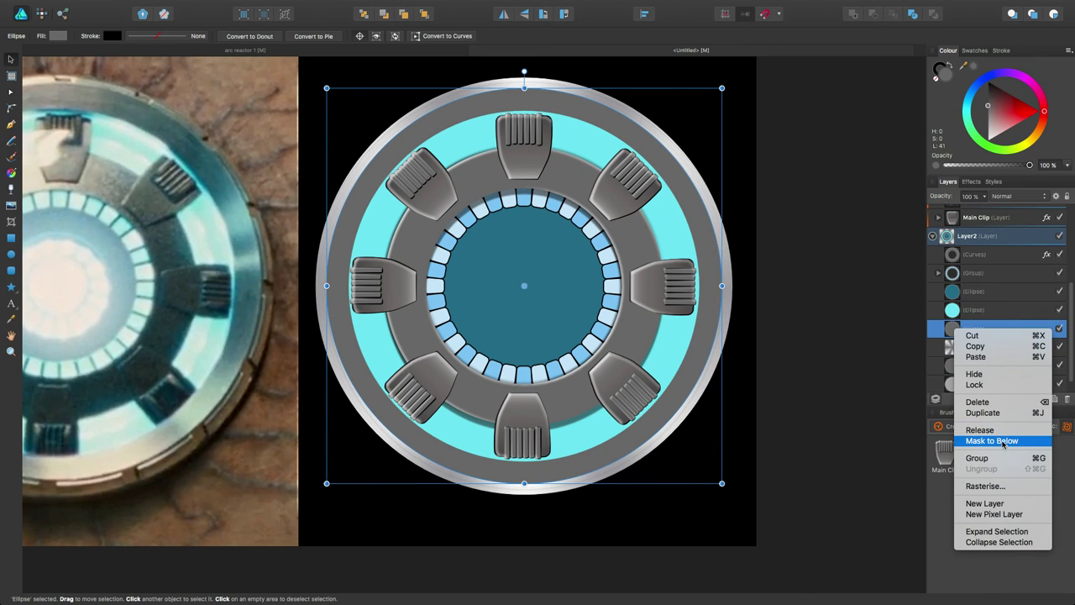
{"action": "left_click", "coordinate": [953, 329]}
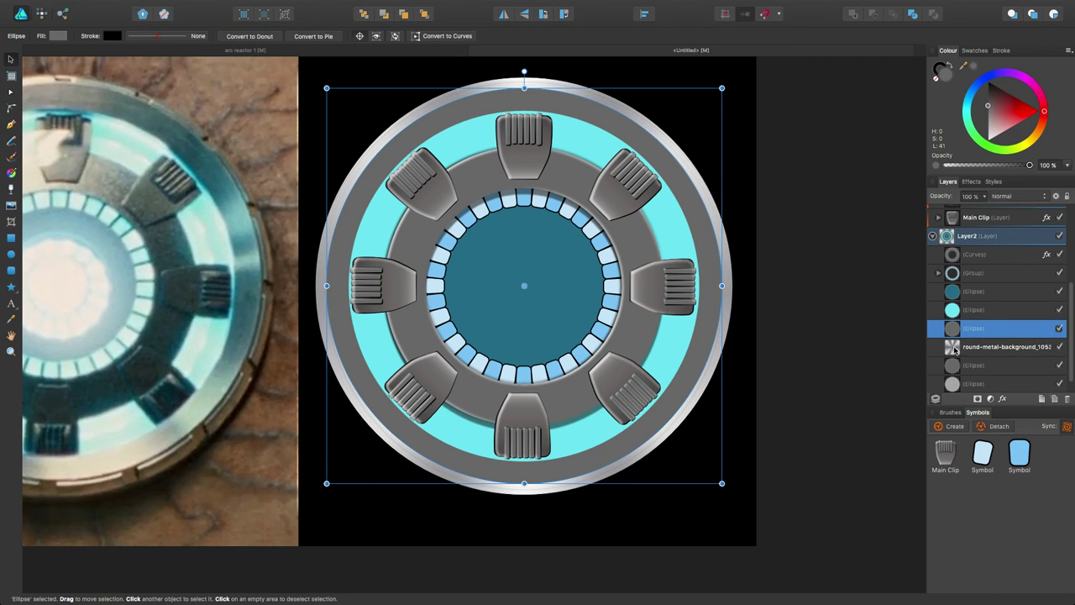
{"action": "right_click", "coordinate": [1005, 334]}
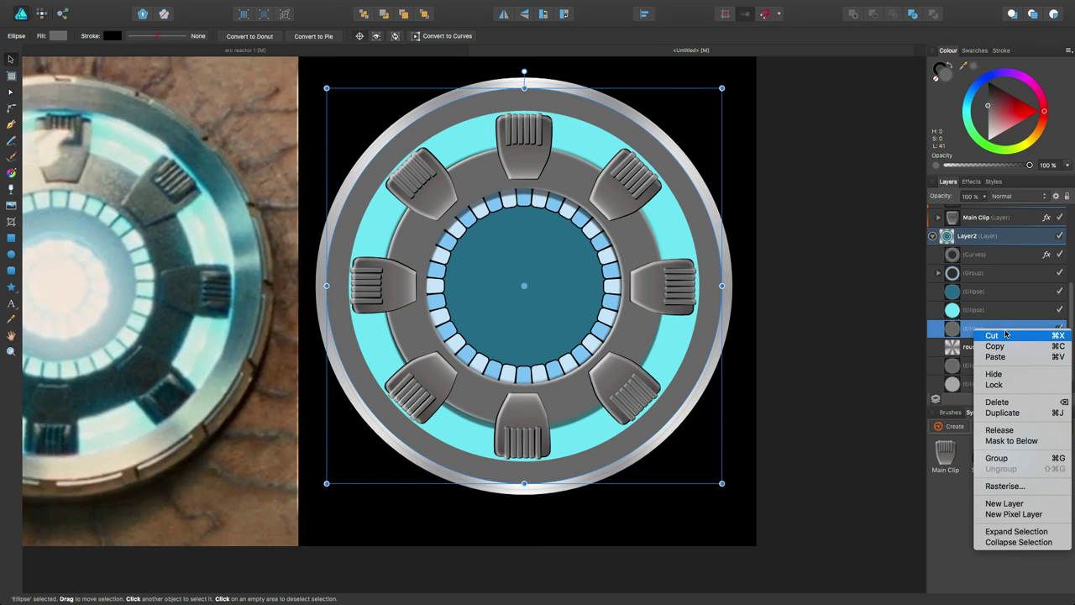
{"action": "left_click", "coordinate": [1015, 442]}
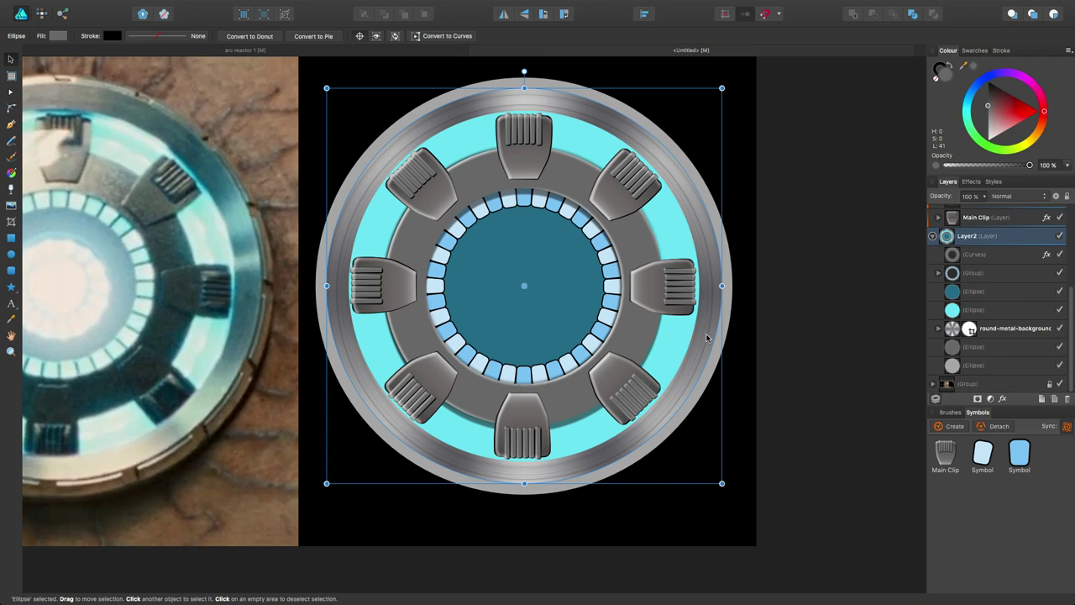
{"action": "left_click", "coordinate": [698, 138]}
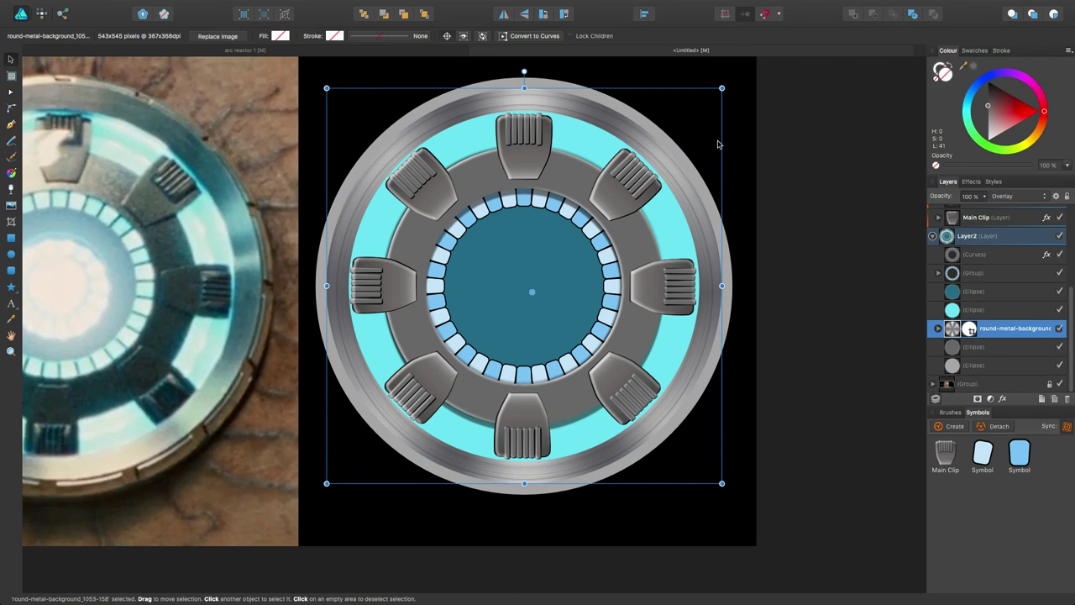
{"action": "key", "text": "super+d"}
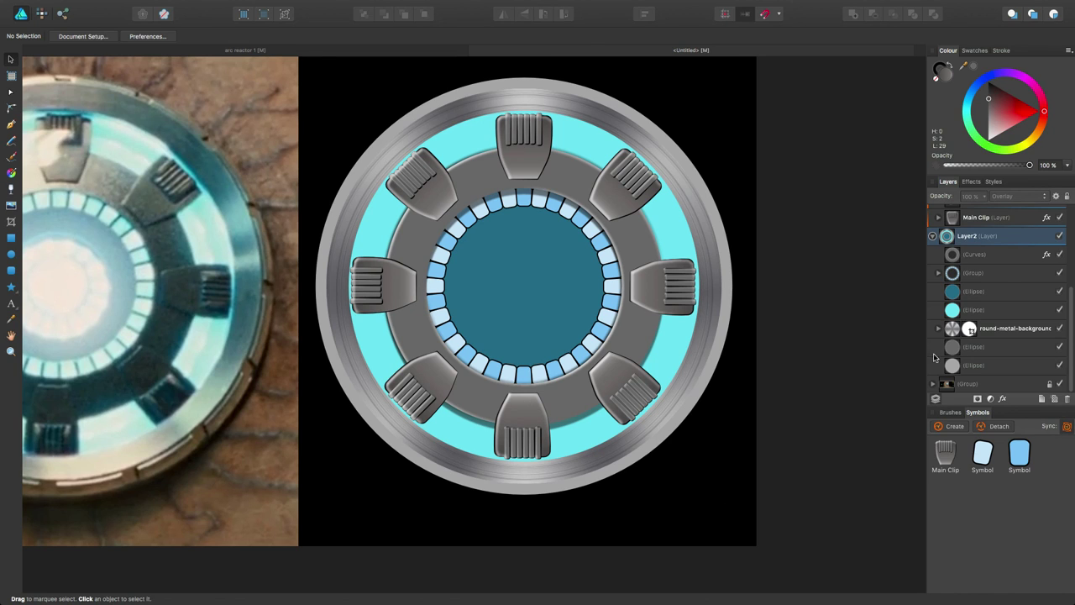
Bring the scratched-metal texture in above the Curves layer and set it to Overlay blend.
{"action": "scroll", "coordinate": [979, 348], "scroll_direction": "up", "scroll_amount": 2}
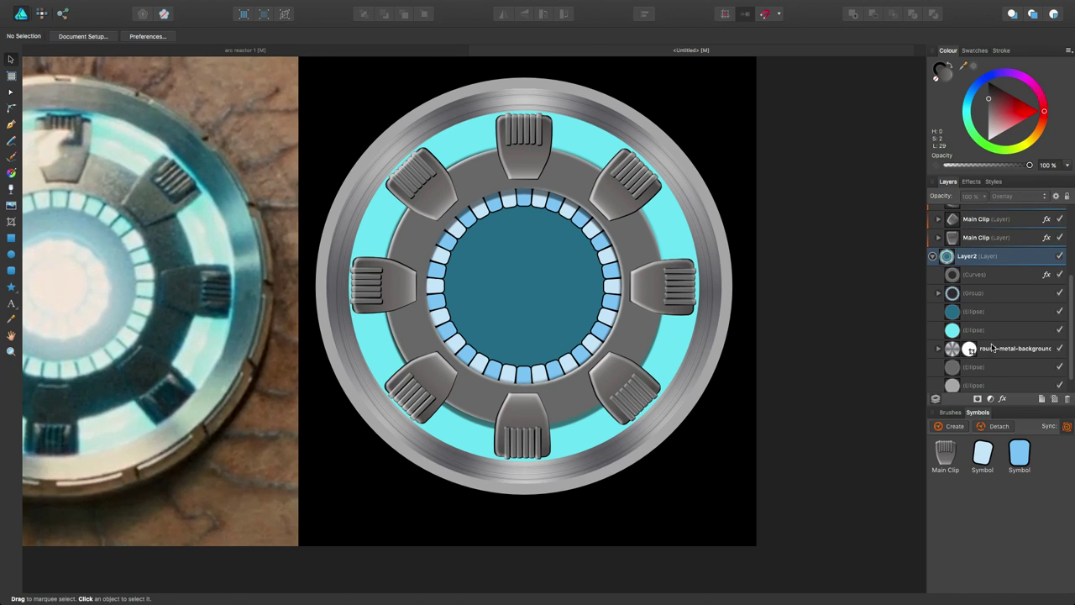
{"action": "left_click", "coordinate": [996, 289]}
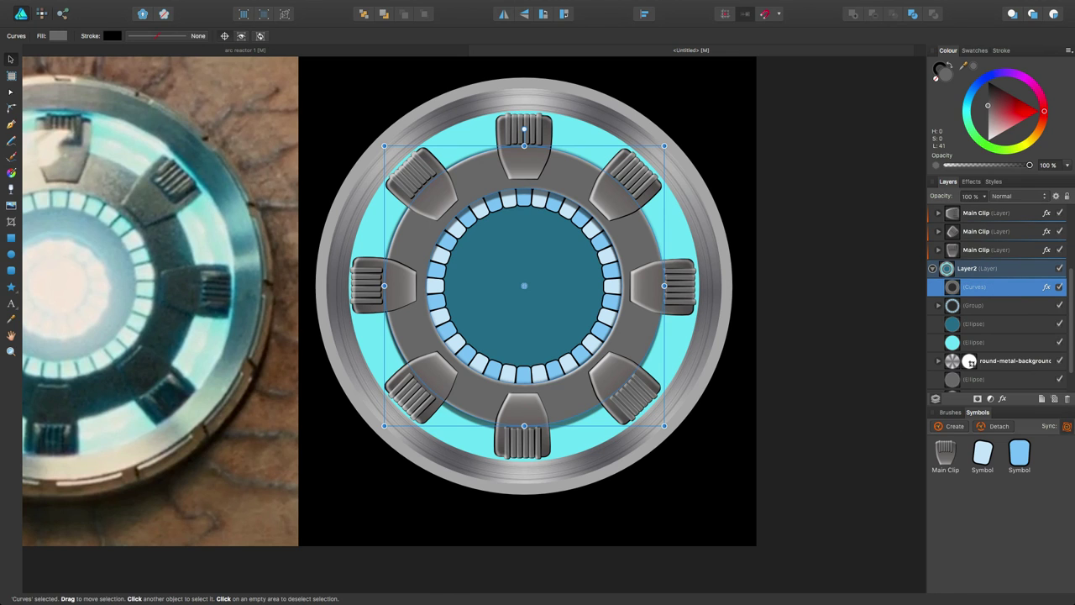
{"action": "left_click_drag", "start_coordinate": [433, 369], "coordinate": [507, 308]}
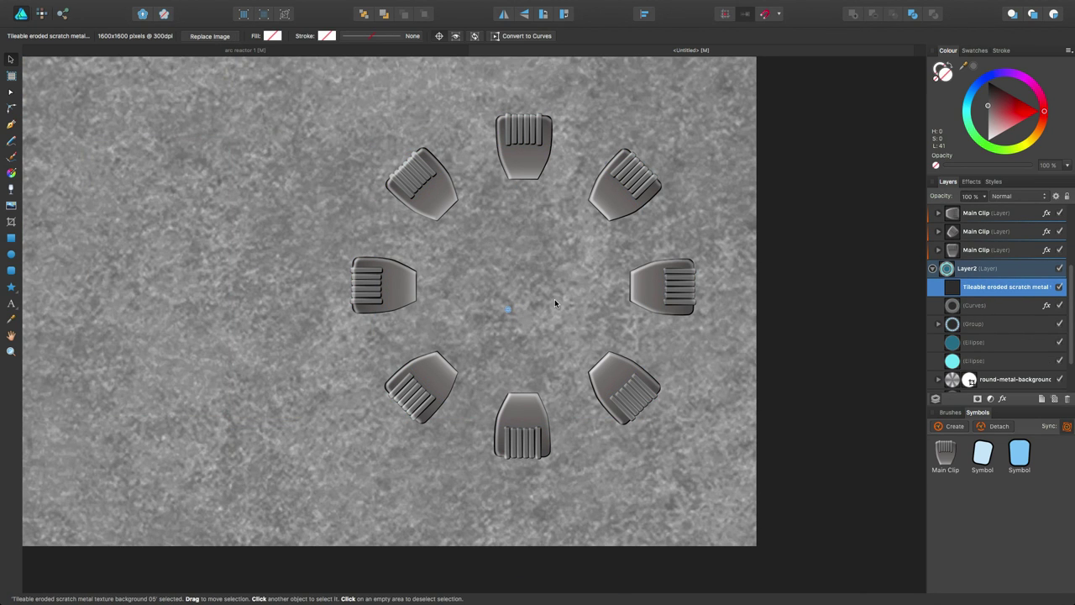
{"action": "left_click", "coordinate": [1015, 196]}
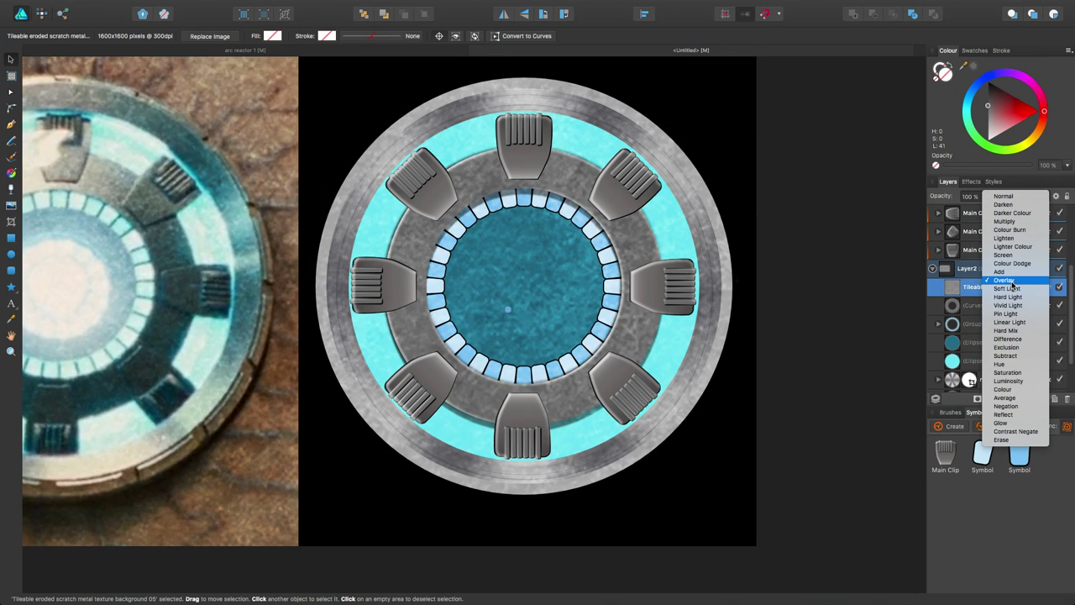
{"action": "left_click", "coordinate": [1004, 280]}
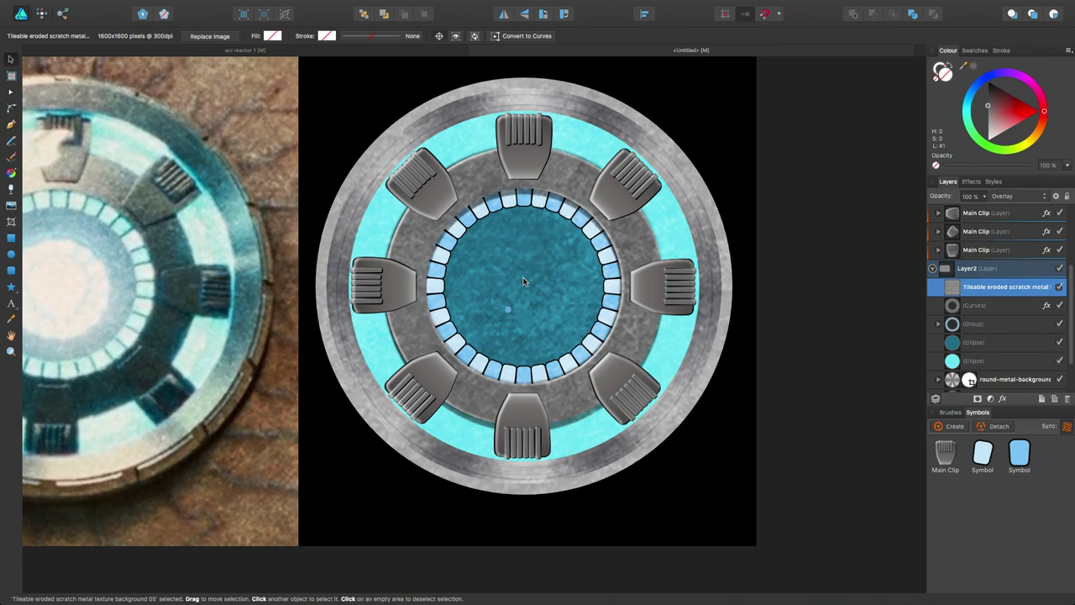
{"action": "scroll", "coordinate": [523, 284], "scroll_direction": "down", "scroll_amount": 5}
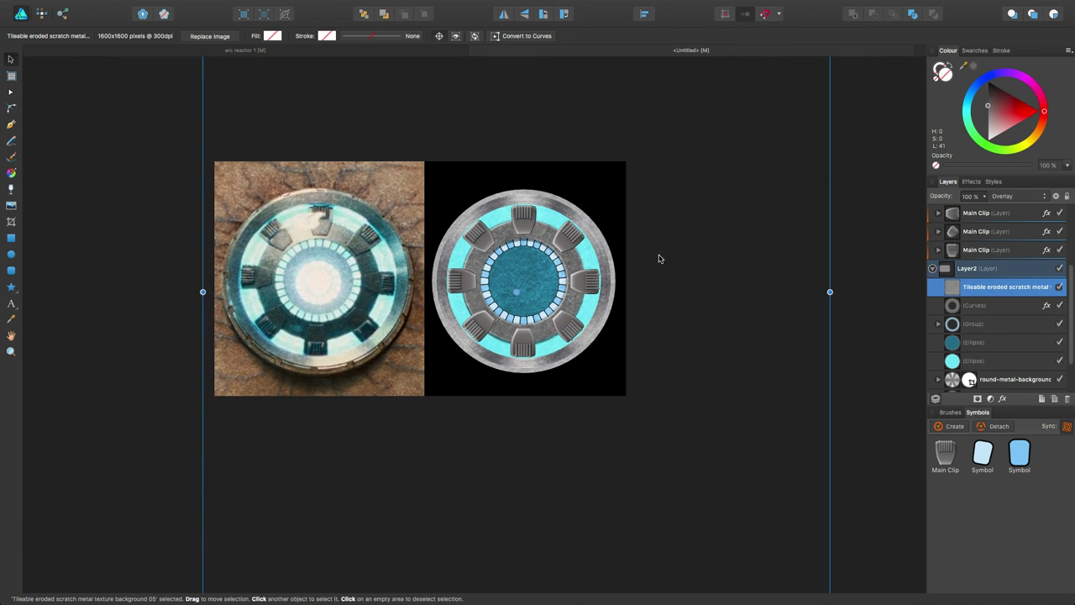
{"action": "scroll", "coordinate": [521, 307], "scroll_direction": "down", "scroll_amount": 4}
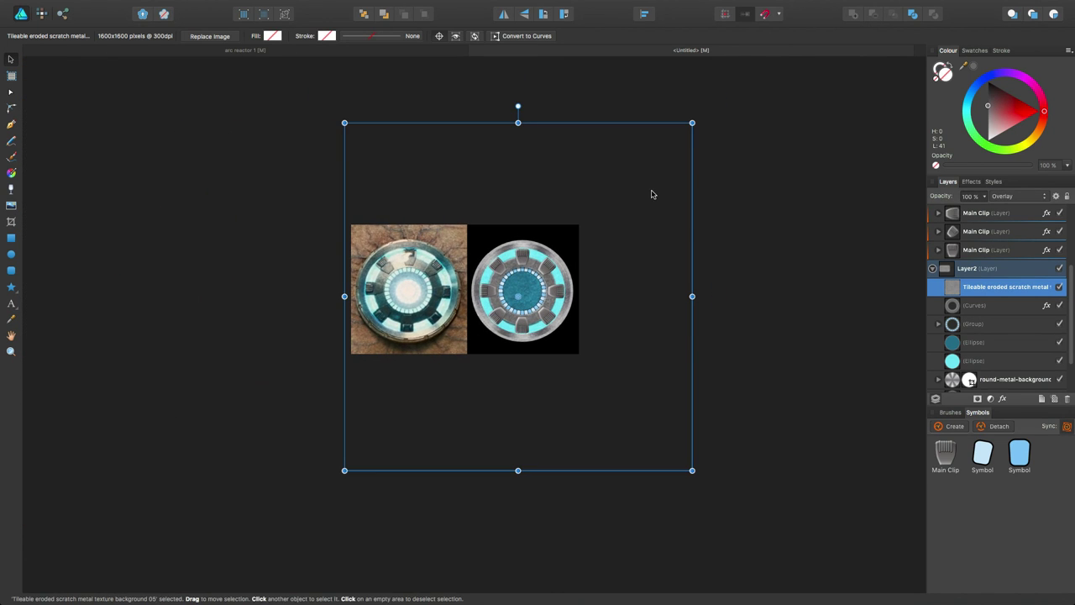
Resize and reposition the scratched-metal texture so it covers the reactor, centred.
{"action": "left_click_drag", "start_coordinate": [693, 124], "coordinate": [544, 251]}
{"action": "scroll", "coordinate": [545, 261], "scroll_direction": "up", "scroll_amount": 3}
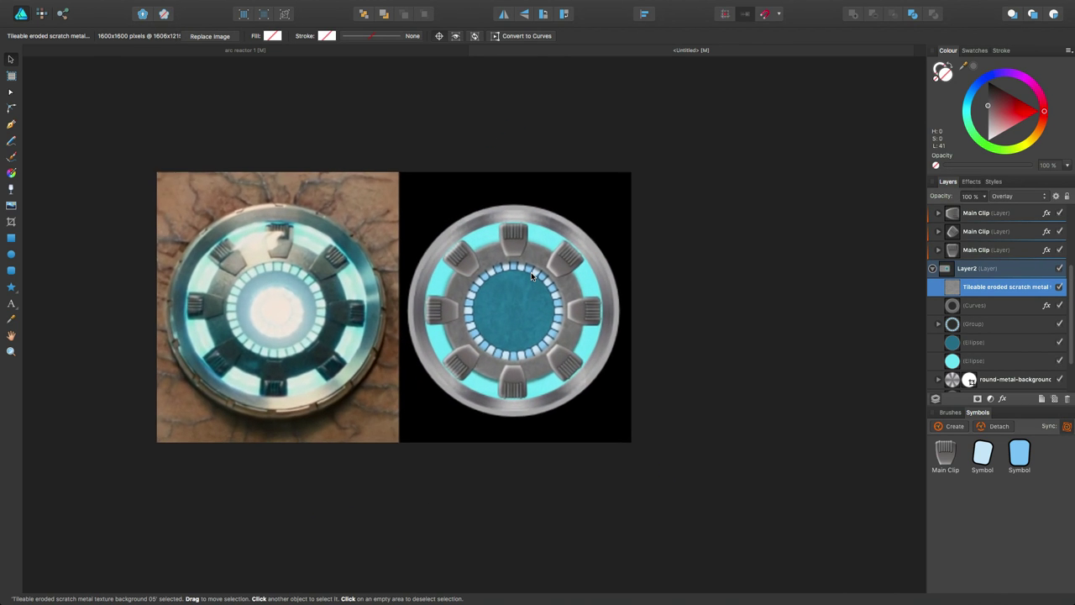
{"action": "left_click_drag", "start_coordinate": [588, 210], "coordinate": [657, 180]}
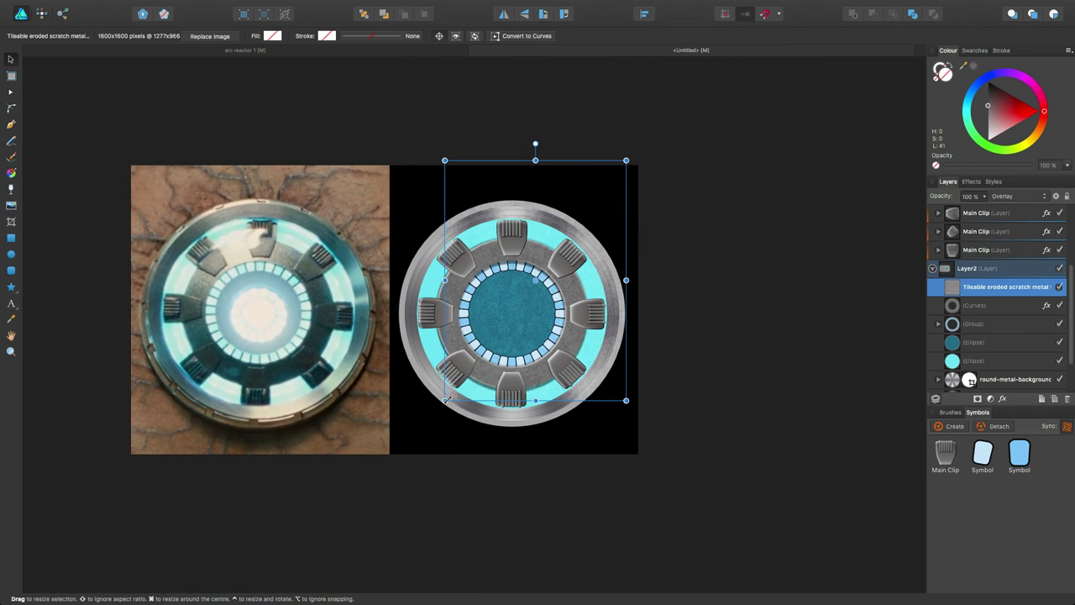
{"action": "left_click_drag", "start_coordinate": [445, 400], "coordinate": [409, 411]}
{"action": "scroll", "coordinate": [499, 322], "scroll_direction": "up", "scroll_amount": 5}
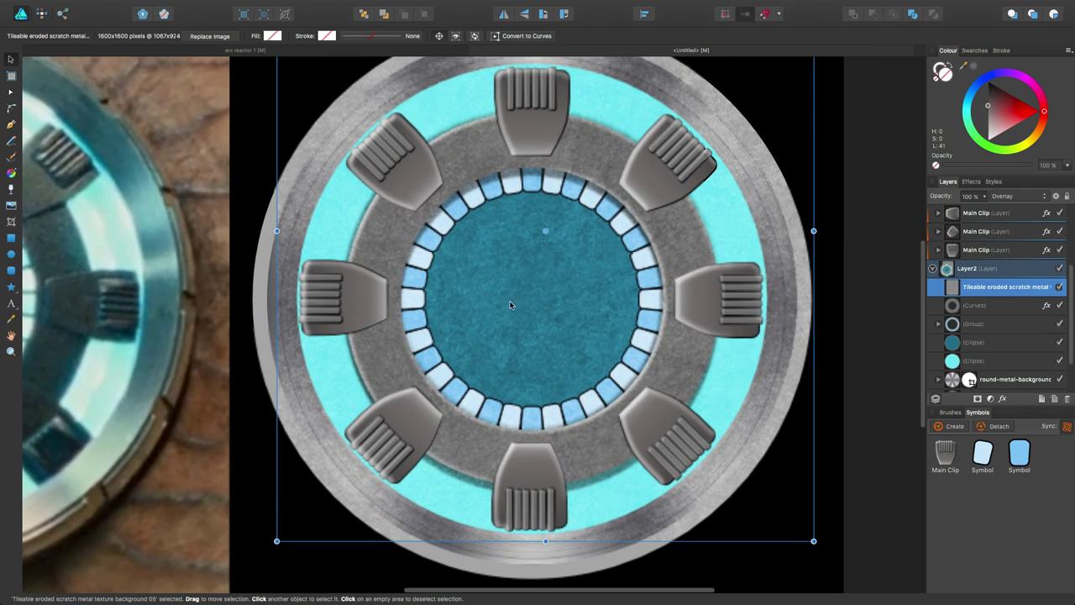
{"action": "left_click_drag", "start_coordinate": [516, 289], "coordinate": [510, 304]}
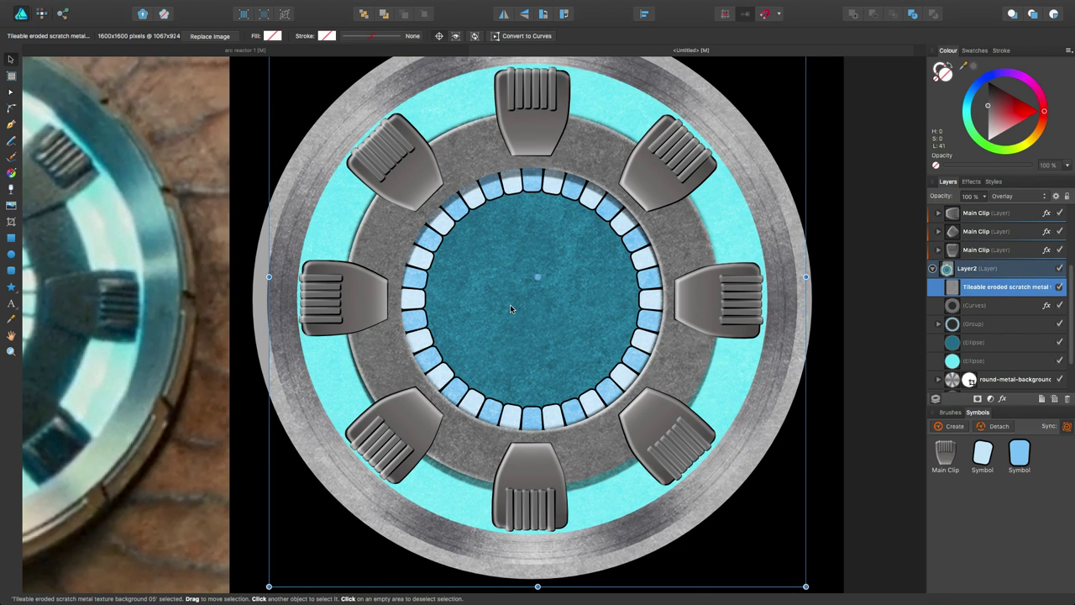
{"action": "scroll", "coordinate": [519, 310], "scroll_direction": "down", "scroll_amount": 2}
{"action": "scroll", "coordinate": [519, 310], "scroll_direction": "down", "scroll_amount": 3}
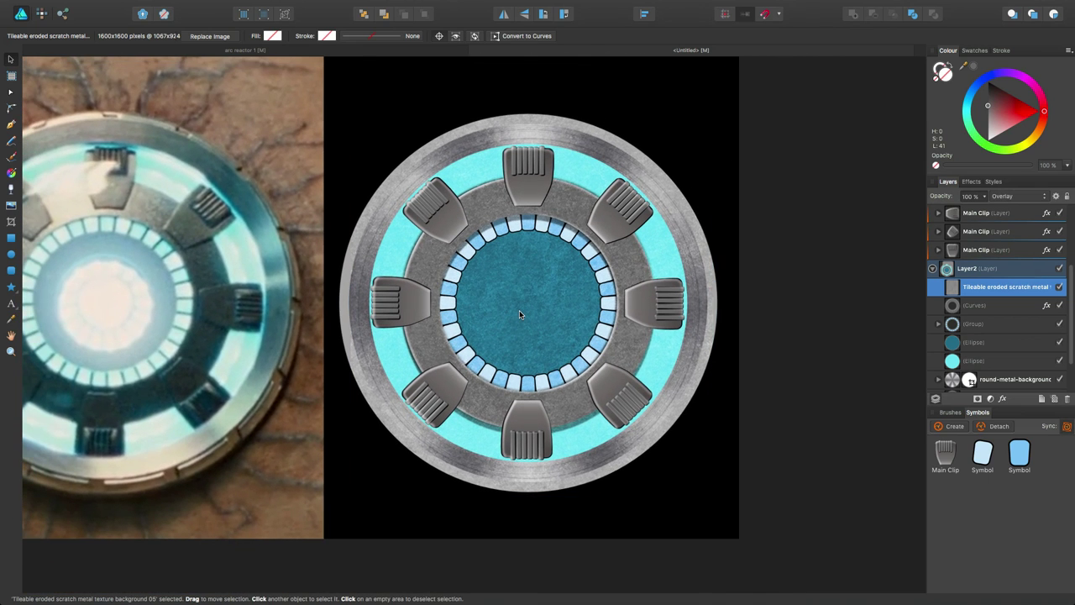
{"action": "left_click_drag", "start_coordinate": [713, 77], "coordinate": [712, 123]}
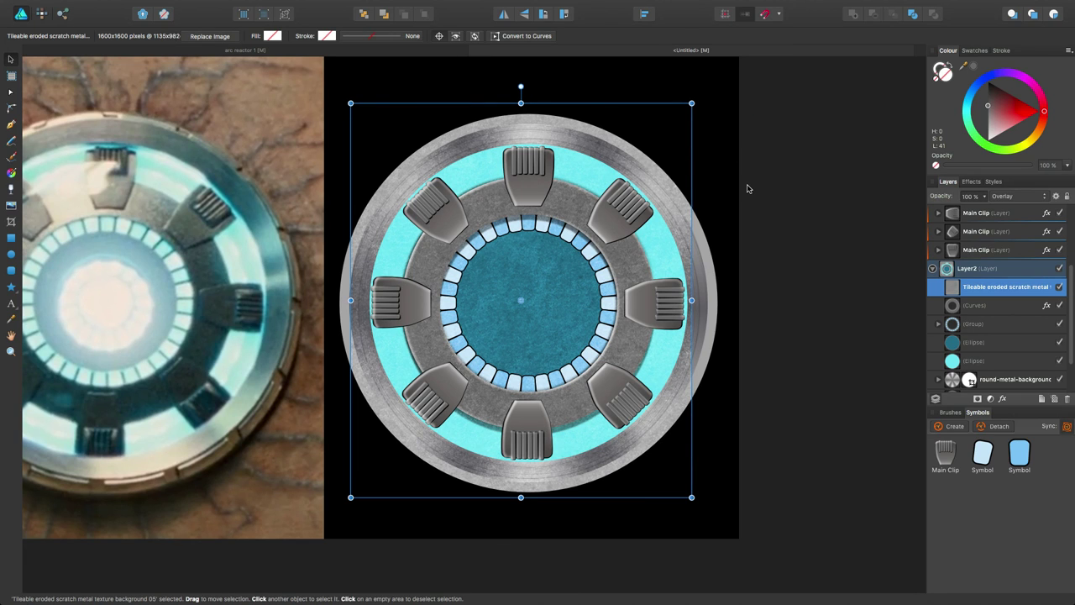
{"action": "left_click", "coordinate": [980, 307]}
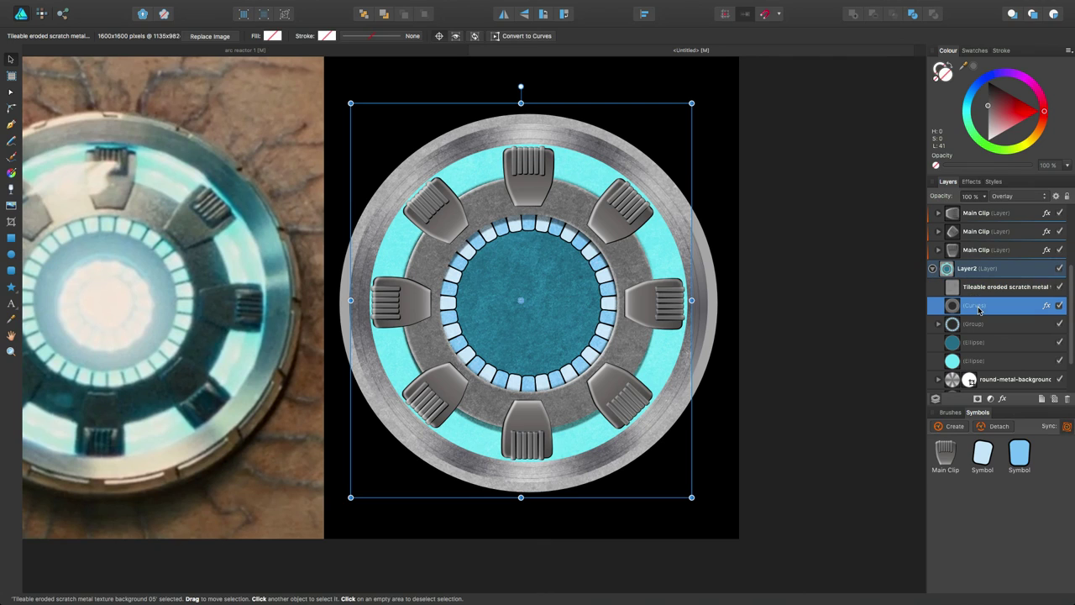
Duplicate the clips Curves layer and use it as Mask to Below on the scratched-metal texture.
{"action": "key", "text": "super+j"}
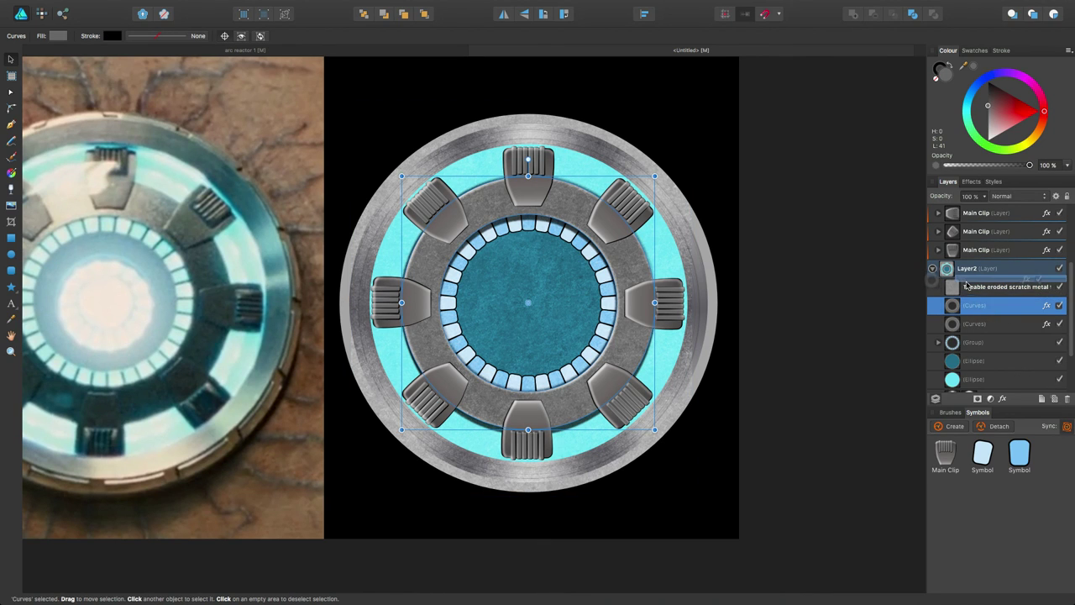
{"action": "left_click_drag", "start_coordinate": [952, 286], "coordinate": [952, 286]}
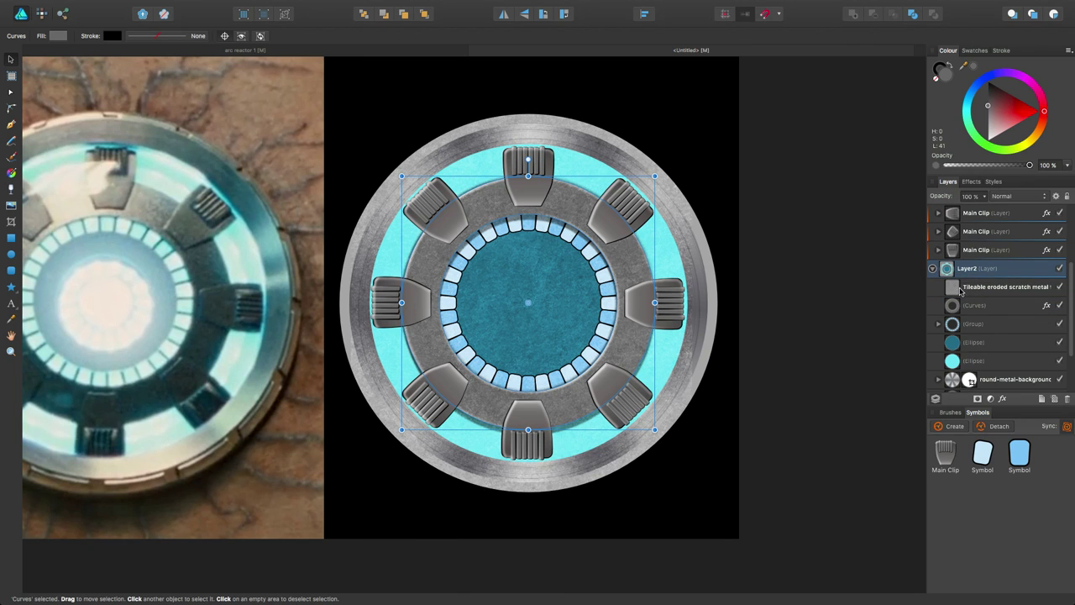
{"action": "left_click", "coordinate": [953, 290]}
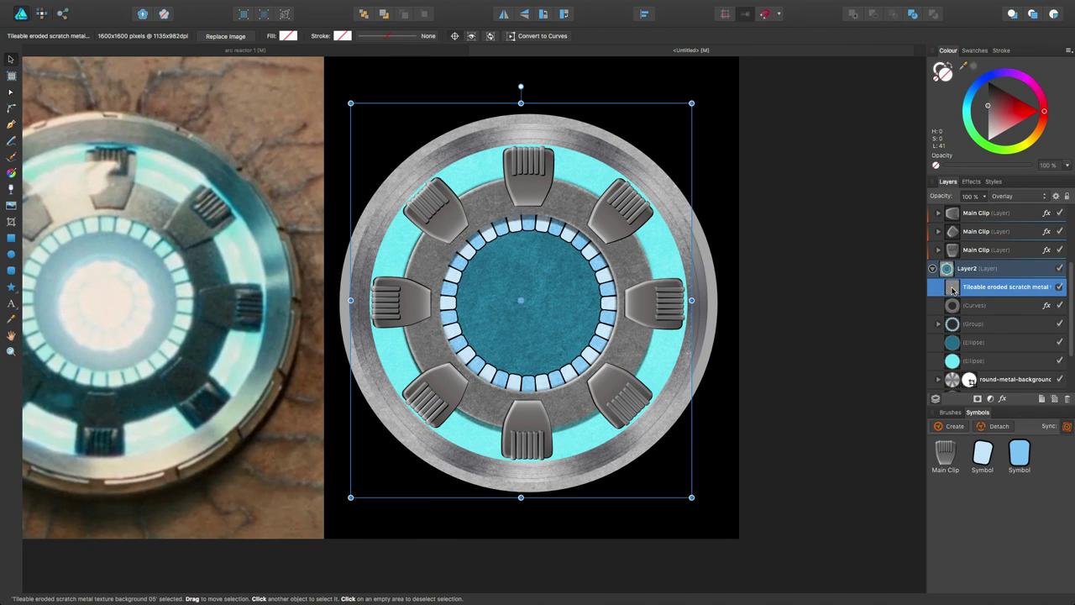
{"action": "key", "text": "super+z"}
{"action": "key", "text": "super+z"}
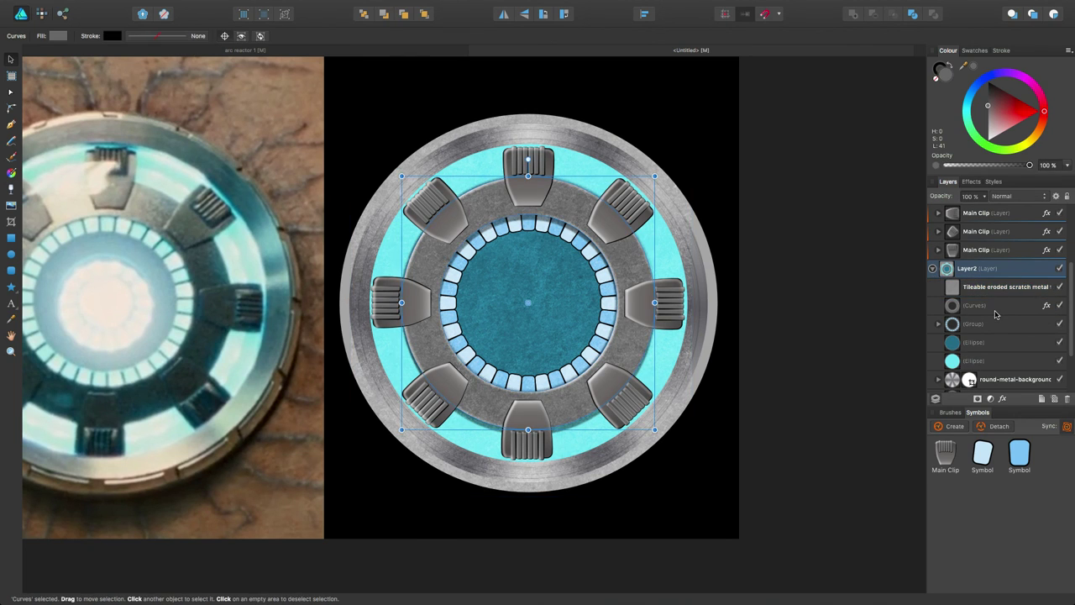
{"action": "left_click_drag", "start_coordinate": [988, 311], "coordinate": [980, 290]}
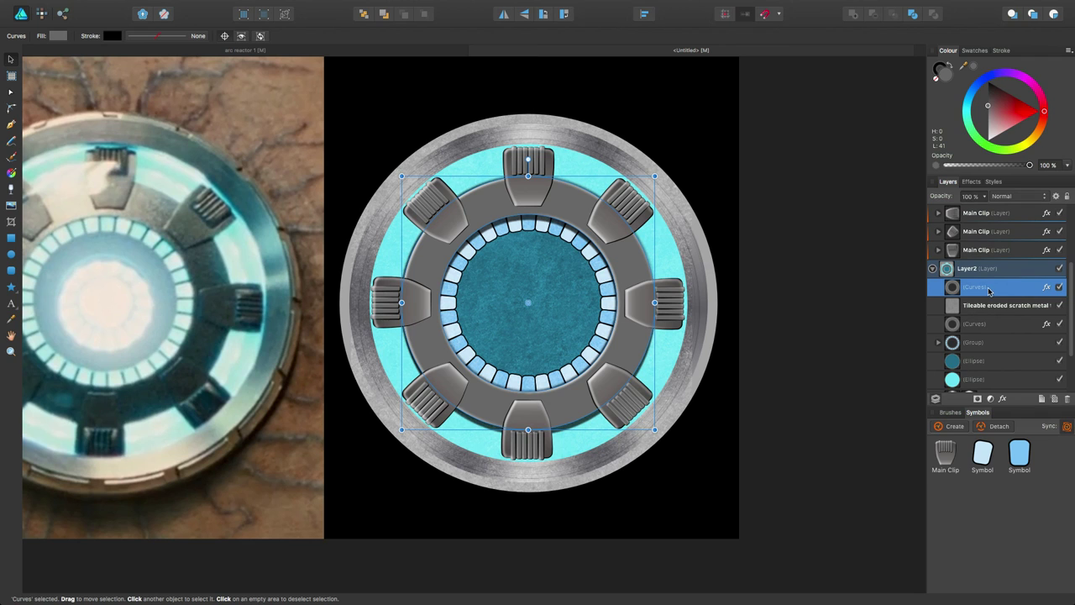
{"action": "right_click", "coordinate": [998, 289]}
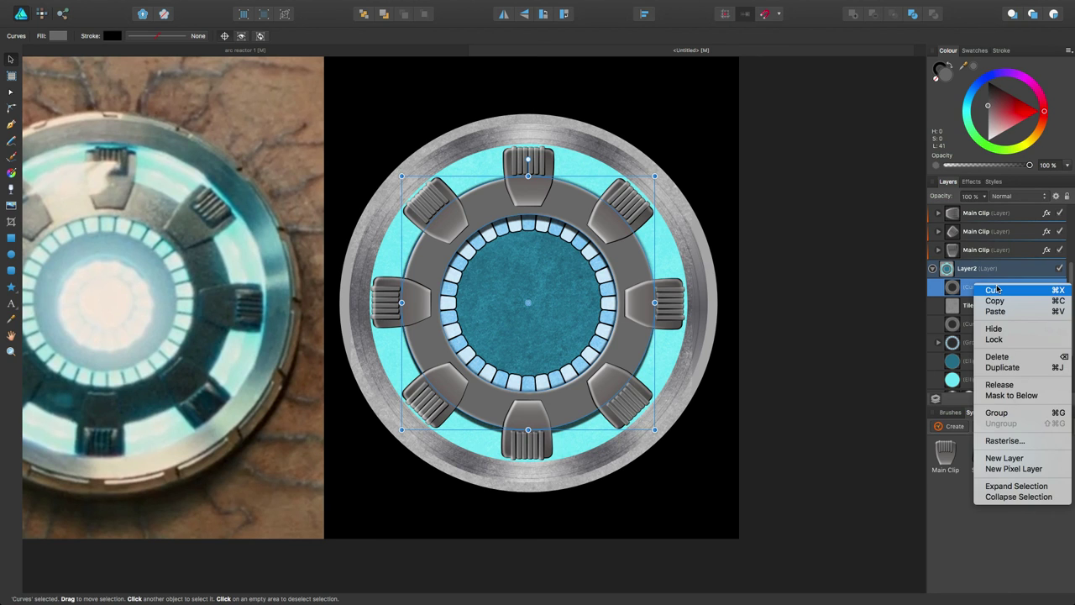
{"action": "left_click", "coordinate": [1008, 395]}
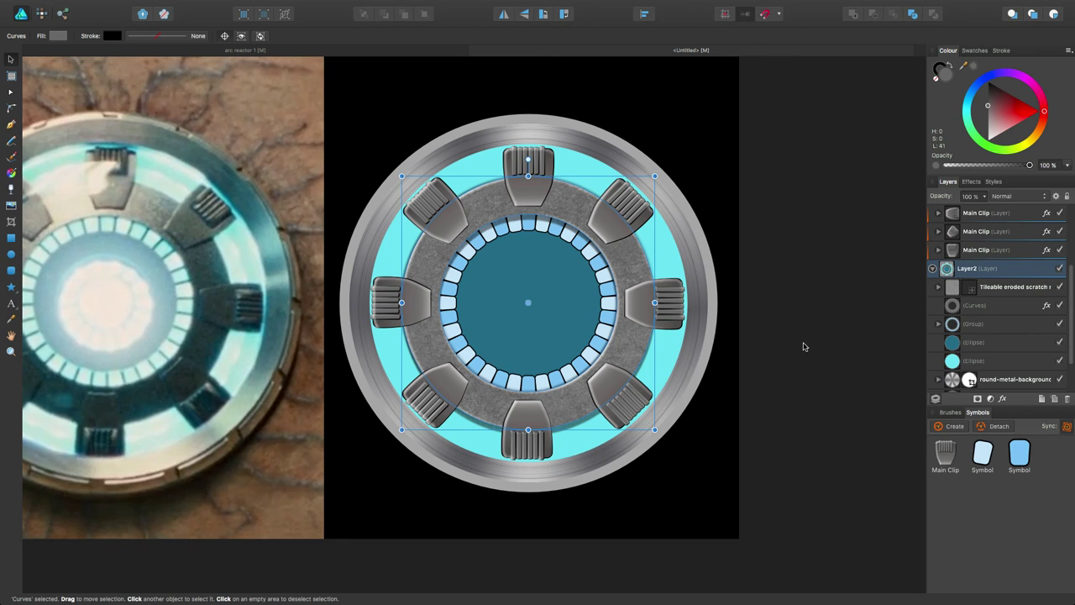
{"action": "left_click", "coordinate": [713, 174]}
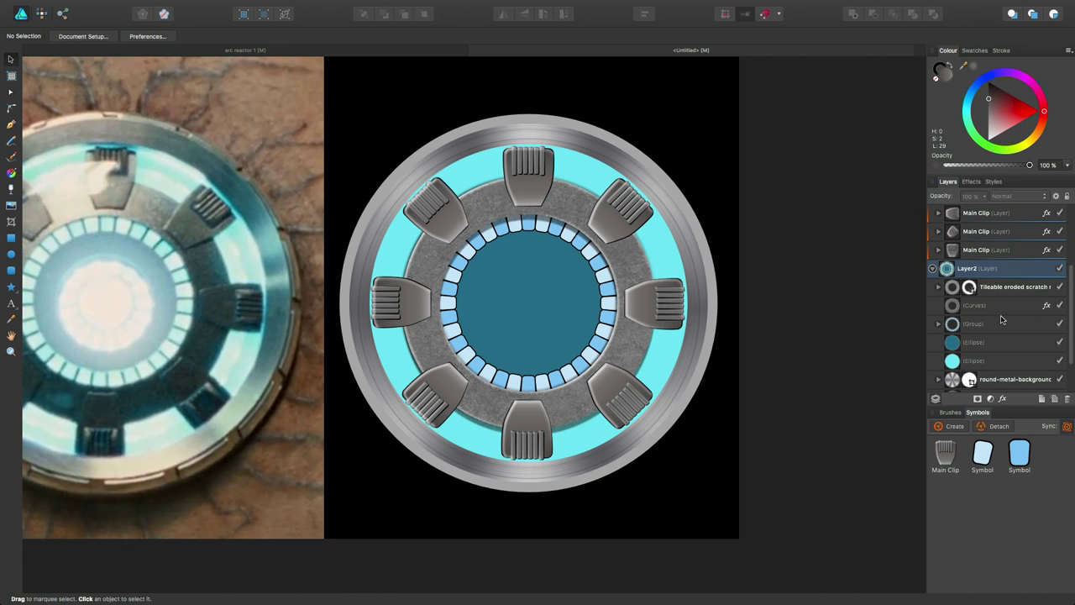
{"action": "scroll", "coordinate": [996, 332], "scroll_direction": "down", "scroll_amount": 1}
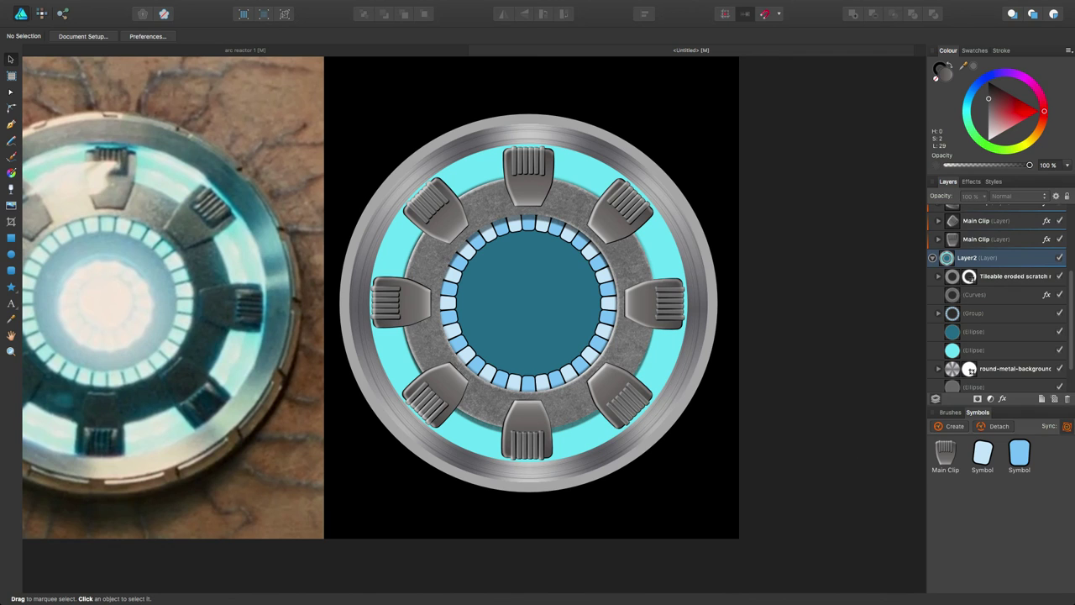
Expand the last Main Clip layer, select its body curve, and paste the scratched-metal texture above it.
{"action": "scroll", "coordinate": [1000, 313], "scroll_direction": "down", "scroll_amount": 2}
{"action": "scroll", "coordinate": [1000, 312], "scroll_direction": "up", "scroll_amount": 8}
{"action": "scroll", "coordinate": [1000, 312], "scroll_direction": "down", "scroll_amount": 2}
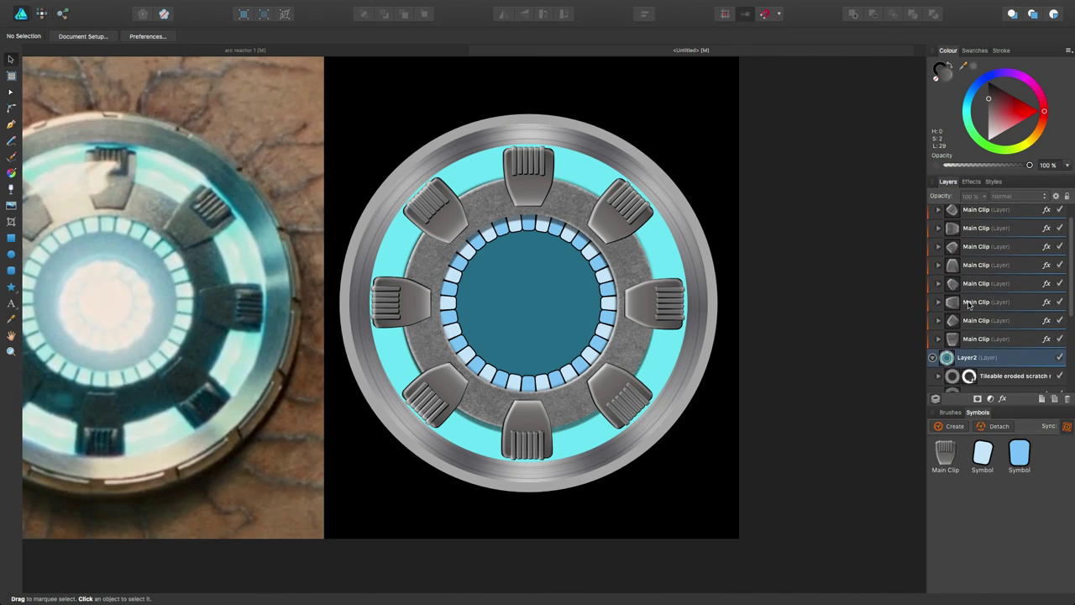
{"action": "left_click", "coordinate": [995, 339]}
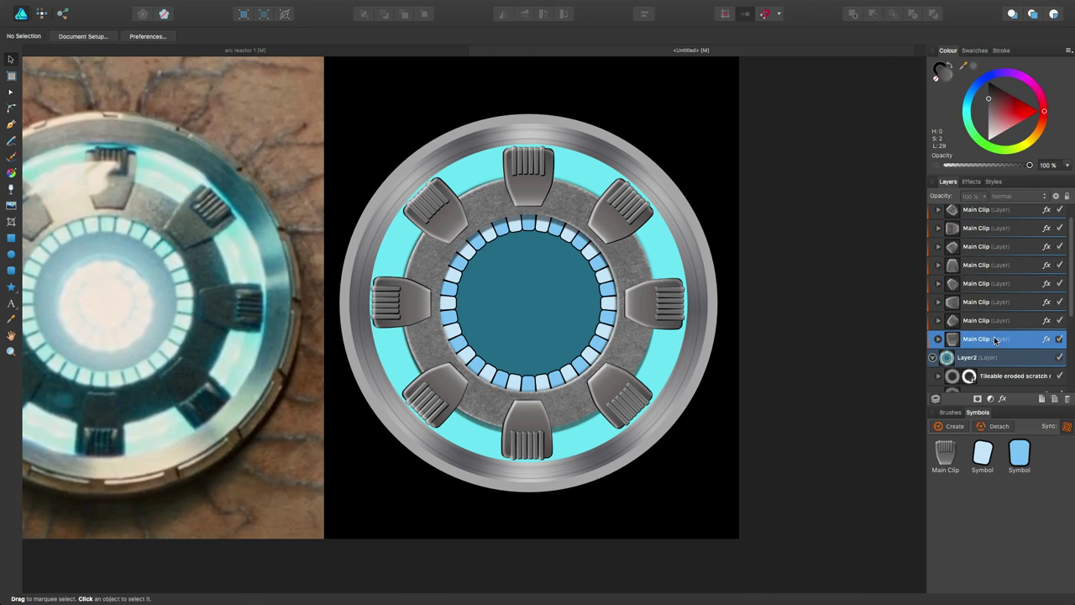
{"action": "left_click", "coordinate": [939, 339]}
{"action": "scroll", "coordinate": [1012, 367], "scroll_direction": "down", "scroll_amount": 8}
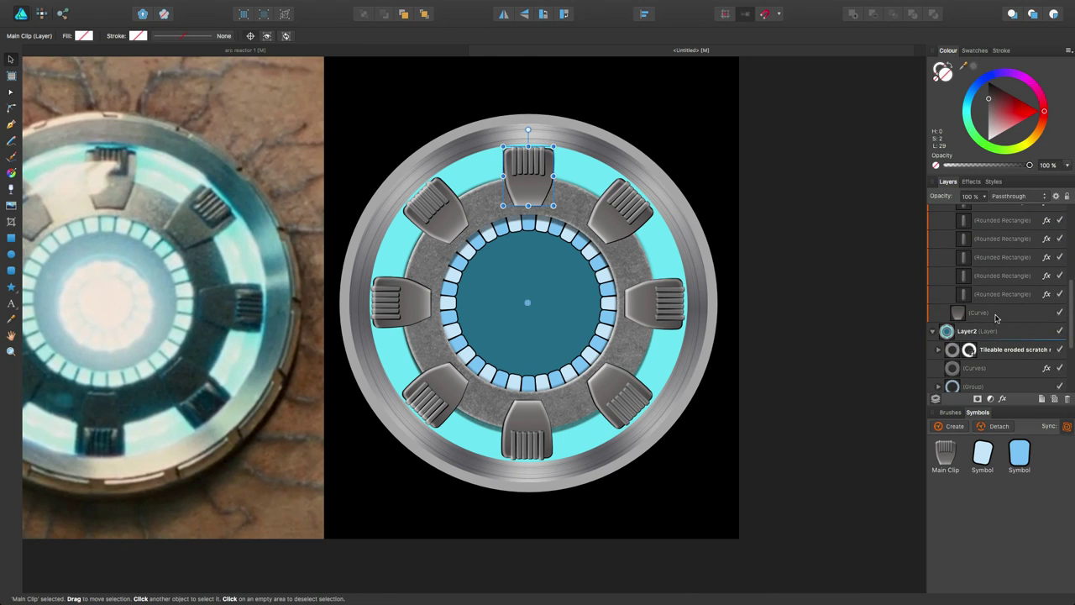
{"action": "left_click", "coordinate": [996, 316]}
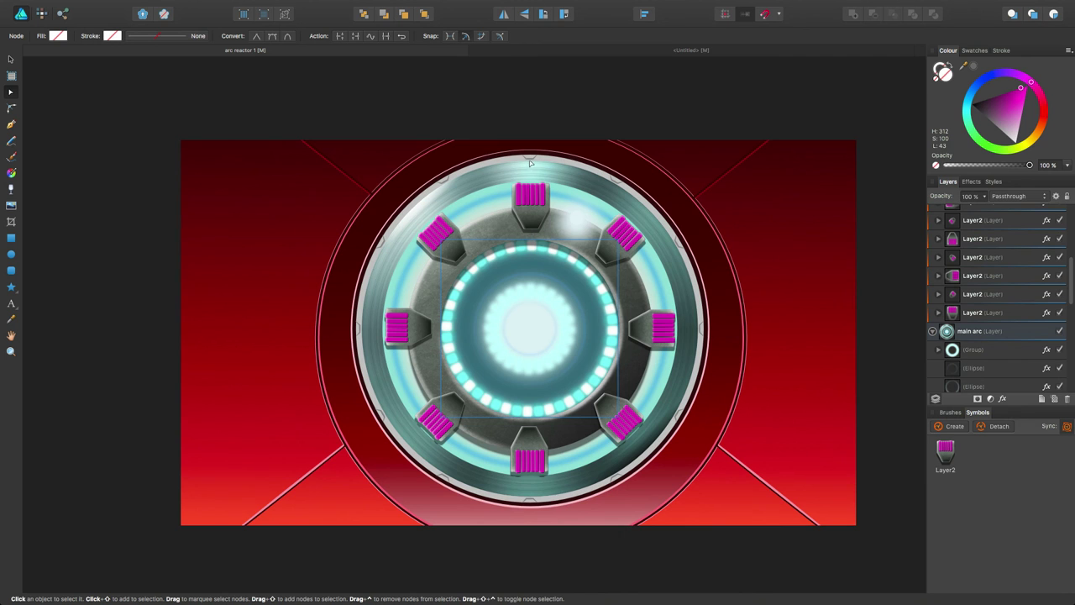
{"action": "scroll", "coordinate": [530, 163], "scroll_direction": "up", "scroll_amount": 2}
{"action": "scroll", "coordinate": [531, 338], "scroll_direction": "up", "scroll_amount": 5}
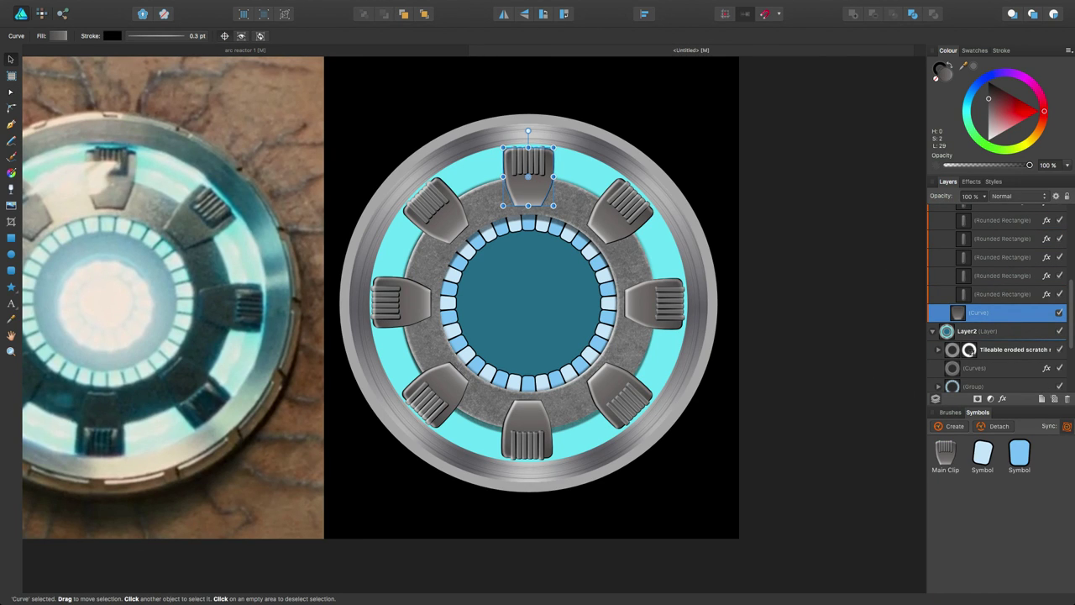
{"action": "key", "text": "super+v"}
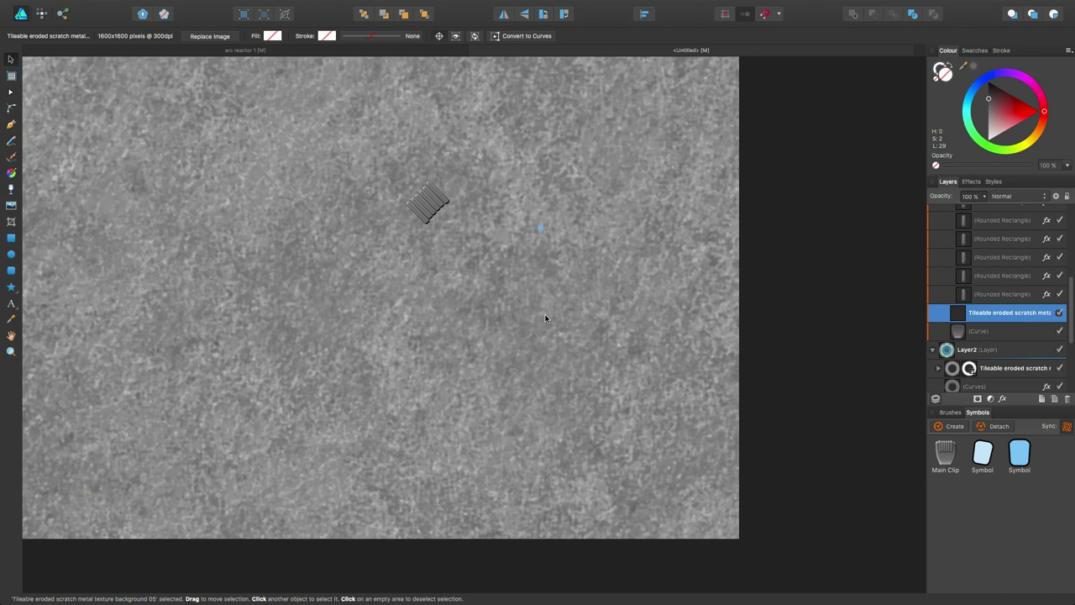
Shrink the pasted scratch texture to about 1.891 in, set it to Overlay, then shrink it to about 0.744 in.
{"action": "scroll", "coordinate": [546, 319], "scroll_direction": "down", "scroll_amount": 2}
{"action": "scroll", "coordinate": [542, 315], "scroll_direction": "down", "scroll_amount": 2}
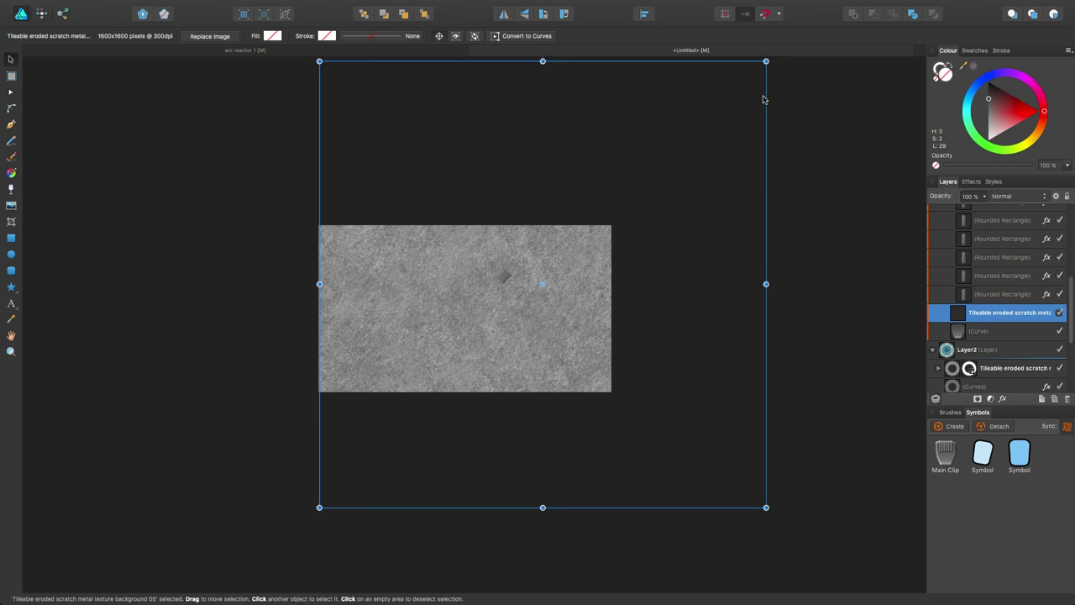
{"action": "left_click_drag", "start_coordinate": [765, 62], "coordinate": [545, 257]}
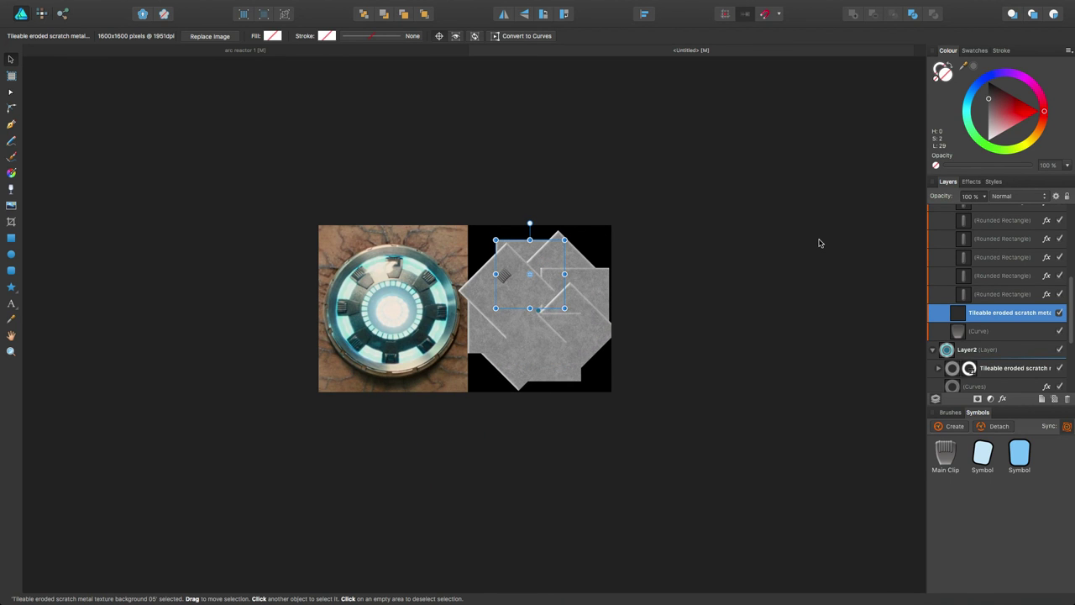
{"action": "scroll", "coordinate": [554, 276], "scroll_direction": "up", "scroll_amount": 5}
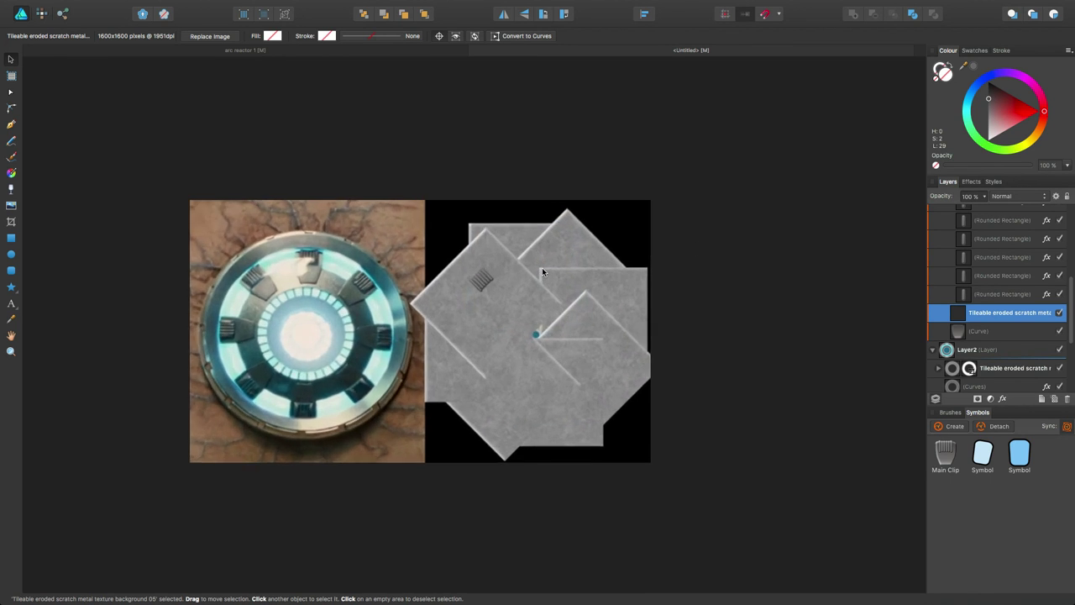
{"action": "scroll", "coordinate": [537, 266], "scroll_direction": "up", "scroll_amount": 1}
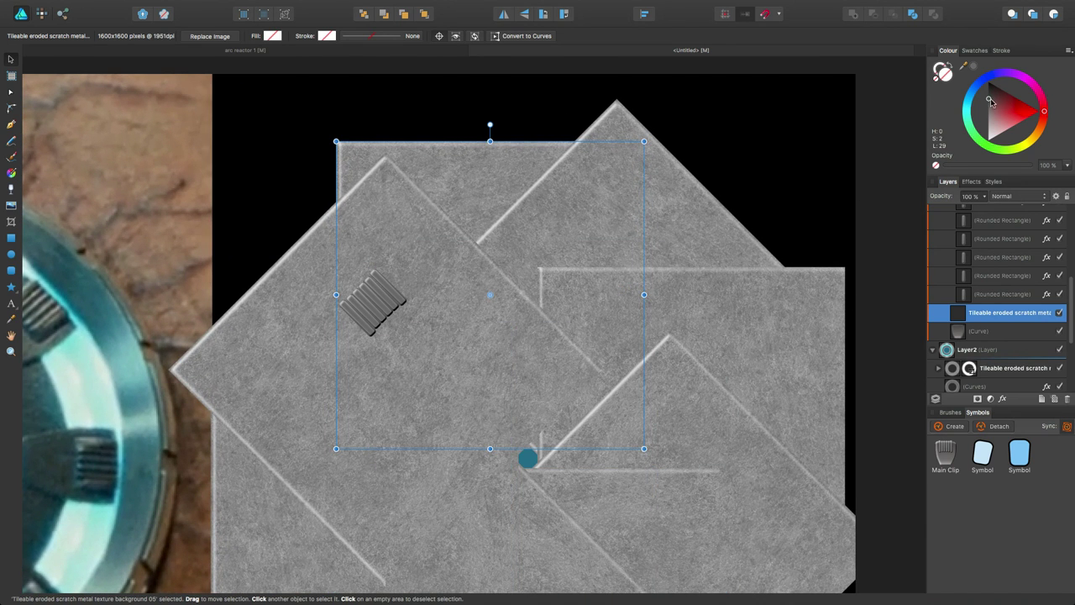
{"action": "left_click", "coordinate": [1020, 199]}
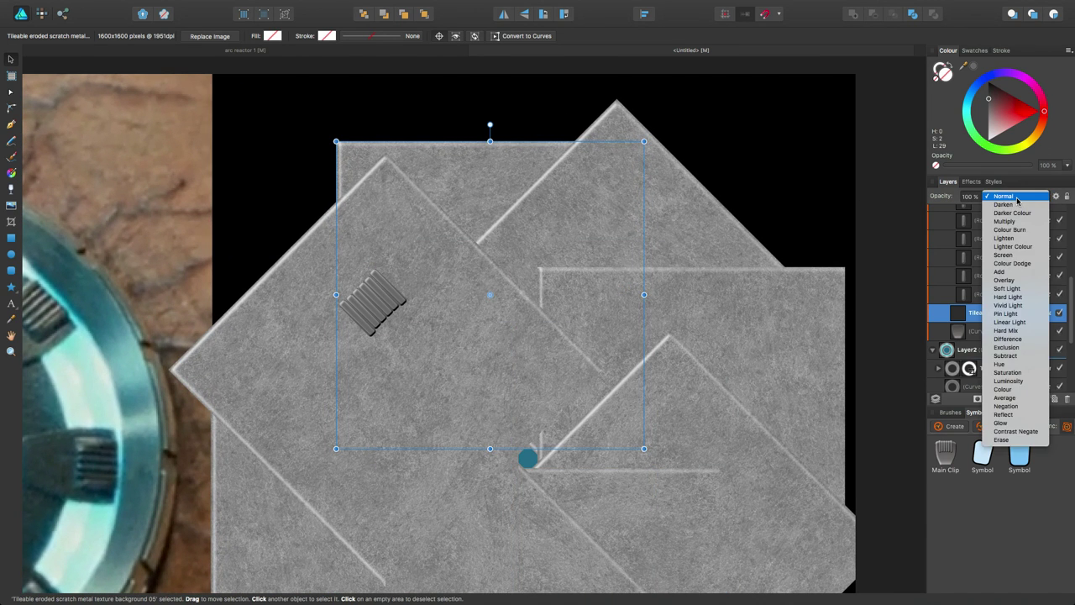
{"action": "left_click", "coordinate": [1016, 280]}
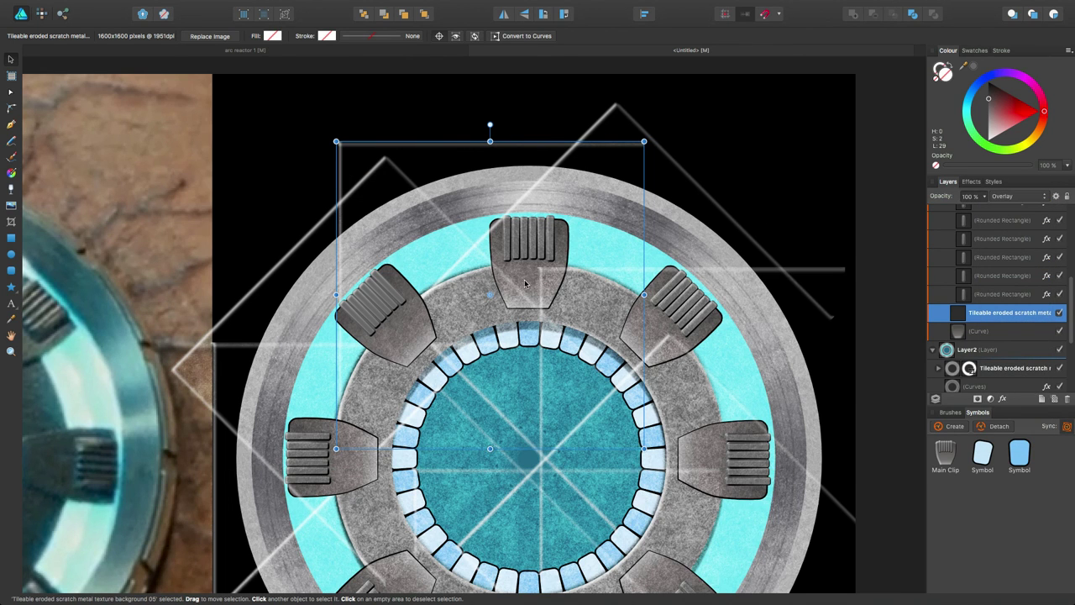
{"action": "scroll", "coordinate": [525, 285], "scroll_direction": "down", "scroll_amount": 1}
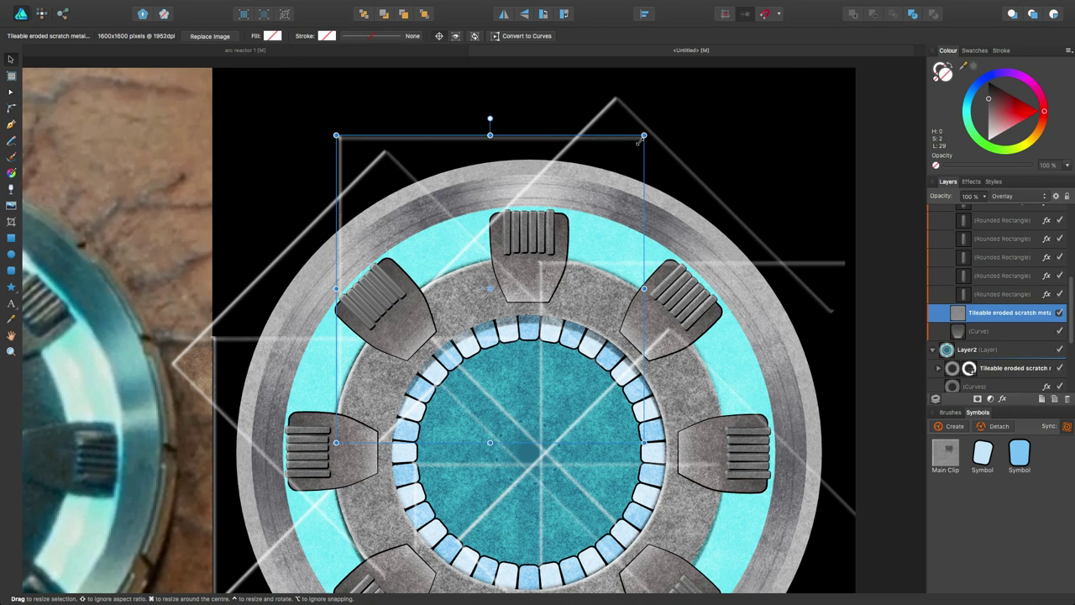
{"action": "left_click_drag", "start_coordinate": [646, 133], "coordinate": [603, 182]}
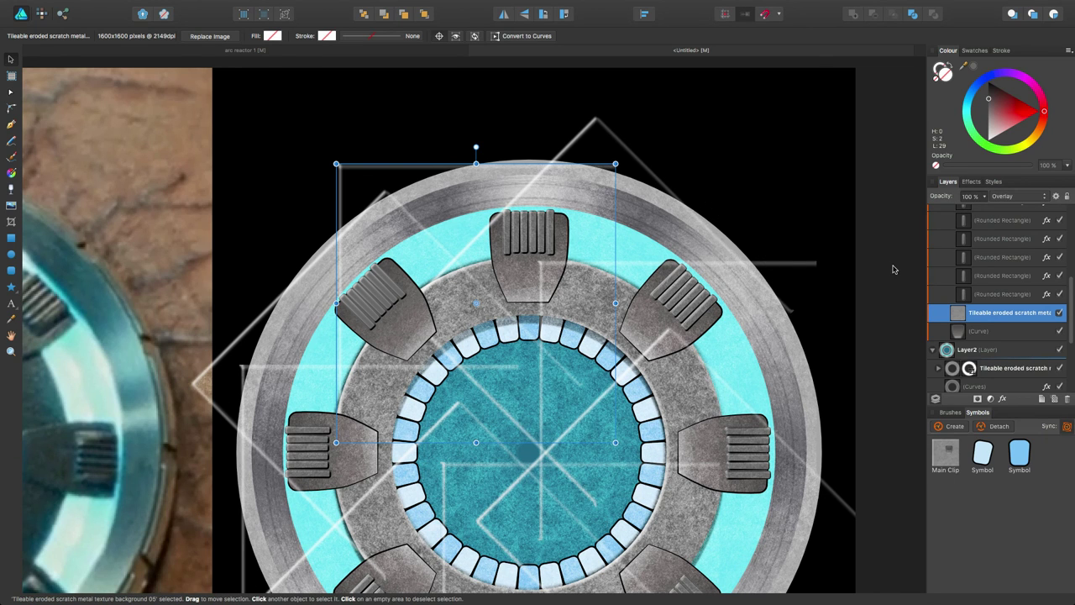
{"action": "left_click", "coordinate": [993, 332]}
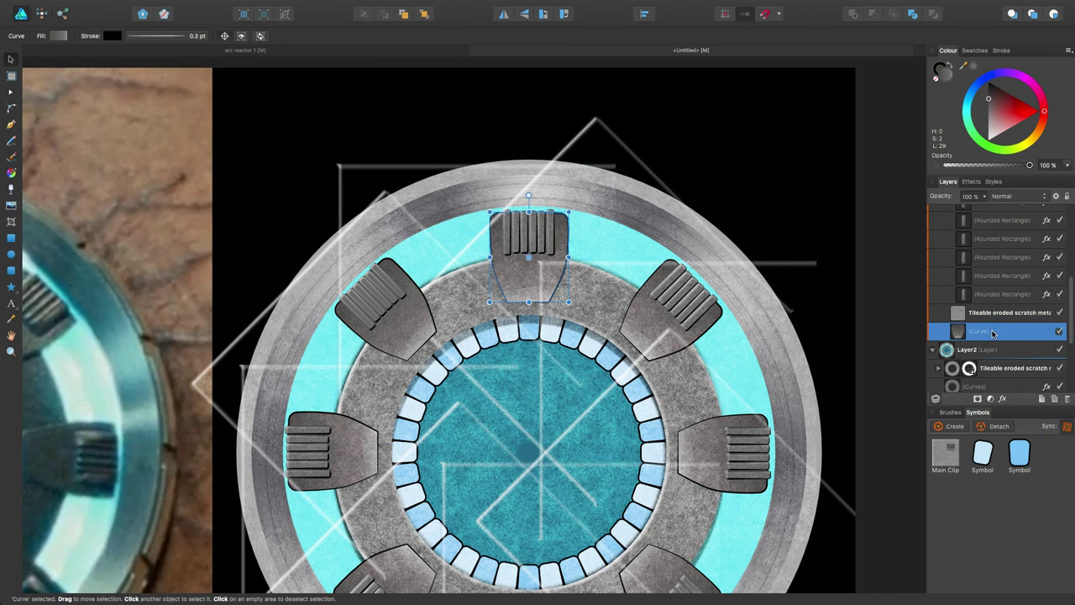
Duplicate the top clip's body curve and apply it as Mask to Below on the scratch texture.
{"action": "key", "text": "ctrl+j"}
{"action": "left_click_drag", "start_coordinate": [978, 336], "coordinate": [990, 314]}
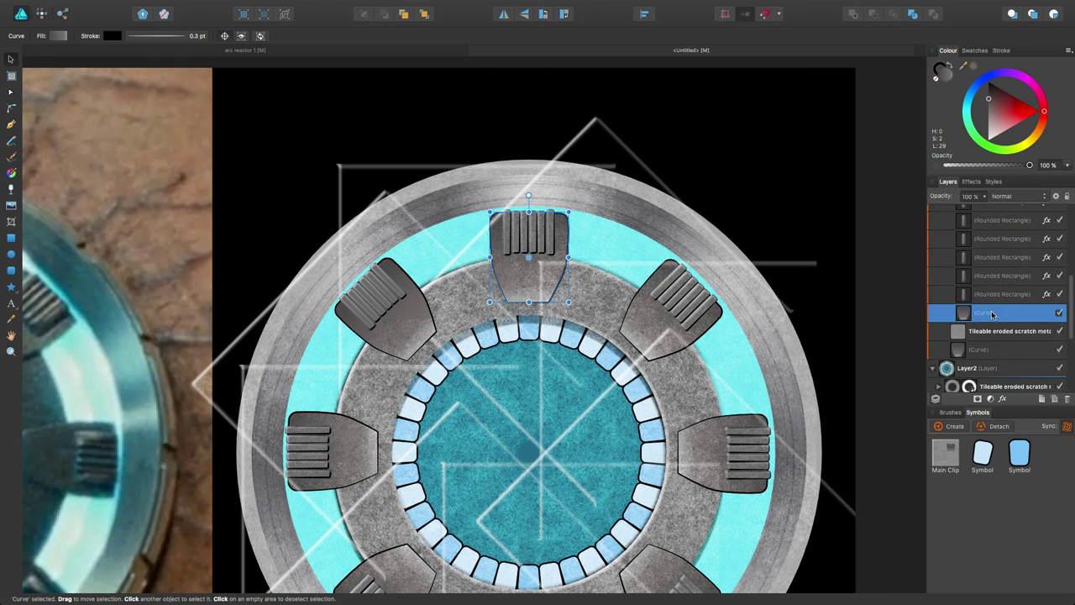
{"action": "right_click", "coordinate": [976, 311]}
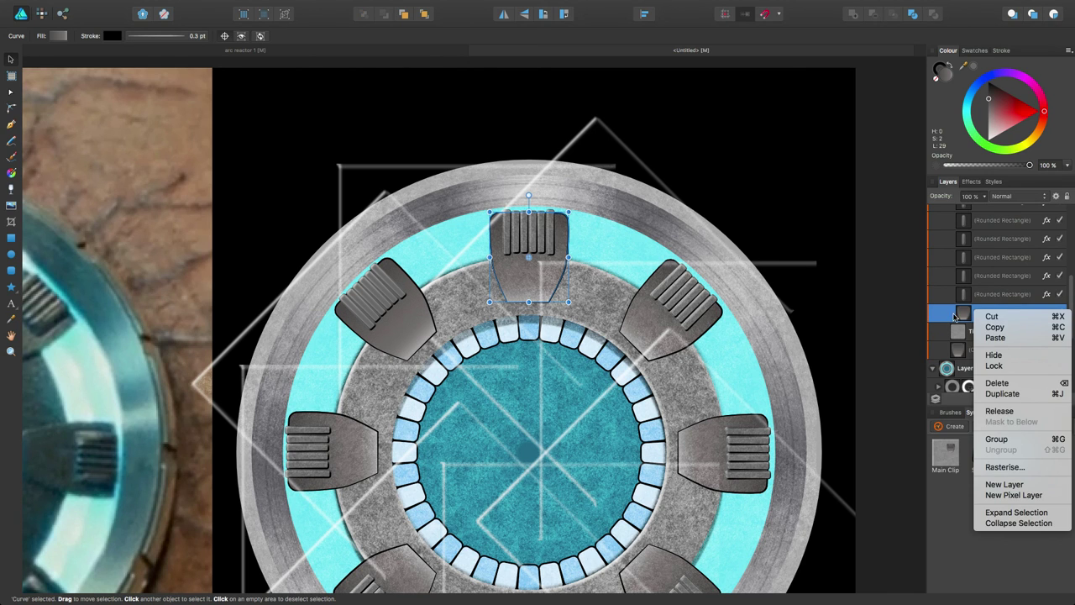
{"action": "left_click", "coordinate": [958, 315]}
{"action": "mouse_move", "coordinate": [966, 317]}
{"action": "left_mouse_down"}
{"action": "mouse_move", "coordinate": [964, 337]}
{"action": "mouse_move", "coordinate": [952, 316]}
{"action": "left_mouse_up"}
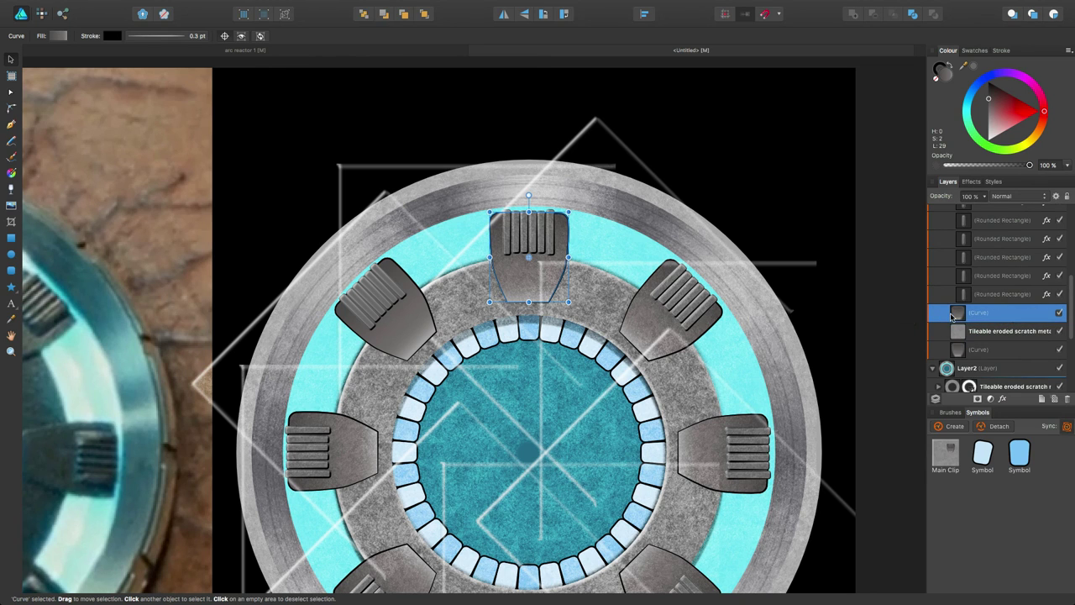
{"action": "right_click", "coordinate": [1009, 313]}
{"action": "left_click", "coordinate": [1012, 420]}
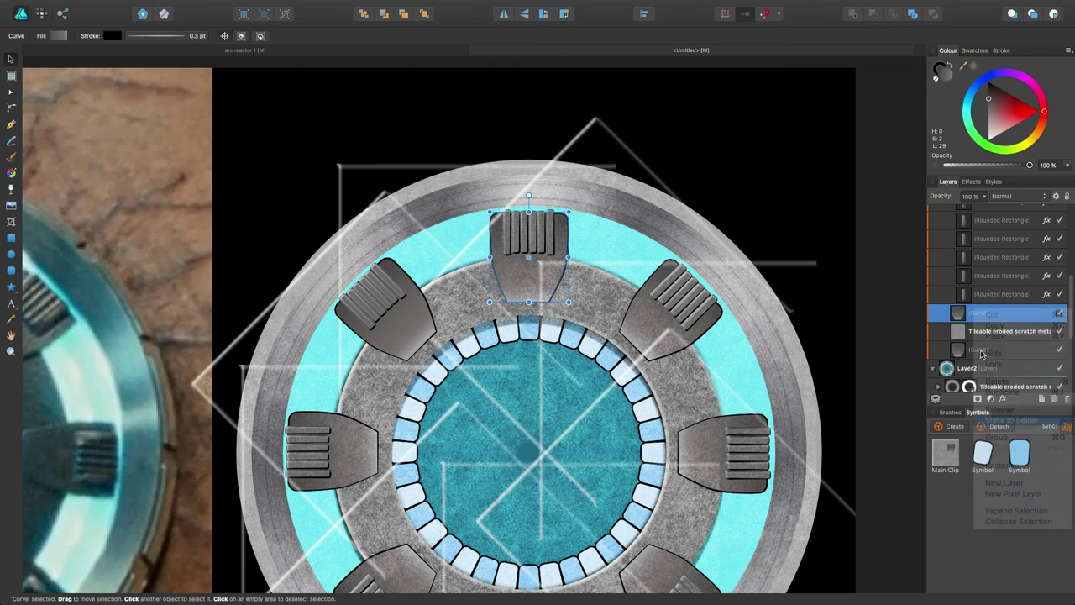
{"action": "left_click", "coordinate": [728, 200]}
{"action": "scroll", "coordinate": [549, 305], "scroll_direction": "down", "scroll_amount": 3}
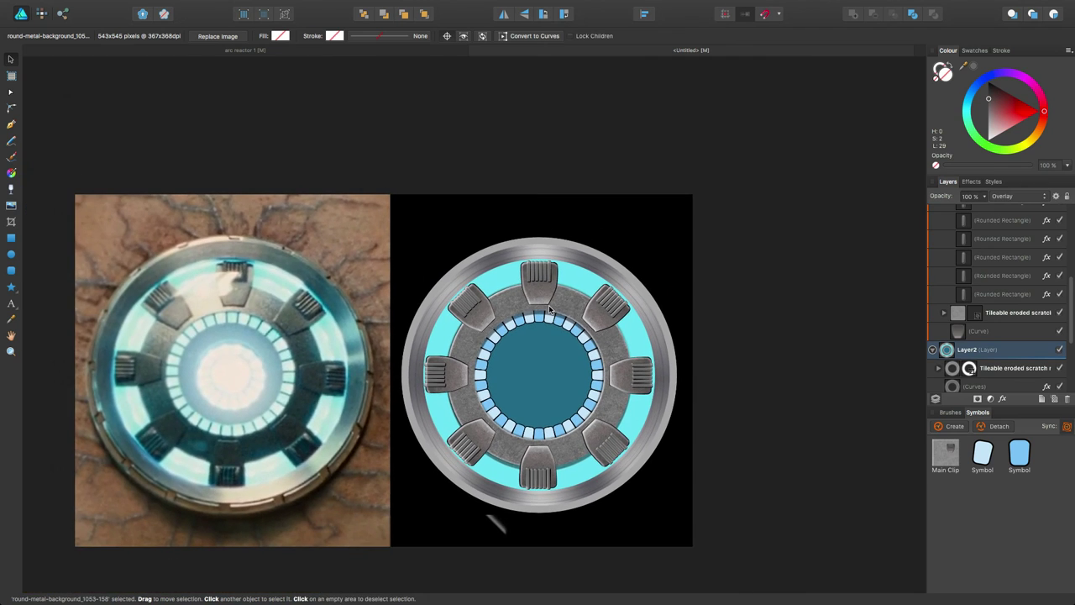
{"action": "scroll", "coordinate": [552, 277], "scroll_direction": "down", "scroll_amount": 5}
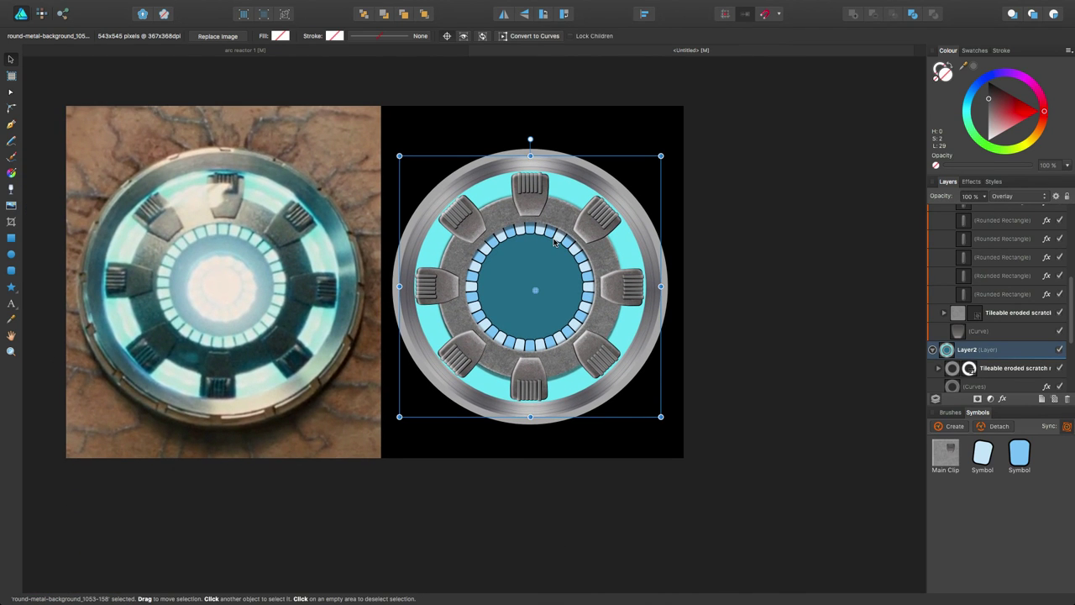
{"action": "left_click", "coordinate": [754, 305]}
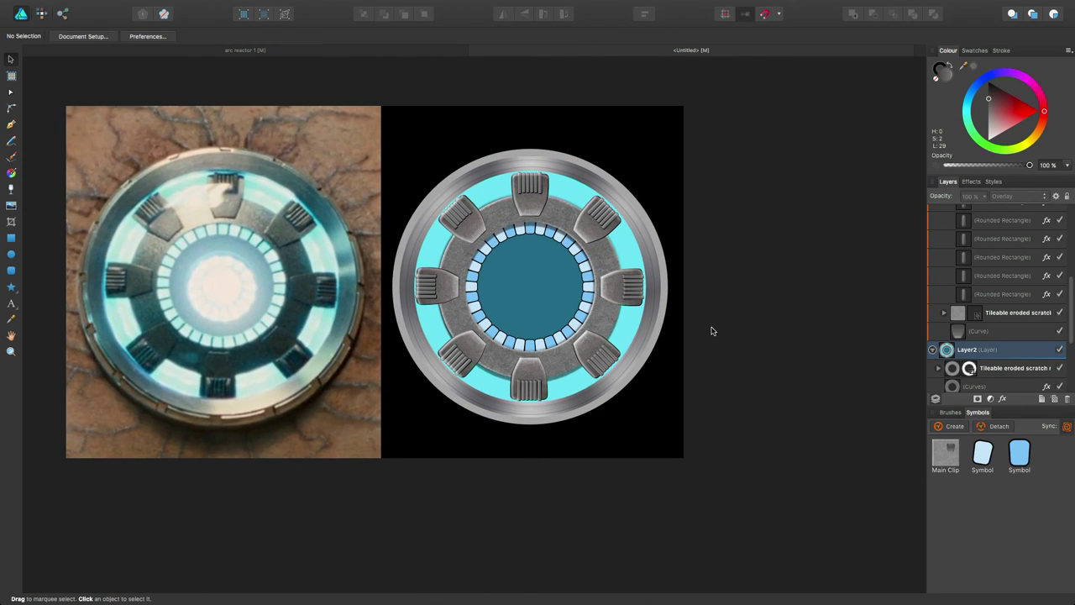